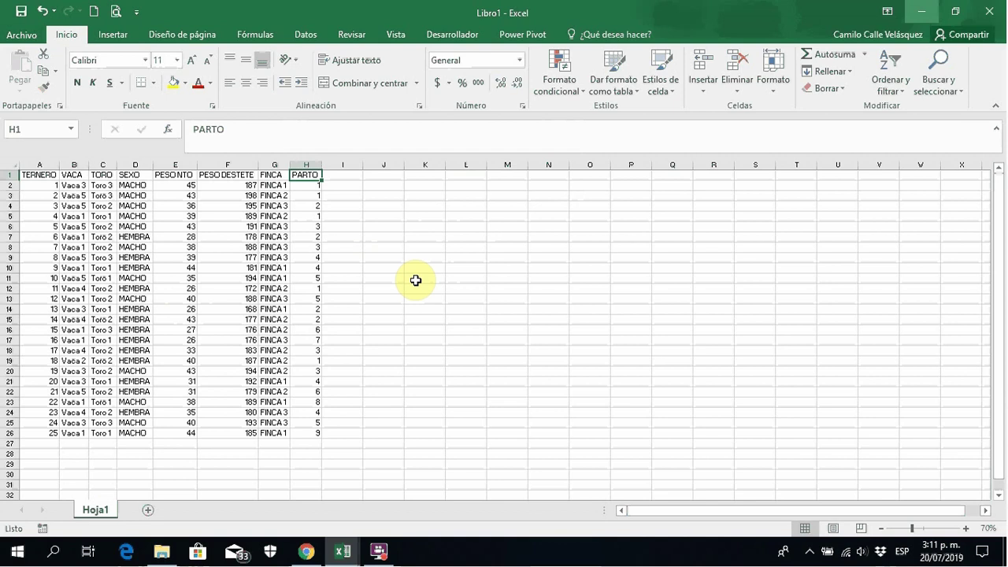
Review the columns of the calf table, going from PARTO back to VACA.
key(Left)
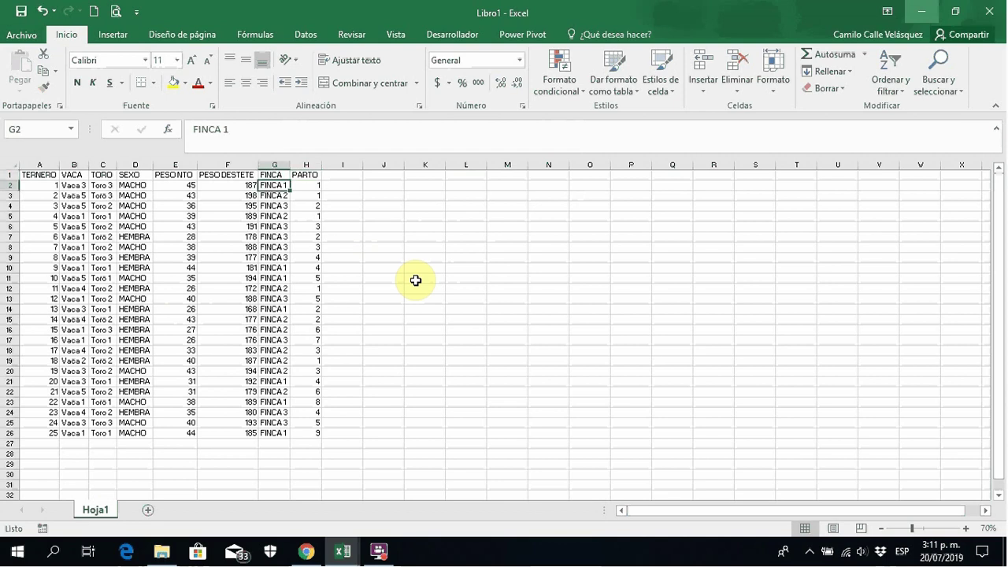
key(Left)
key(Left)
key(Left)
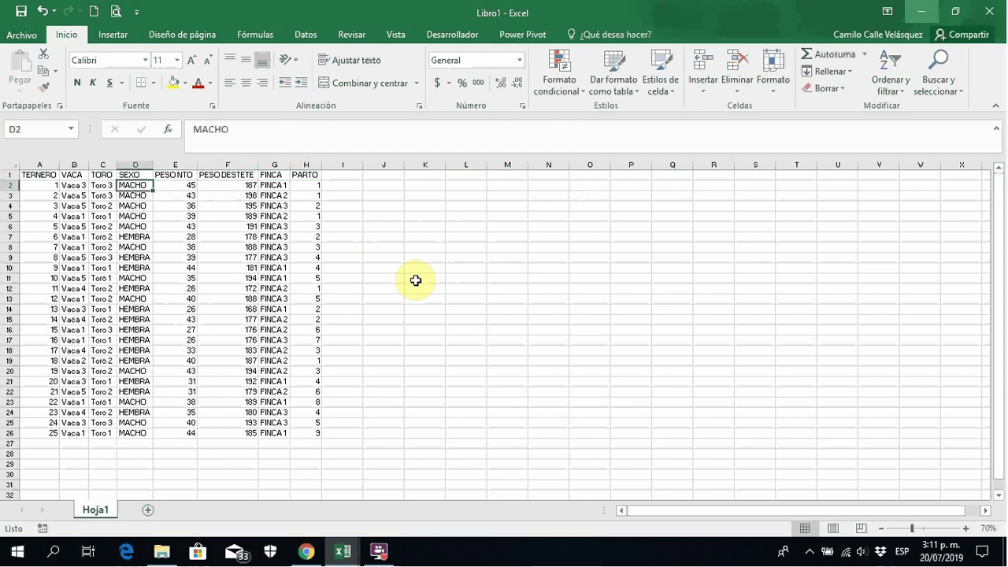
key(Left)
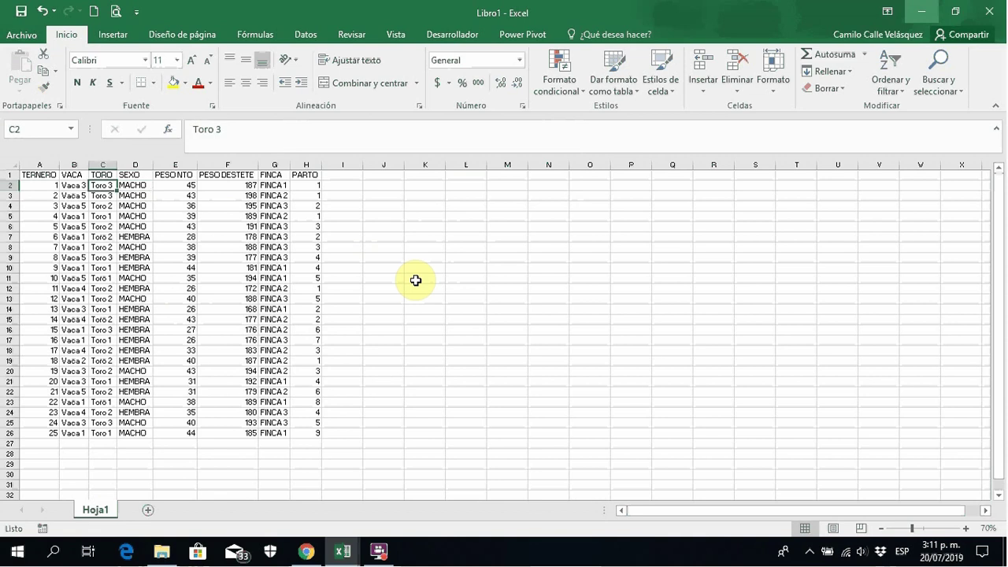
key(Left)
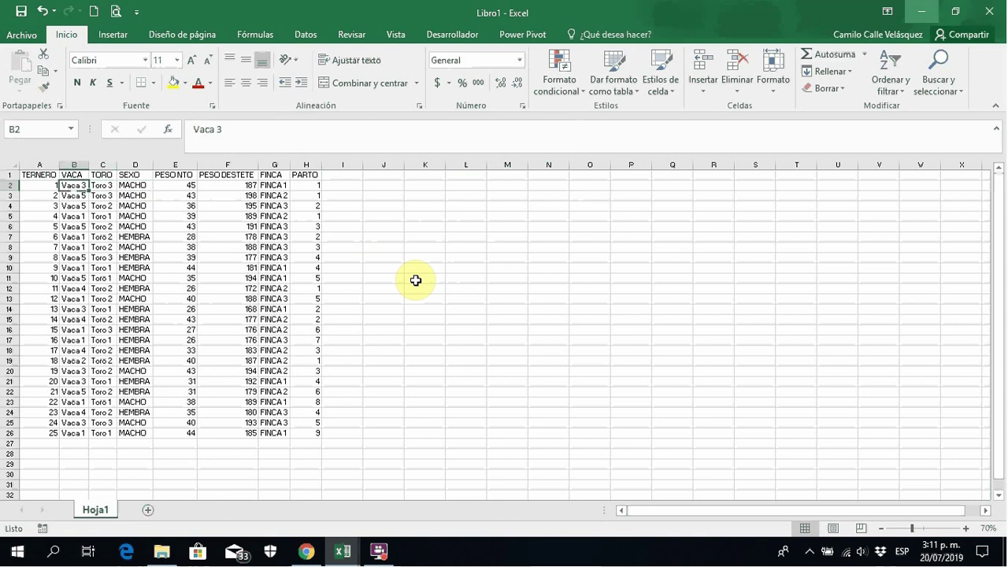
key(Up)
key(Down)
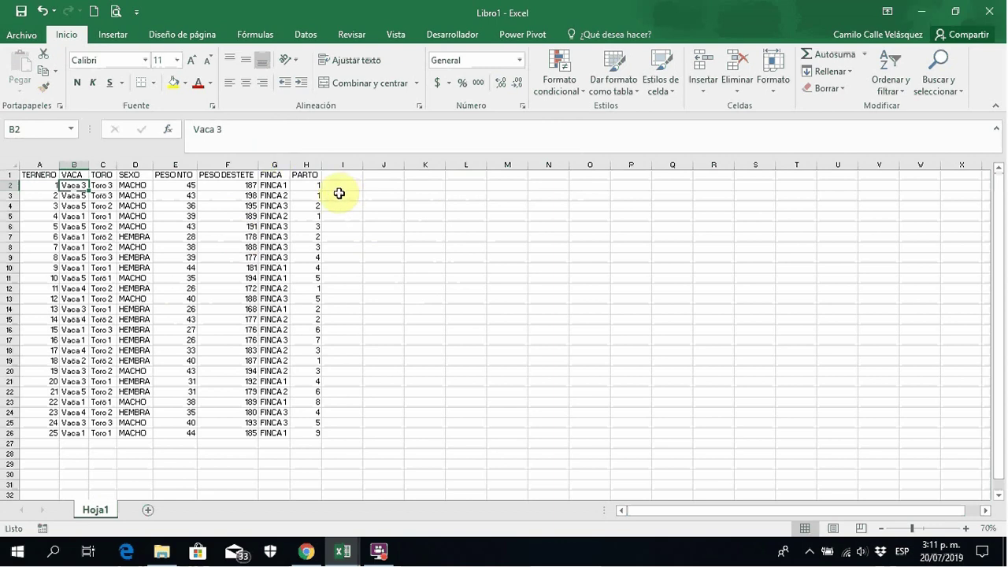
Turn on filtering for the calf data table and enlarge the sheet view to 130% at its header row.
click(79, 213)
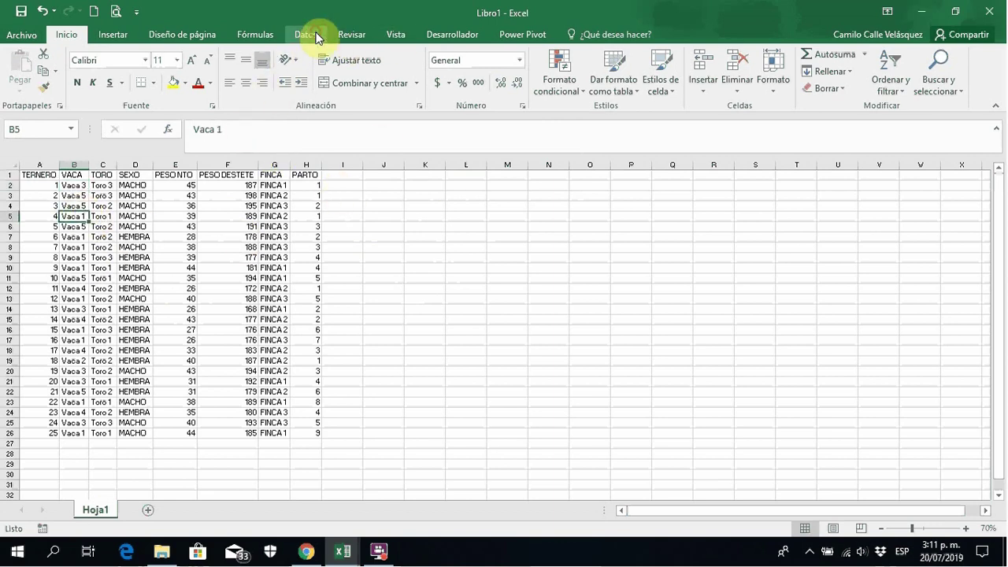
click(316, 36)
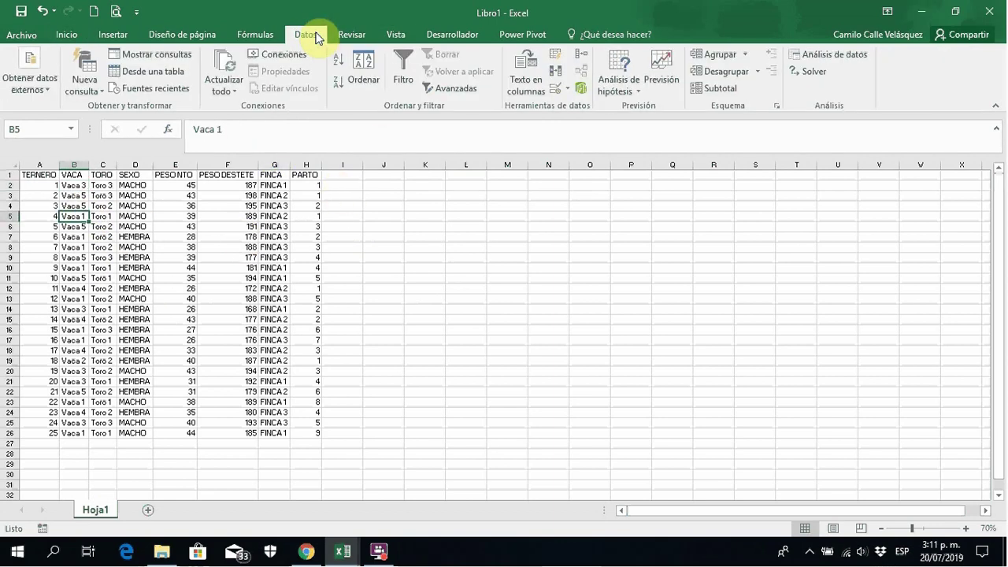
click(409, 82)
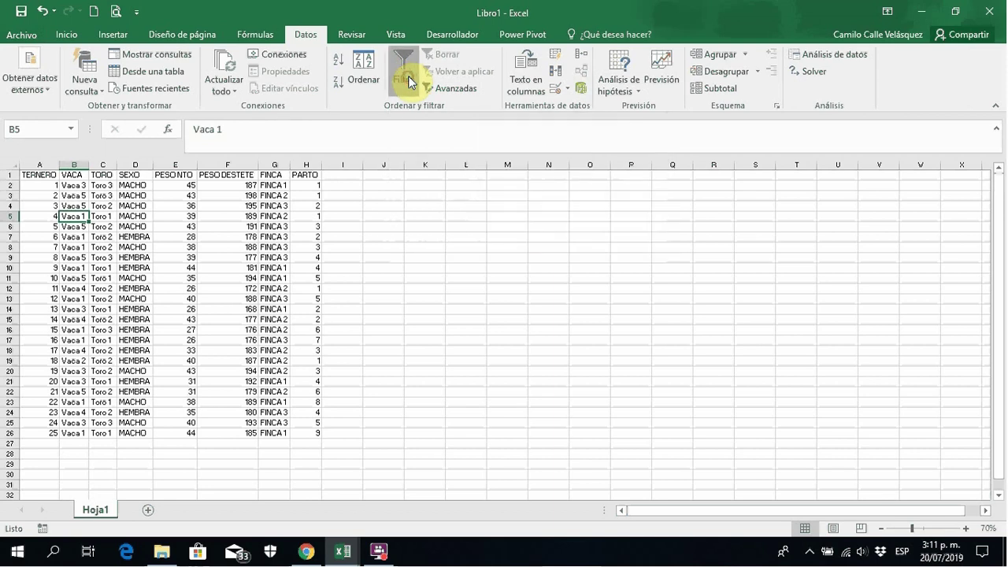
click(33, 187)
scroll(47, 191, up, 2)
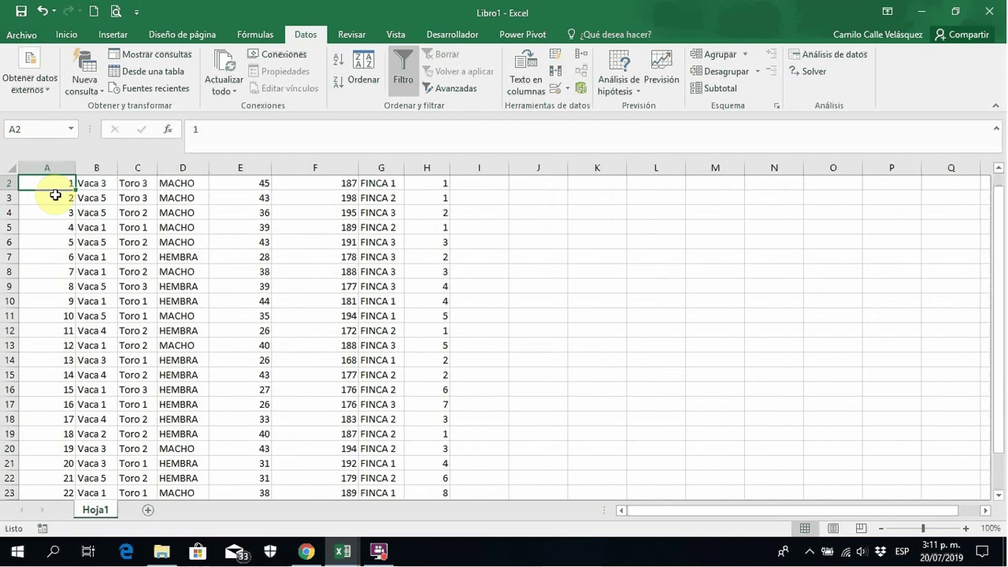
scroll(56, 194, up, 2)
scroll(55, 194, up, 1)
click(54, 194)
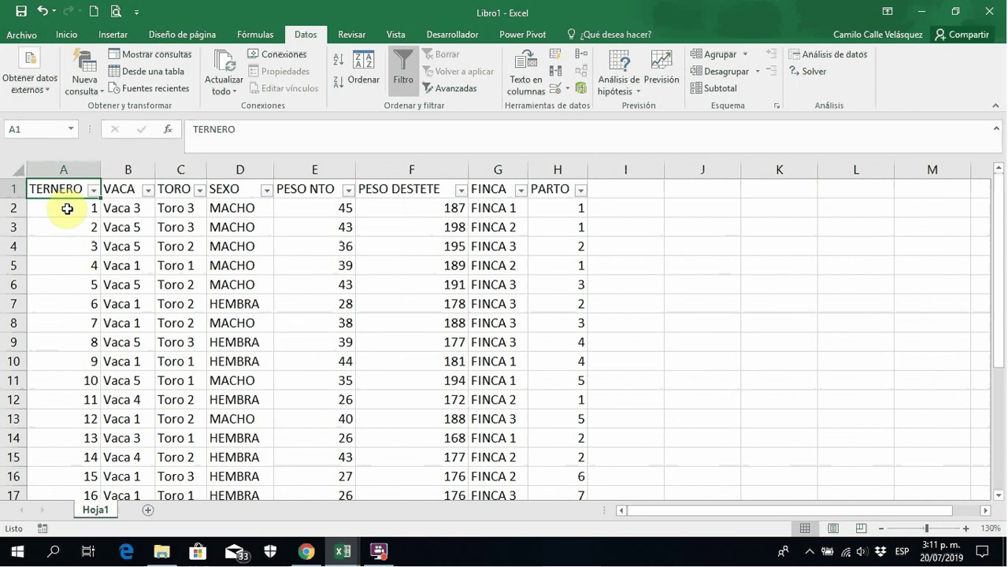
Examine the filter options of the VACA column and the cow entries in its first rows.
click(137, 188)
click(148, 191)
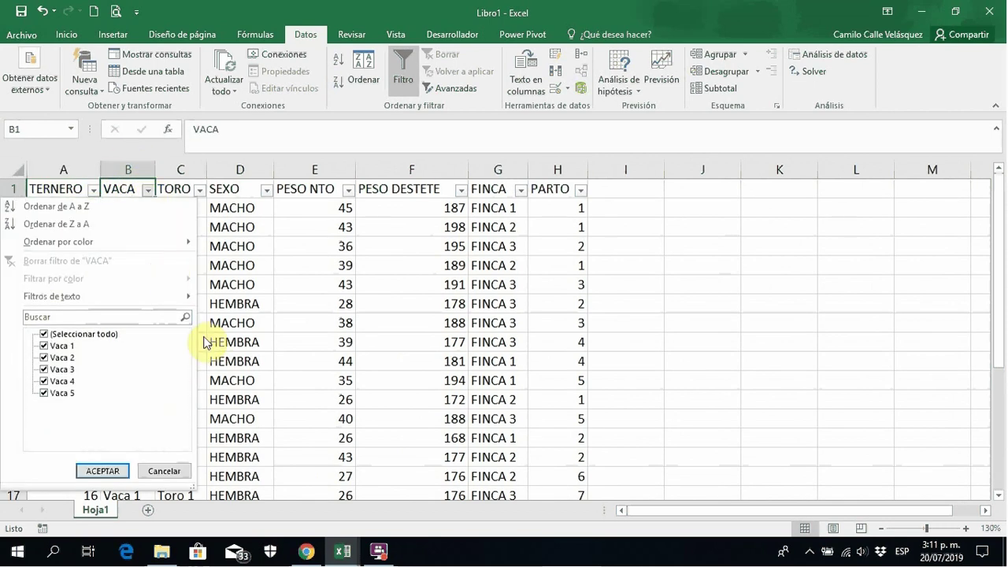
click(258, 349)
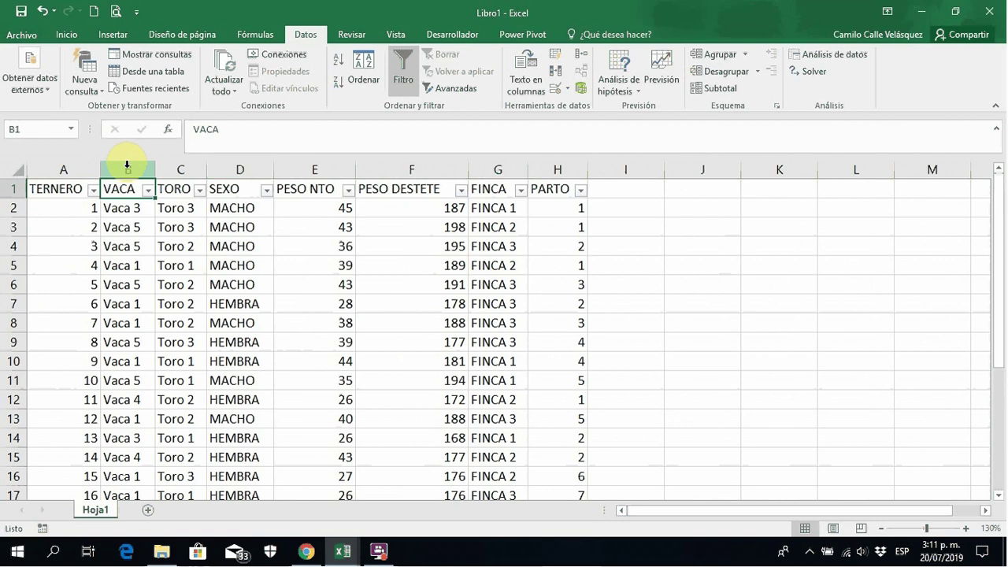
click(131, 207)
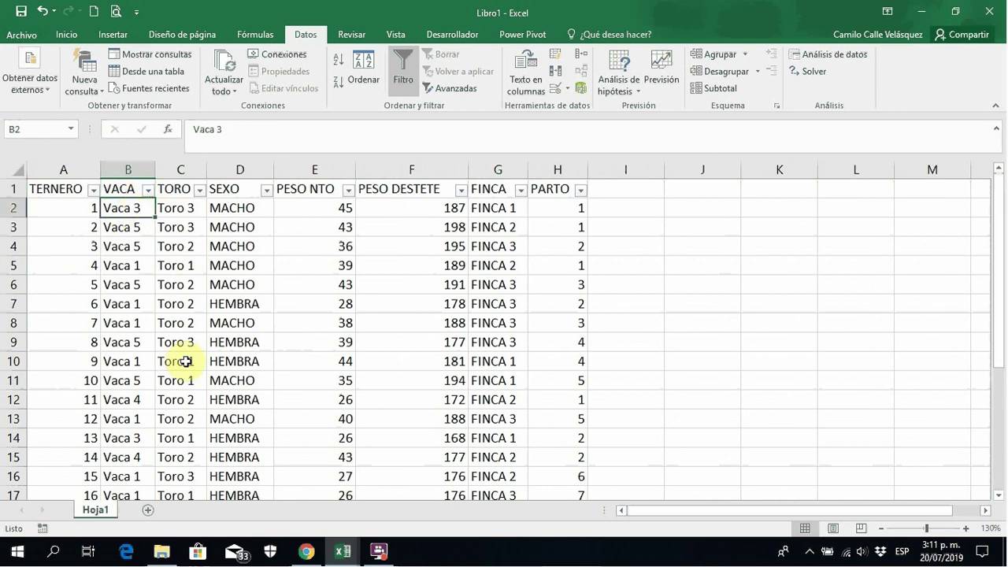
key(Down)
key(Down)
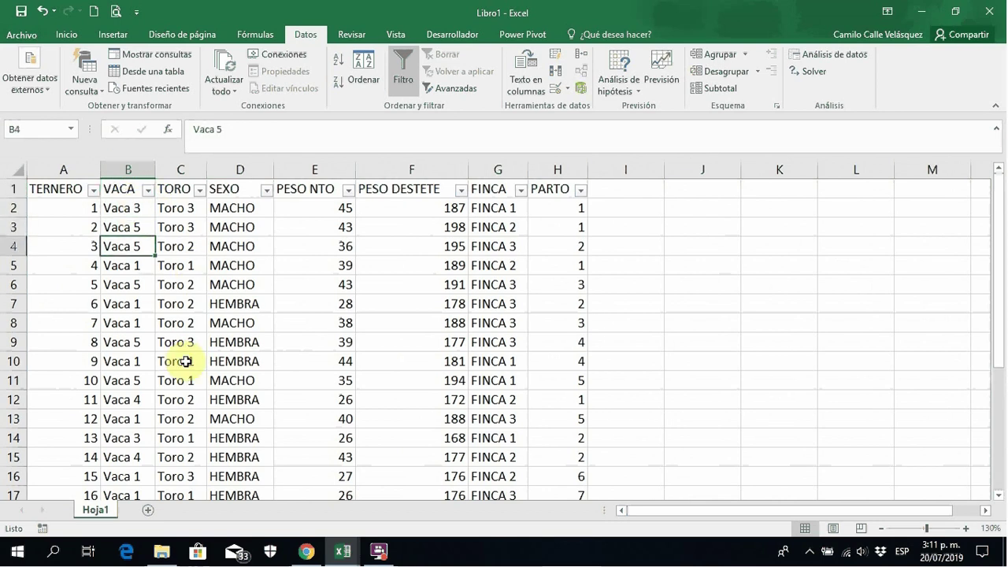
key(Down)
key(Down)
key(Down)
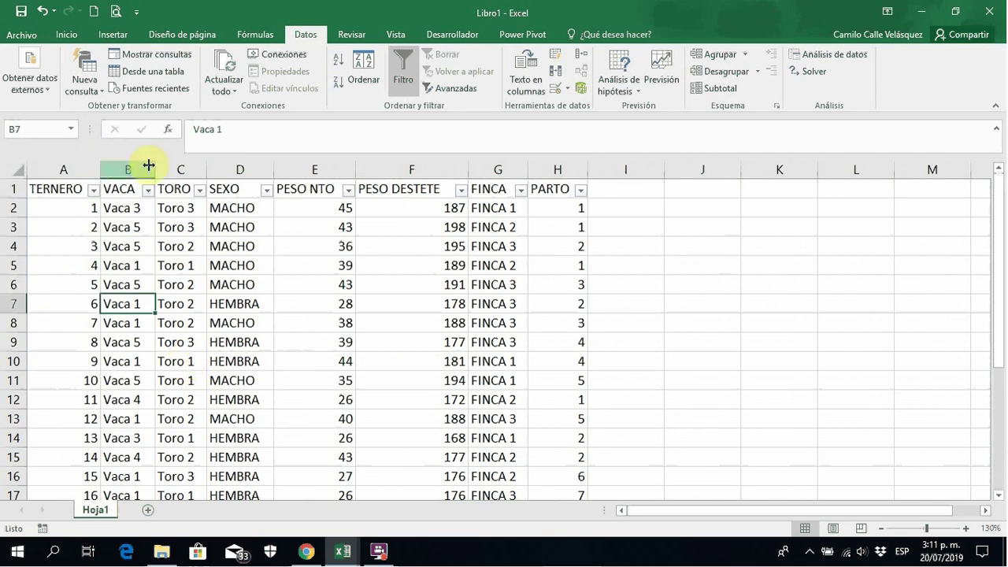
Filter the VACA column to Vaca 1 only and select the filtered records from VACA through PARTO.
click(147, 191)
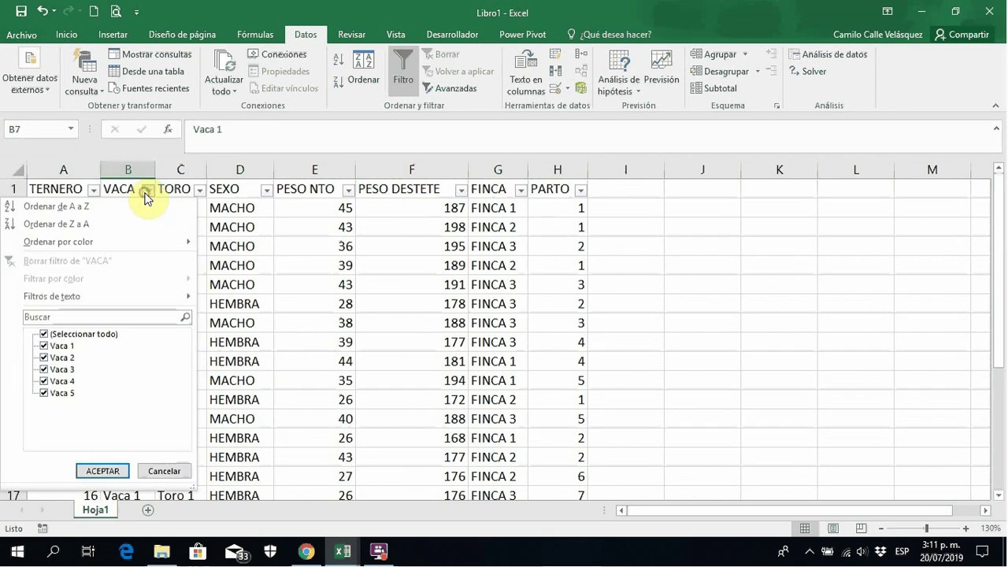
click(45, 334)
click(44, 347)
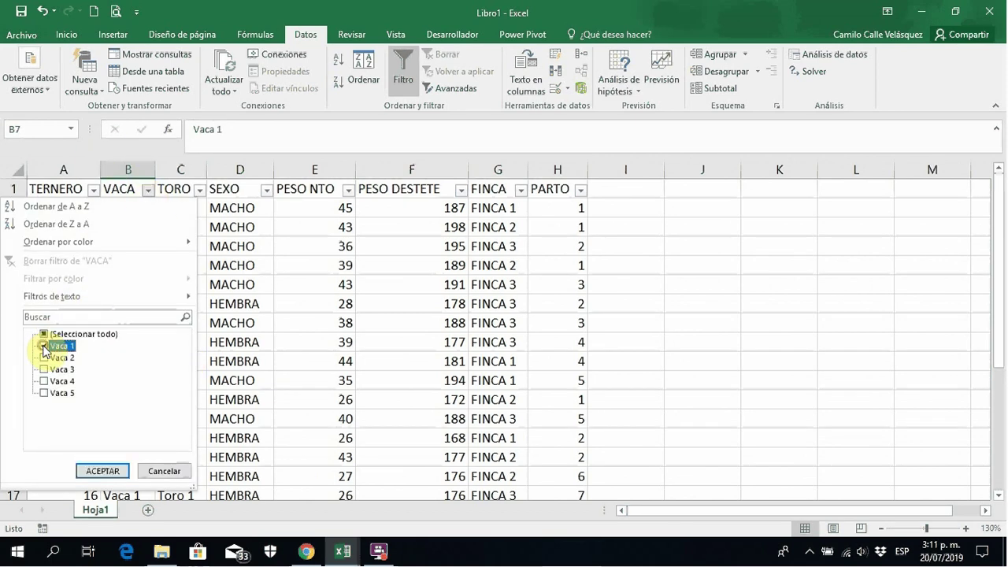
click(103, 471)
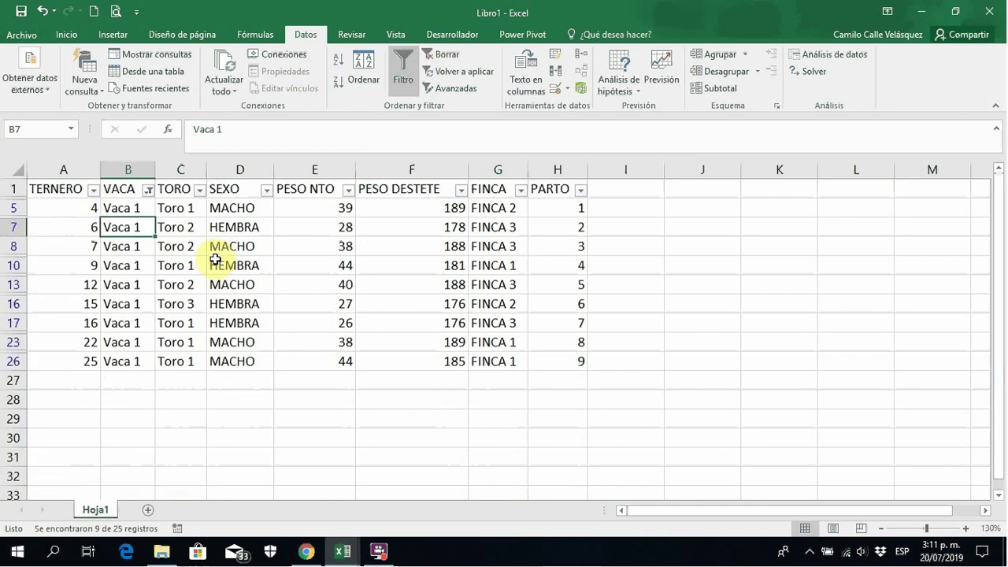
drag(132, 208, 544, 360)
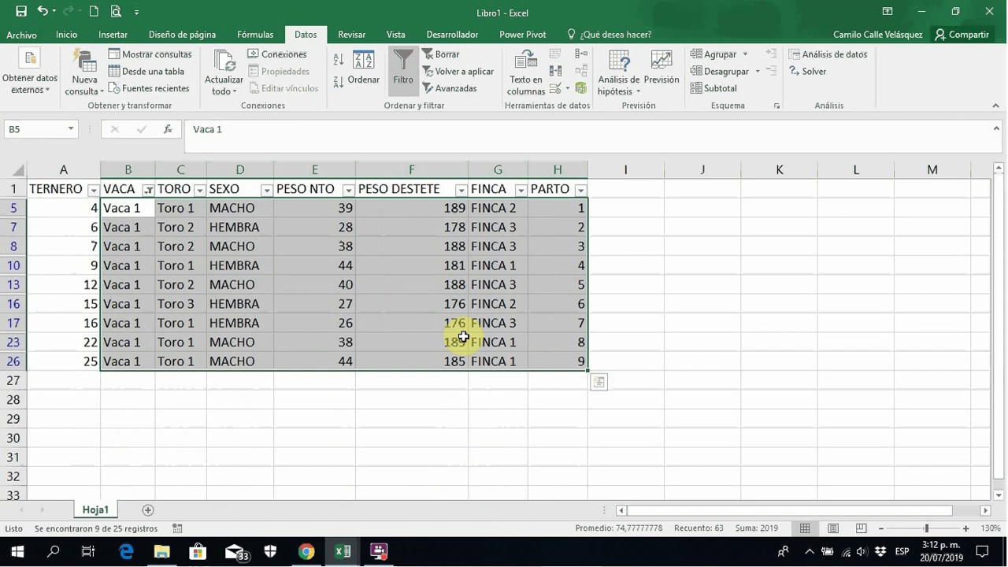
Change the VACA column filter to show only Vaca 2.
click(148, 190)
click(44, 346)
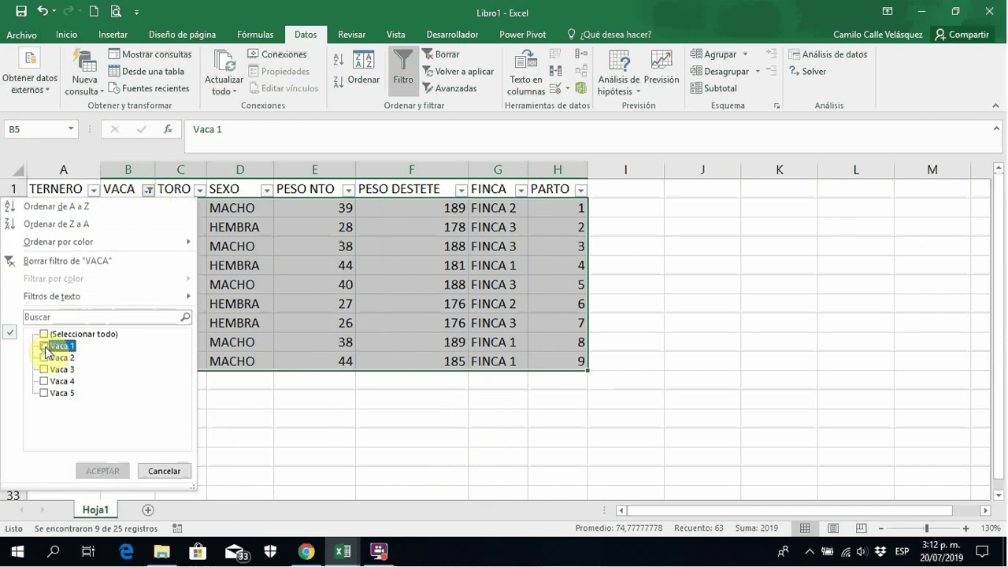
click(44, 358)
click(103, 472)
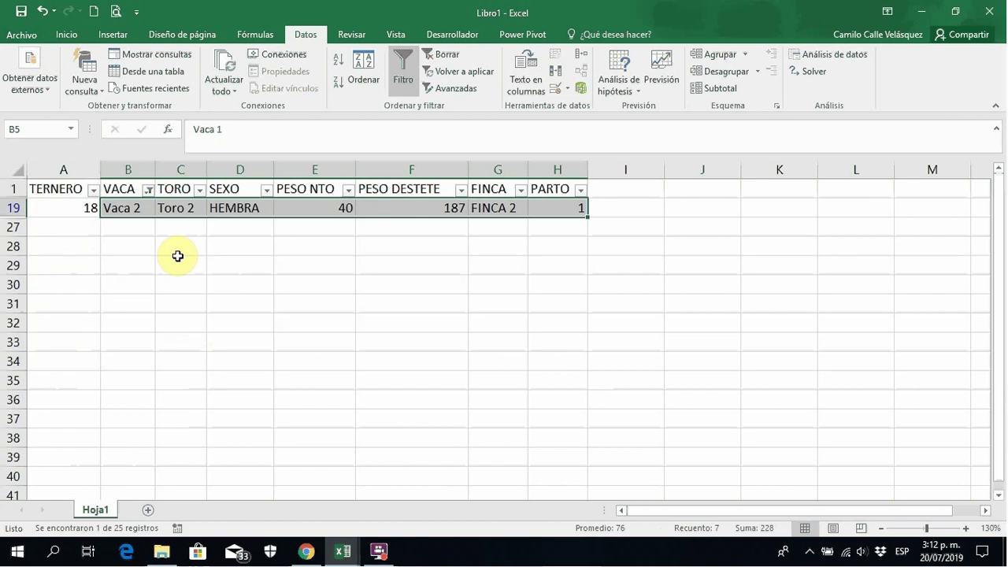
Change the VACA column filter to show only Vaca 3 and go through its records.
click(147, 190)
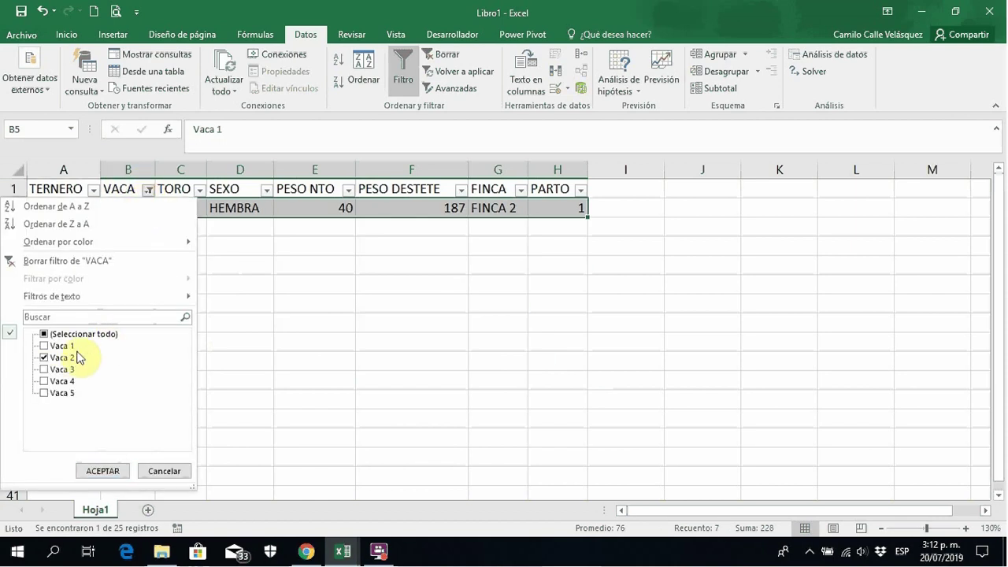
click(44, 369)
click(44, 358)
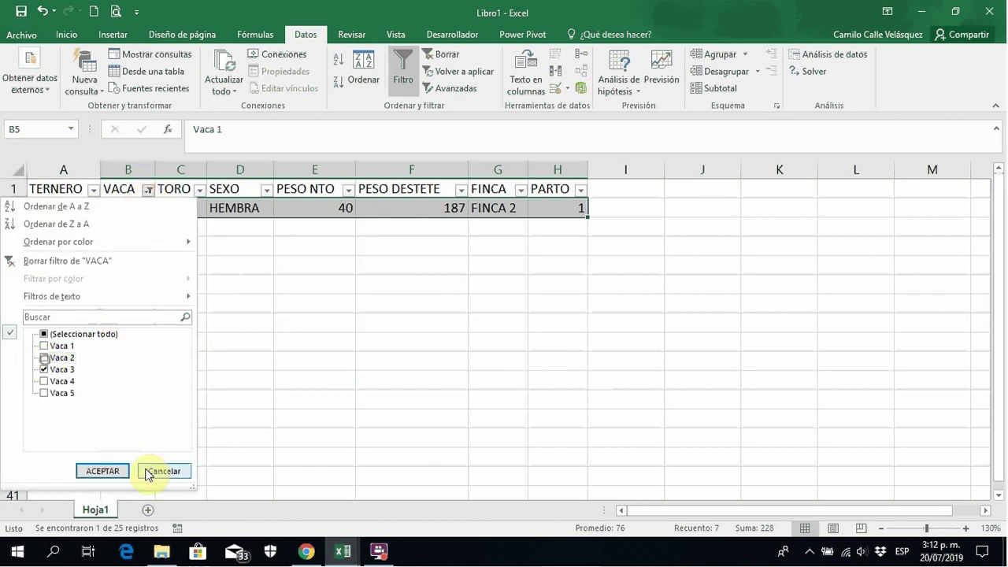
click(104, 472)
click(128, 208)
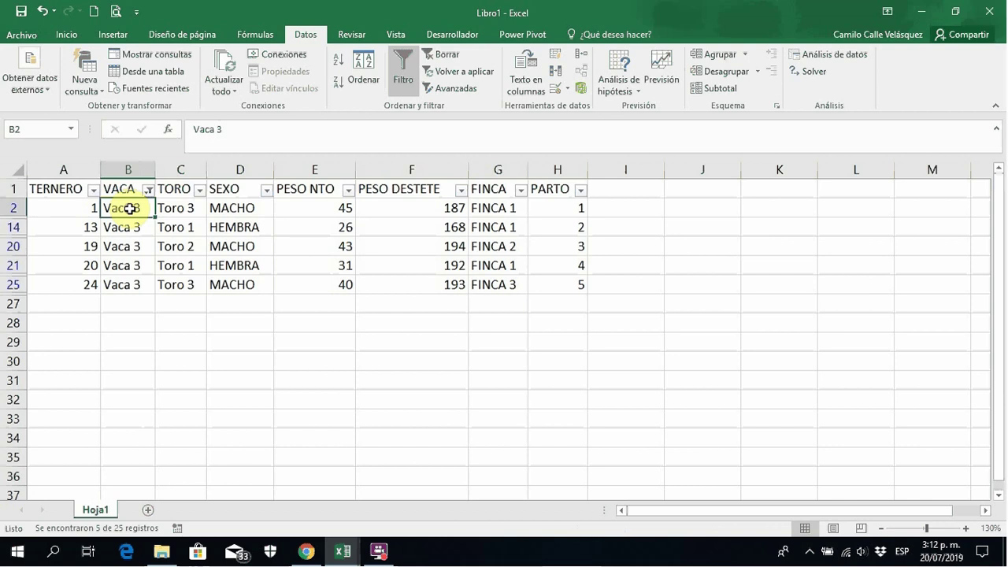
key(Down)
key(Down)
key(Down)
key(Down)
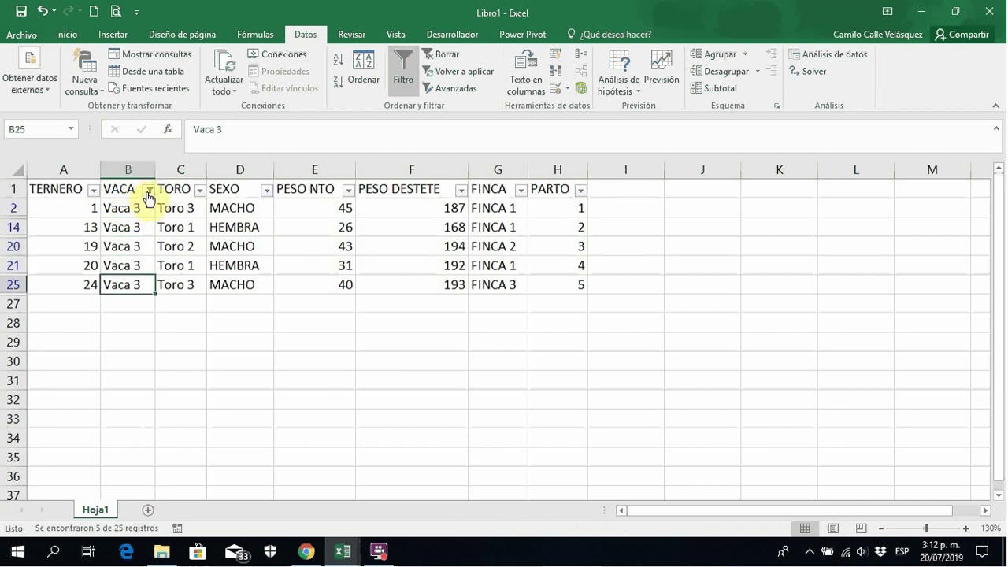
Change the VACA column filter to show only Vaca 4.
click(148, 191)
click(44, 382)
click(44, 369)
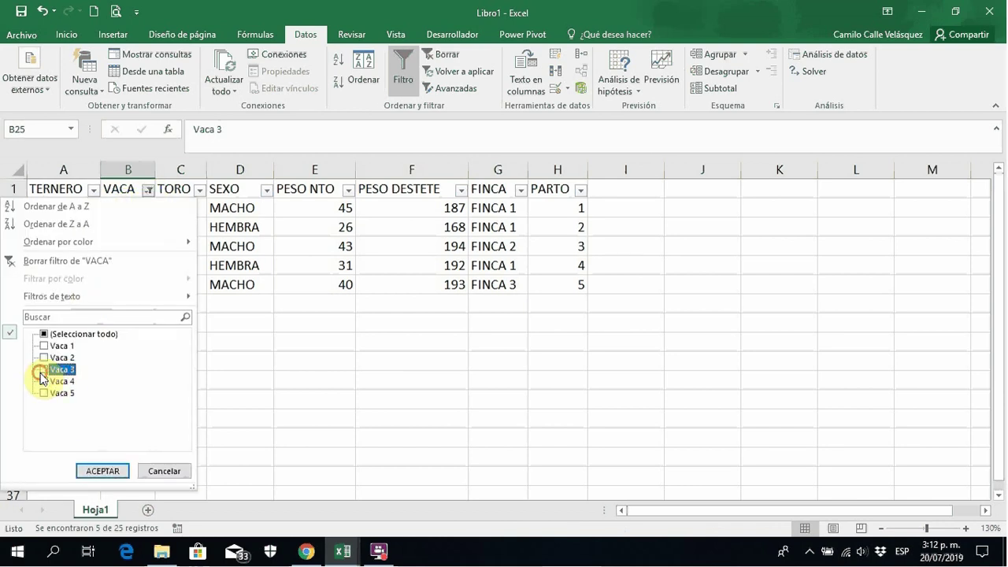
click(102, 471)
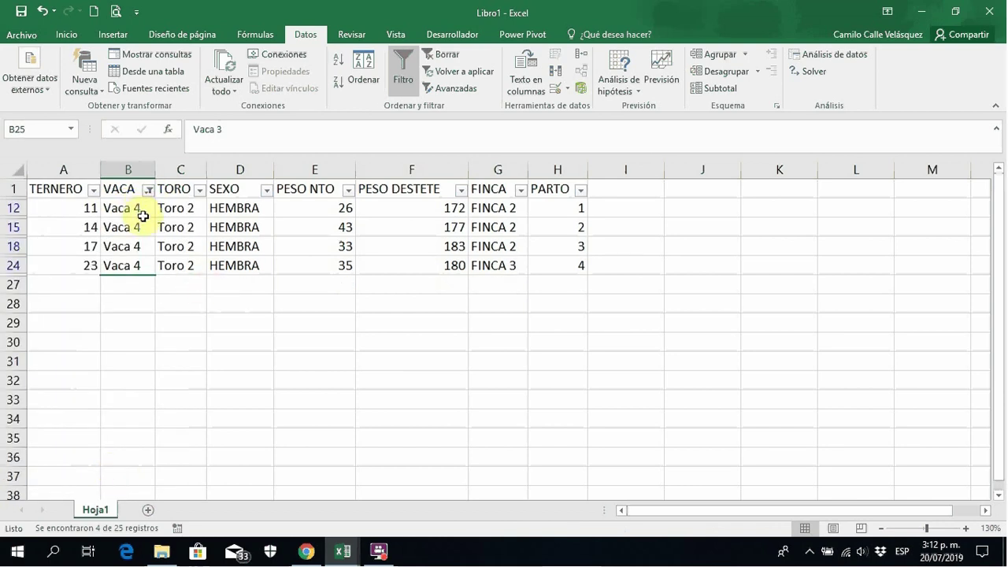
Change the VACA column filter to show only Vaca 5 and go through its records.
click(148, 190)
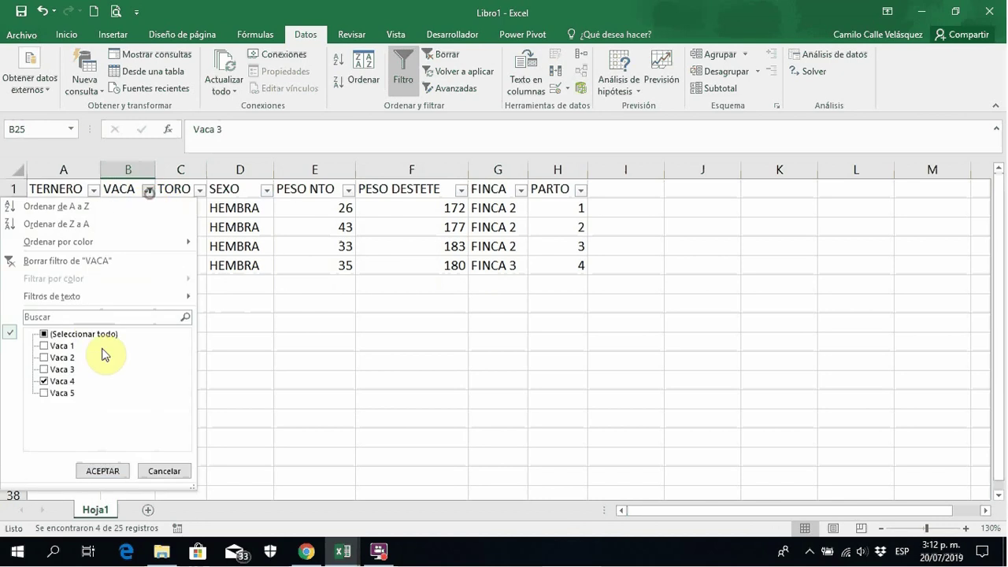
click(44, 394)
click(44, 381)
click(111, 472)
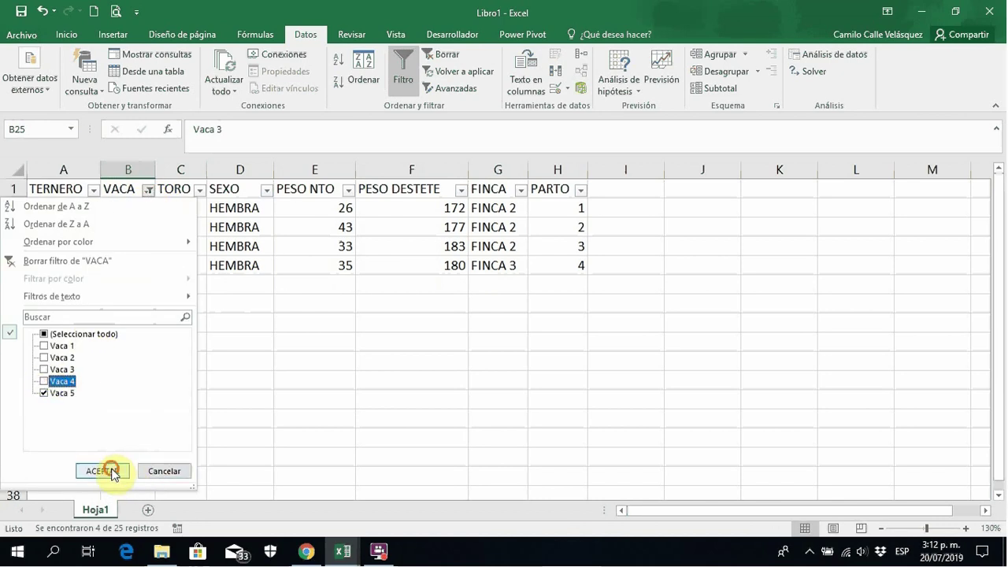
click(139, 208)
key(Down)
key(Down)
key(Down)
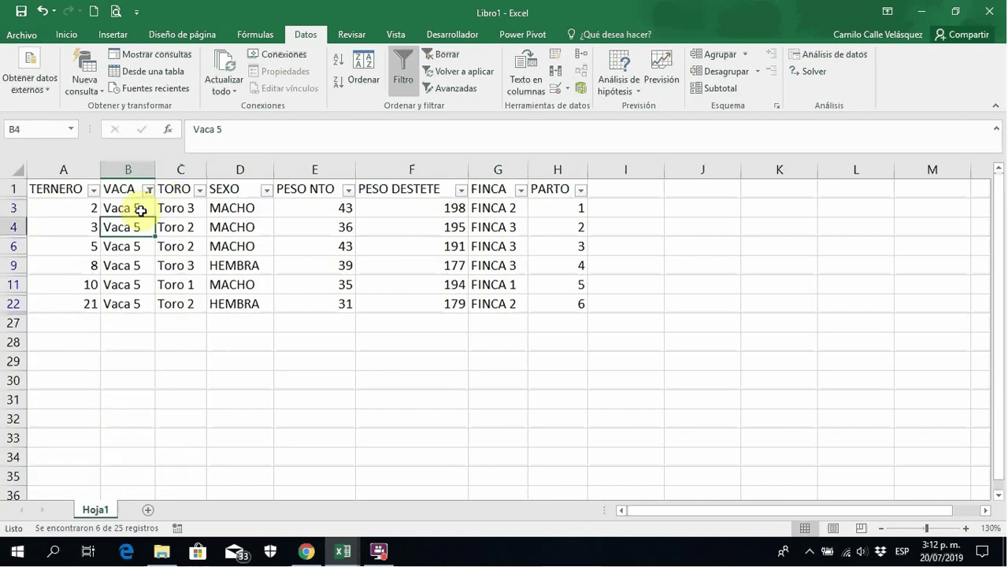
key(Down)
key(Down)
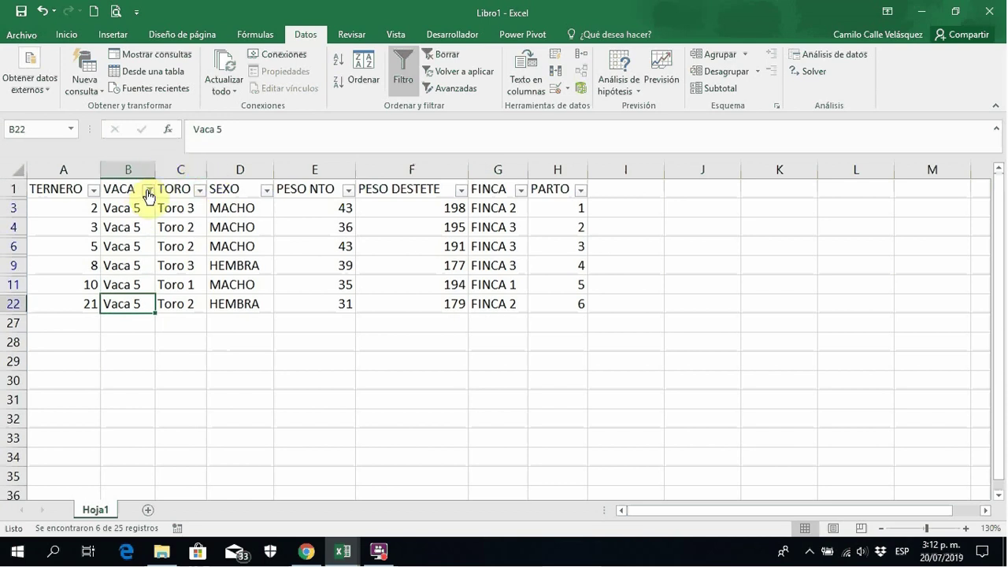
Reset the VACA column filter to include all cows.
click(147, 189)
click(44, 335)
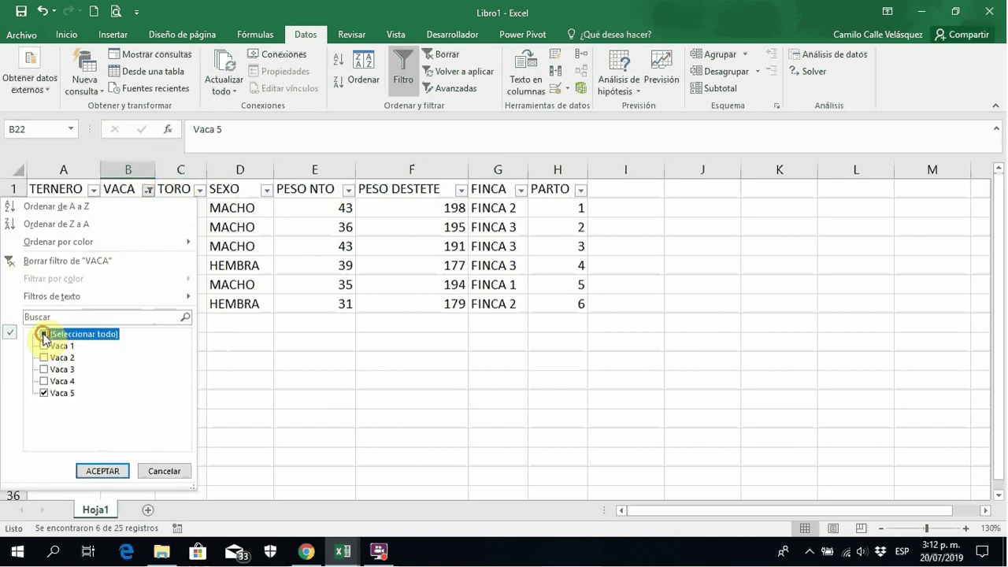
click(96, 473)
Filter the TORO column to Toro 1 only and go through the filtered records.
click(200, 190)
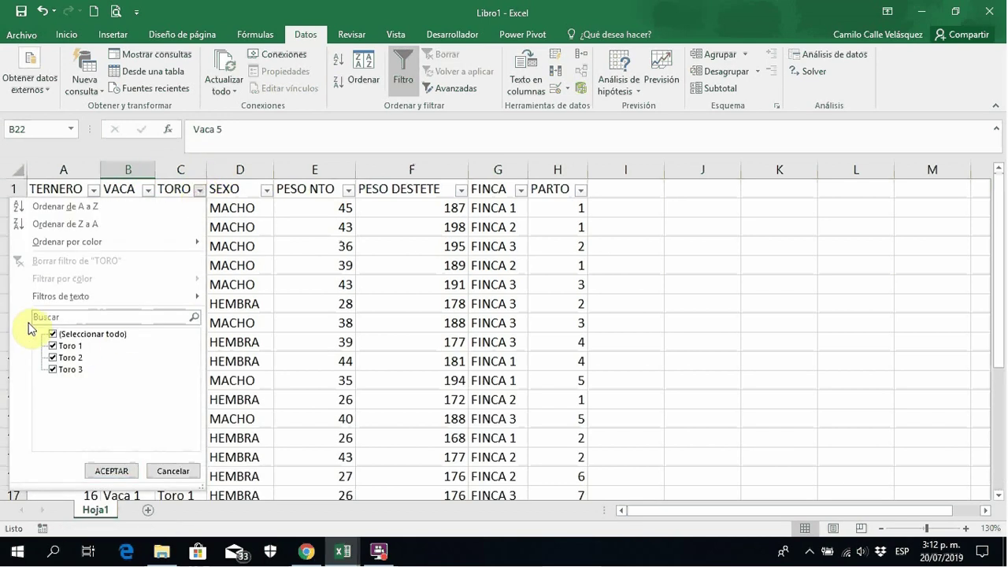
click(52, 335)
click(52, 346)
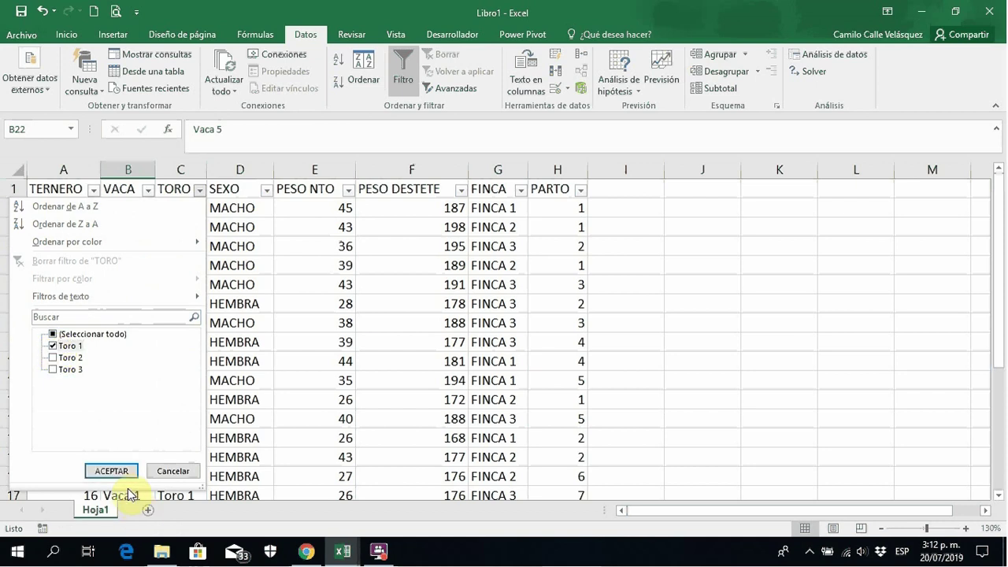
click(111, 471)
click(185, 206)
key(Down)
key(Down)
key(Down)
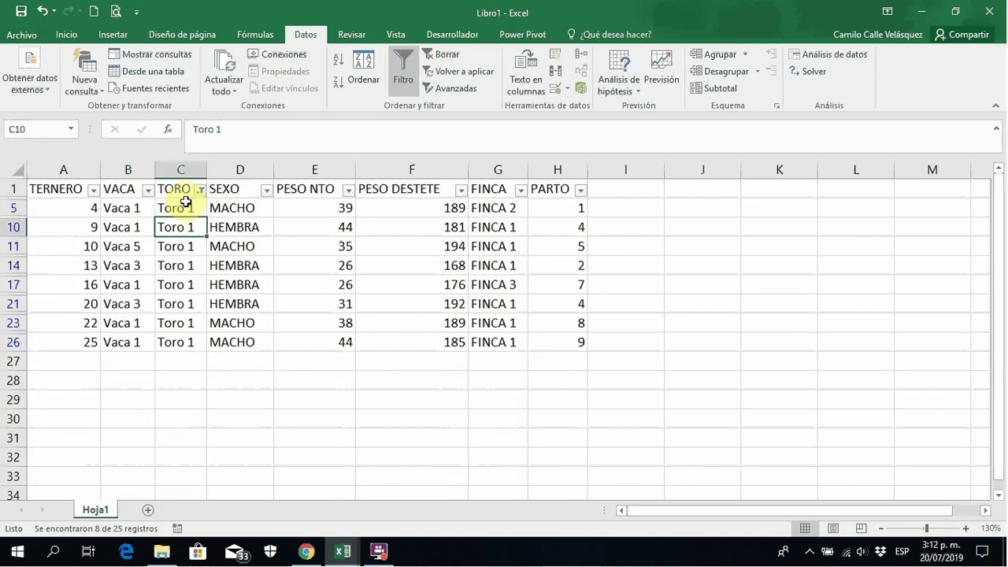
Go through the remaining Toro 1 records down to the last filtered row.
key(Down)
key(Down)
key(Down)
key(Down)
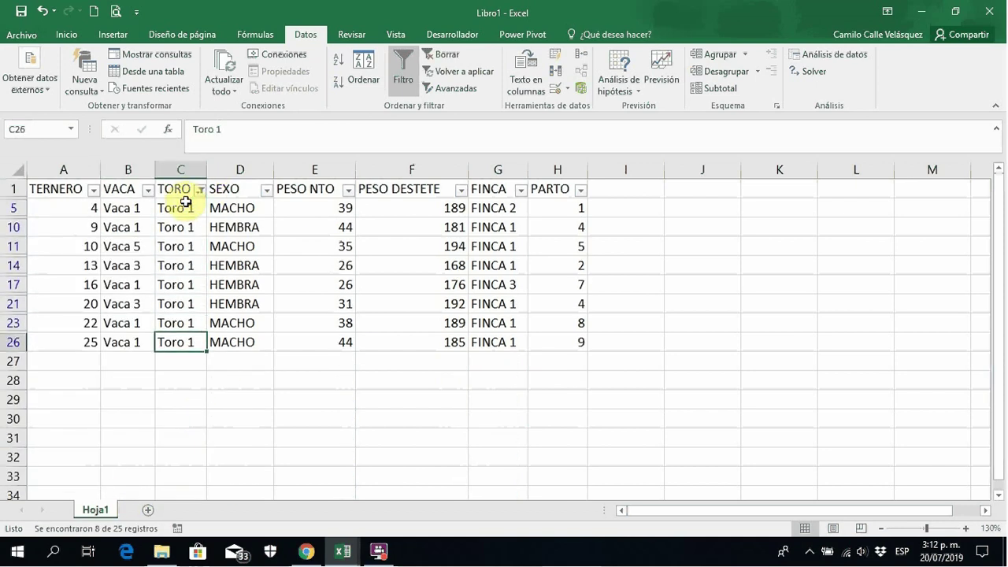
Change the TORO column filter to show only Toro 2.
click(201, 192)
click(53, 357)
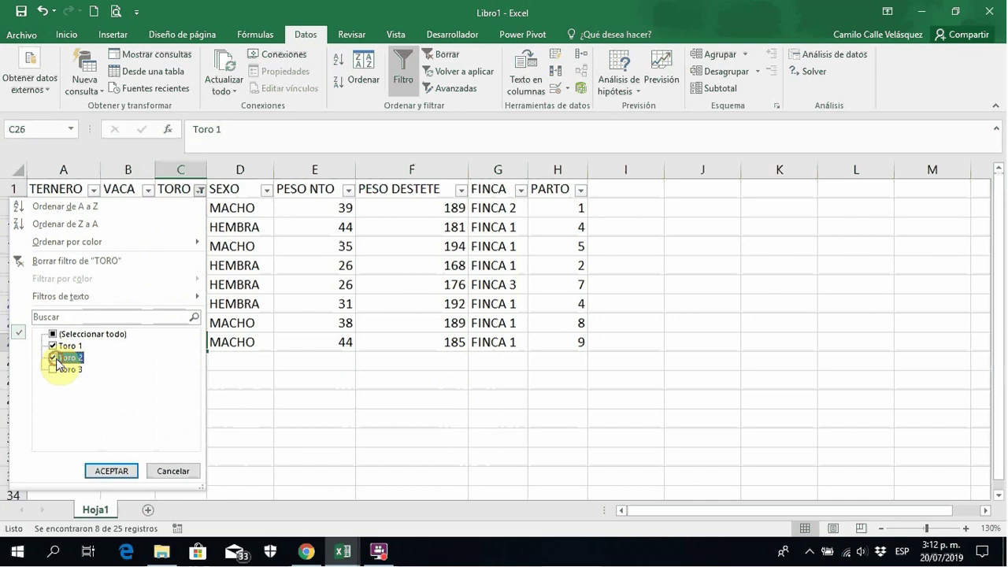
click(55, 347)
click(111, 471)
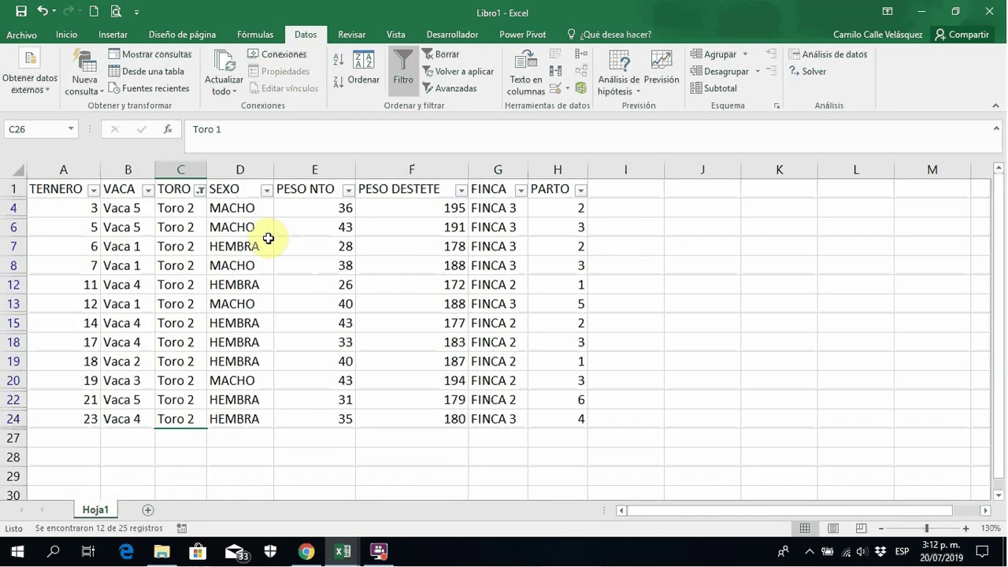
Go through the filtered Toro 2 records row by row in the TORO column.
click(176, 208)
key(Down)
key(Down)
key(Down)
key(Down)
key(Down)
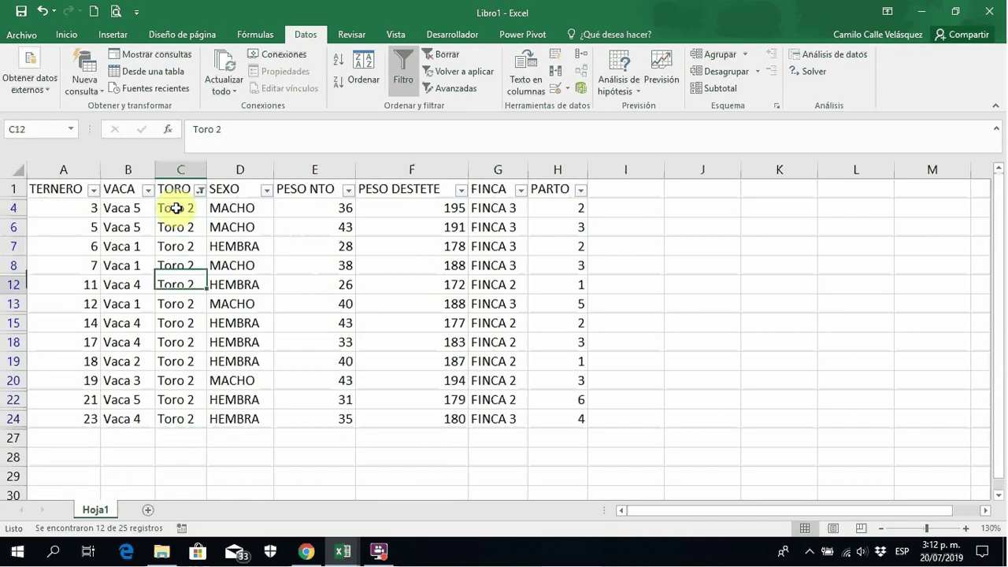
key(Down)
key(Down)
key(Down)
key(Down)
key(Down)
key(Down)
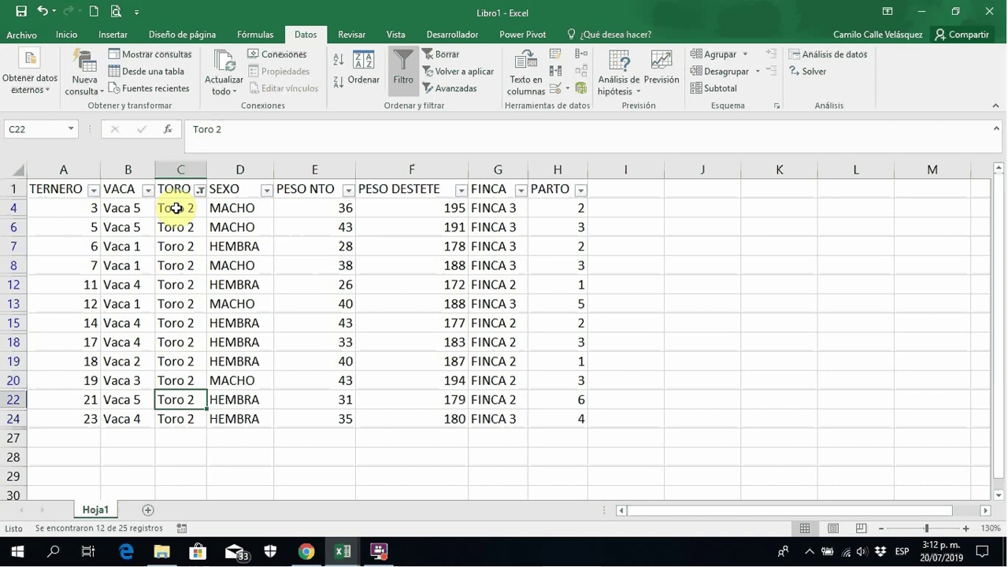
Change the TORO column filter to show only Toro 3 and go through its records.
click(200, 190)
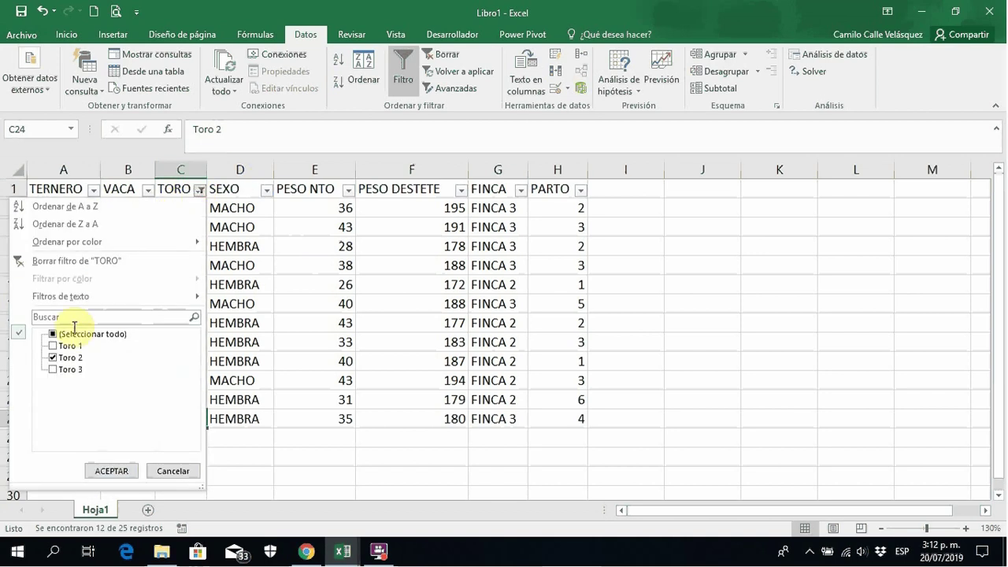
click(52, 369)
click(52, 359)
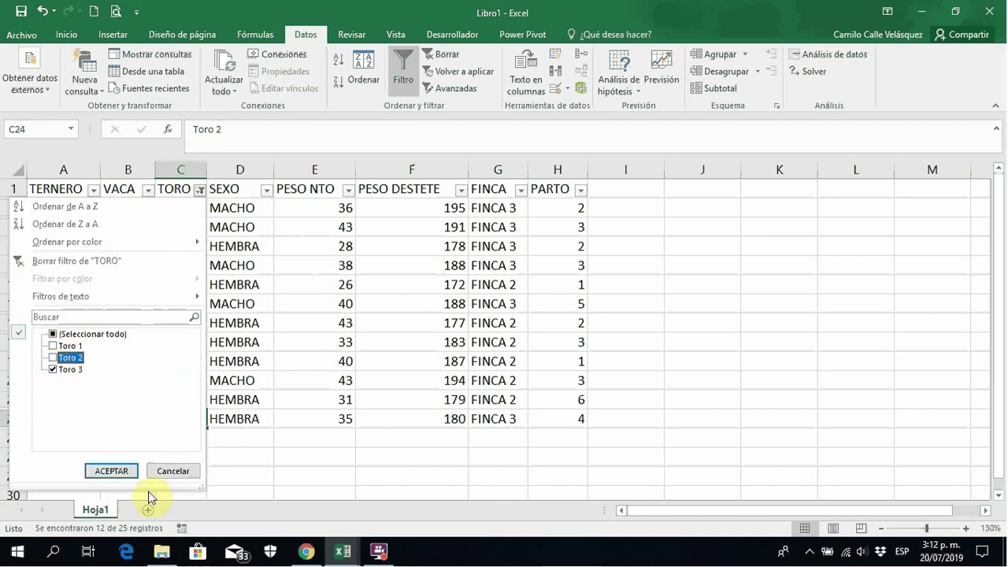
click(111, 471)
click(187, 208)
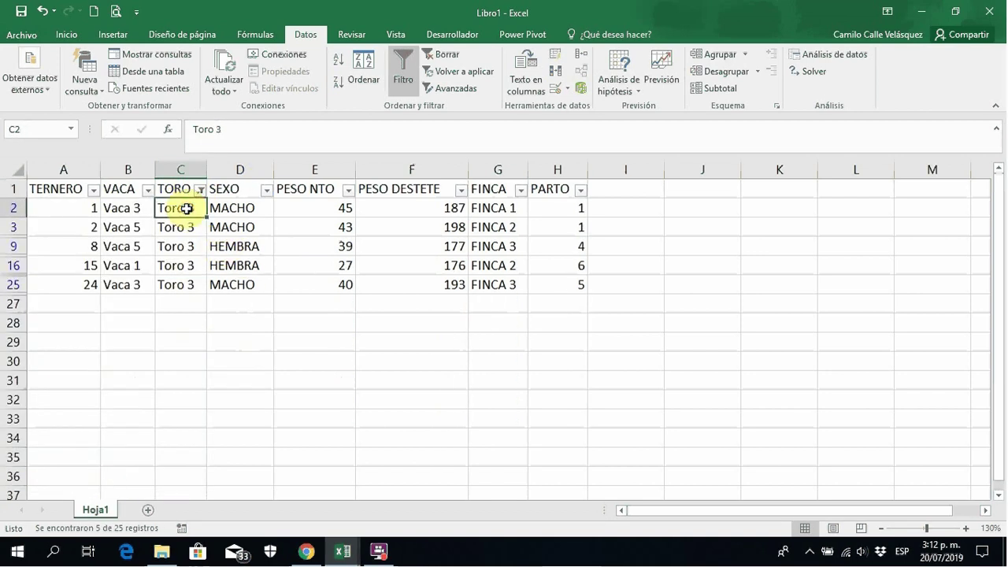
key(Down)
key(Down)
key(Down)
key(Down)
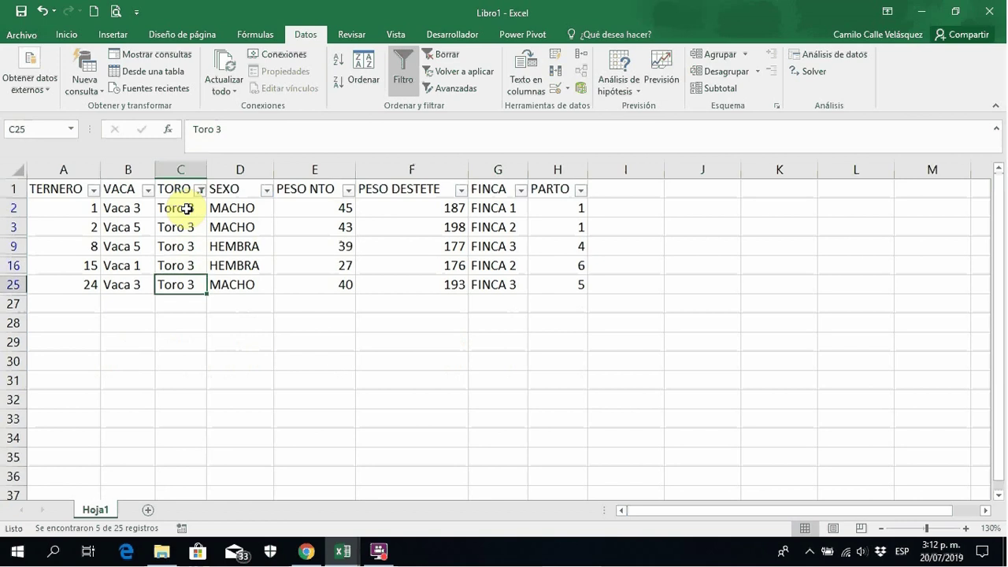
Reset the TORO column filter to include all bulls.
click(200, 190)
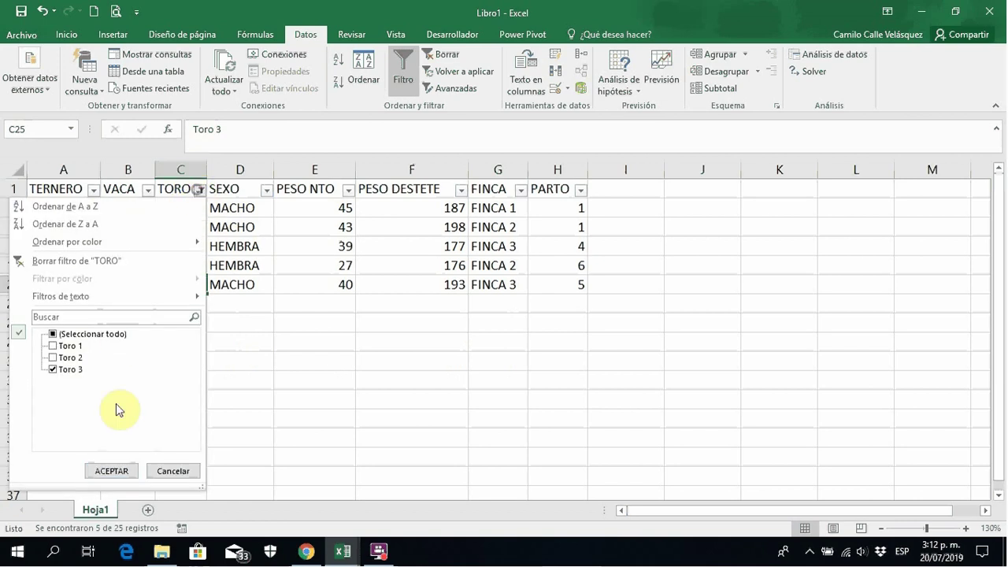
click(53, 334)
click(111, 471)
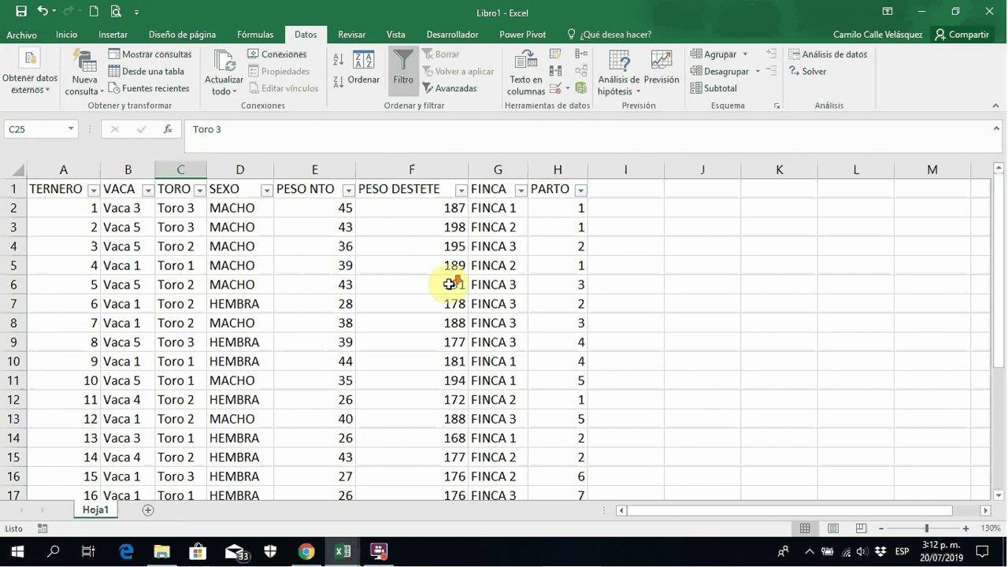
scroll(449, 284, down, 1)
scroll(449, 284, down, 2)
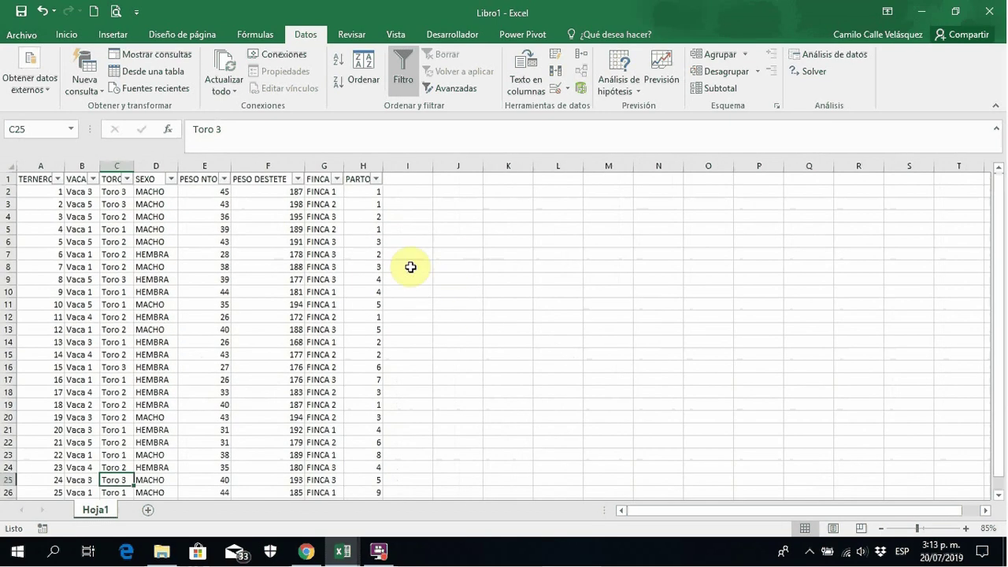
click(77, 179)
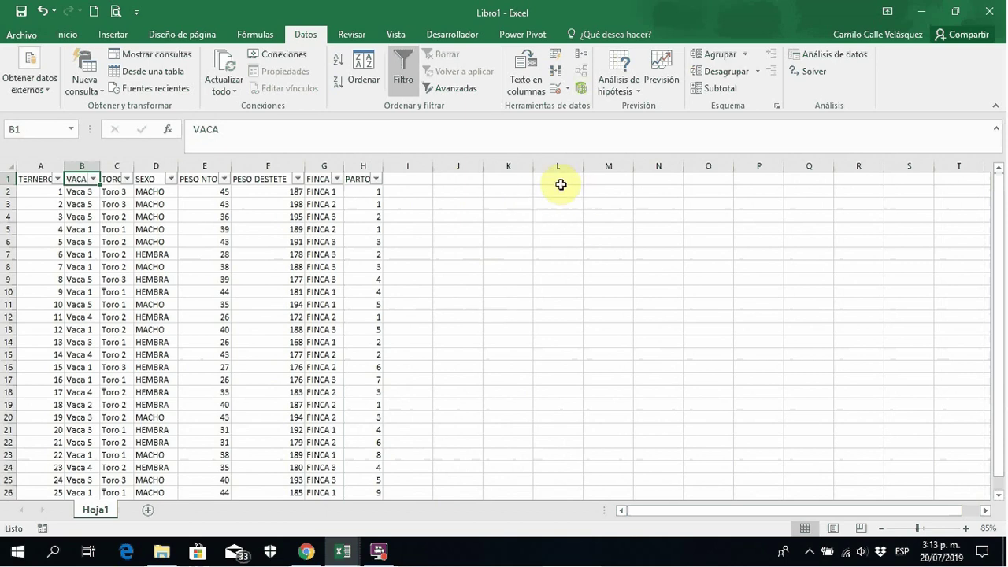
Rename the sheet Hoja1 as bd.
double_click(104, 513)
text(bd)
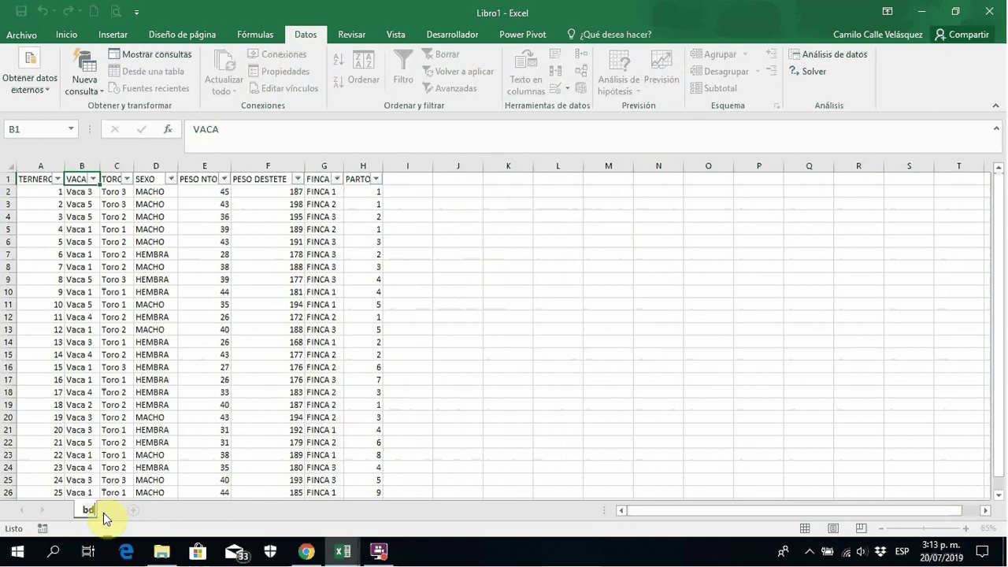
click(152, 408)
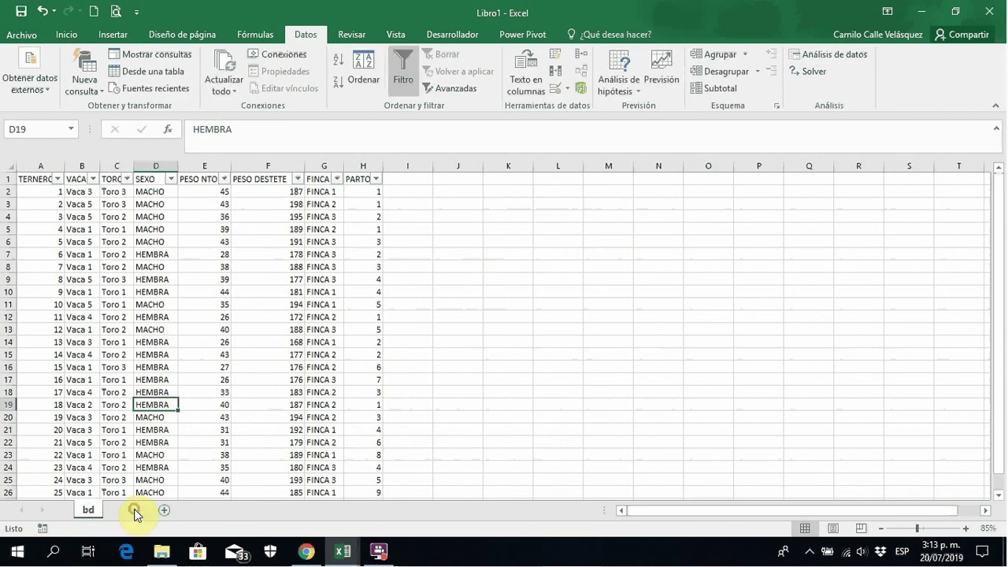
Add a new worksheet and name it vacas.
click(135, 514)
double_click(125, 512)
text(vacas)
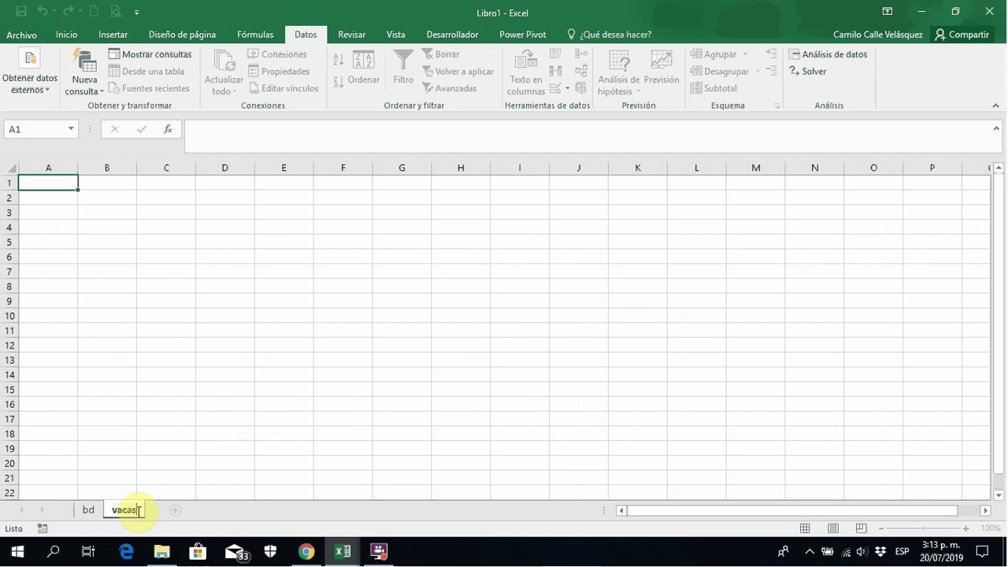
key(Return)
click(125, 293)
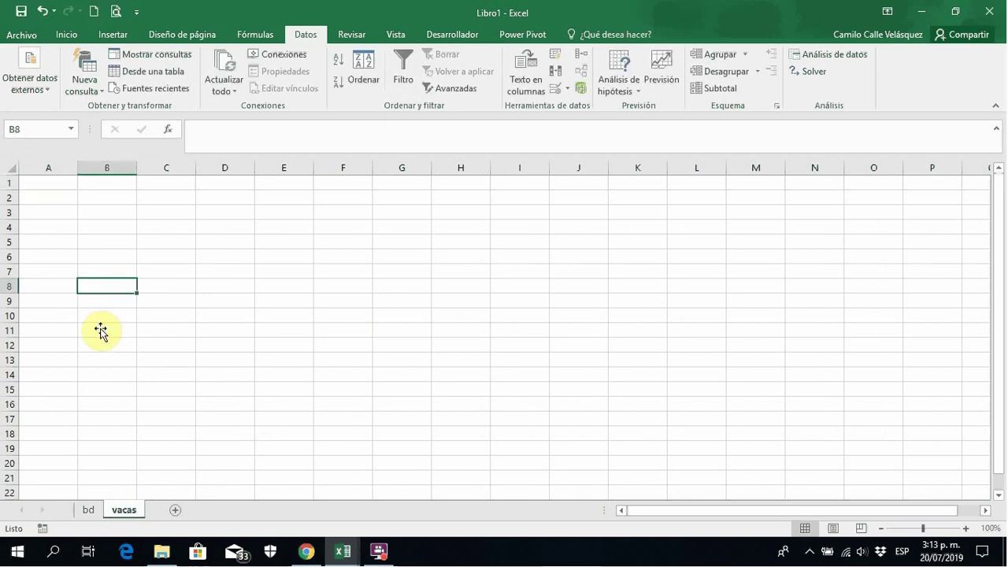
Copy the whole VACA column from the bd sheet and paste it as values into column A of the vacas sheet.
click(88, 510)
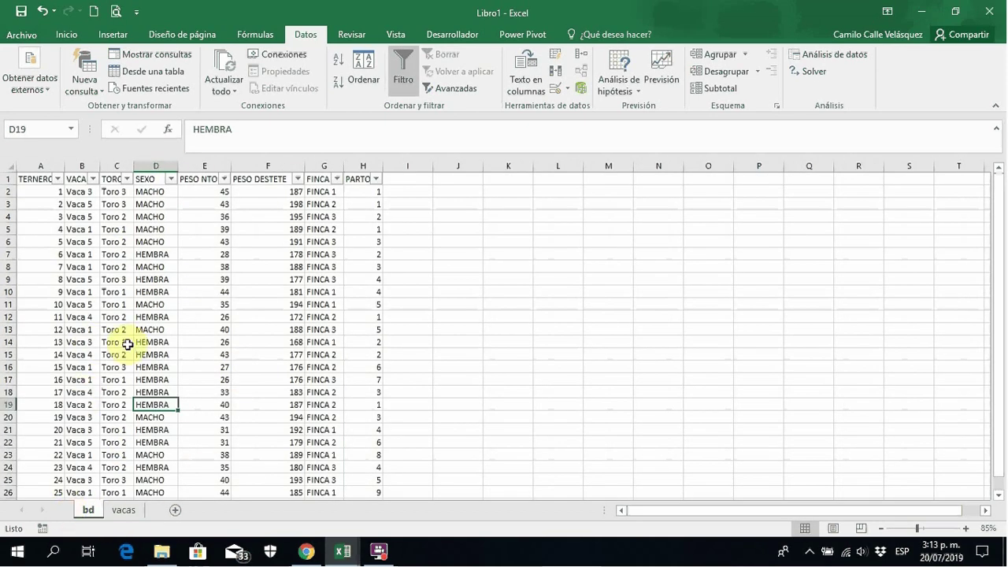
click(82, 166)
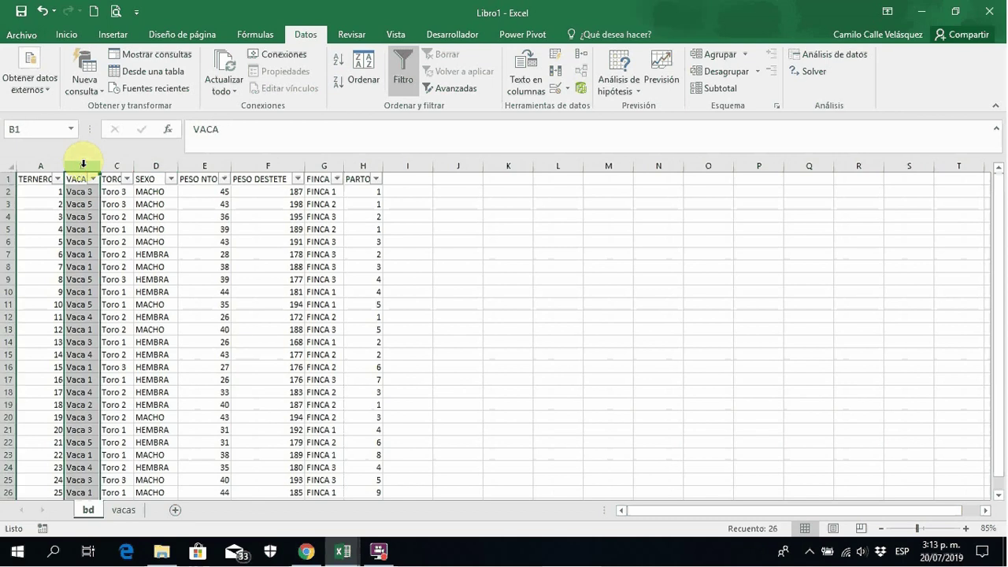
key(ctrl+c)
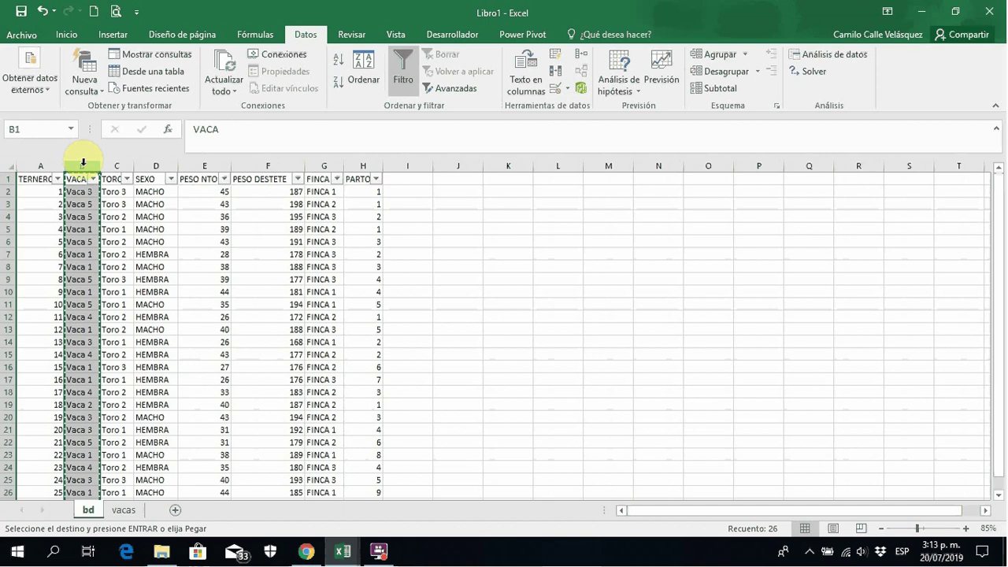
click(123, 513)
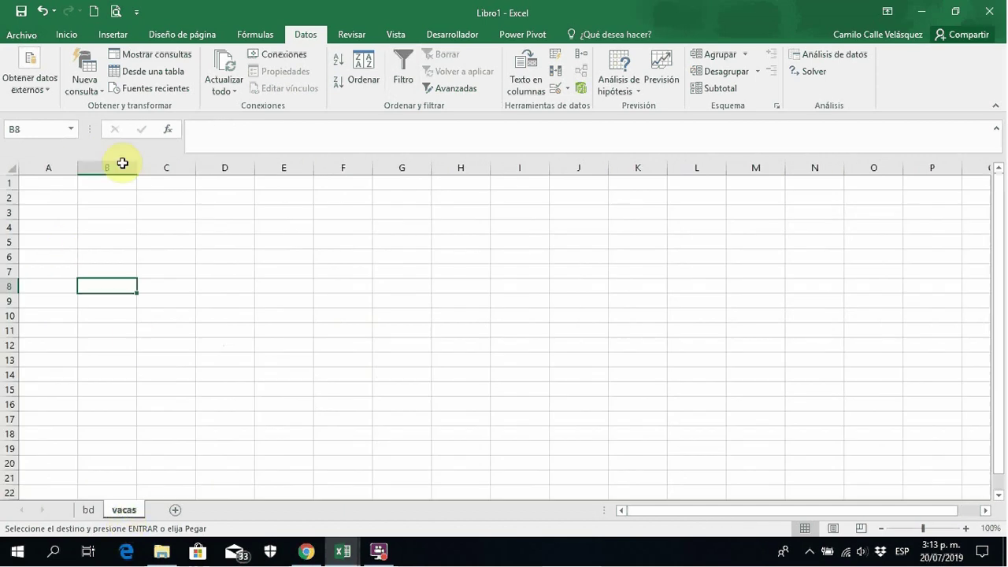
click(48, 167)
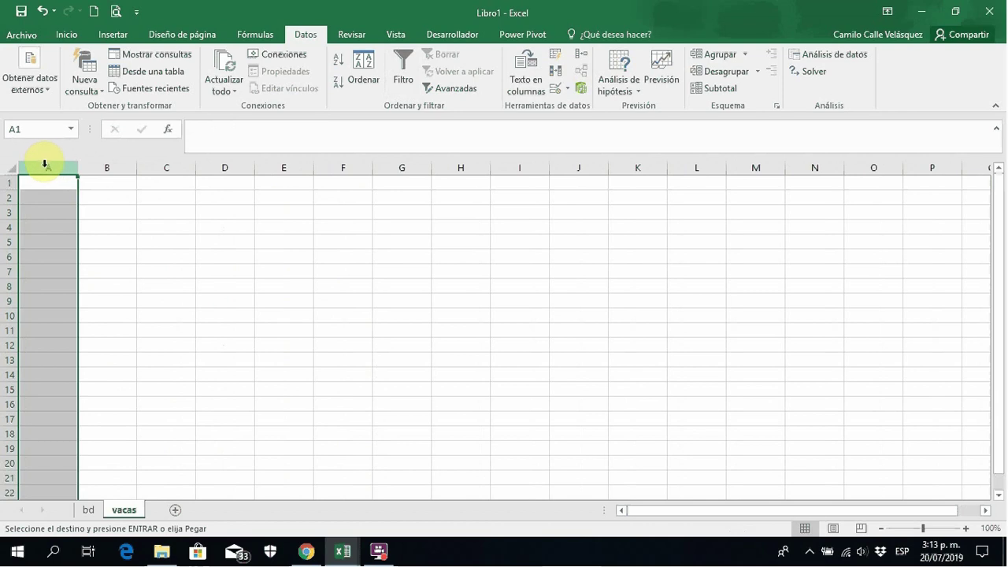
right_click(45, 164)
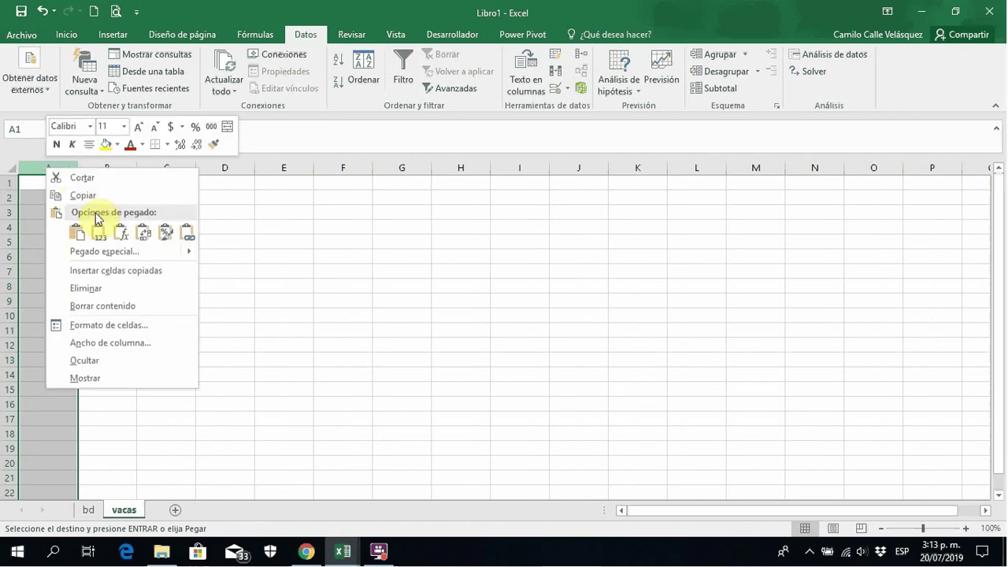
click(100, 237)
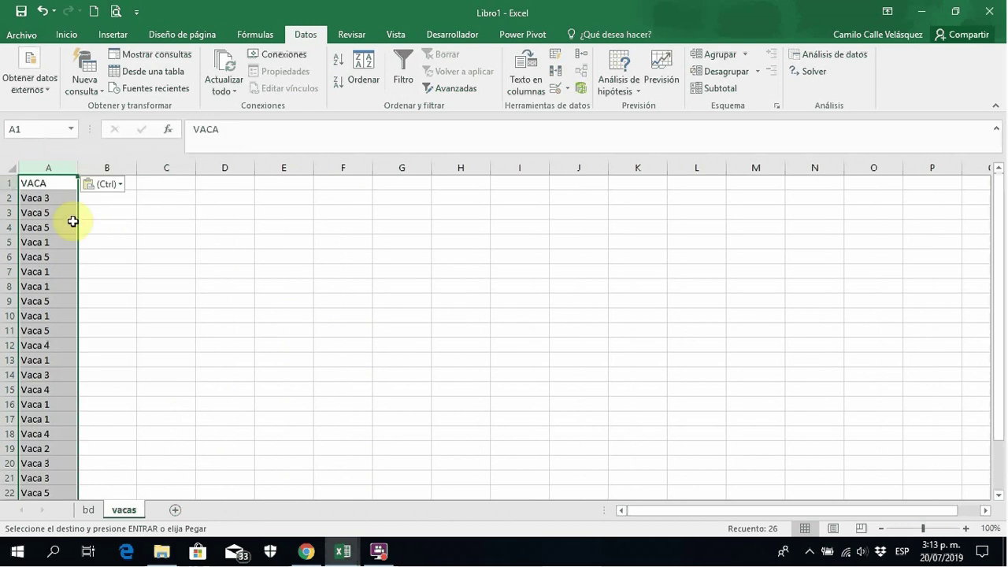
Remove the duplicate values from the VACA column on the vacas sheet, treating the first row as a header.
click(555, 76)
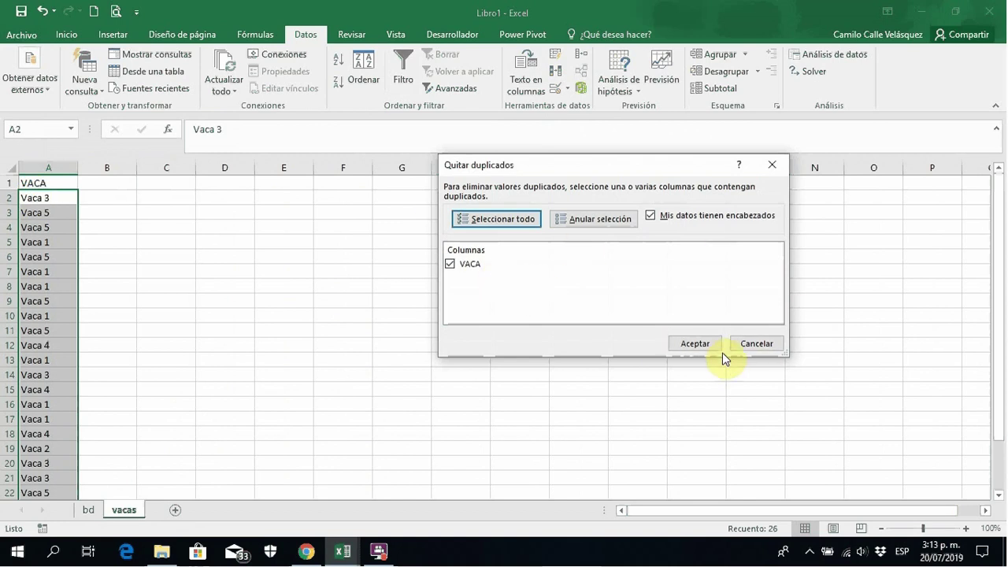
click(690, 345)
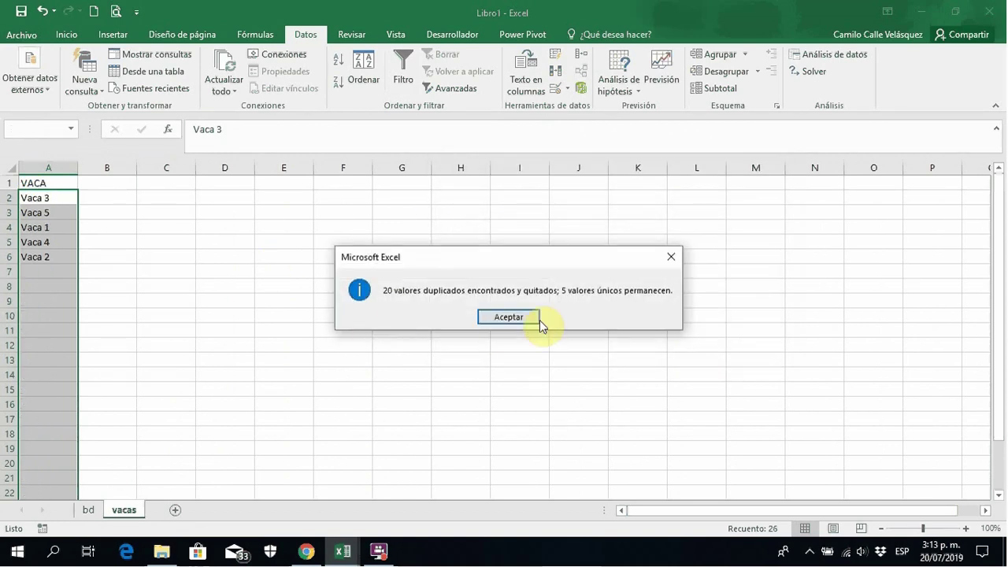
click(509, 317)
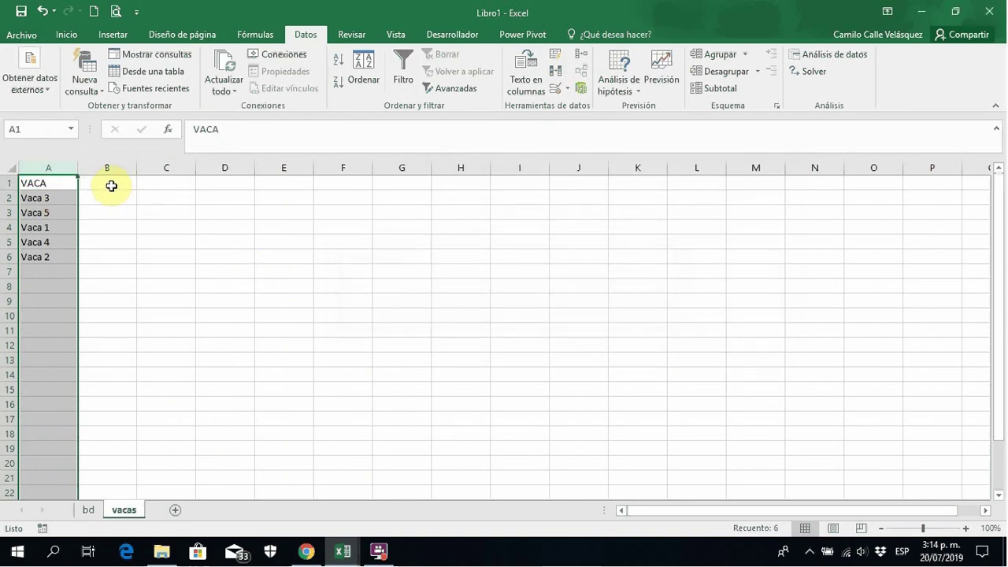
Enter the headers MACHO in B1 and HEMBRAS in C1, next to the VACA list.
click(110, 185)
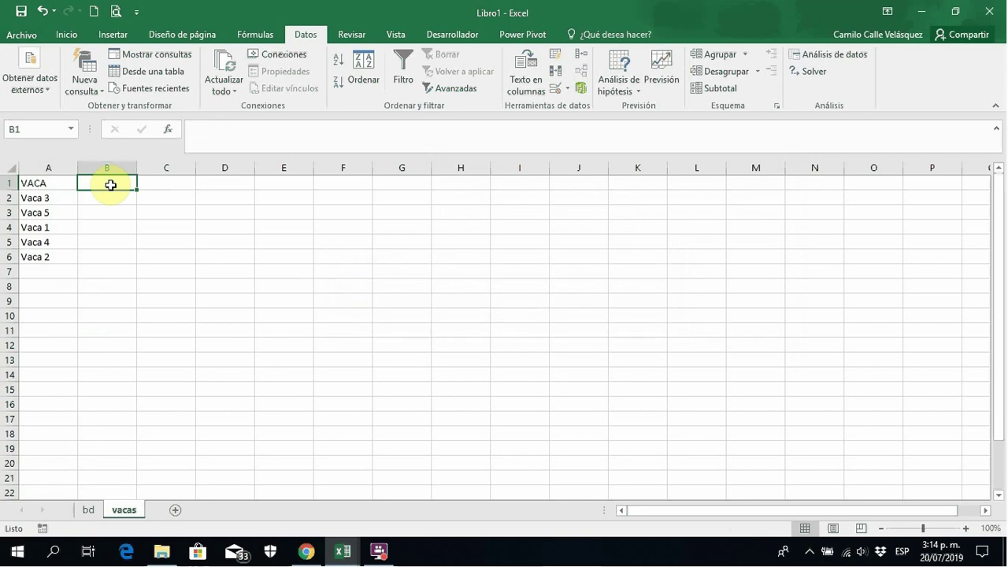
text(mac)
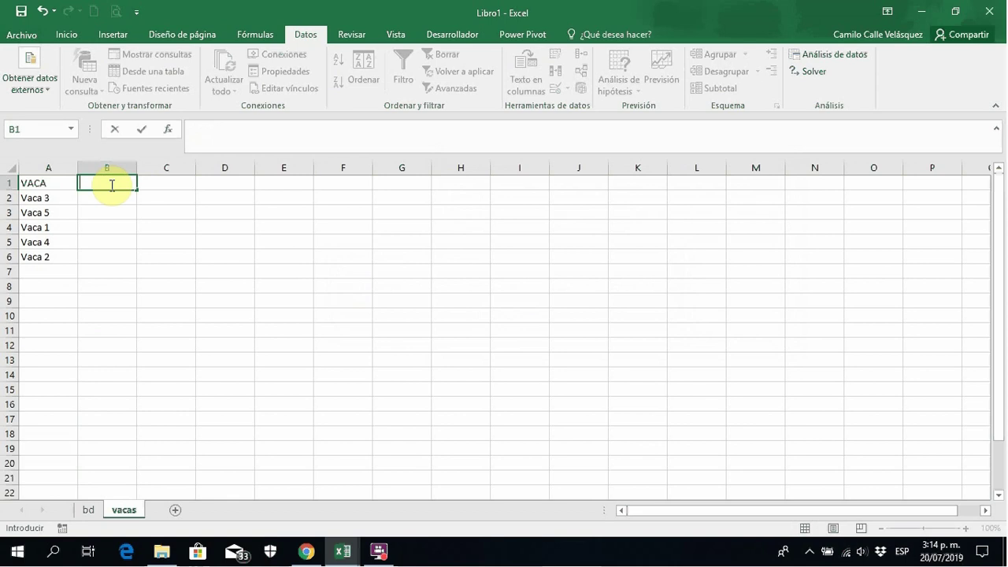
text(HO)
key(Tab)
text(H)
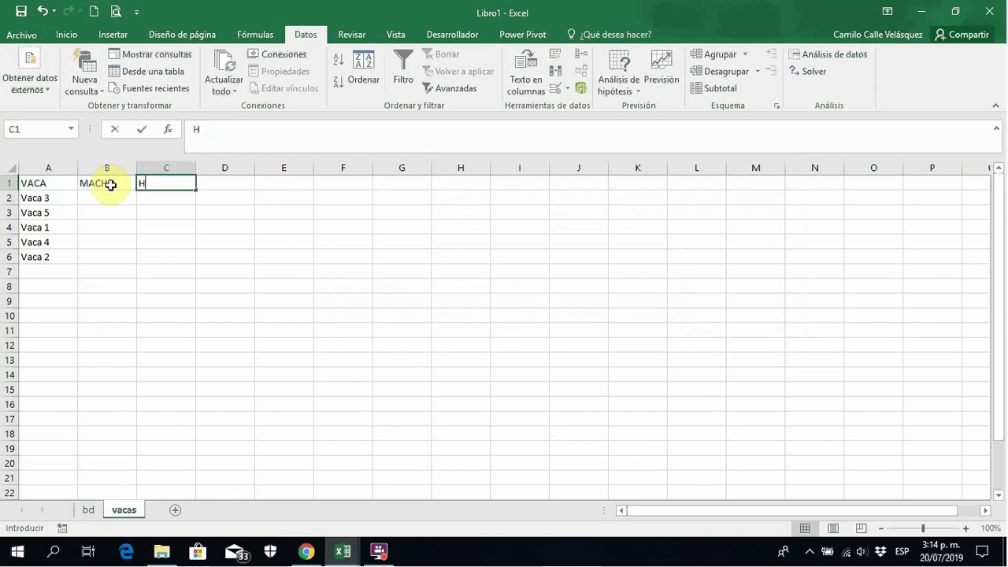
text(EMBRAS)
key(Return)
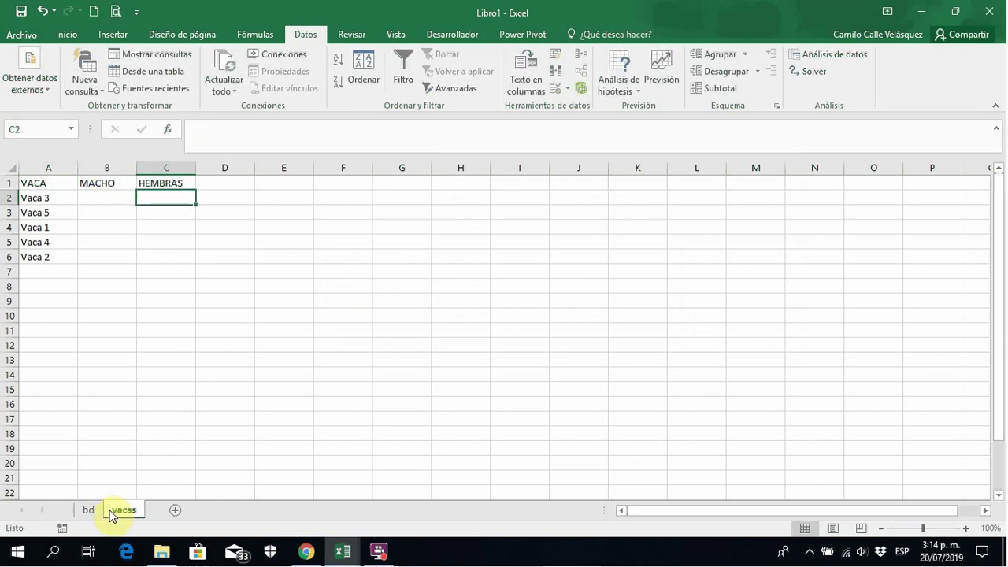
Enter MACHO in cell K2 of the bd sheet, beside the data table.
click(85, 514)
click(428, 243)
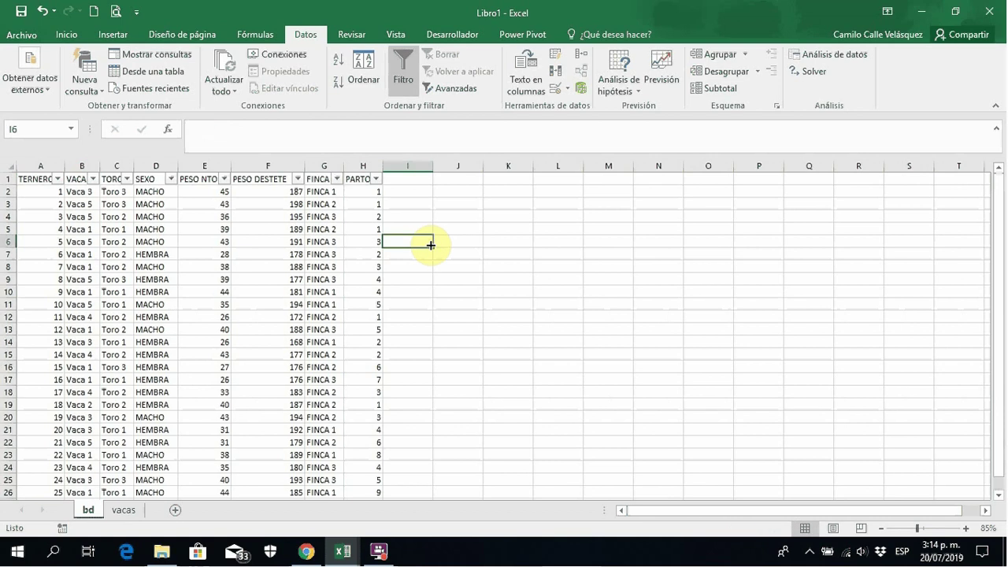
click(515, 180)
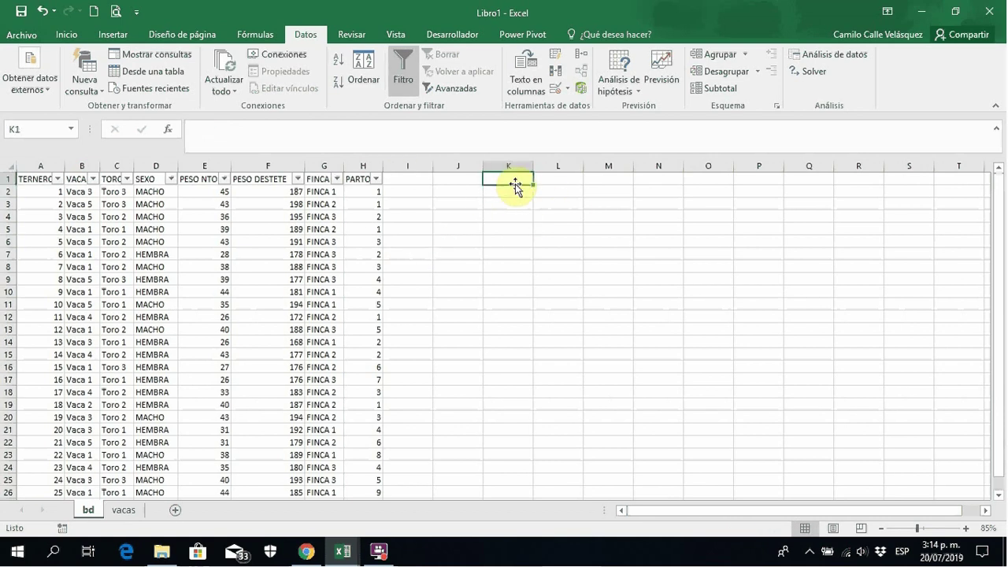
key(Down)
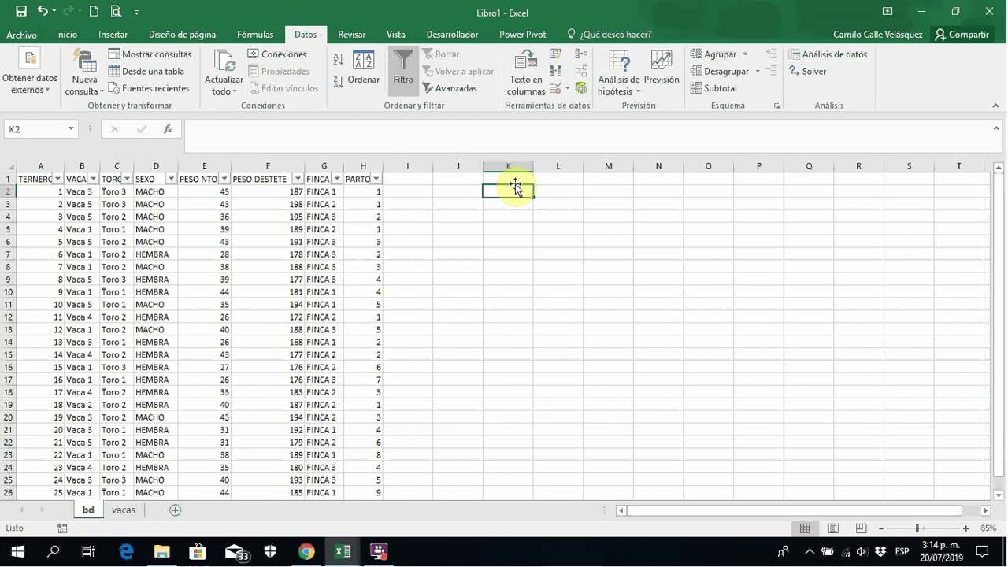
key(Return)
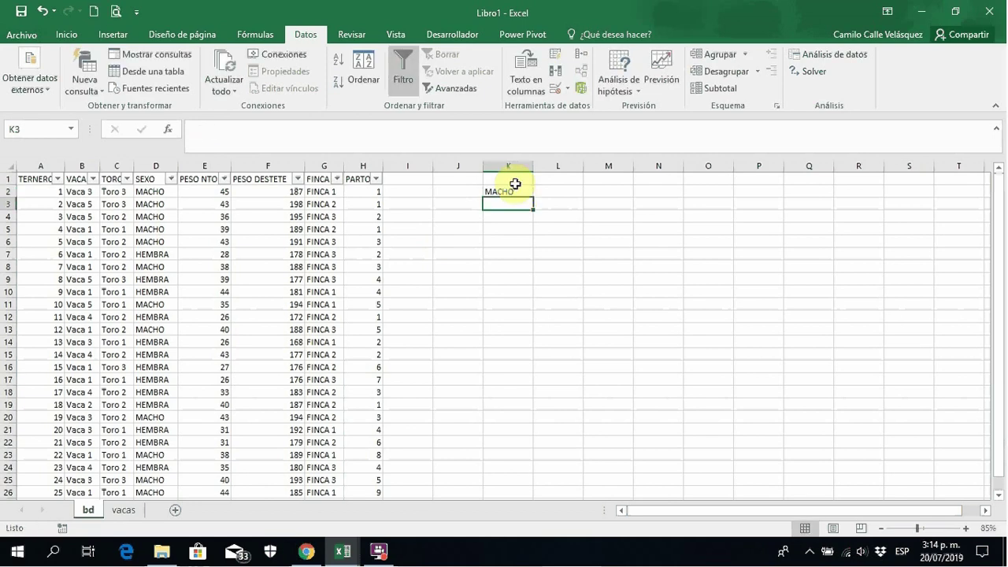
Enter HEMBRA in K3 and add the column headers PESO NTO in L1 and PESO DESTETE in M1.
text(HEMBRA)
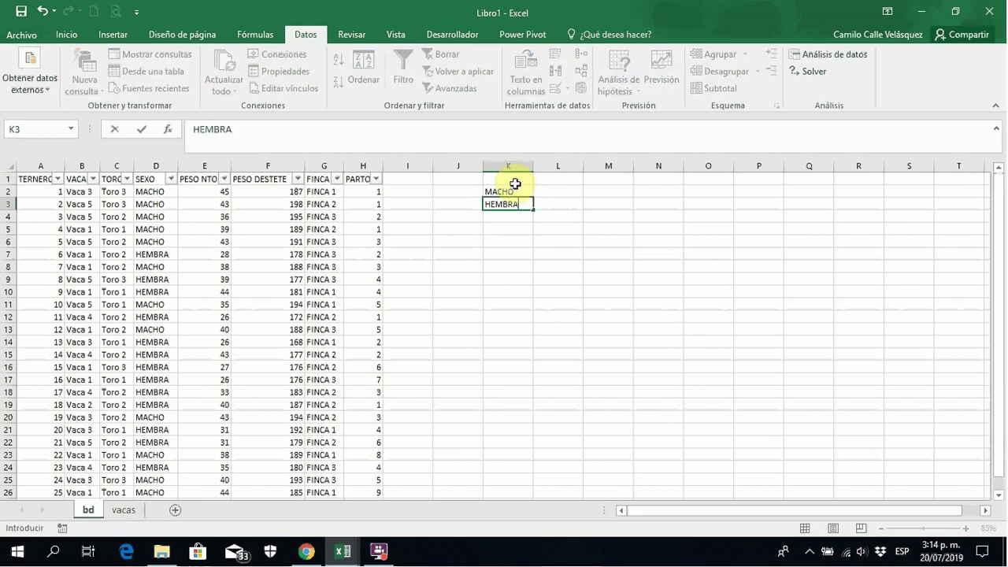
key(ctrl+Return)
key(Right)
key(Up)
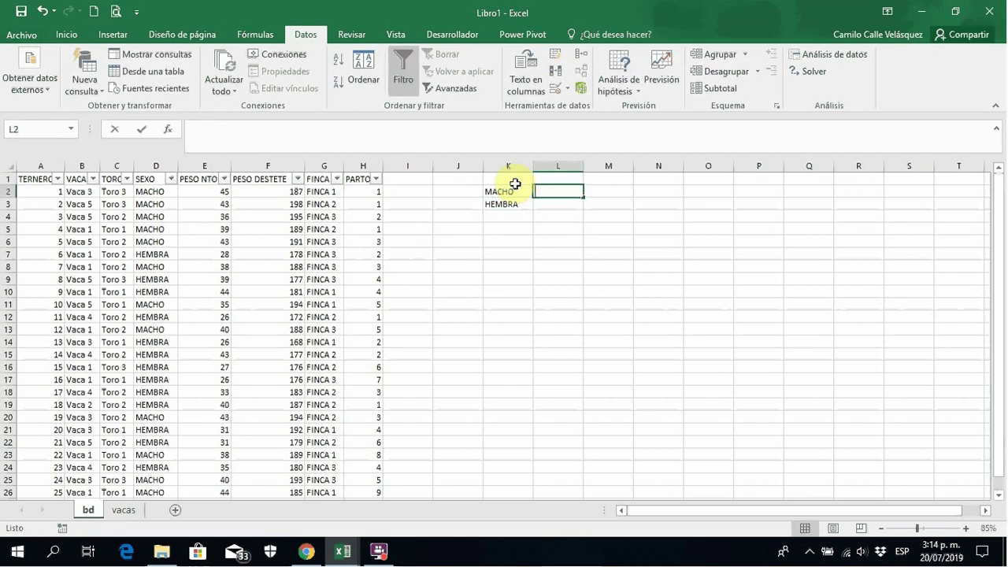
key(F2)
key(Up)
text(PES)
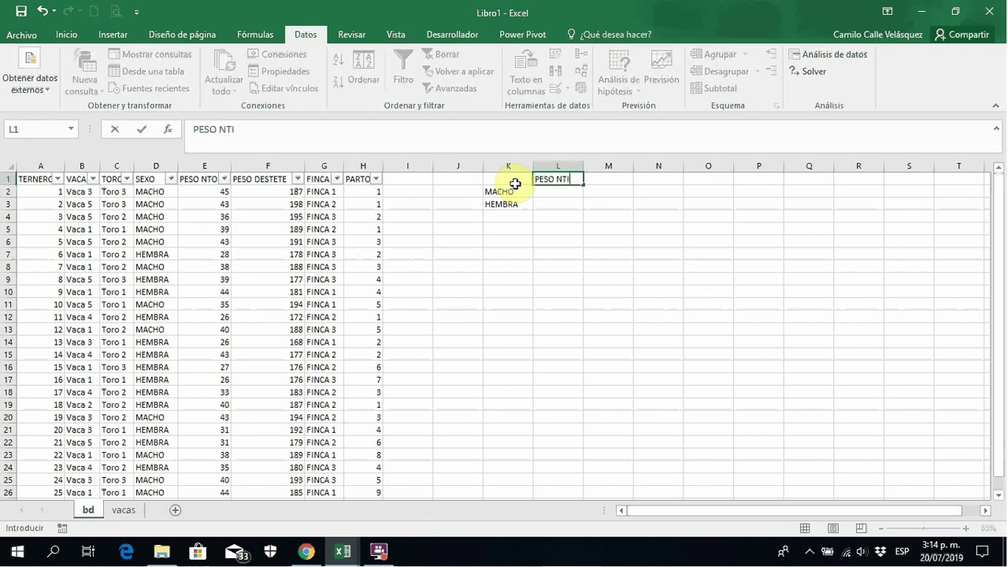
text(O NTO)
key(Tab)
text(PE)
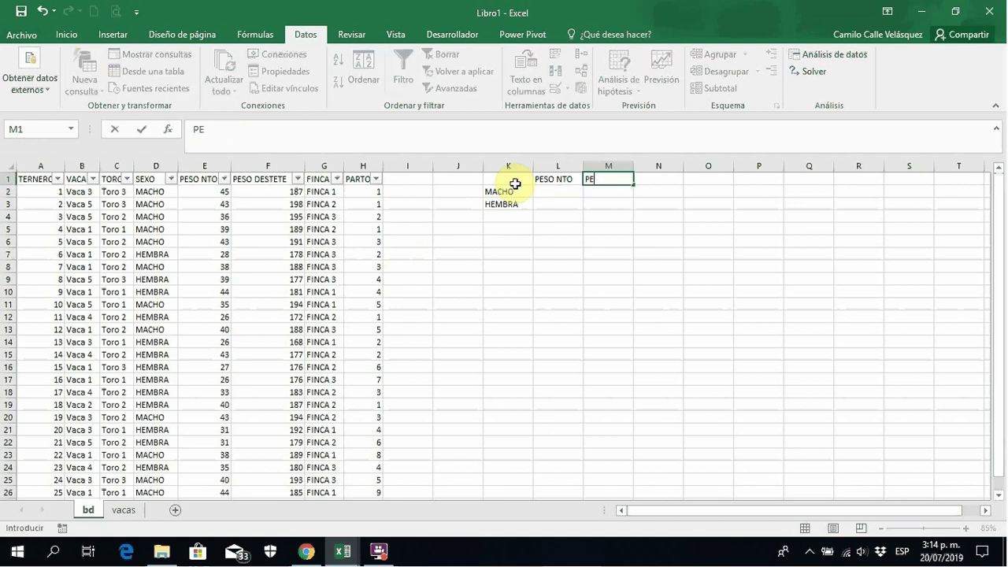
text(SO DESTETE)
key(Return)
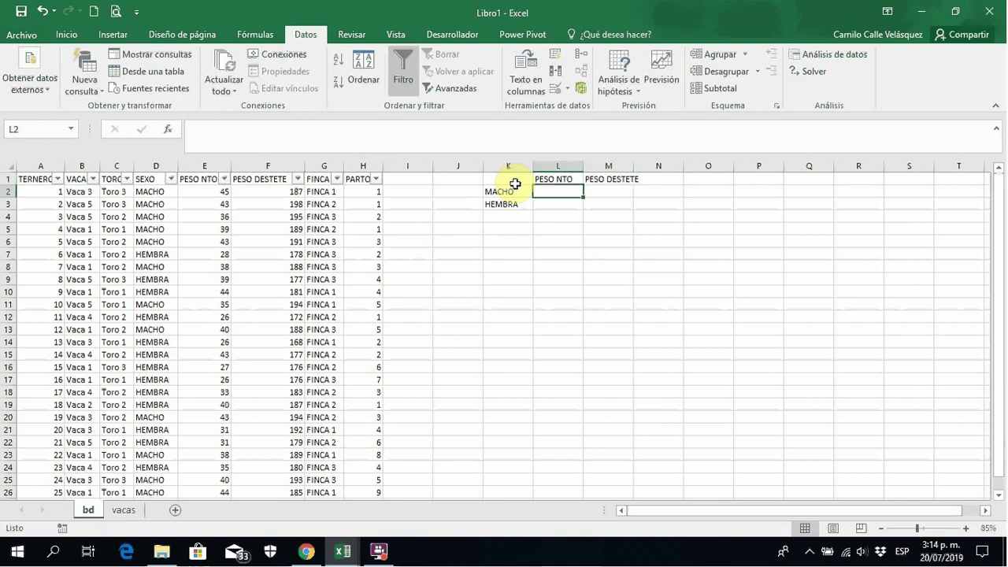
In L2, average column E where column D matches K2 using PROMEDIO.SI.CONJUNTO, and fill the formula down to L3.
text(+PROMEDIO)
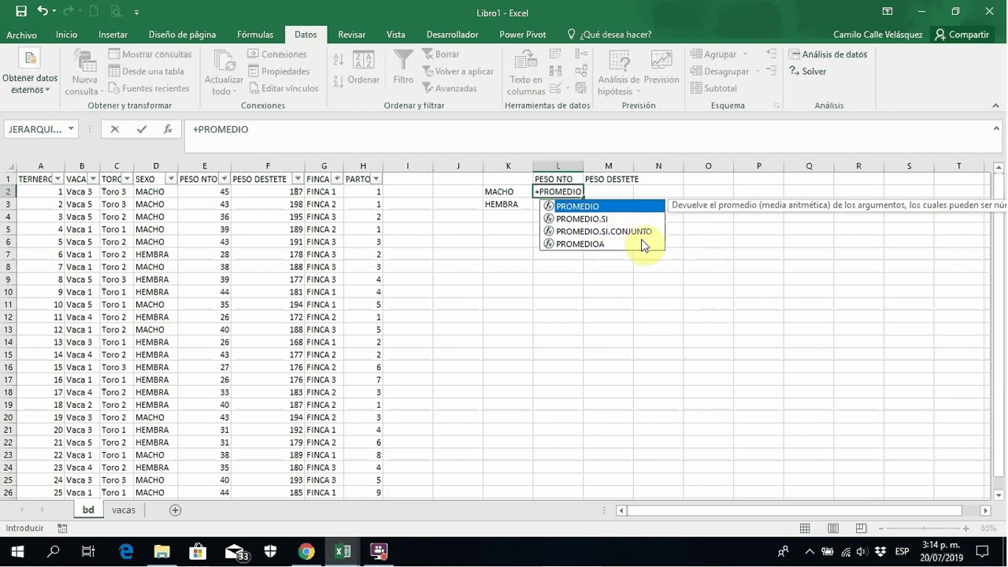
double_click(594, 232)
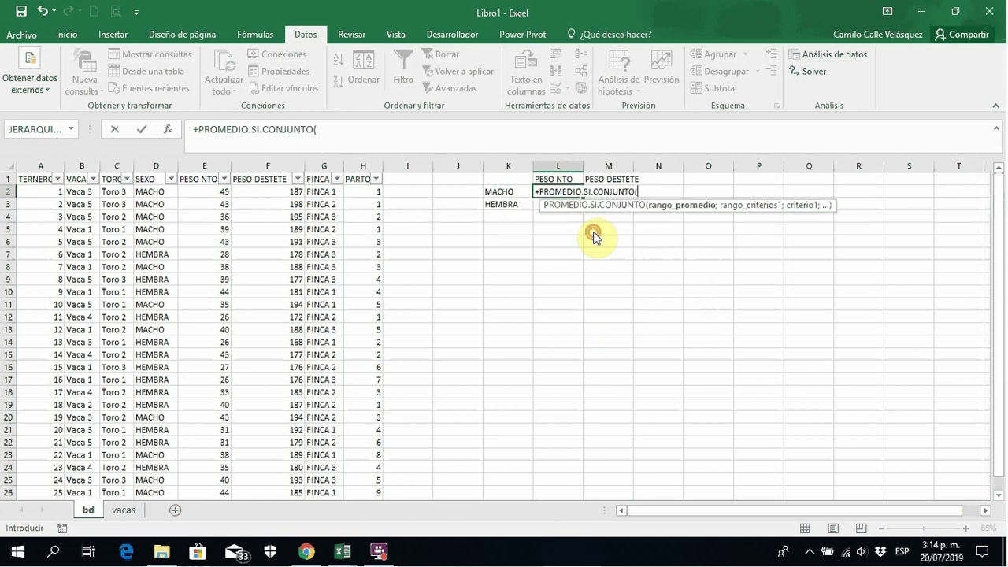
click(207, 164)
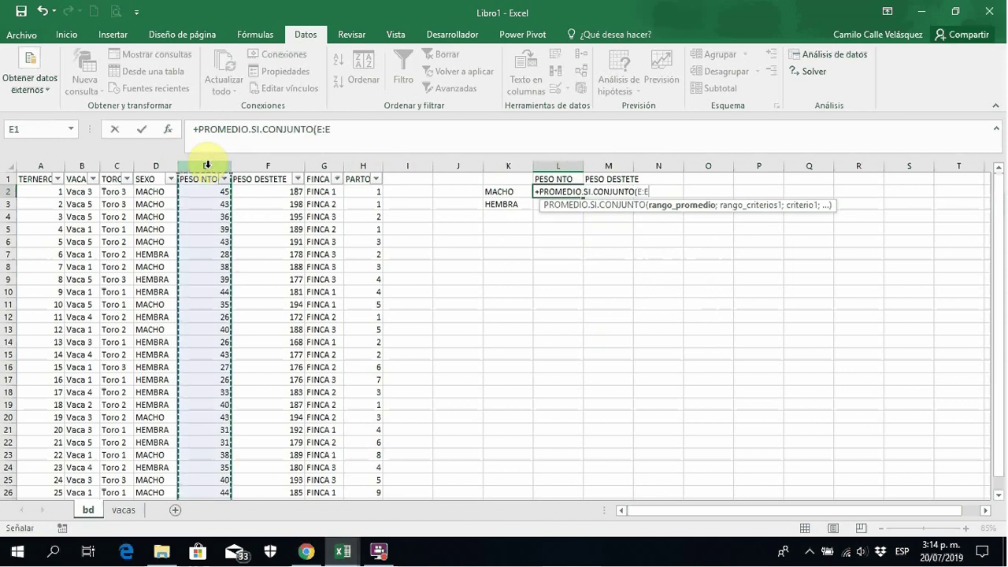
text(;)
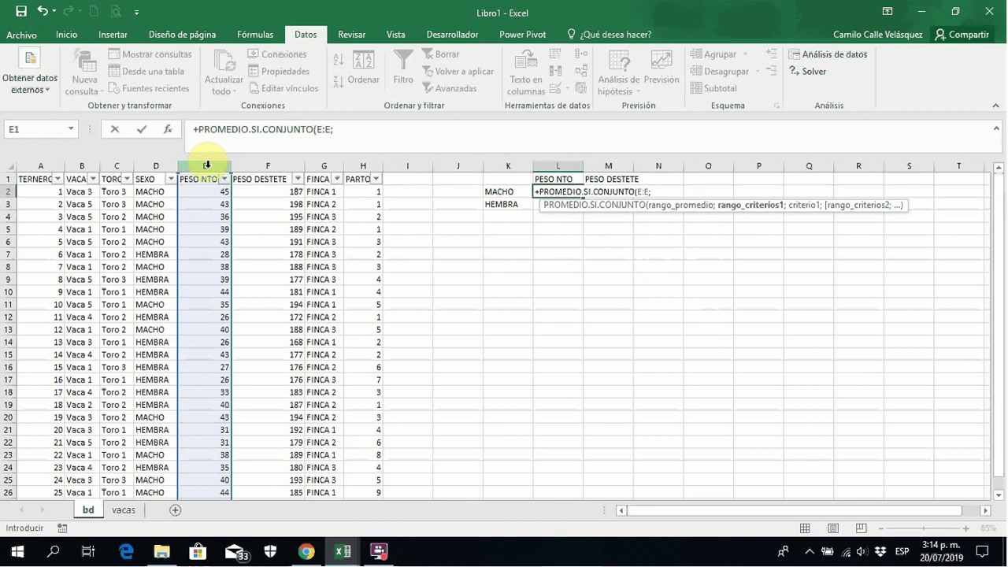
click(154, 164)
text(;)
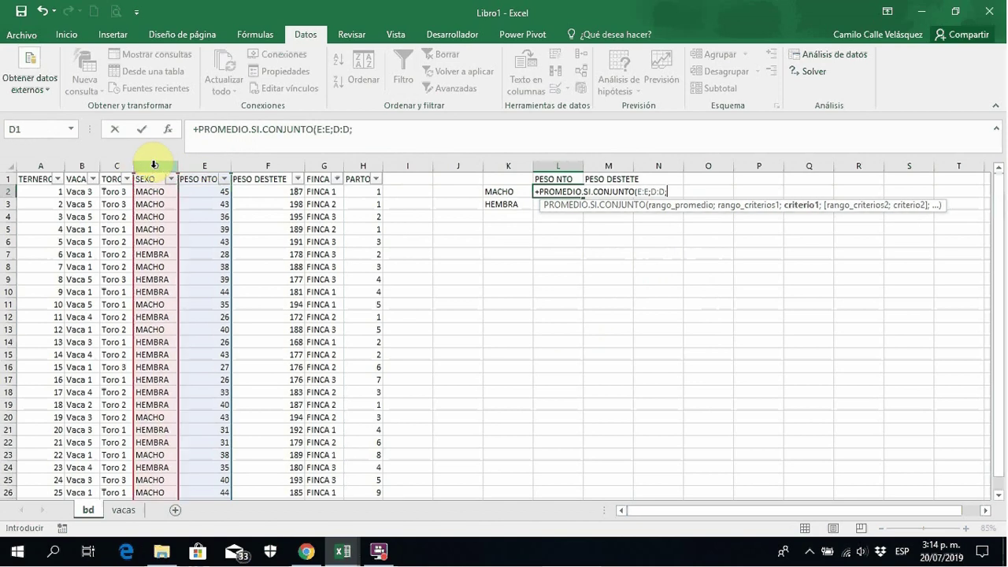
click(505, 191)
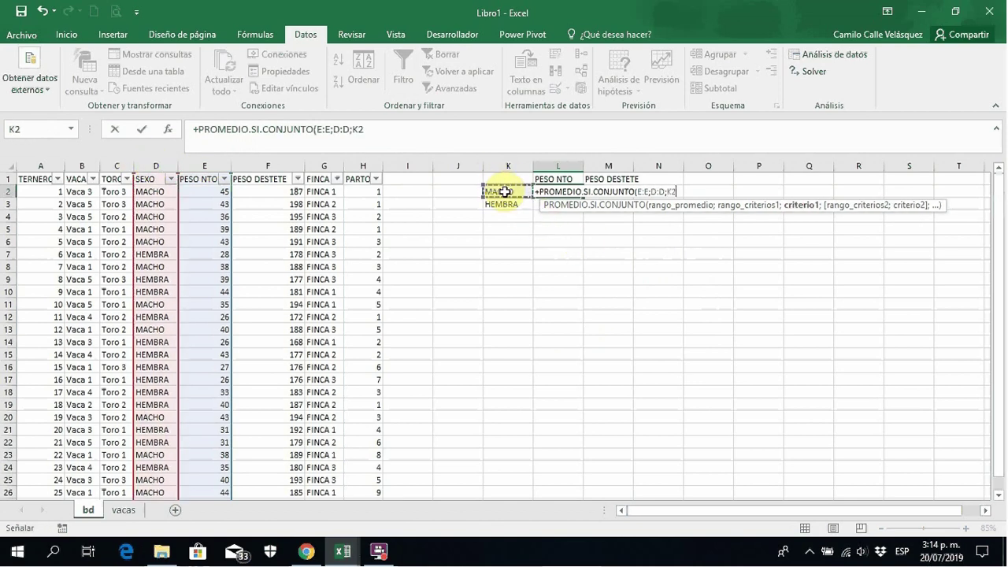
key(Return)
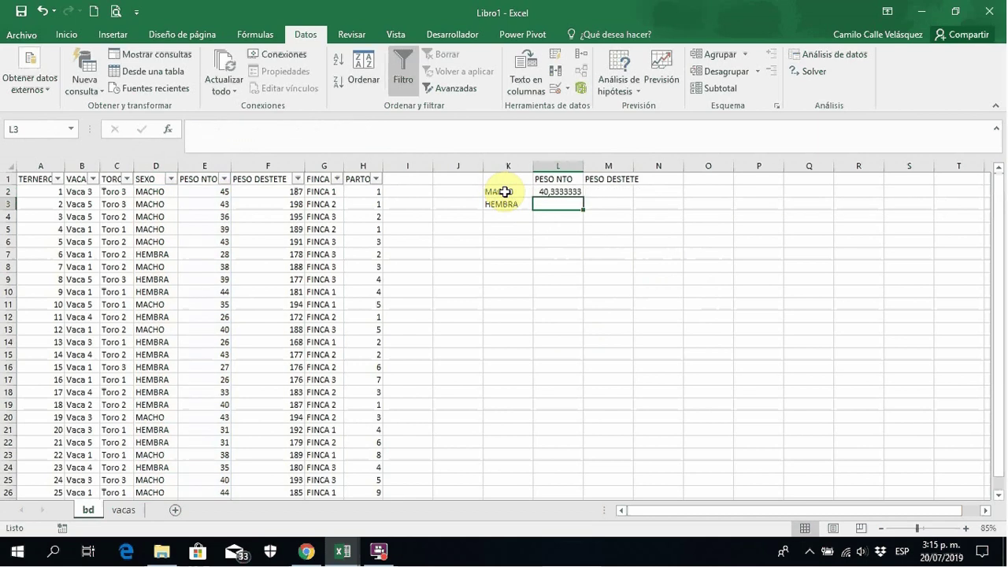
click(556, 192)
drag(583, 197, 587, 209)
Change the label in K2 to MACHOS to test how the average formula reacts to a mismatched criterion.
click(508, 192)
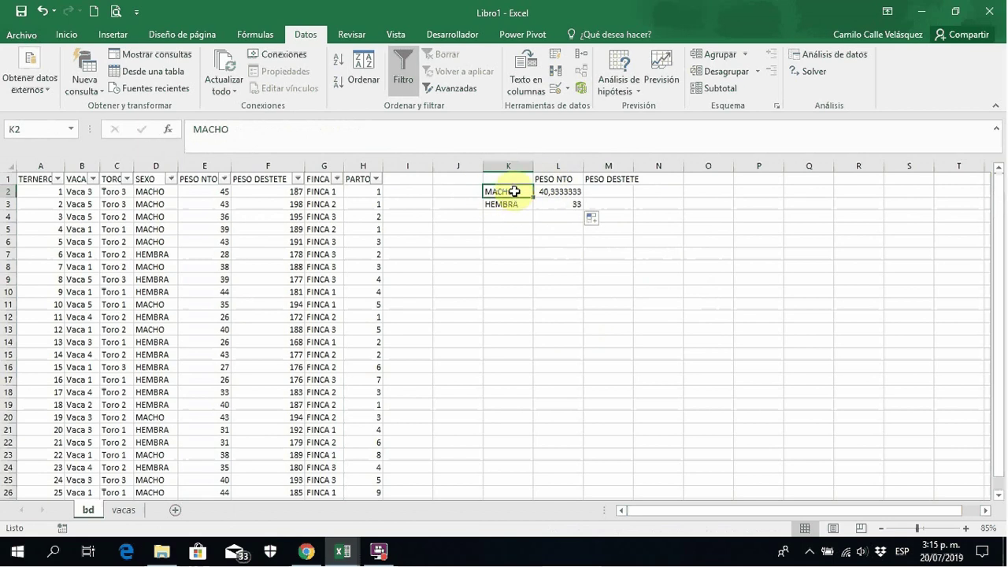
click(156, 205)
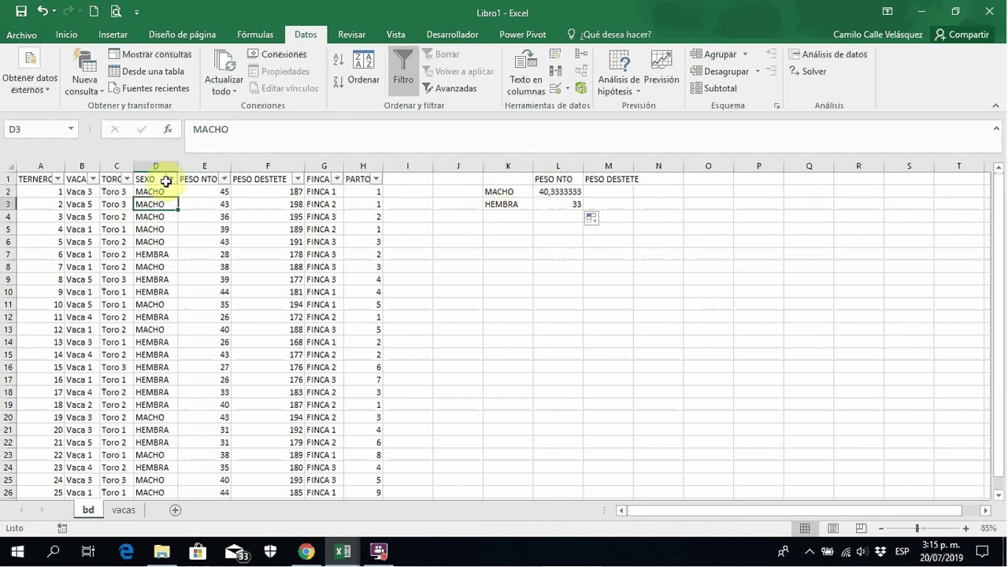
click(507, 191)
click(252, 132)
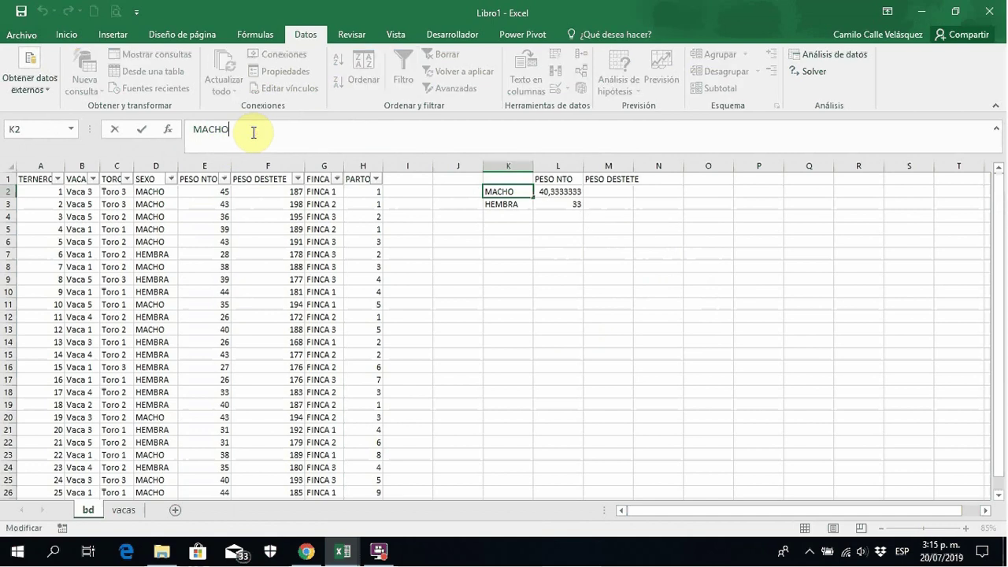
key(Return)
key(Up)
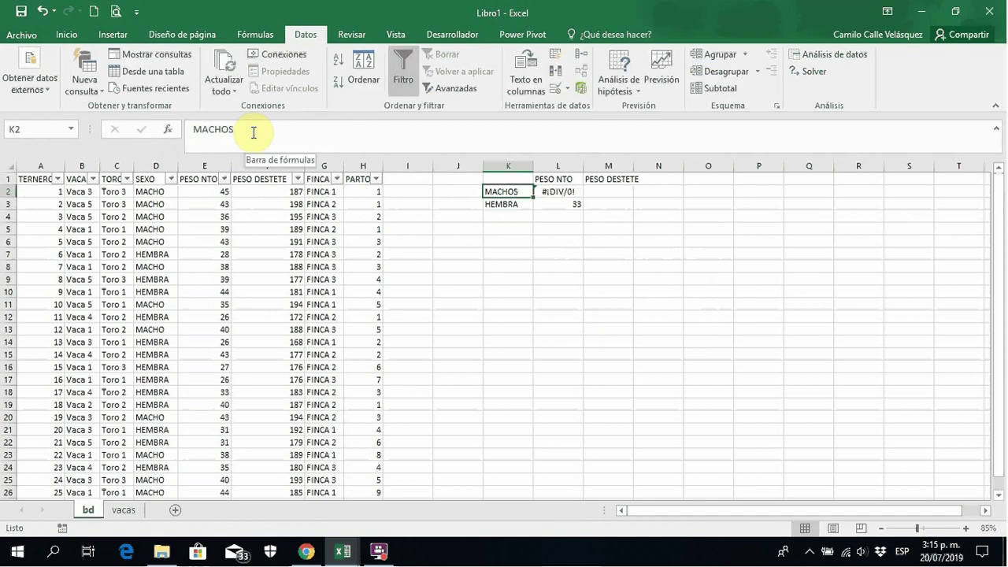
Inspect the ranges and criterion of the formula in L2, and set the label in K2 back to MACHO.
click(555, 192)
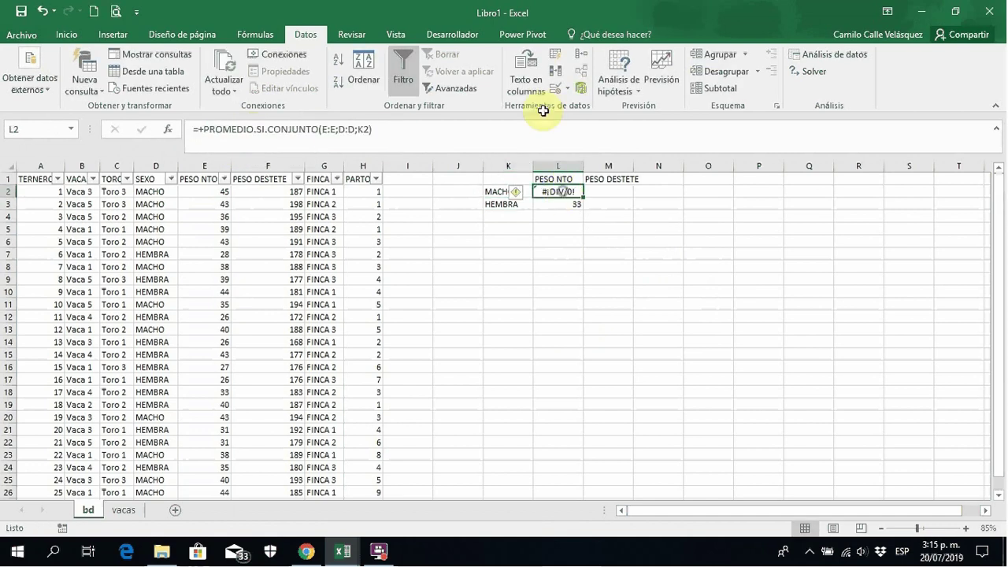
click(411, 133)
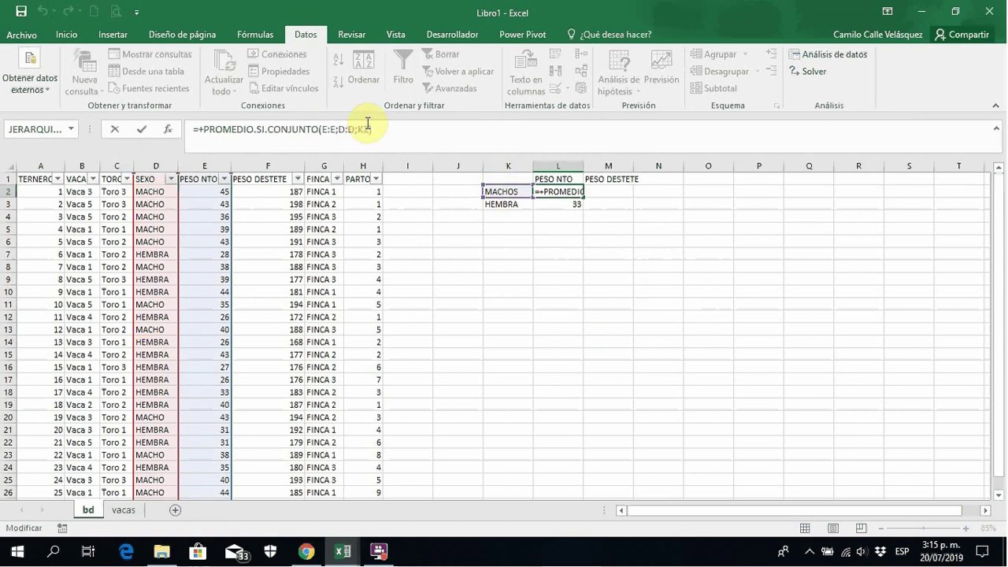
key(ctrl+Return)
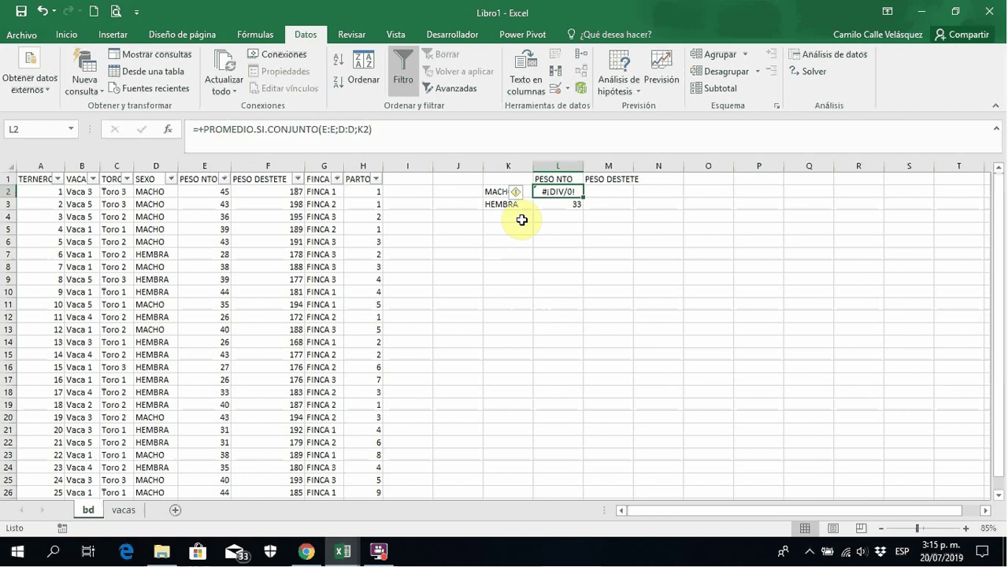
click(498, 191)
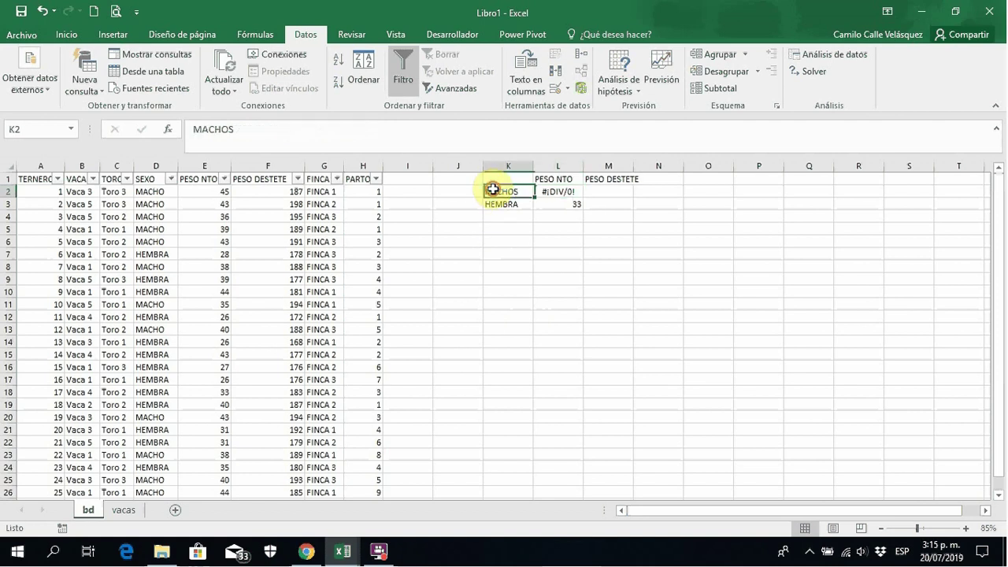
click(256, 137)
key(ctrl+Return)
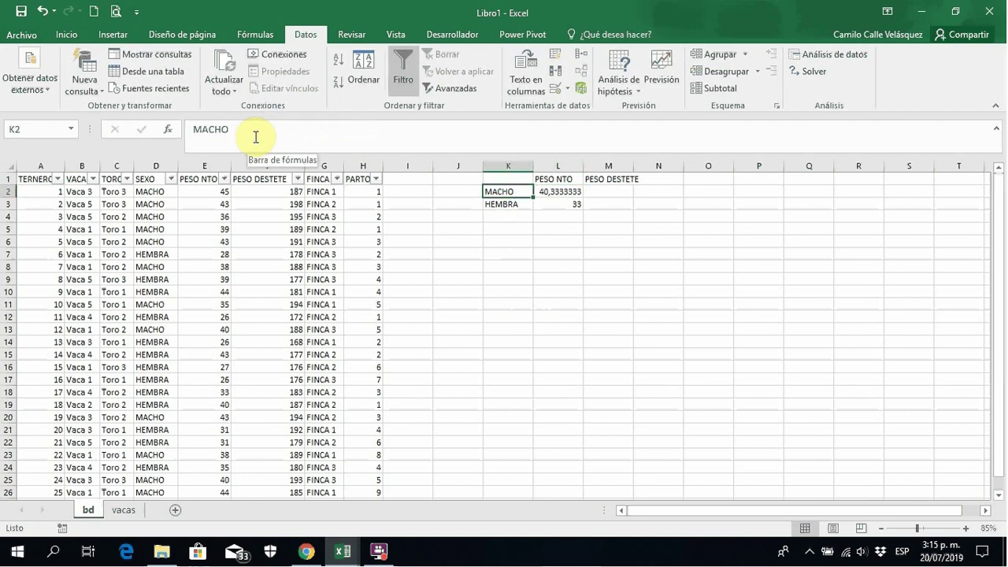
Test the criterion in K2 with MASCULINO, and re-enter MACHO in that cell.
text(MASC)
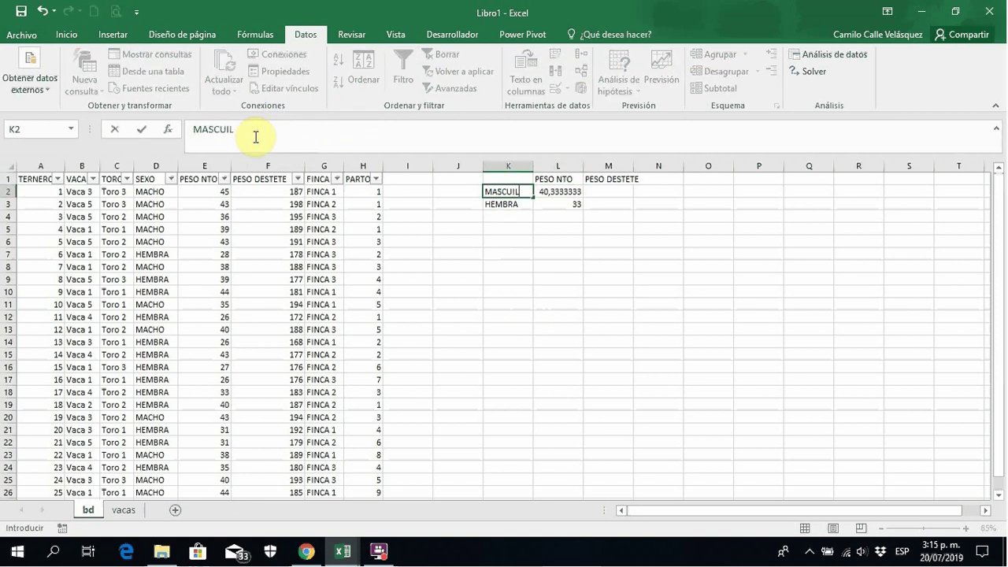
text(ULINO)
key(Return)
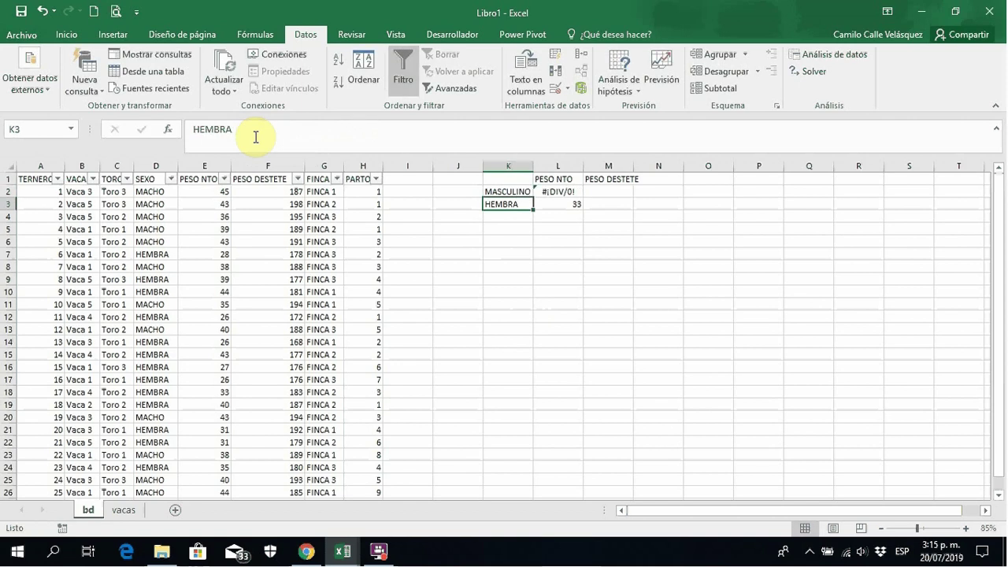
key(Up)
text(MACHO)
key(Return)
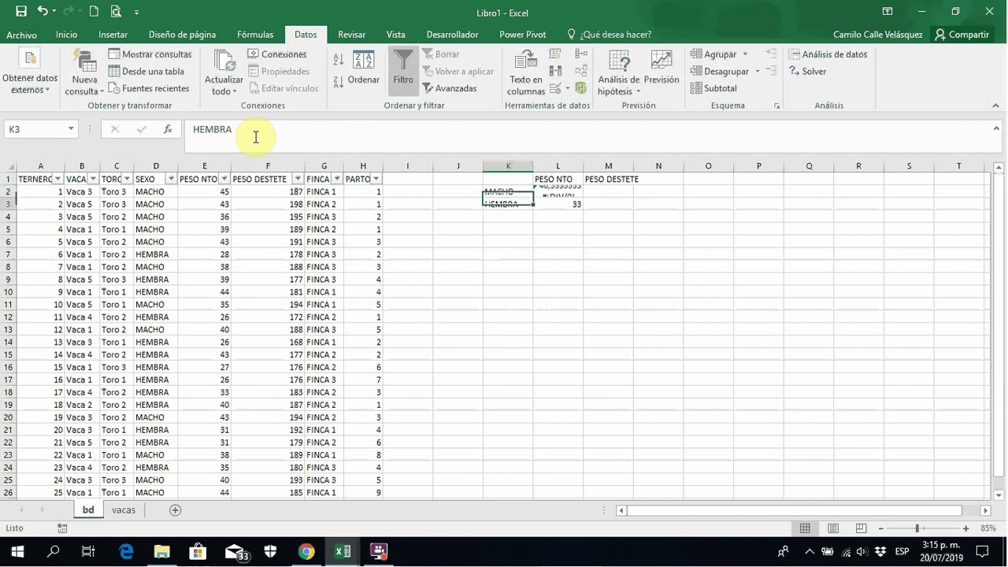
Change the label in K3 to HEMBRAS and compare it with the entries in the SEXO column.
text(HE)
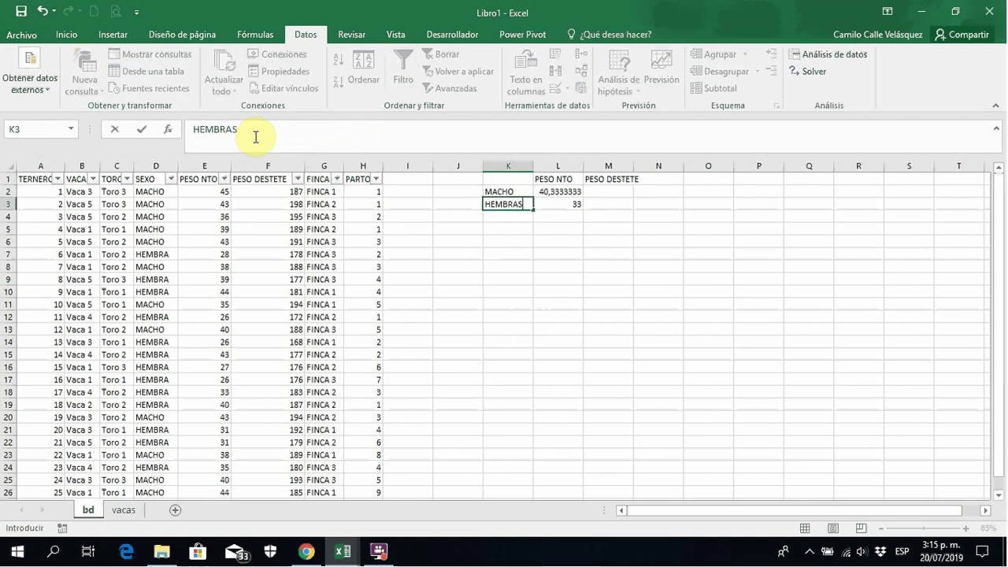
text(MBRAS)
key(ctrl+Return)
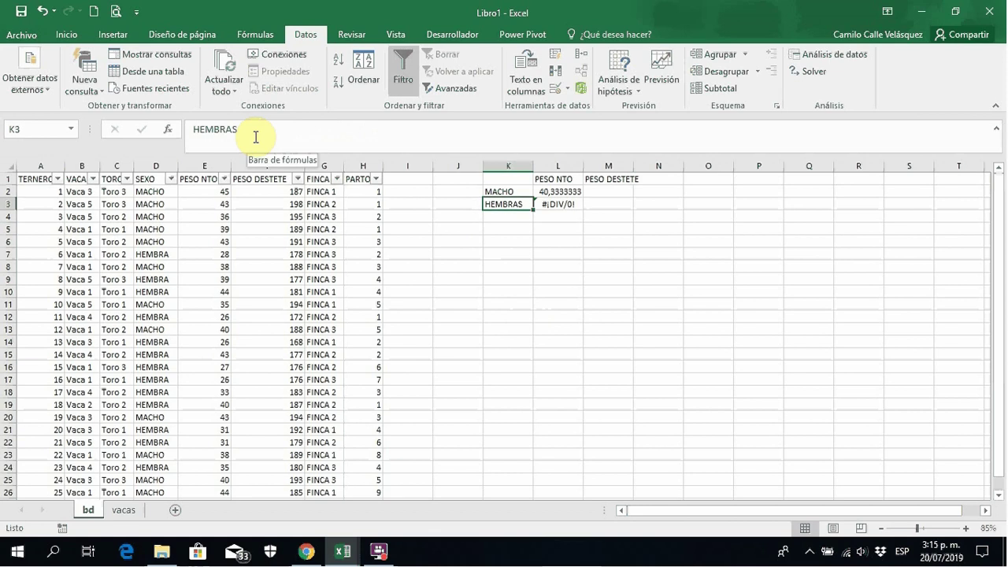
click(153, 255)
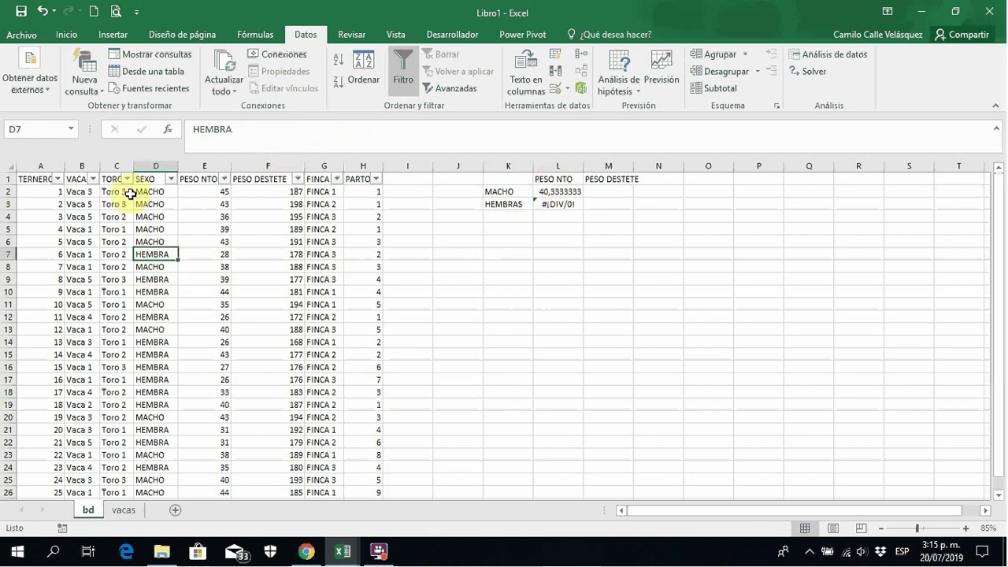
click(162, 165)
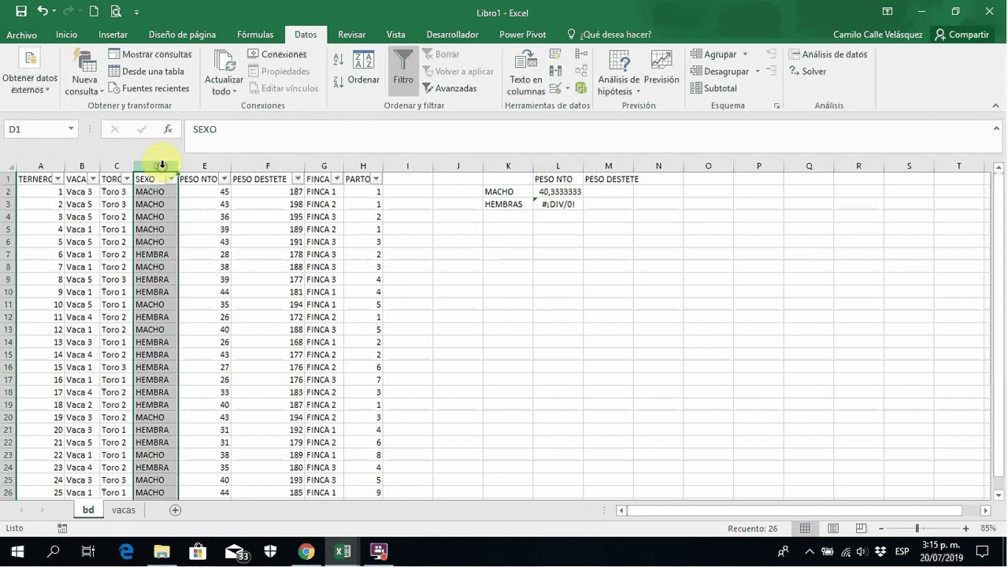
Set the label in K3 back to HEMBRA so it matches the SEXO column.
click(518, 210)
text(HE)
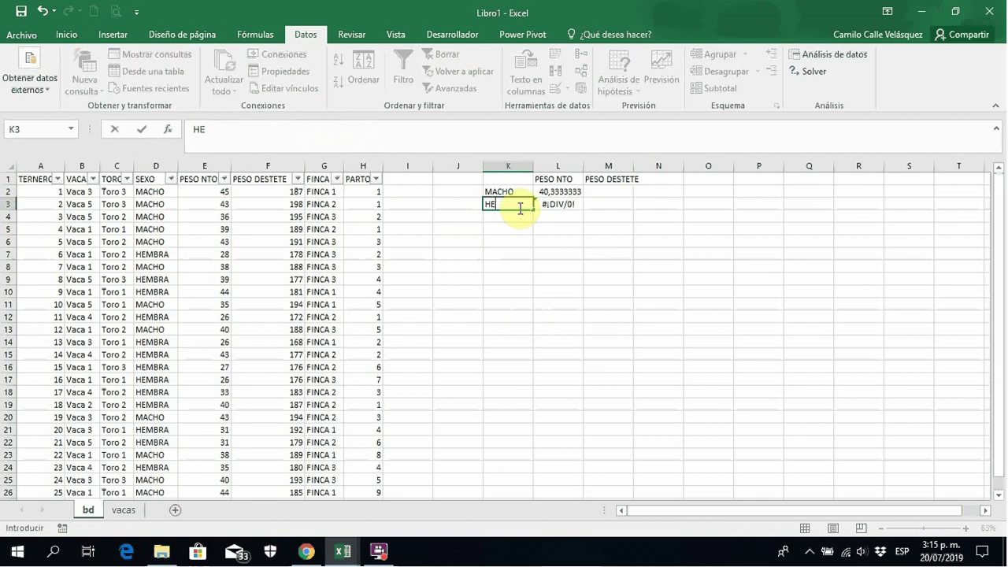
text(MBRA)
key(Return)
Format the averages in L2:L3 with the thousands style and one decimal place.
key(Up)
key(Right)
key(Up)
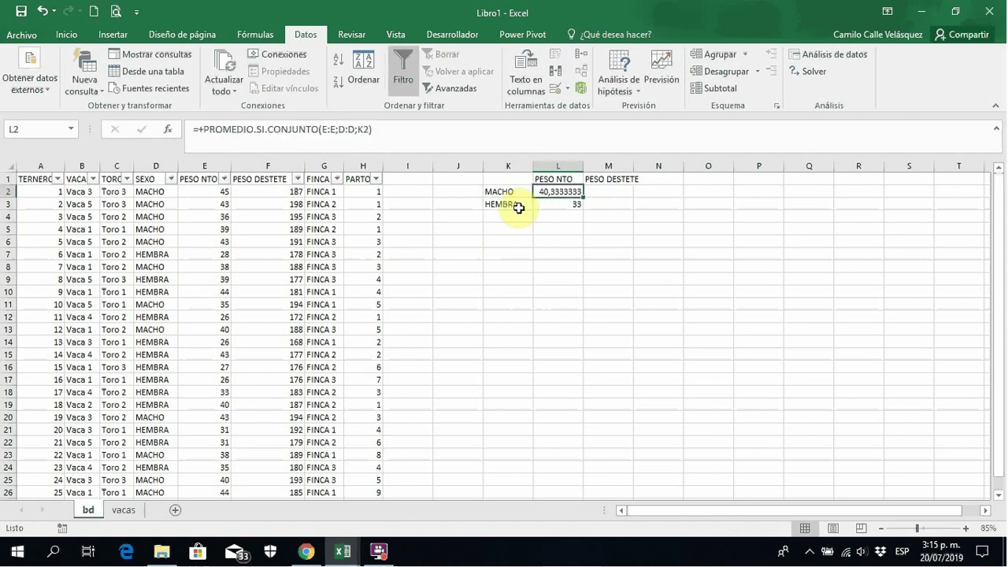
key(shift+Down)
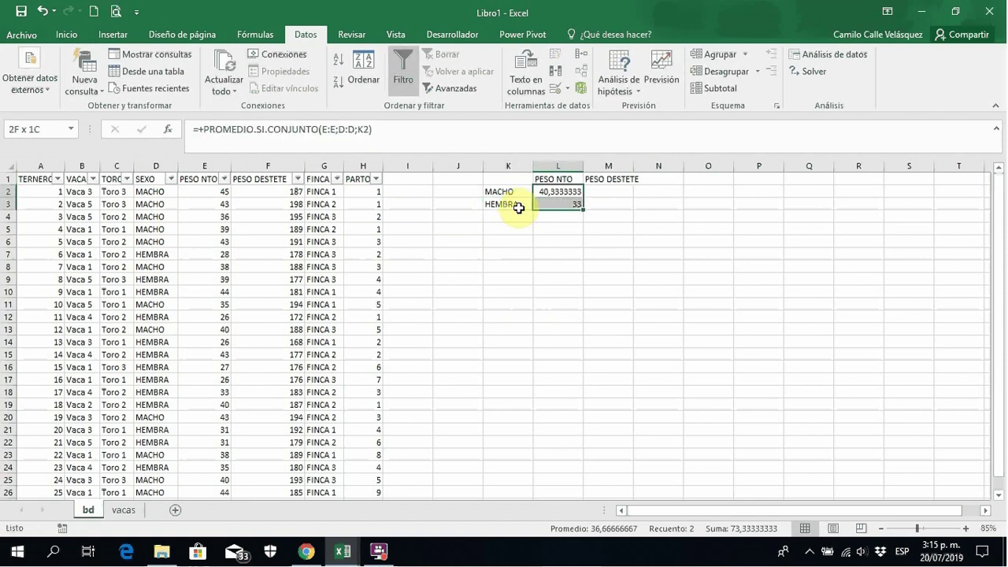
click(68, 32)
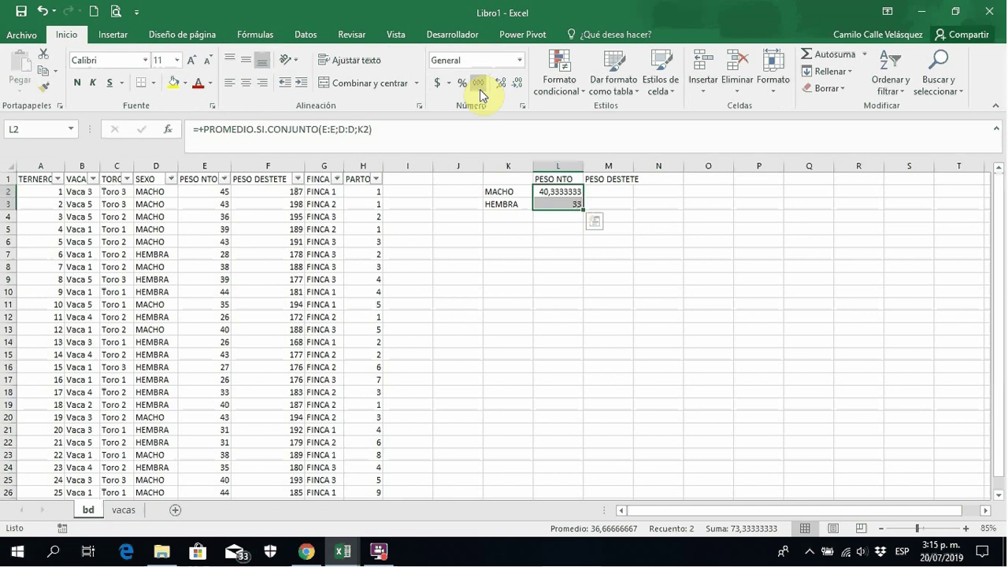
click(479, 85)
click(501, 84)
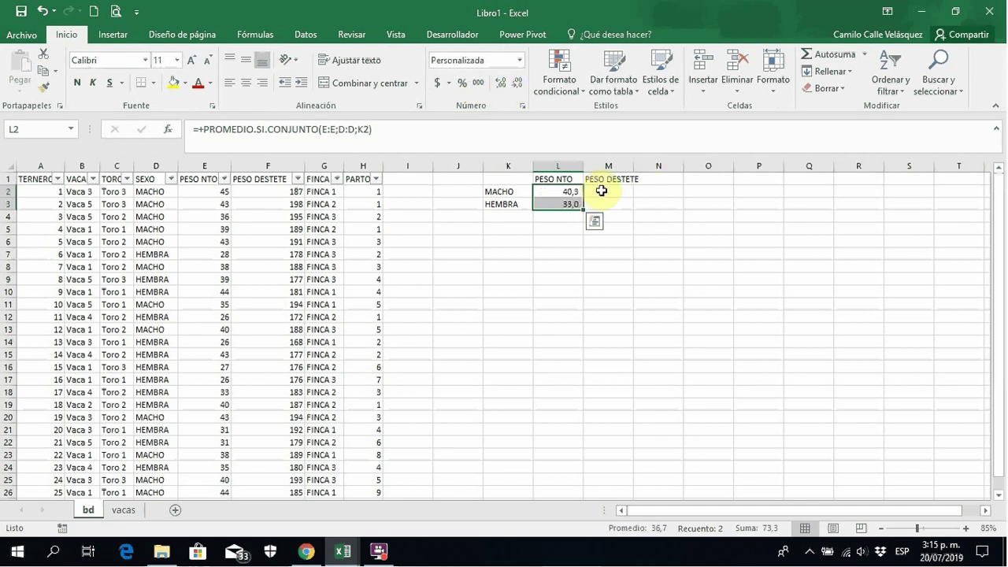
Enter a PROMEDIO.SI.CONJUNTO formula in M2 averaging column F where column D matches the criterion in K2.
click(601, 191)
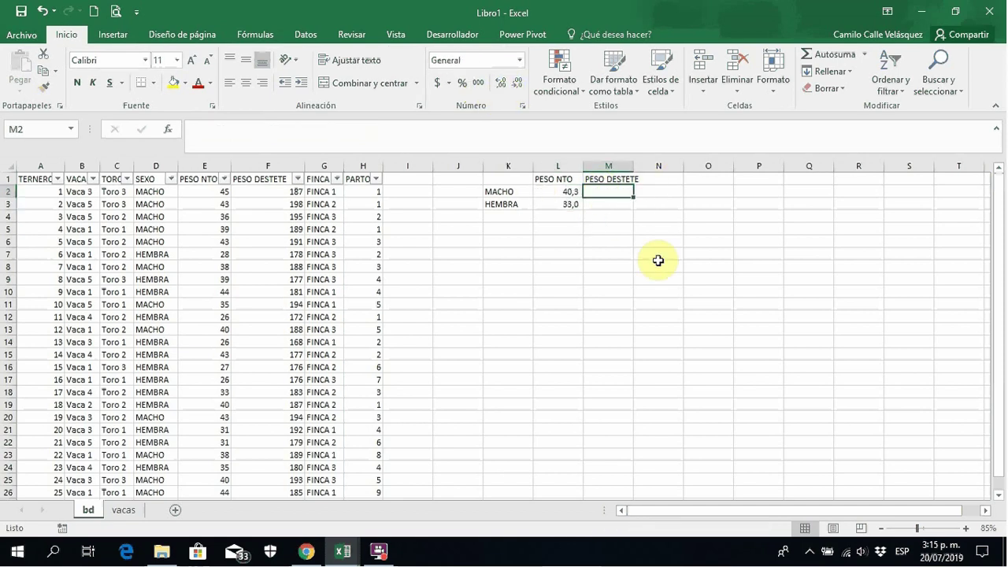
text(+PROMEDIO)
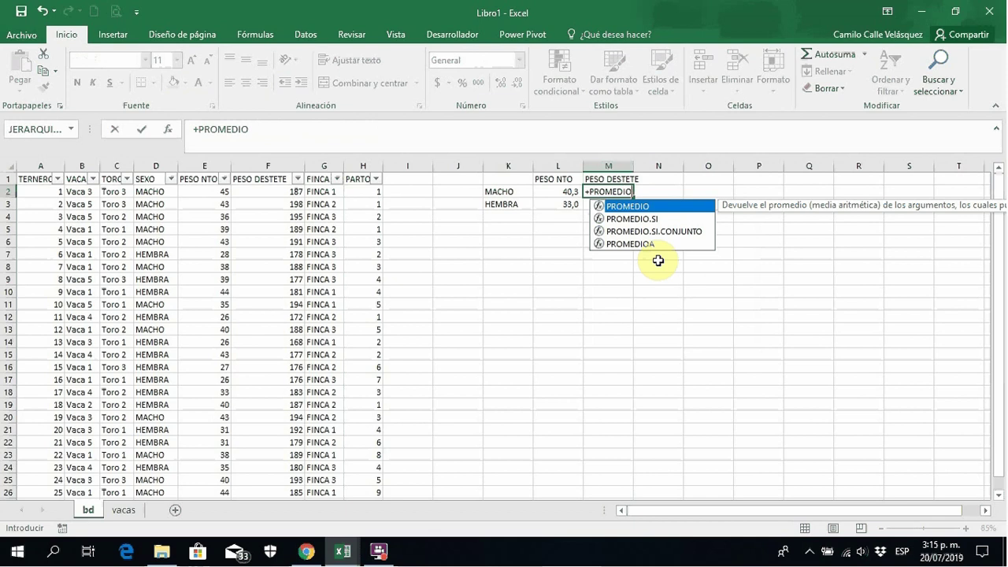
double_click(666, 232)
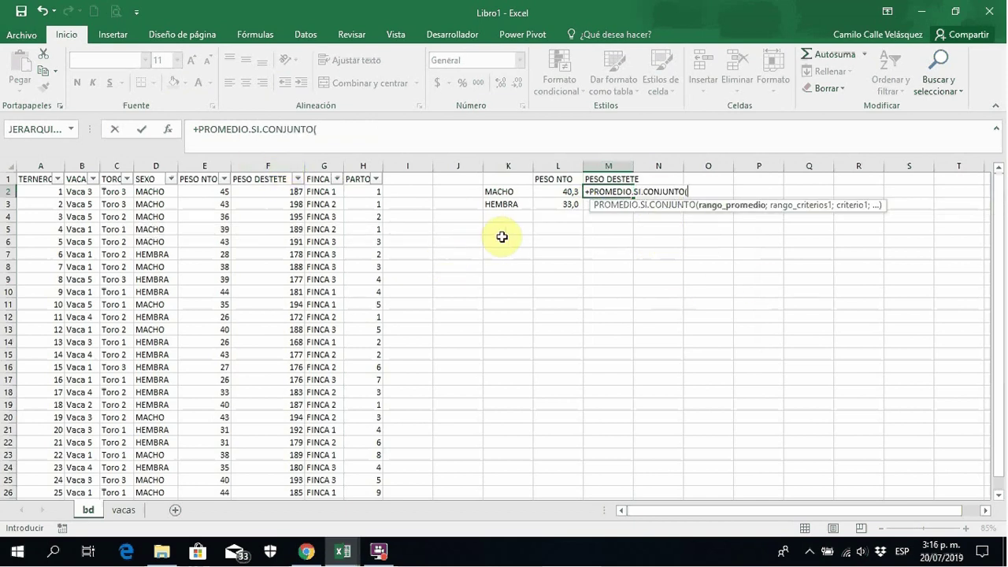
click(275, 167)
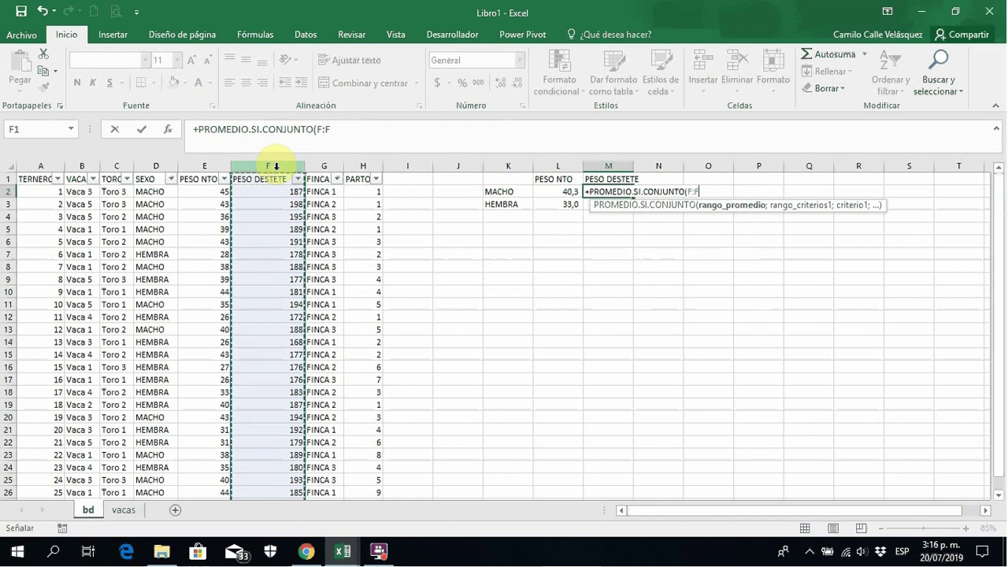
text(;)
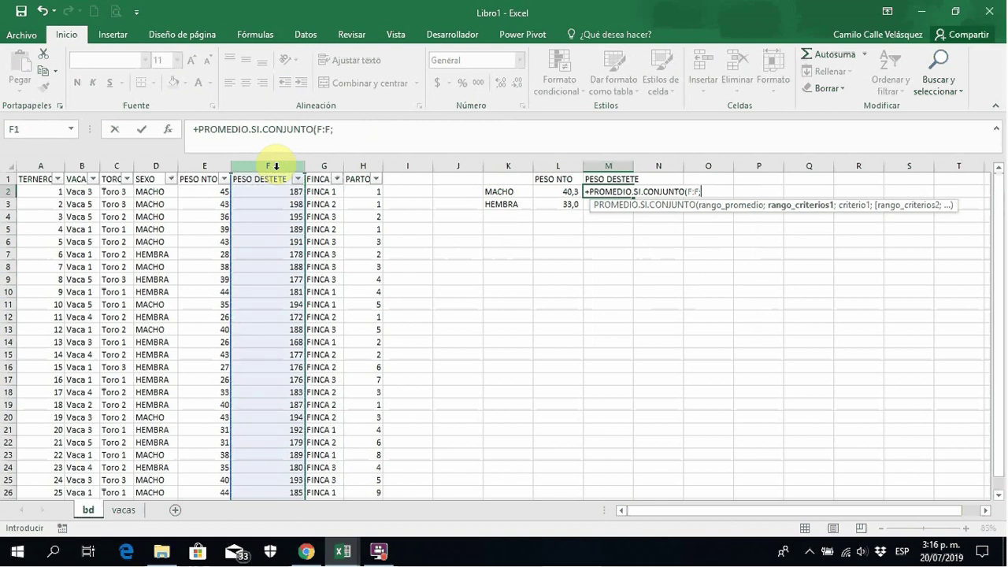
click(163, 163)
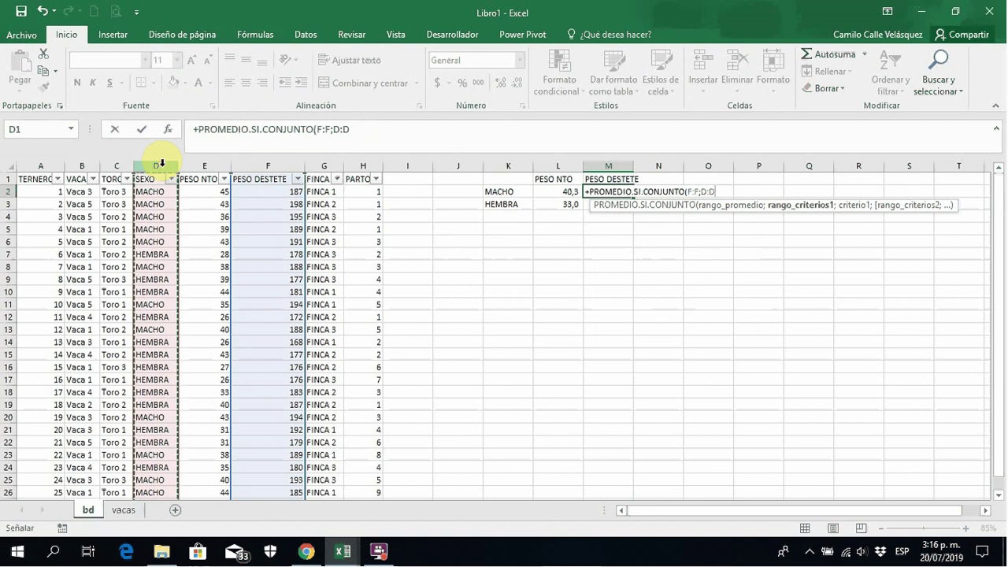
text(;)
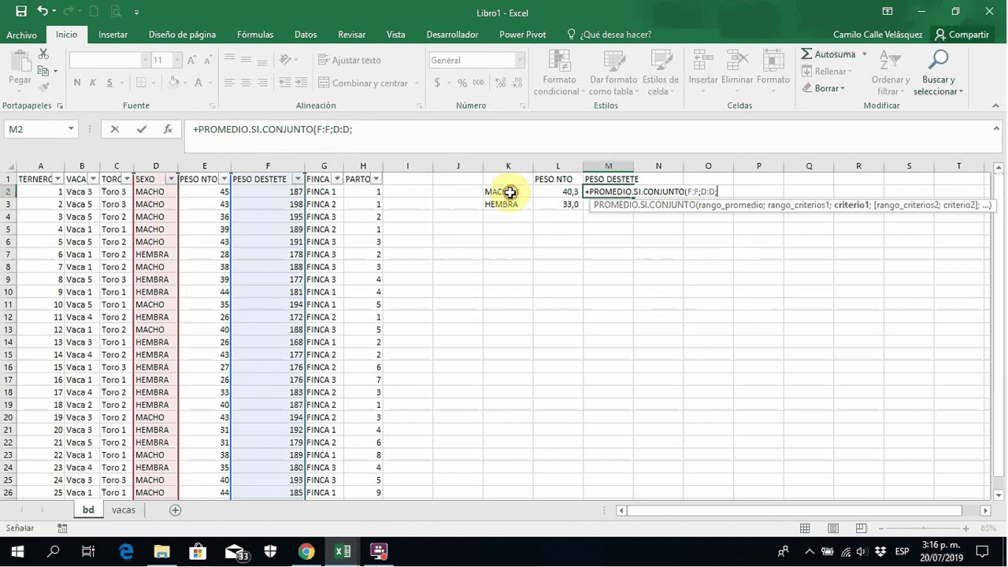
click(510, 192)
key(ctrl+Return)
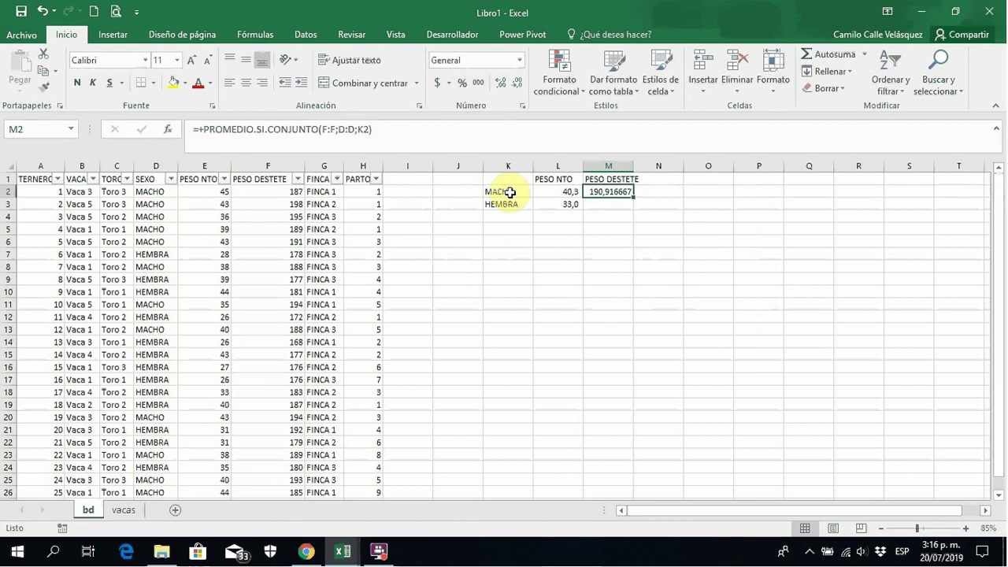
Fill the weaning weight formula down to M3 and display M2:M3 with two decimal places.
drag(636, 200, 637, 211)
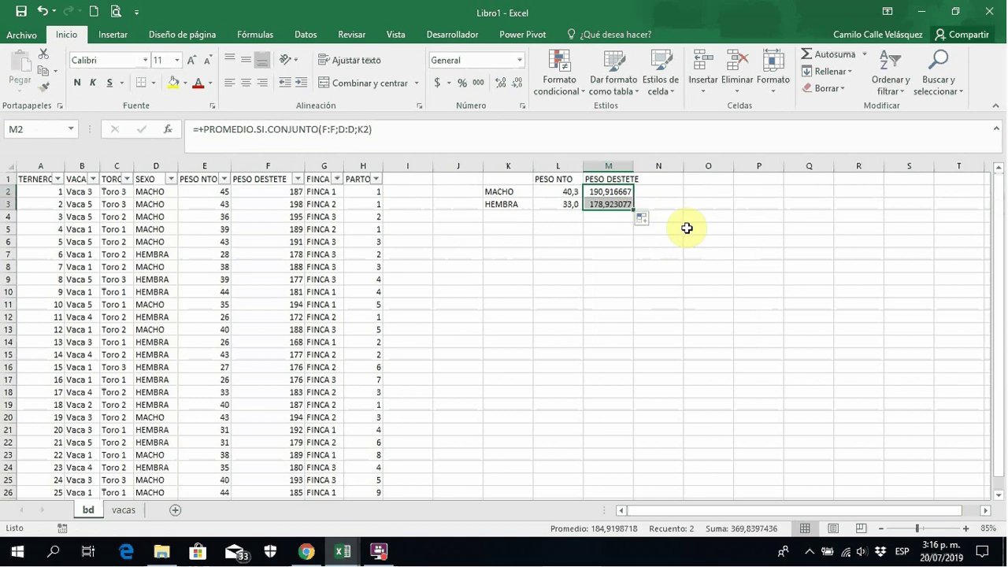
click(520, 84)
click(517, 85)
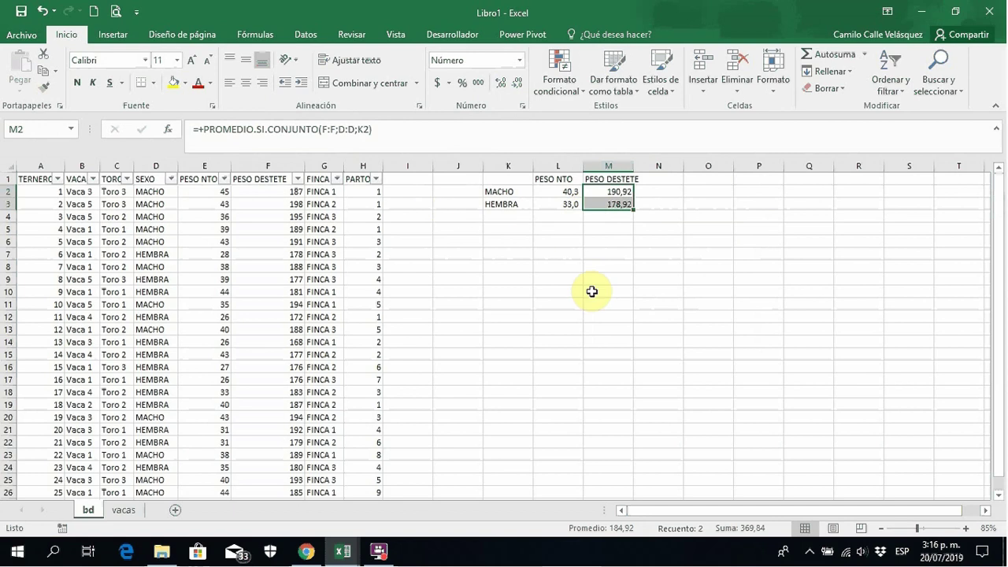
Filter the VACA column to show only Vaca 1.
click(74, 194)
click(94, 180)
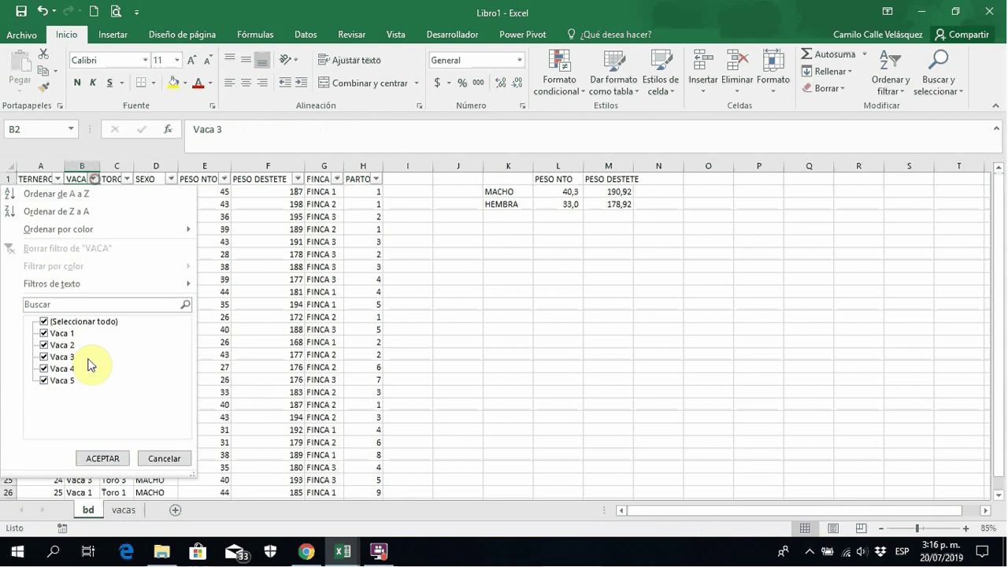
click(44, 321)
click(44, 334)
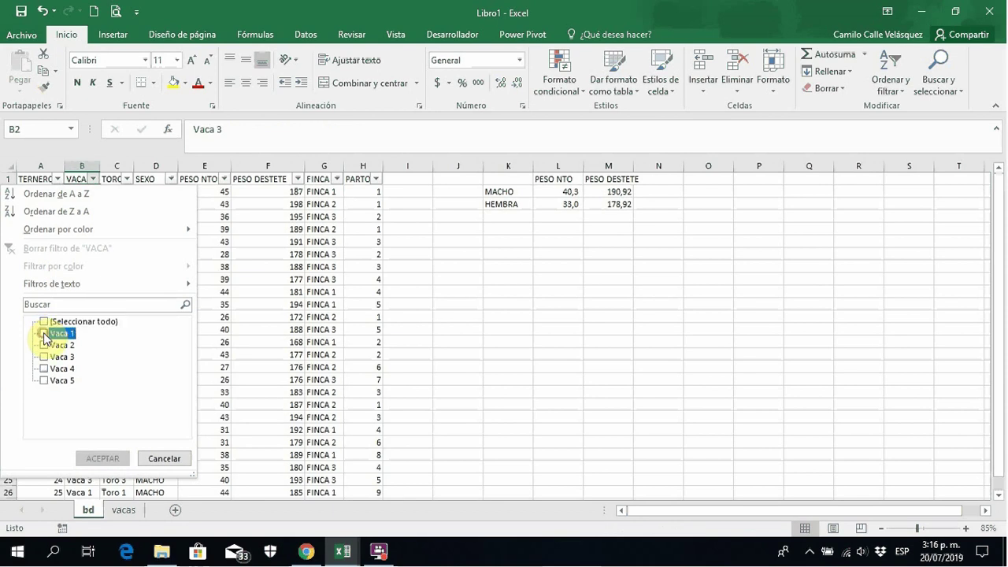
click(102, 459)
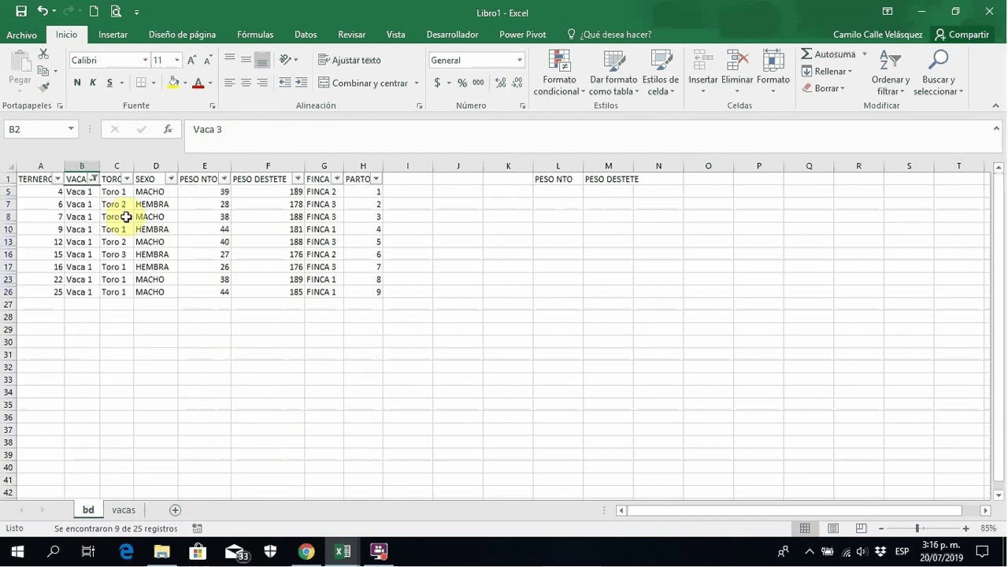
Go through the SEXO entries of Vaca 1's calves, checking which are MACHO and which are HEMBRA.
click(162, 192)
key(Down)
key(Down)
key(Down)
key(Down)
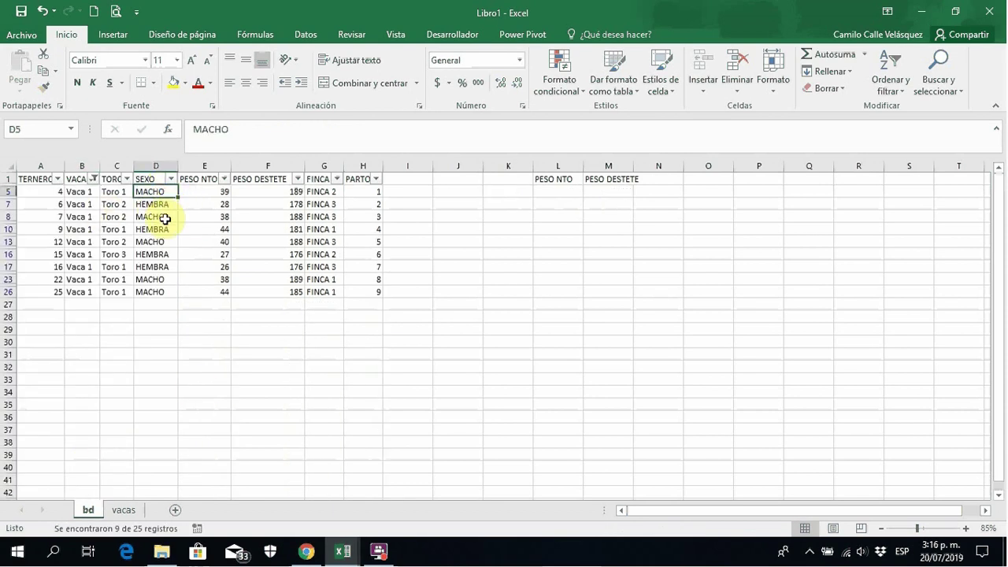
key(Down)
key(Down)
key(Down)
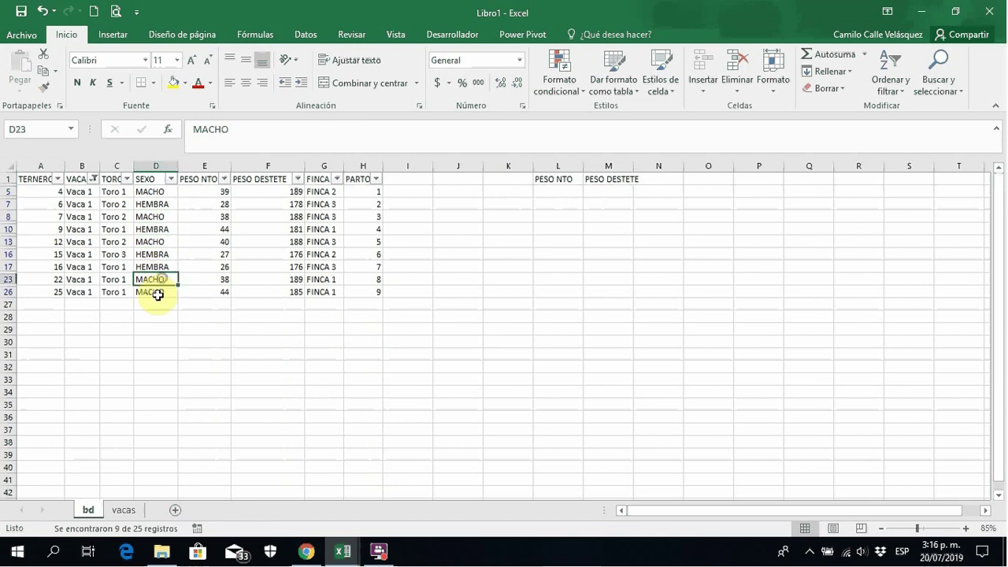
key(Down)
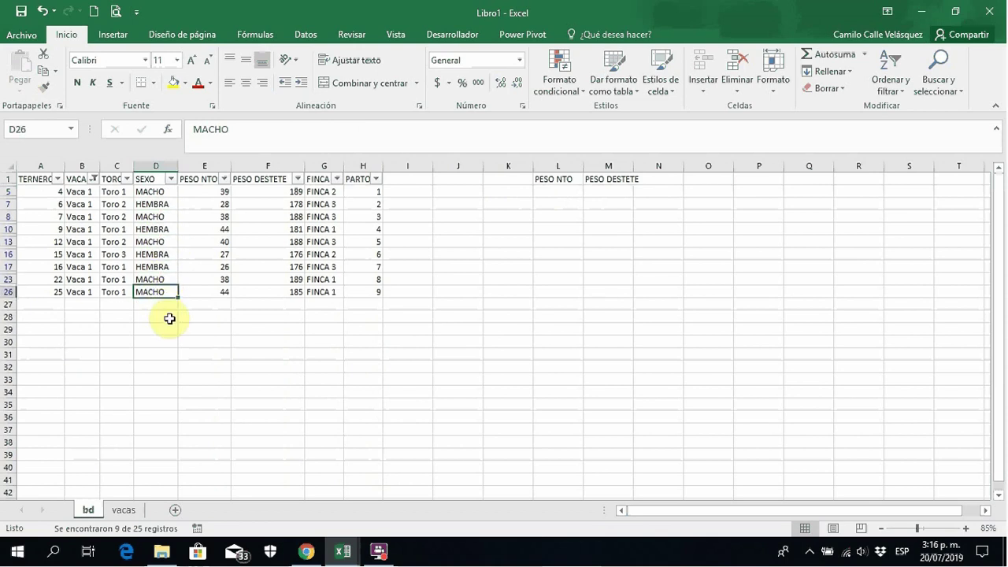
click(167, 205)
click(162, 229)
click(164, 255)
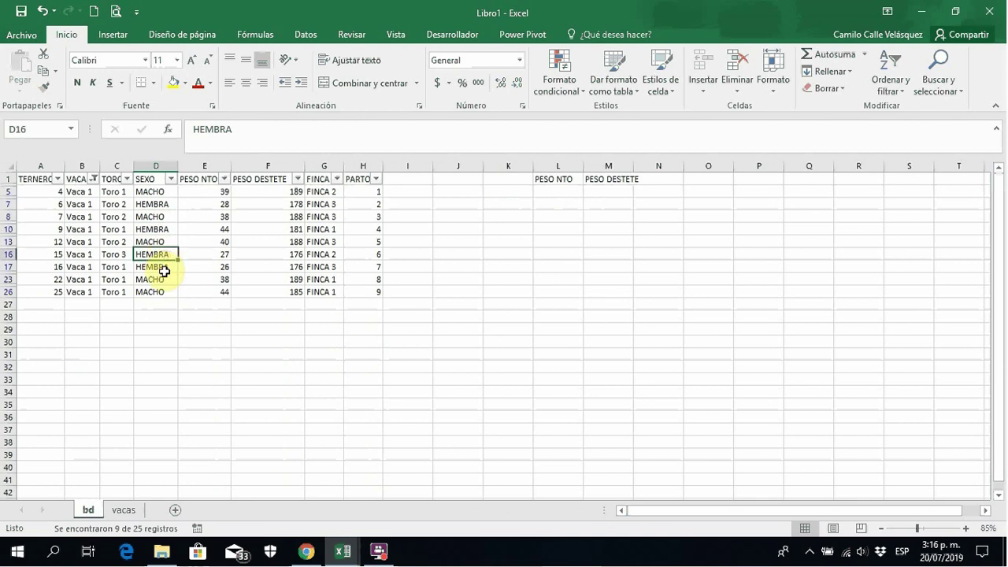
click(163, 268)
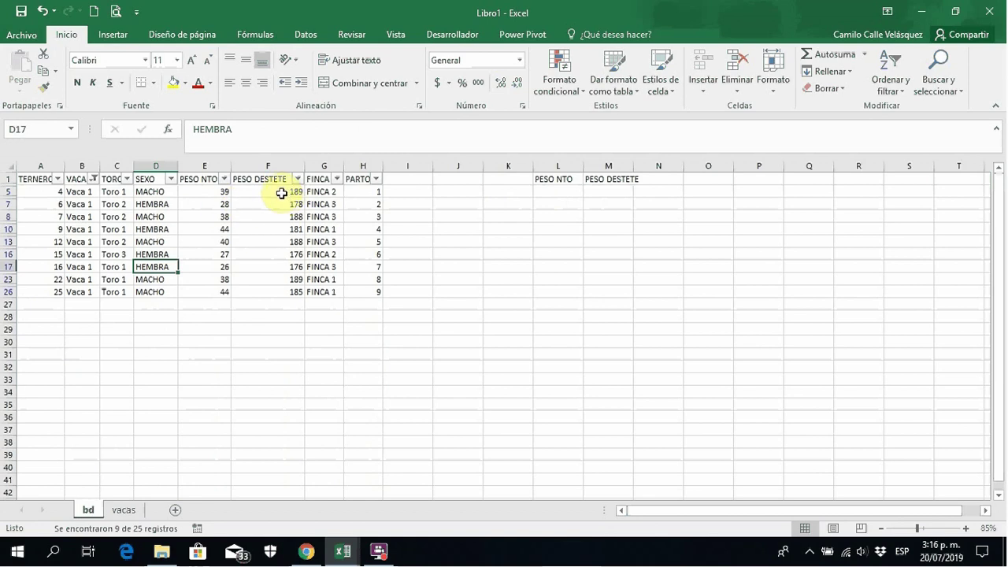
Change the VACA filter to show only Vaca 3 and check the sex of its calves.
click(94, 179)
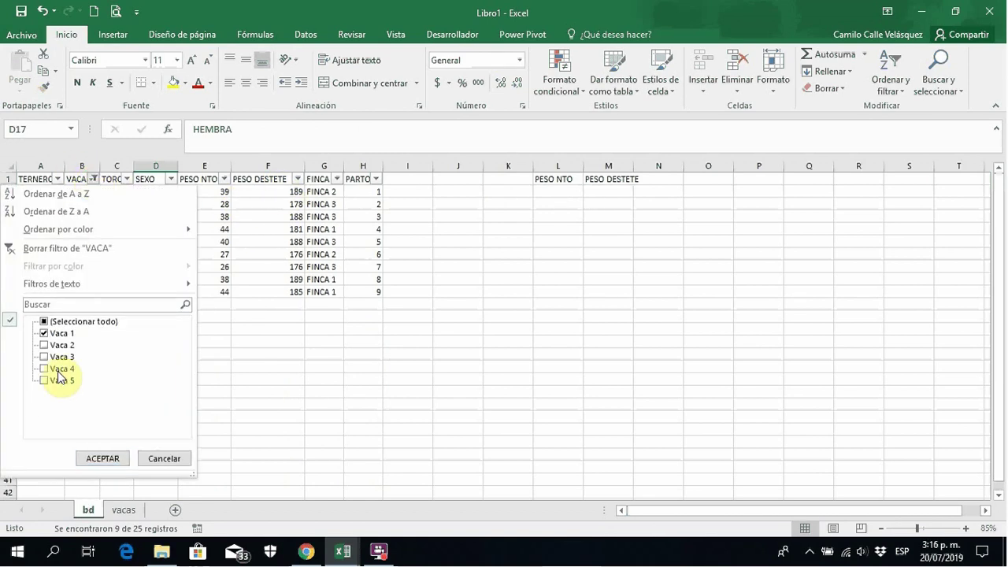
click(45, 346)
click(44, 333)
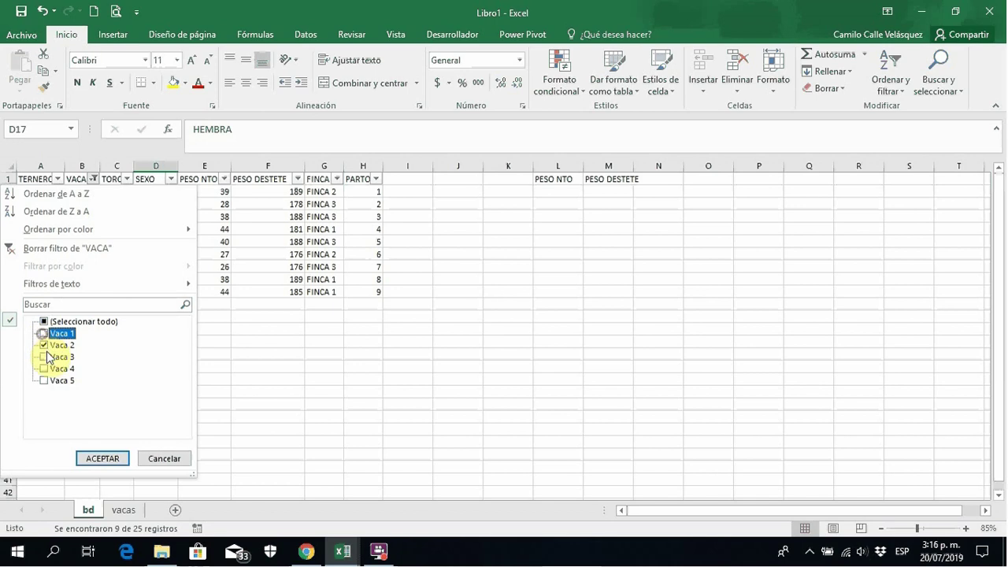
click(44, 345)
click(44, 357)
click(96, 460)
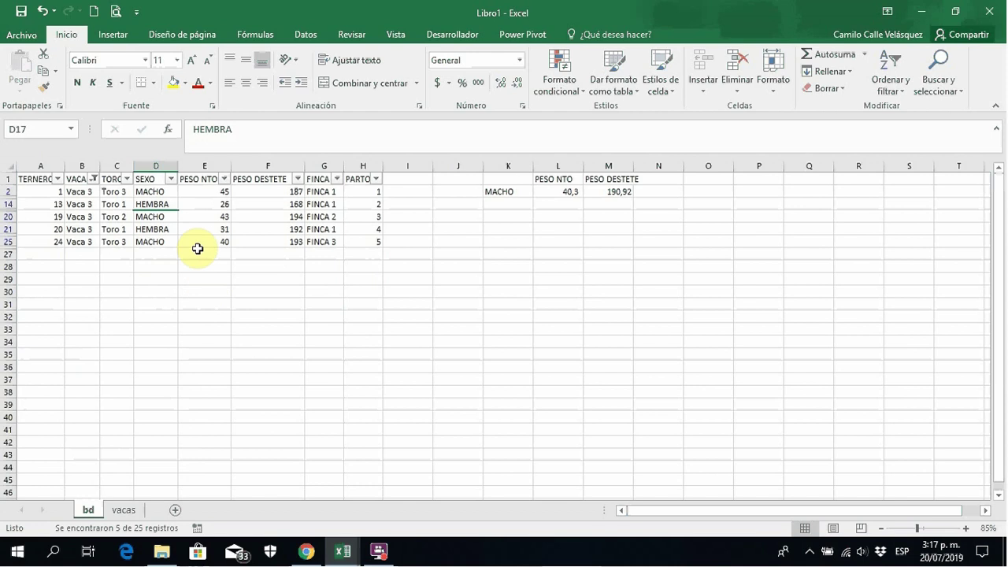
click(162, 191)
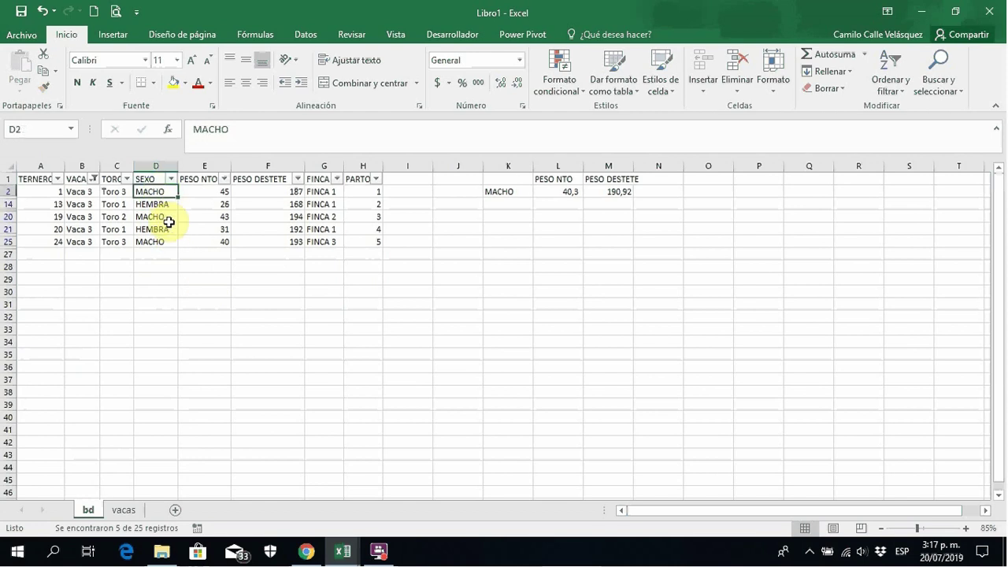
Change the VACA filter to show only Vaca 4.
click(92, 179)
click(45, 369)
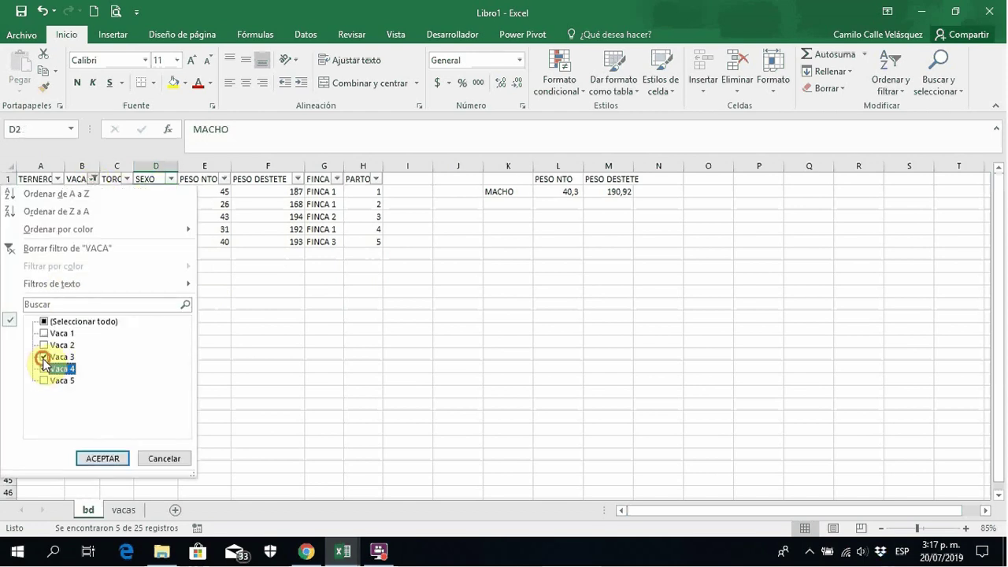
click(44, 360)
click(102, 459)
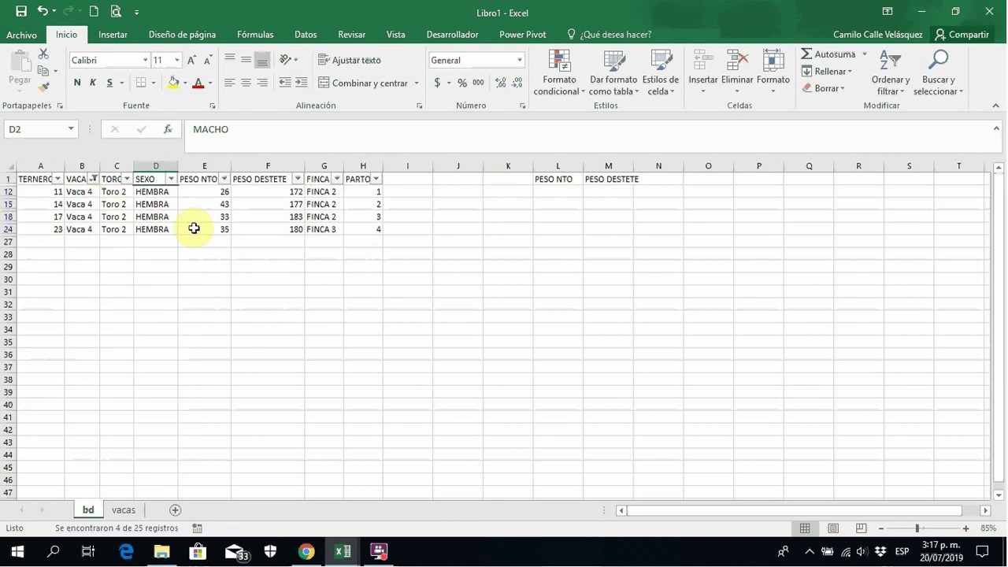
Reset the VACA filter to show the calves of all cows.
click(93, 179)
click(43, 322)
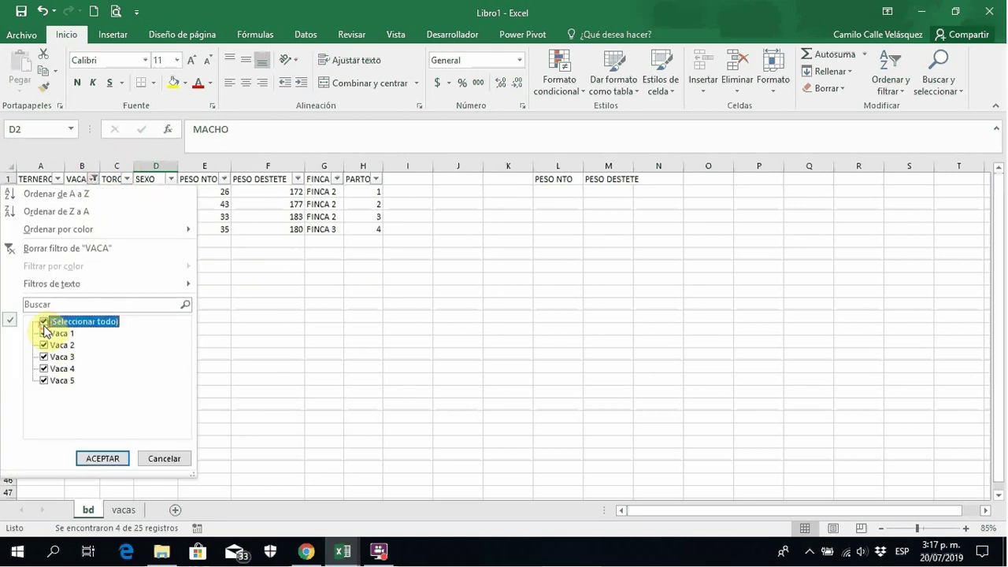
click(103, 458)
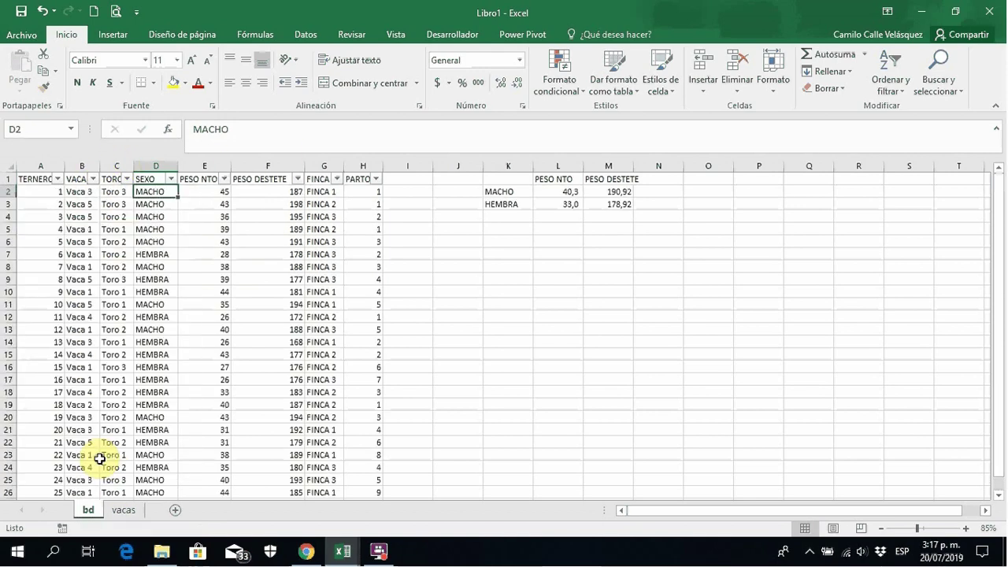
Add the header PROMEDIO in D1 of the vacas sheet.
click(124, 512)
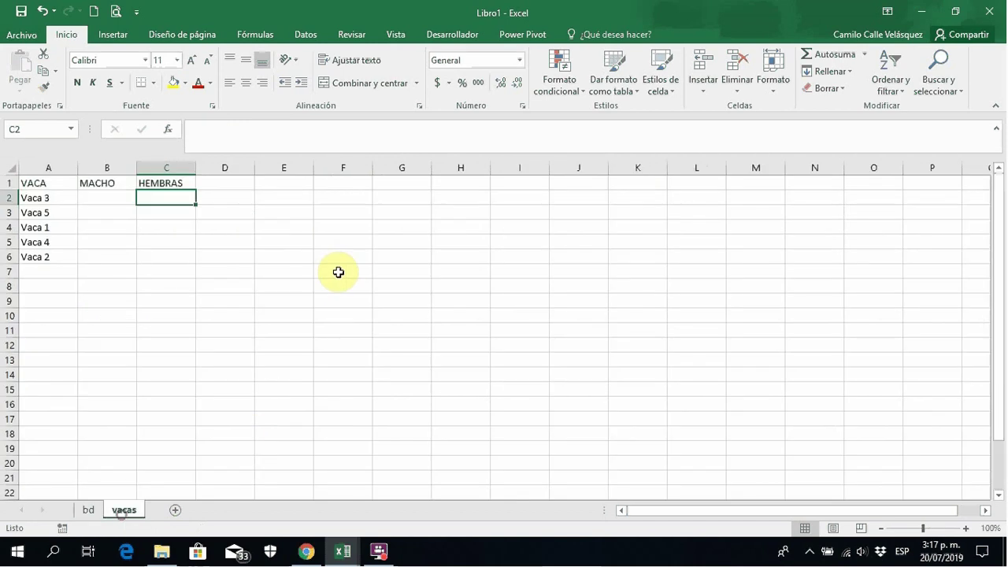
click(41, 204)
click(219, 184)
text(PR)
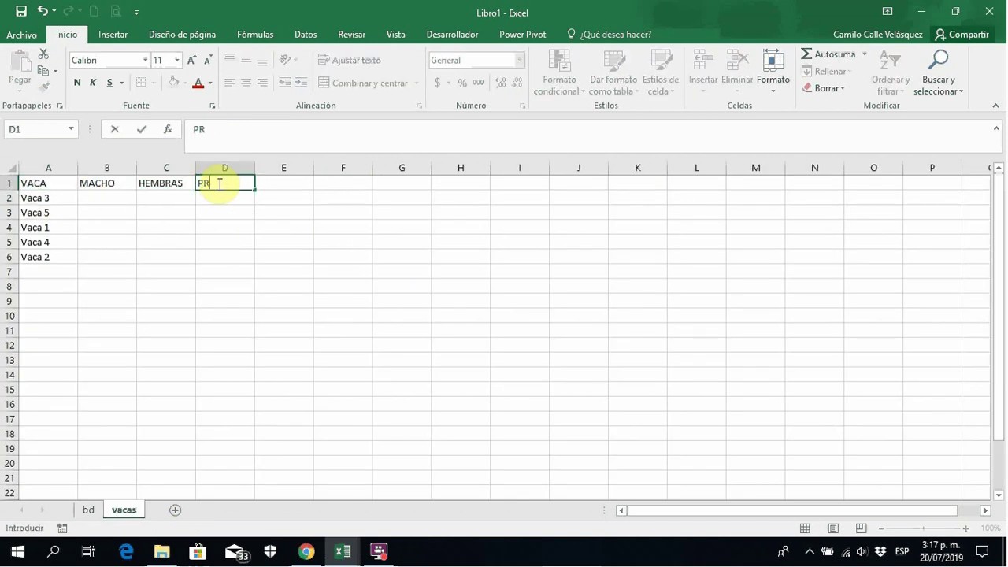
key(Return)
key(Left)
key(Left)
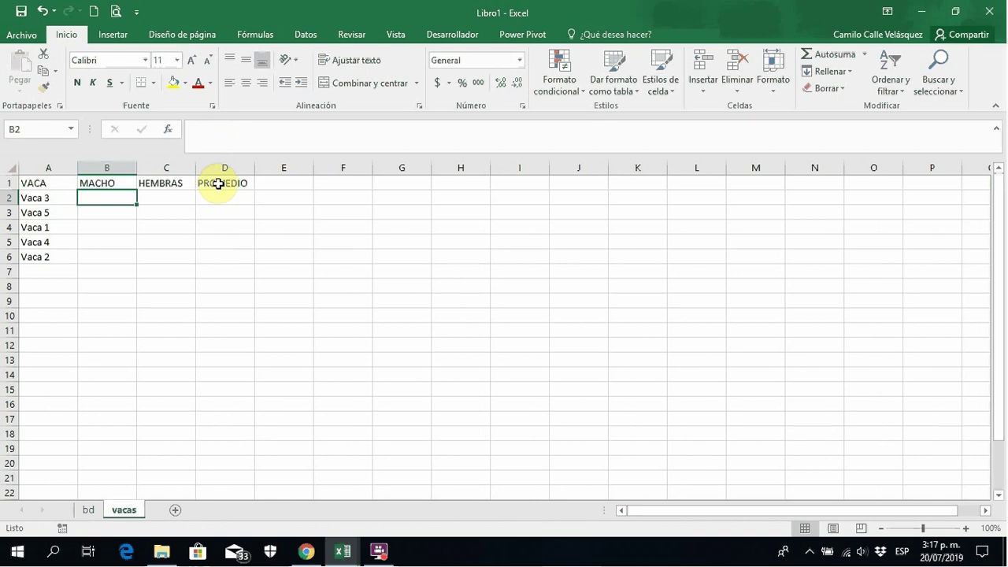
click(88, 510)
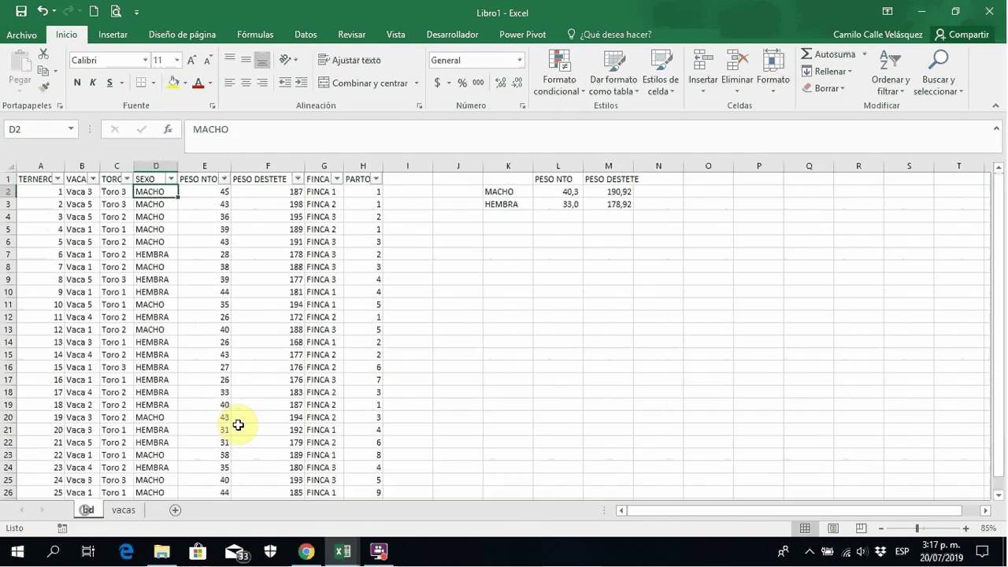
click(126, 514)
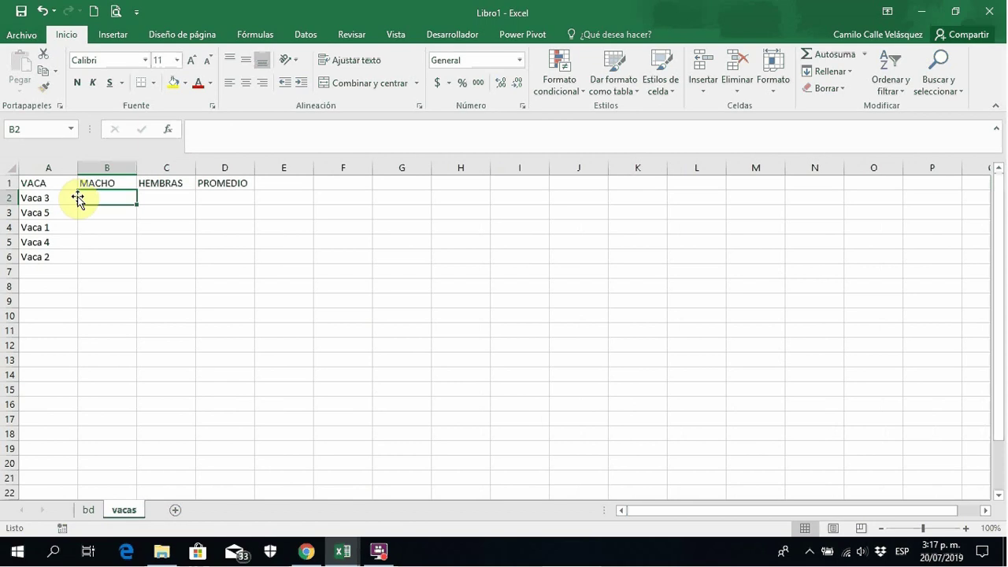
text(+PRO)
key(BackSpace)
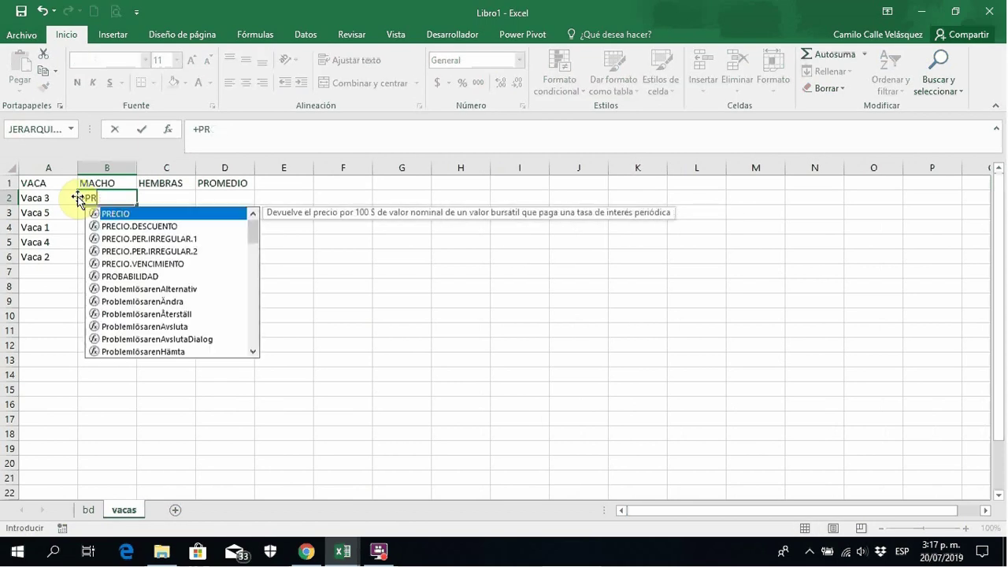
key(Escape)
Begin a PROMEDIO.SI.CONJUNTO formula in B2 of the vacas sheet, with the absolute PESO DESTETE column bd!$F:$F as average range.
text(=PROMEDIO)
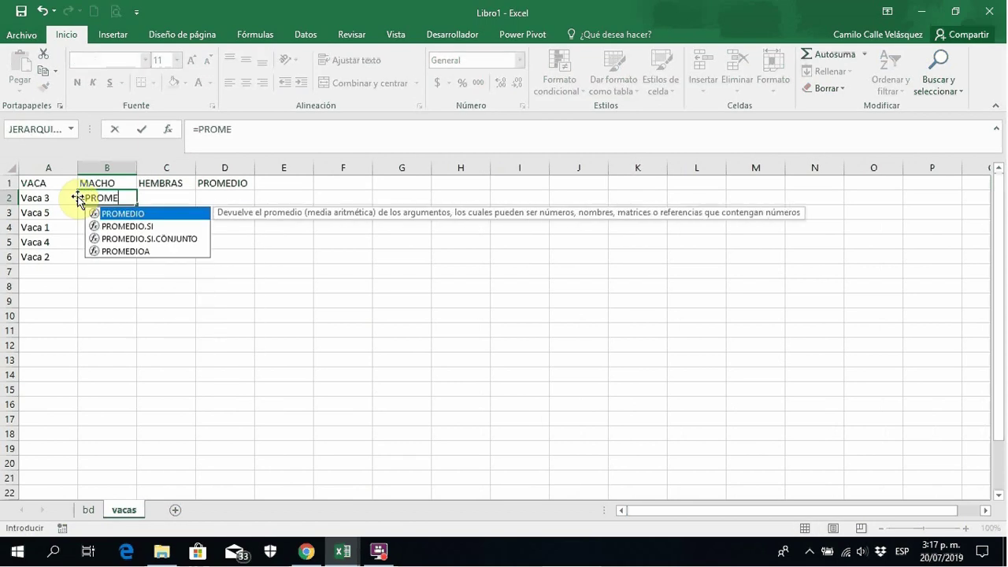
double_click(164, 238)
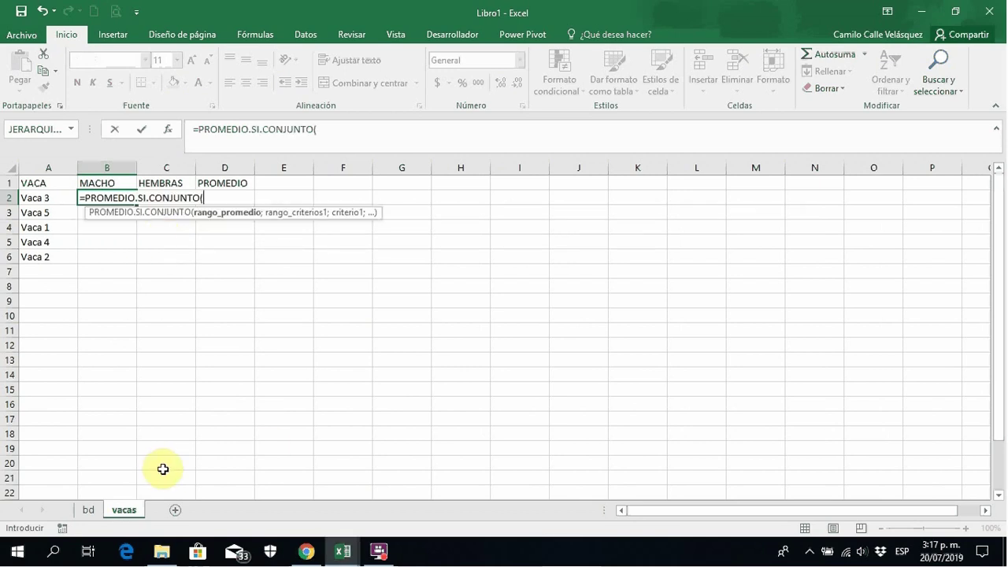
click(88, 511)
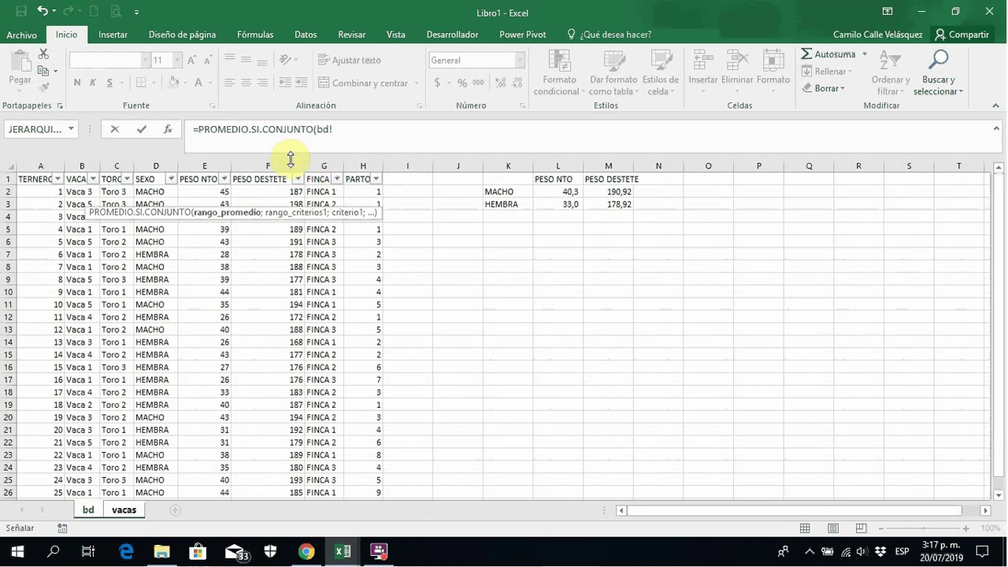
click(271, 165)
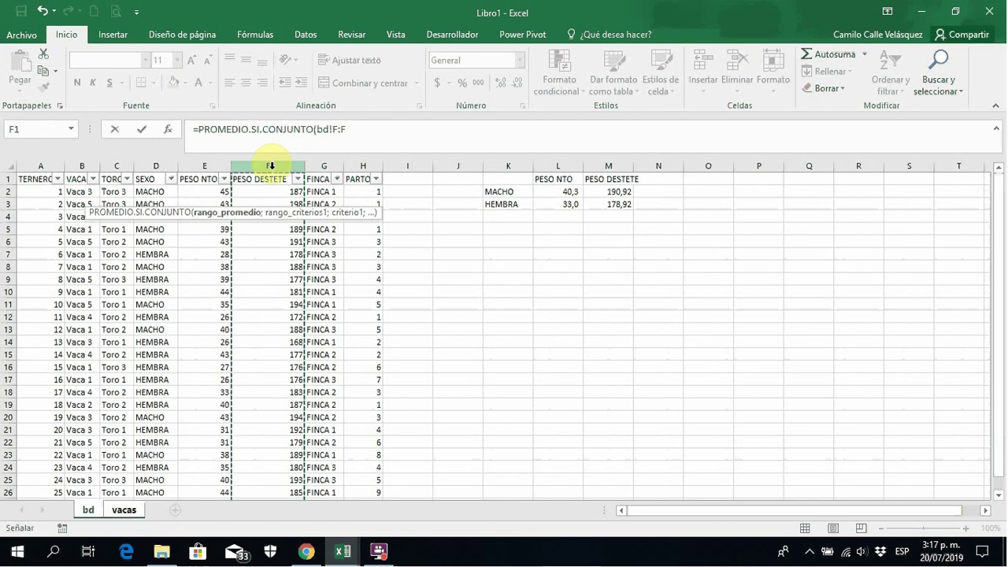
key(F4)
text(;)
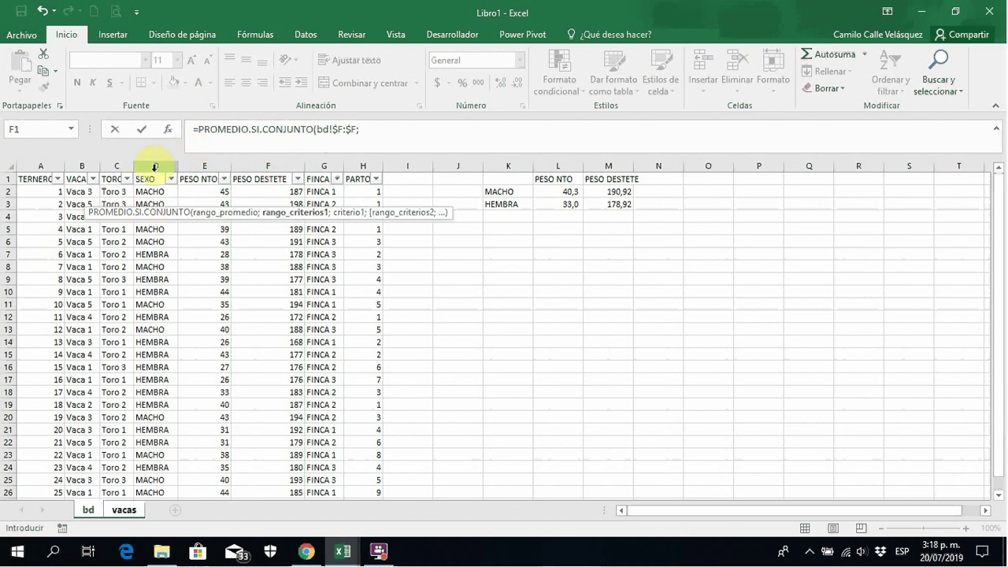
Add the first criterion to the B2 formula: range bd!$D:$D (SEXO) matched against the text "MACHO".
click(154, 166)
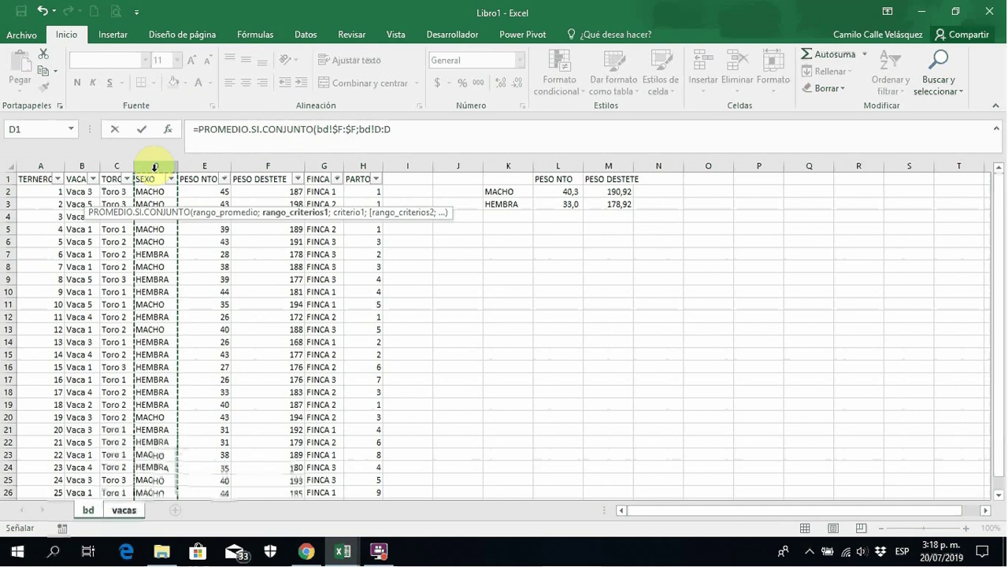
key(F4)
text(;)
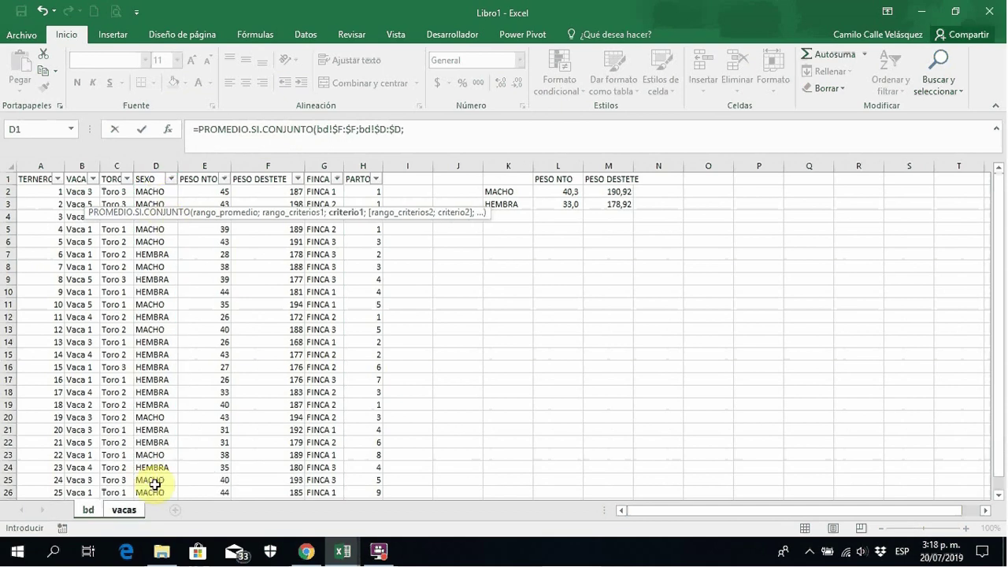
click(123, 510)
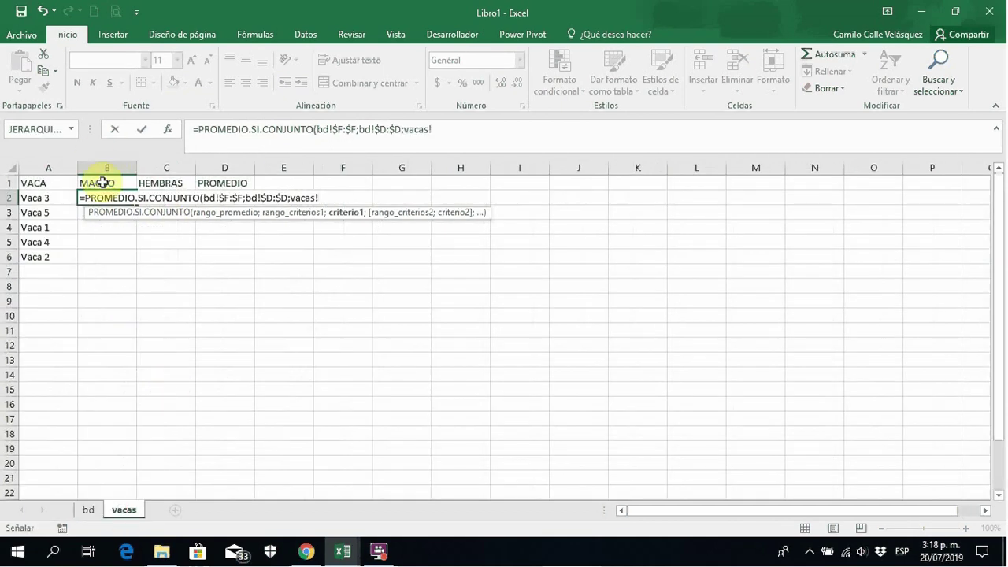
click(103, 183)
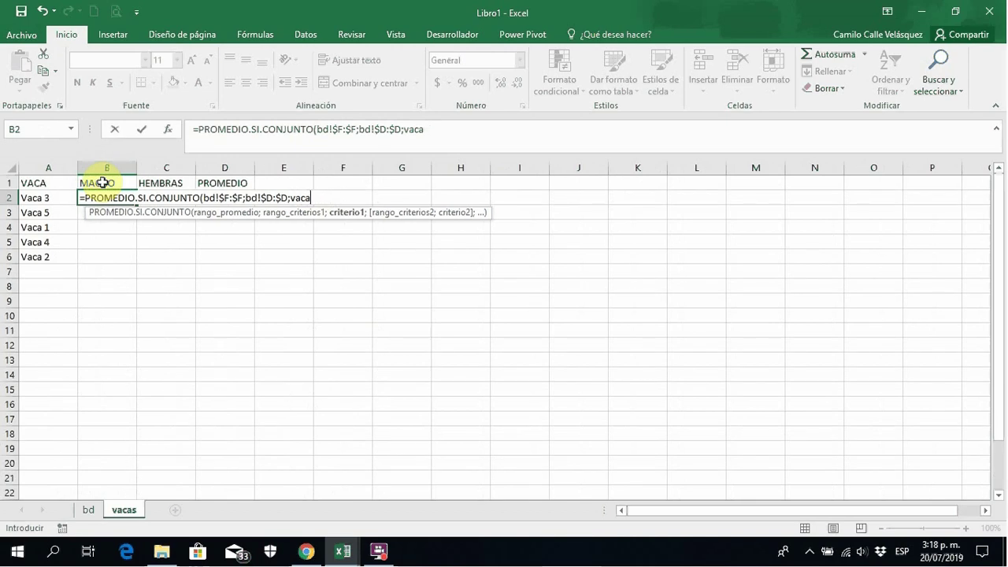
key(BackSpace)
key(BackSpace)
key(BackSpace)
key(BackSpace)
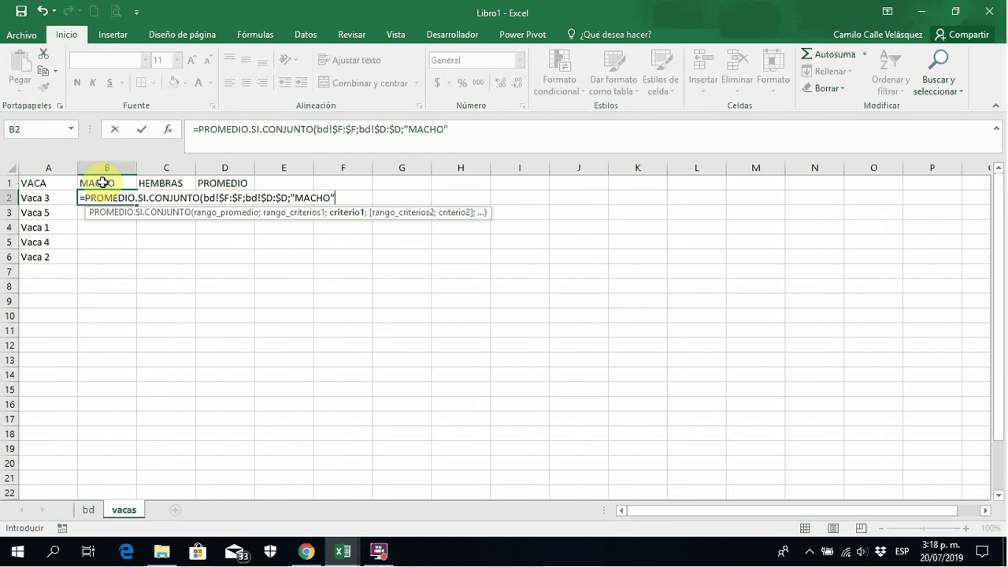
text("MACHO";)
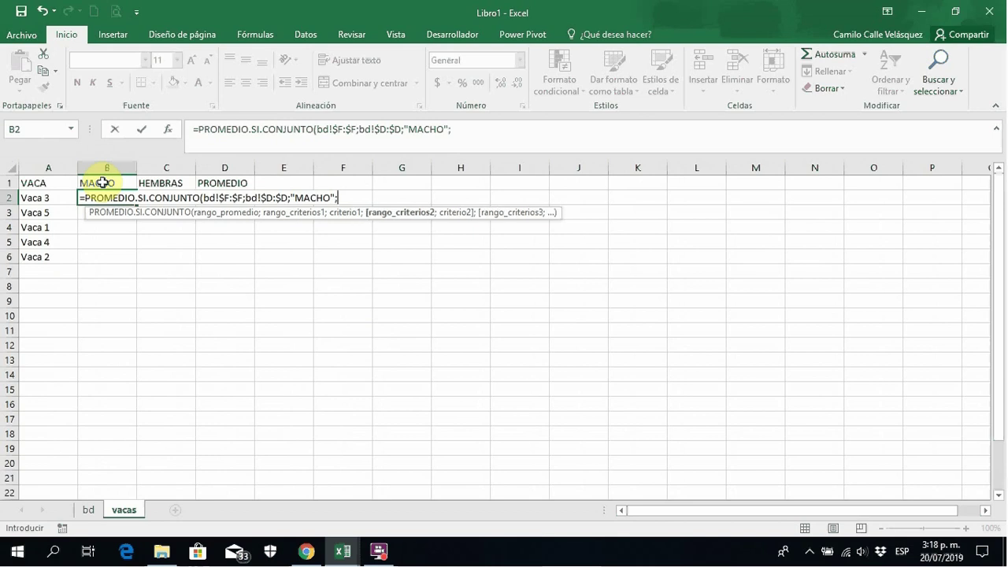
Add the second criterion, range bd!$B:$B (VACA) matched against vacas!A2, and complete the B2 formula.
click(86, 512)
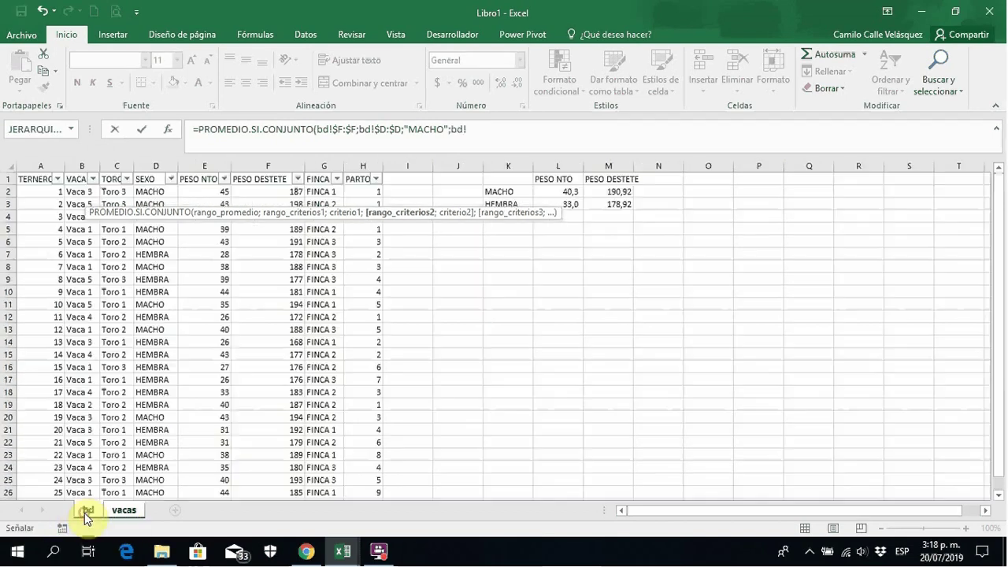
click(81, 163)
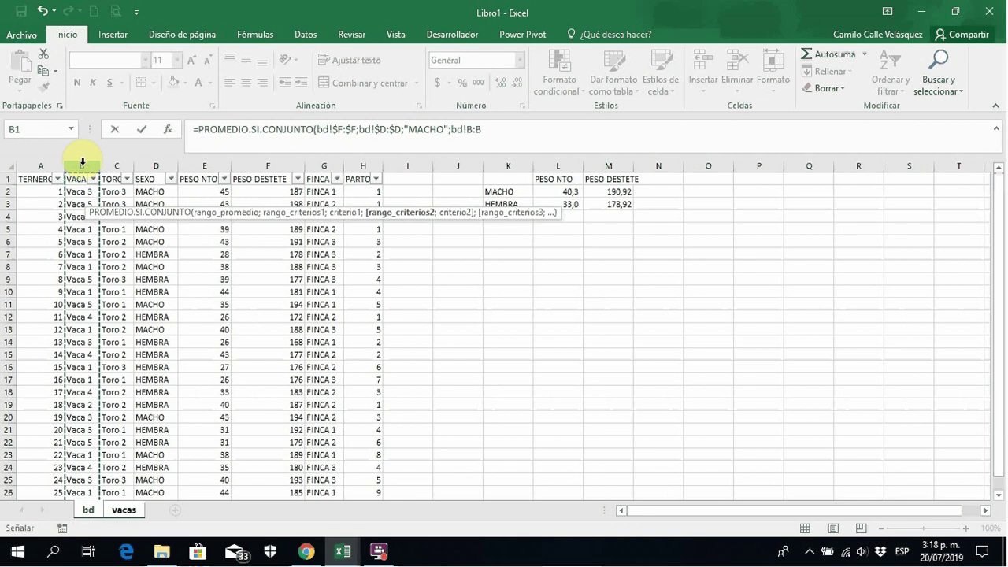
text(;)
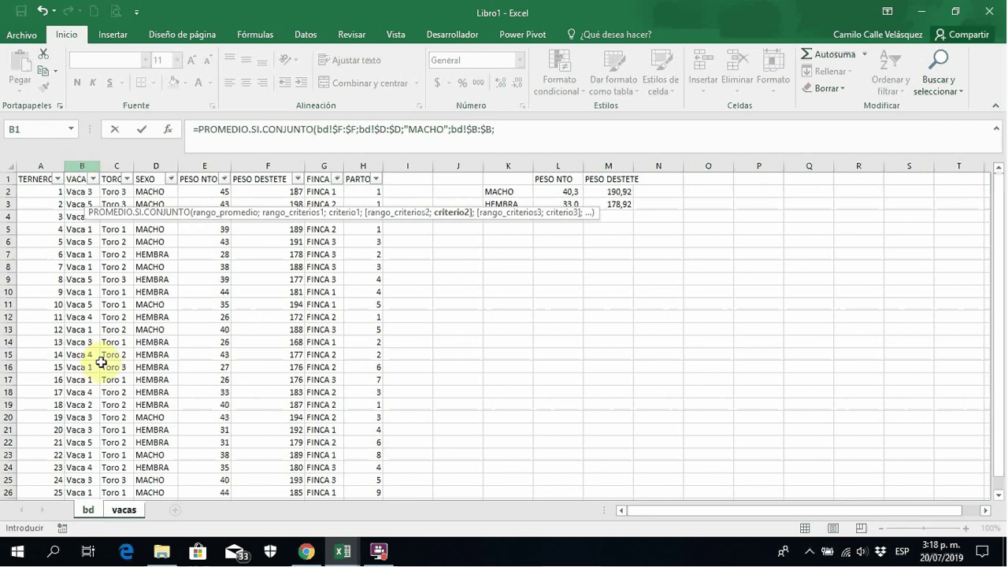
click(124, 511)
click(35, 201)
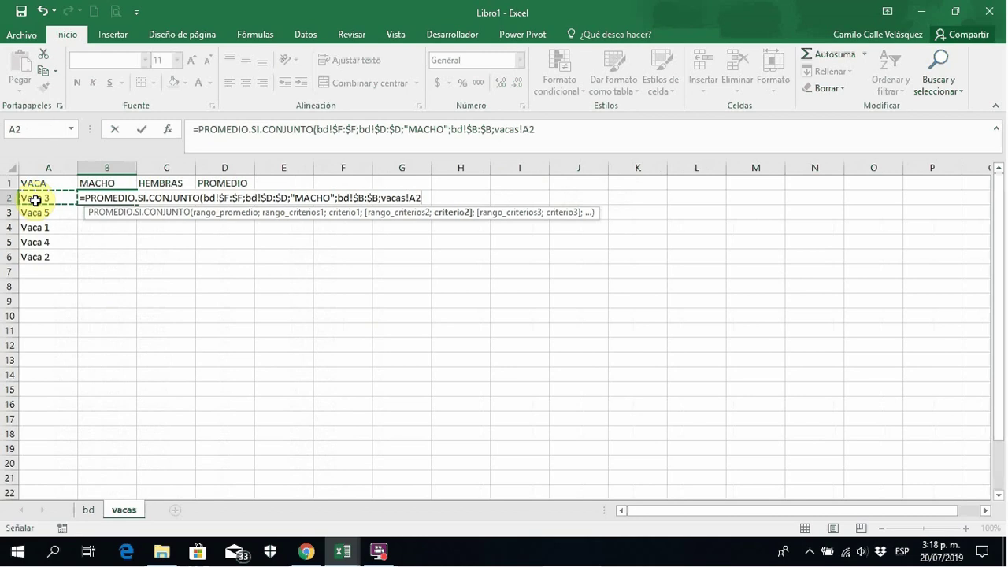
key(Return)
key(Up)
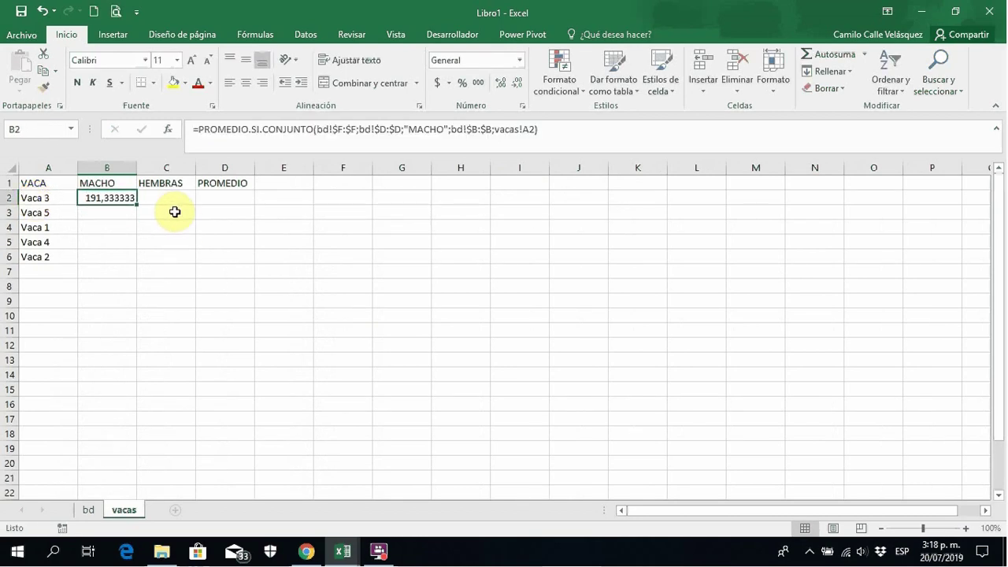
Copy the B2 formula down to B6 and check the formula for Vaca 4.
drag(139, 208, 138, 271)
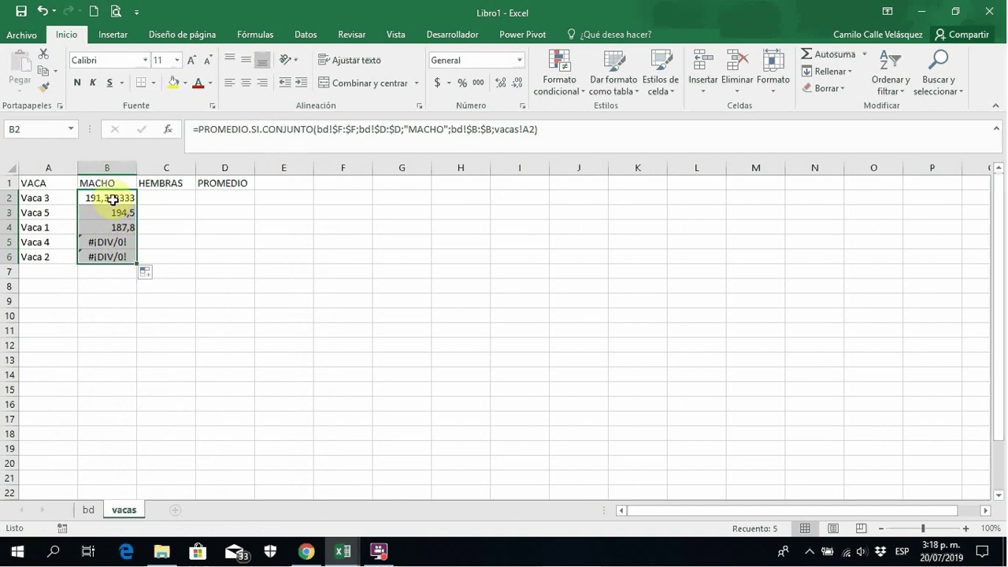
click(115, 241)
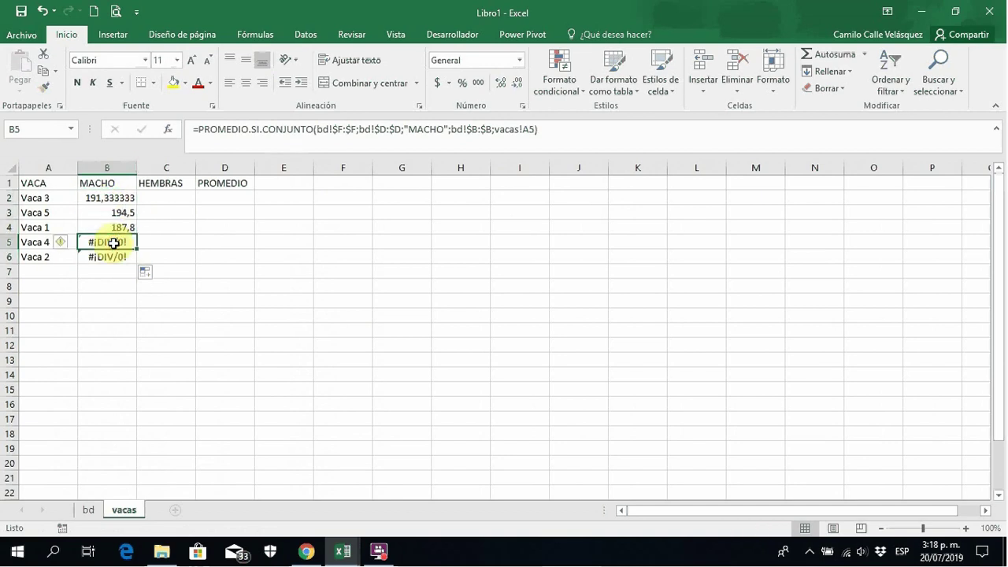
click(110, 199)
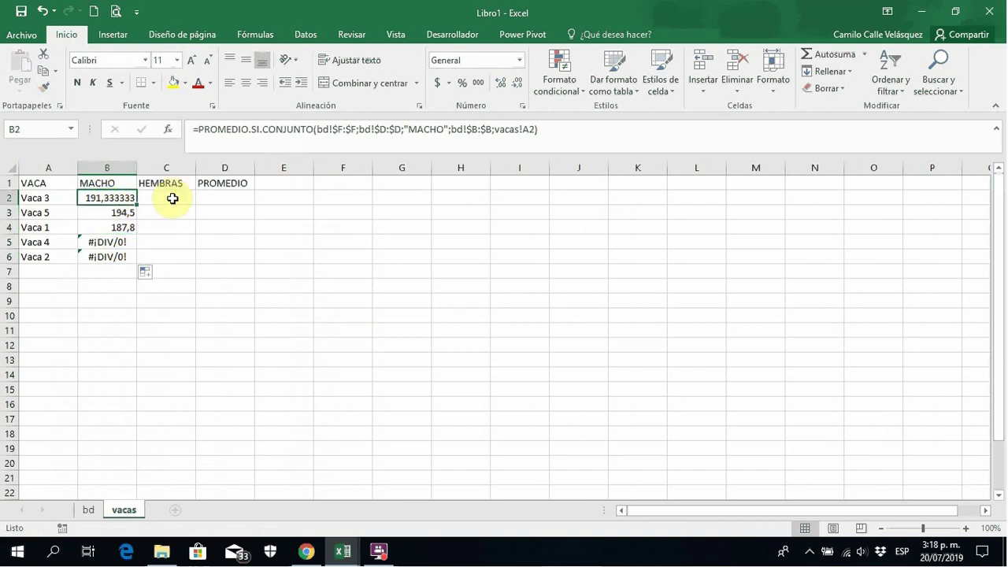
Wrap the B2 formula in SI.ERROR so that it returns empty text ("") in case of an error.
click(198, 129)
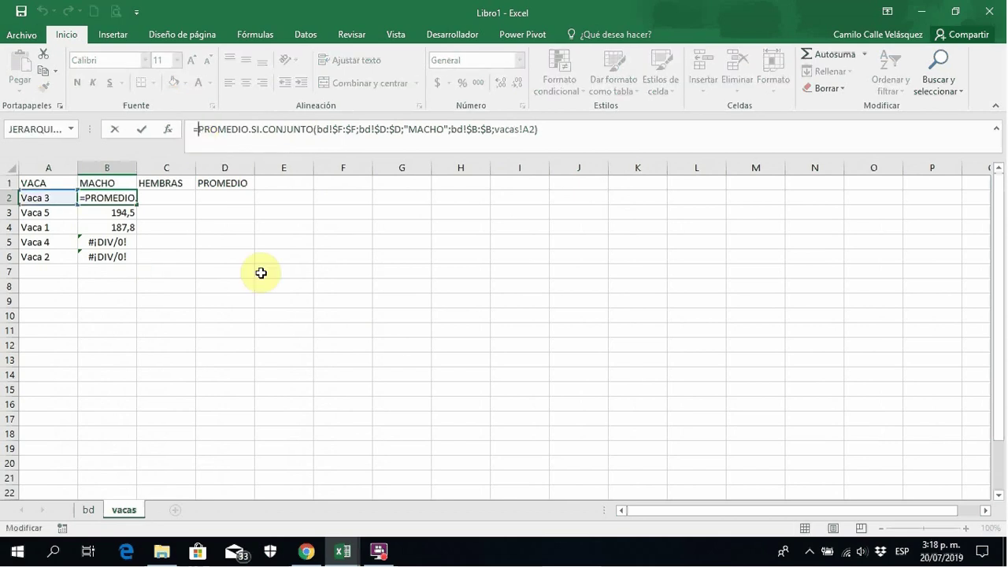
text(SI.)
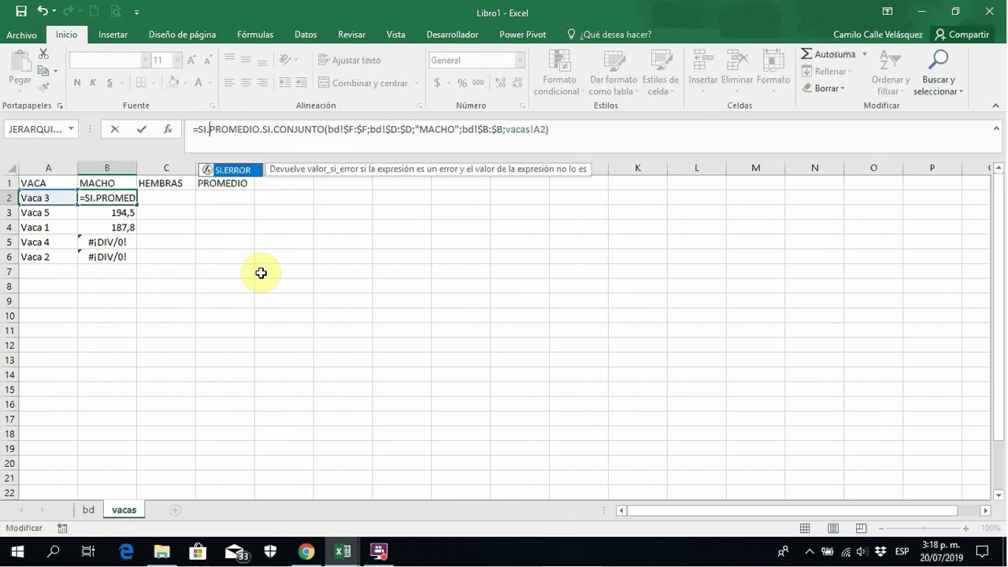
text(ERROR()
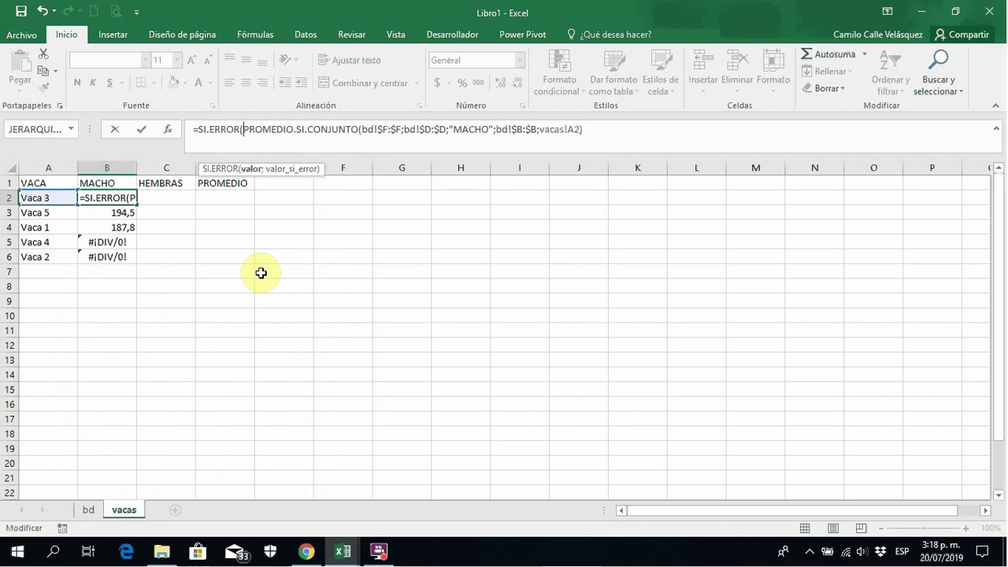
click(620, 132)
text(;)
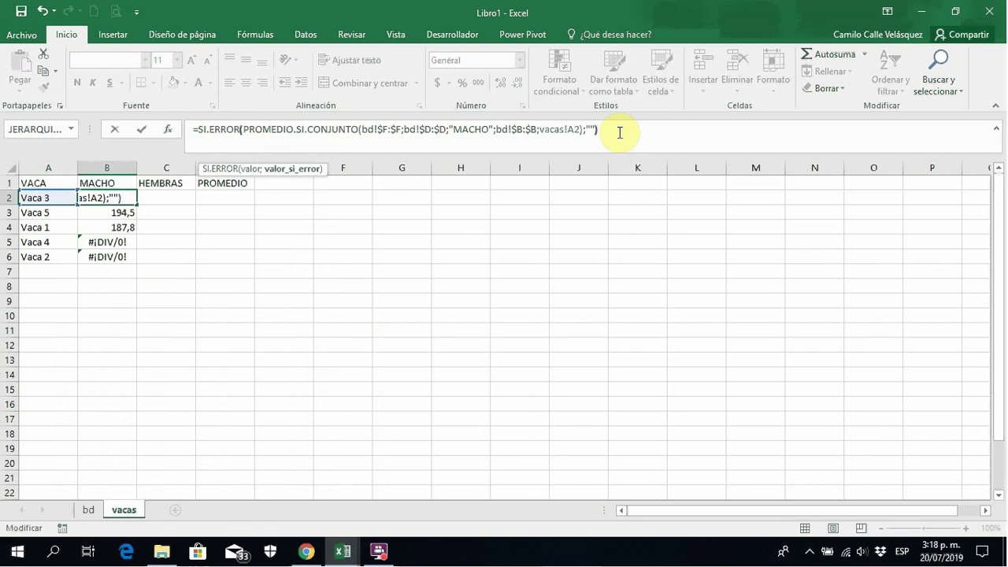
text(""))
key(Return)
key(Up)
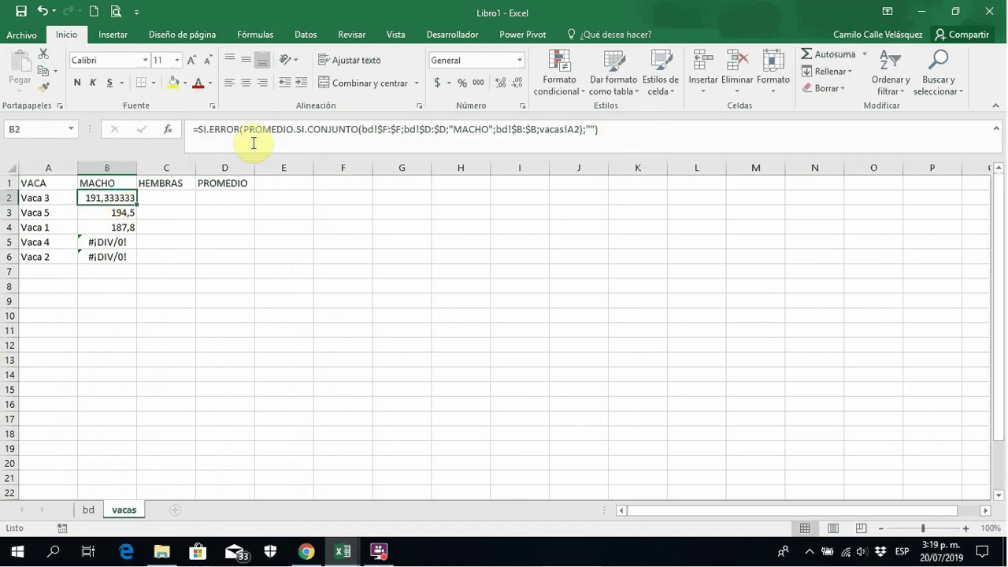
Review the average expression inside SI.ERROR in B2, and fill the formula down to B6.
drag(243, 131, 581, 131)
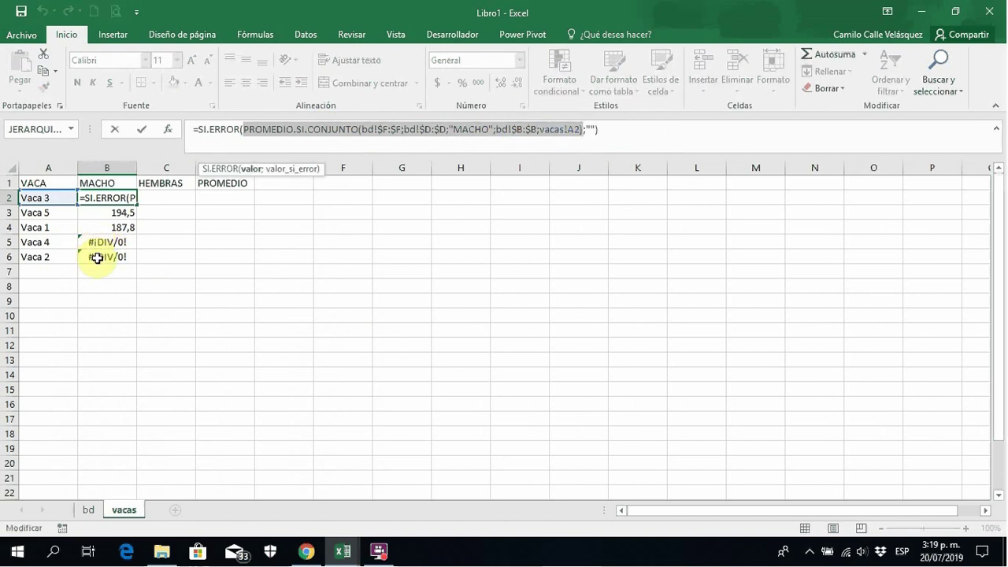
key(ctrl+Return)
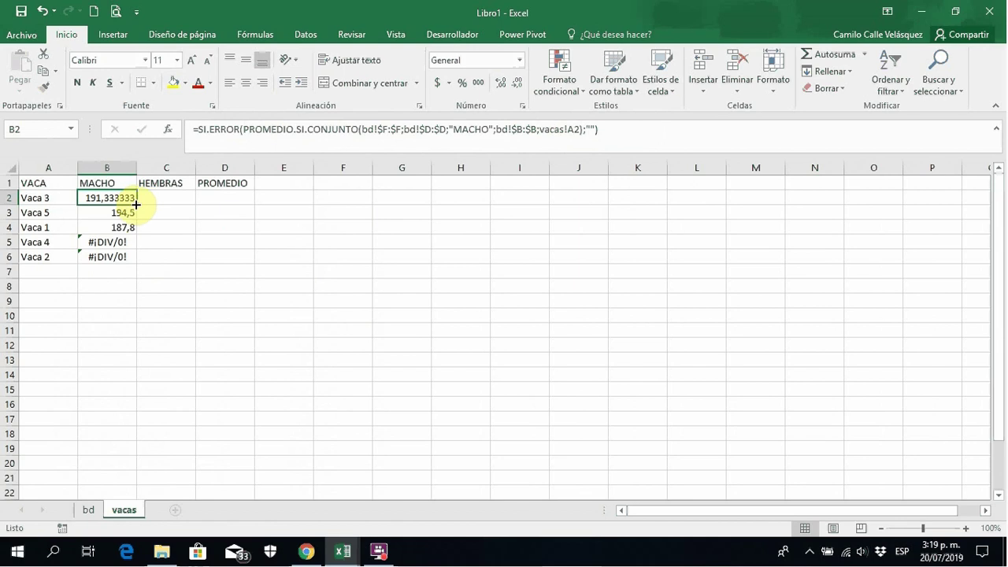
double_click(135, 205)
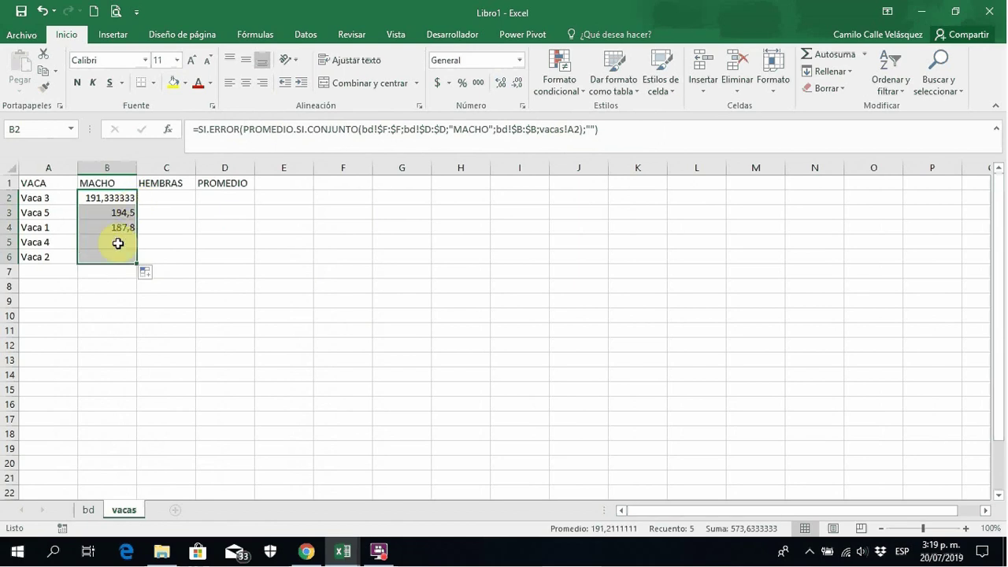
Begin a PROMEDIO.SI.CONJUNTO formula in C2 of the vacas sheet, with the absolute PESO DESTETE column bd!$F:$F as average range.
click(162, 196)
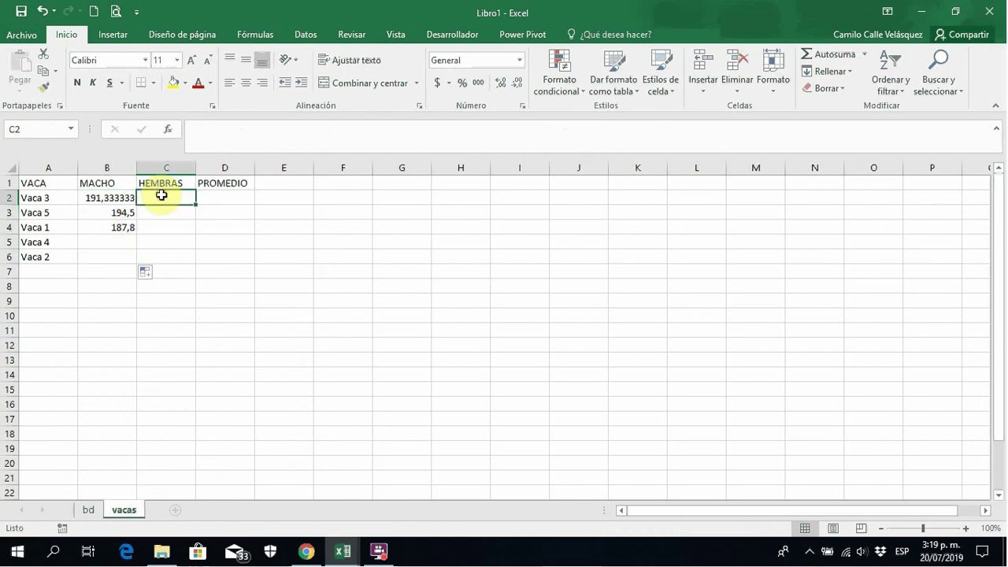
text(+PROMEDIO)
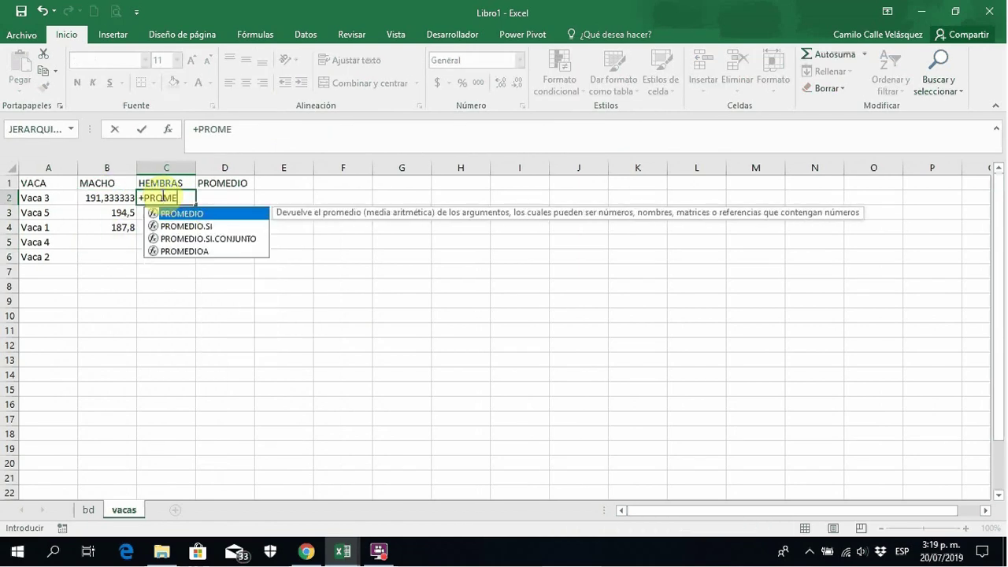
double_click(226, 240)
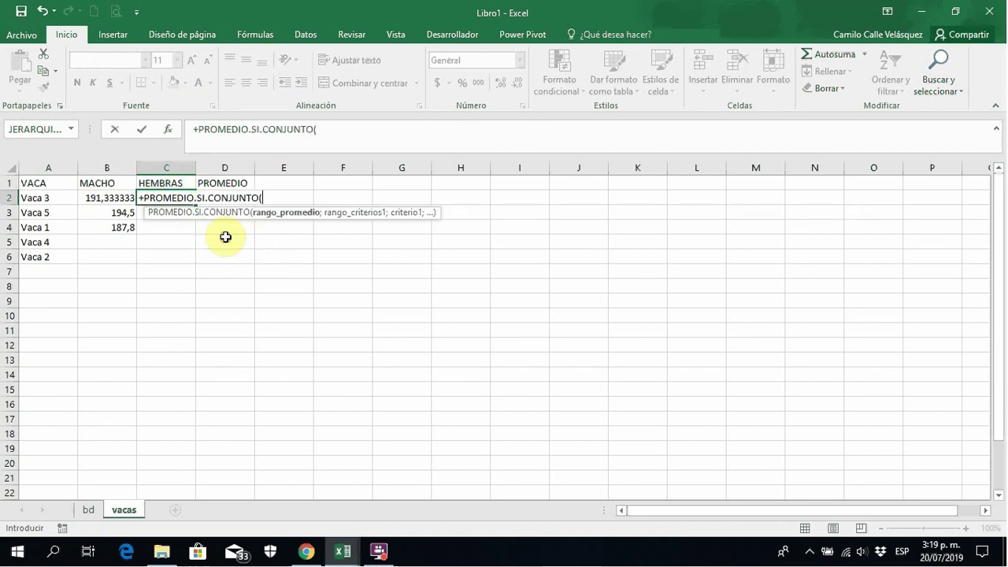
click(86, 512)
click(269, 175)
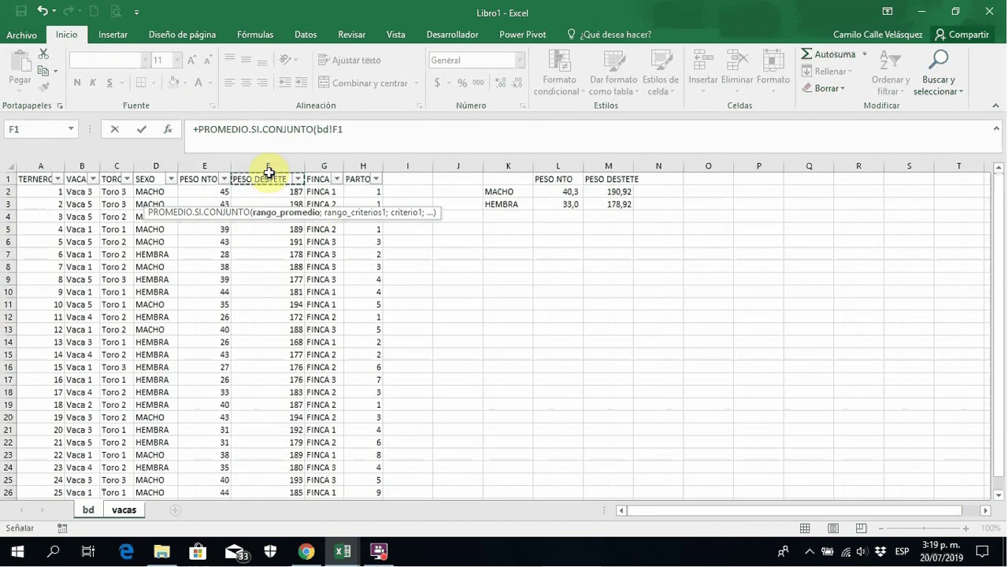
click(268, 166)
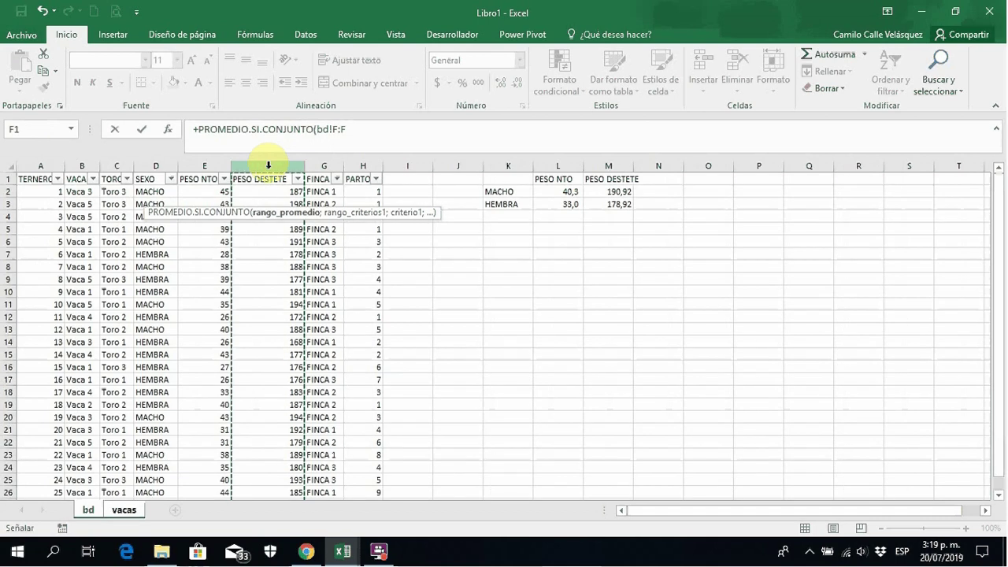
key(F4)
text(;)
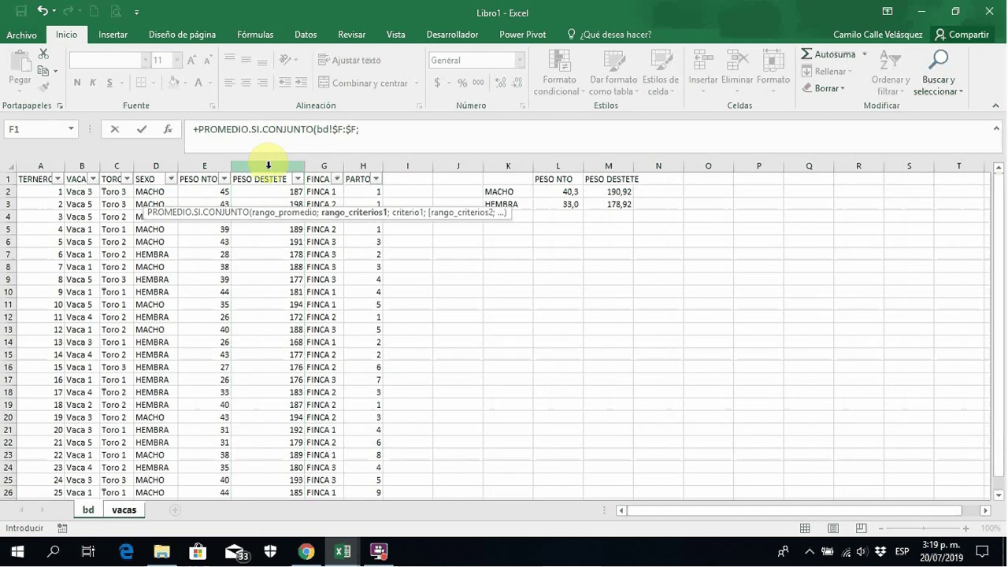
Add the first criterion to the C2 formula: range bd!$D:$D (SEXO) matched against the text "HEMBRA".
click(157, 164)
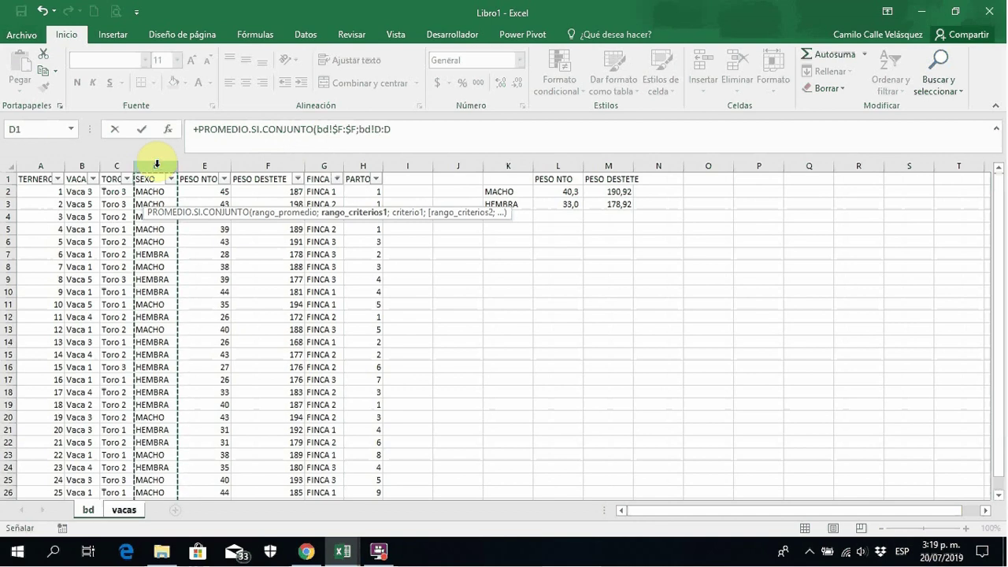
key(F4)
text(;"HEMBRA)
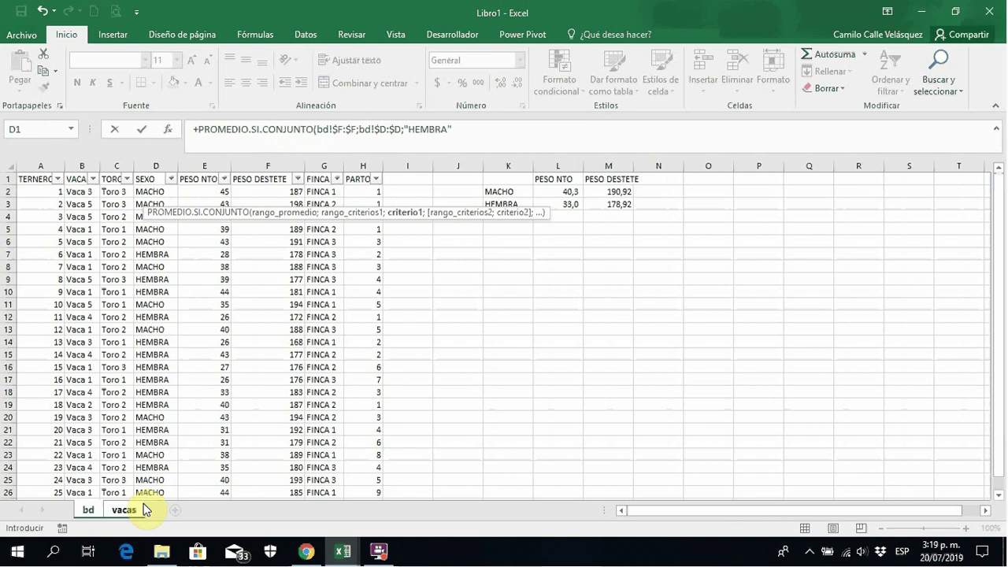
Complete the C2 formula with criteria range bd!$B:$B (VACA) matched against vacas!A2, and fill it down to C6.
text(;)
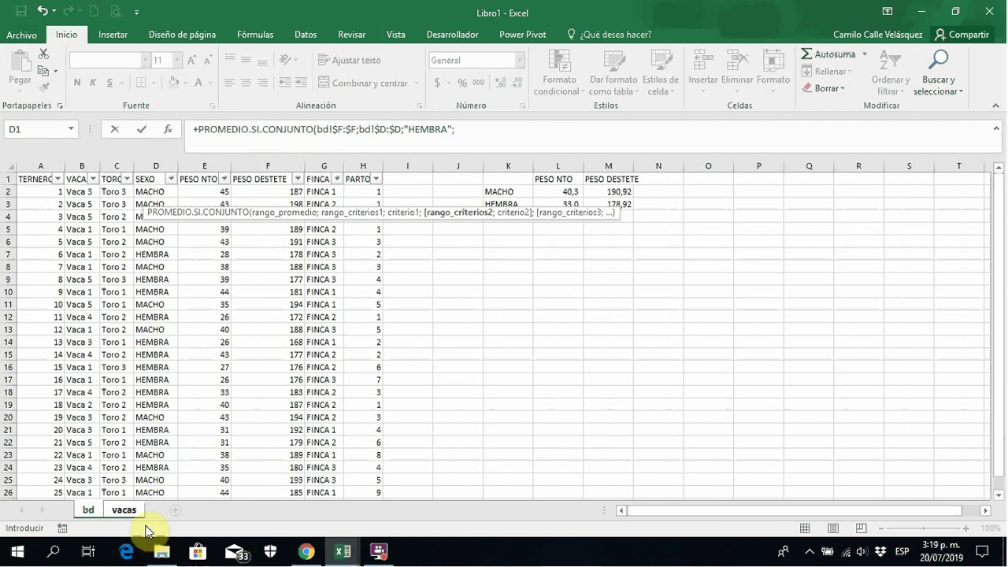
click(81, 163)
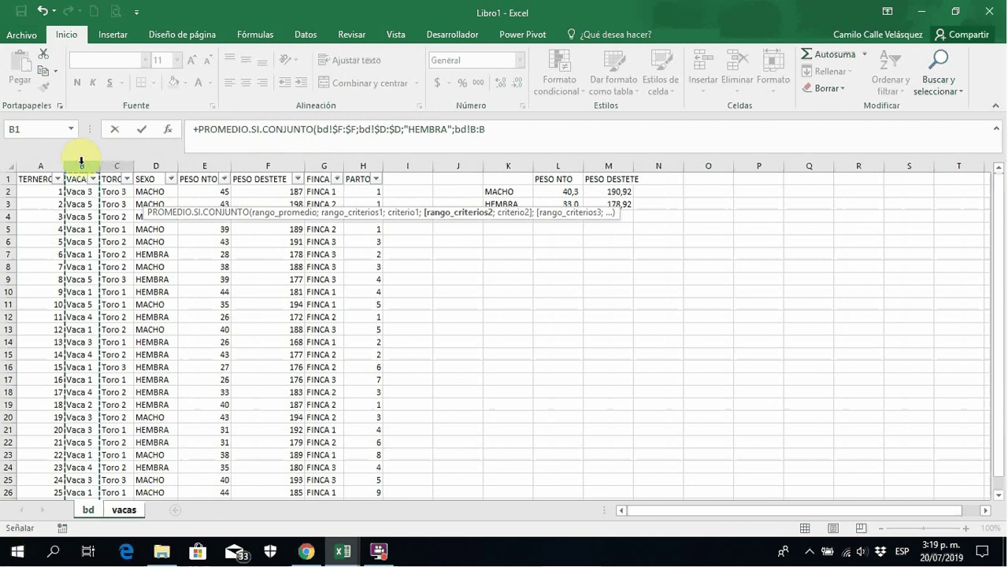
text(;)
click(126, 510)
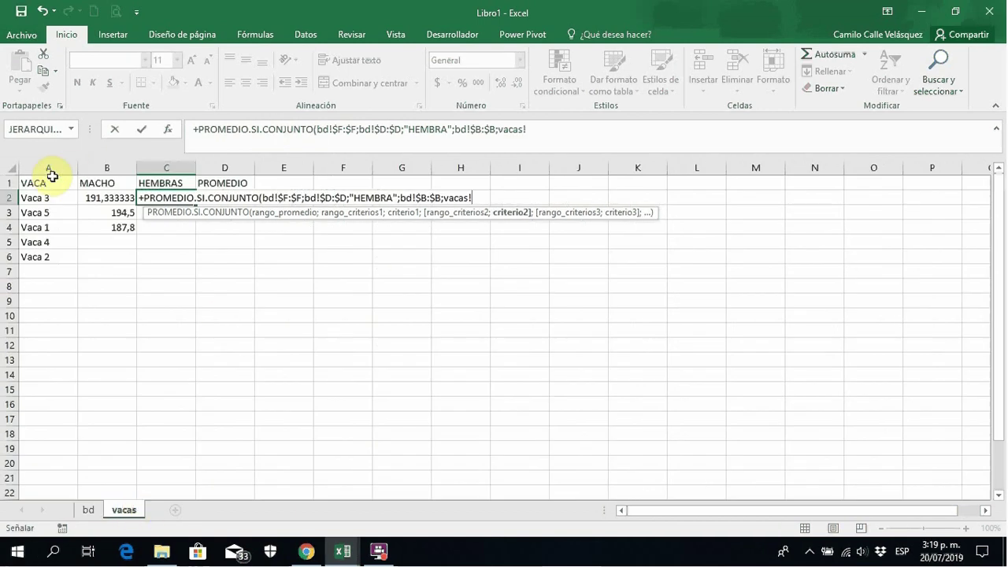
click(44, 199)
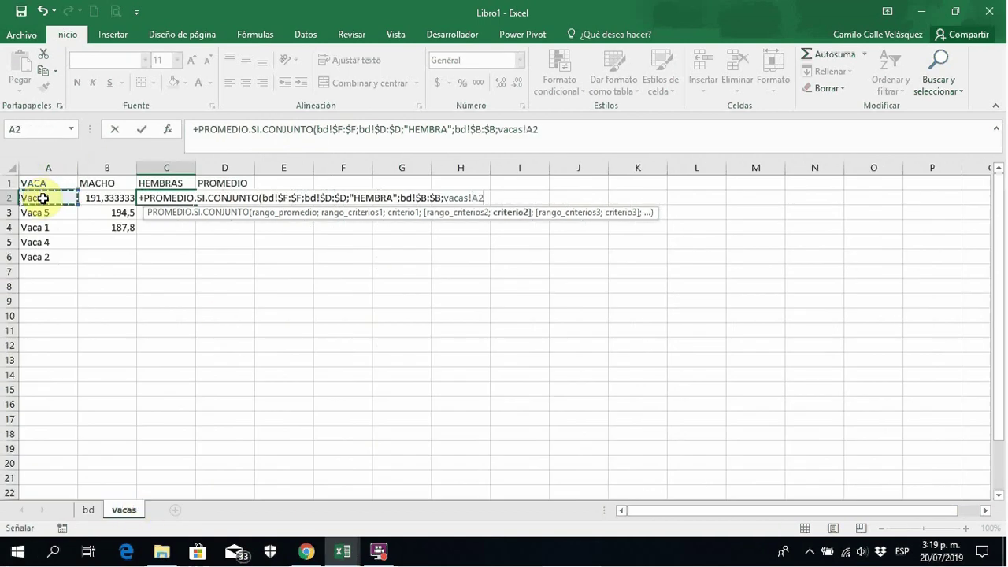
key(ctrl+Return)
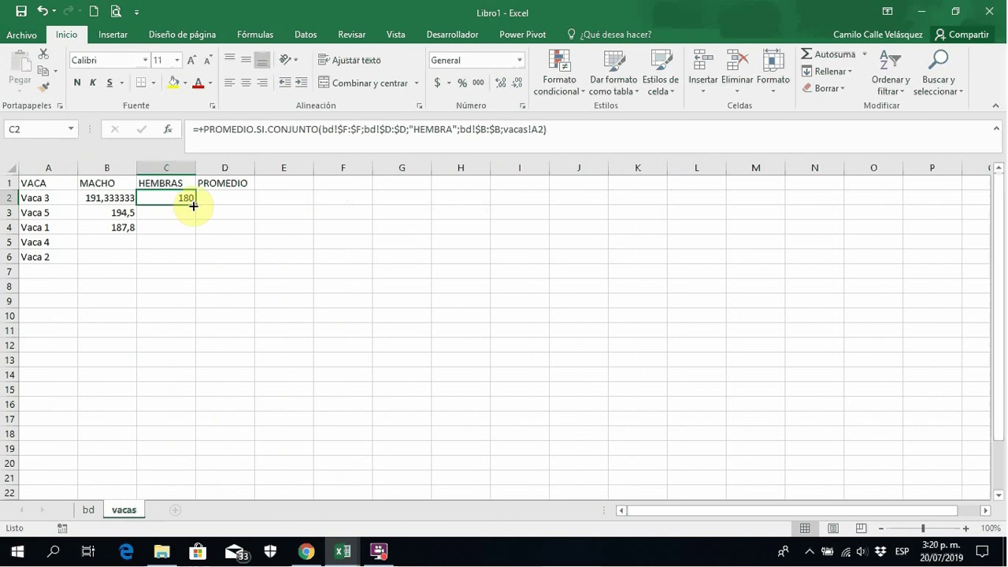
double_click(193, 205)
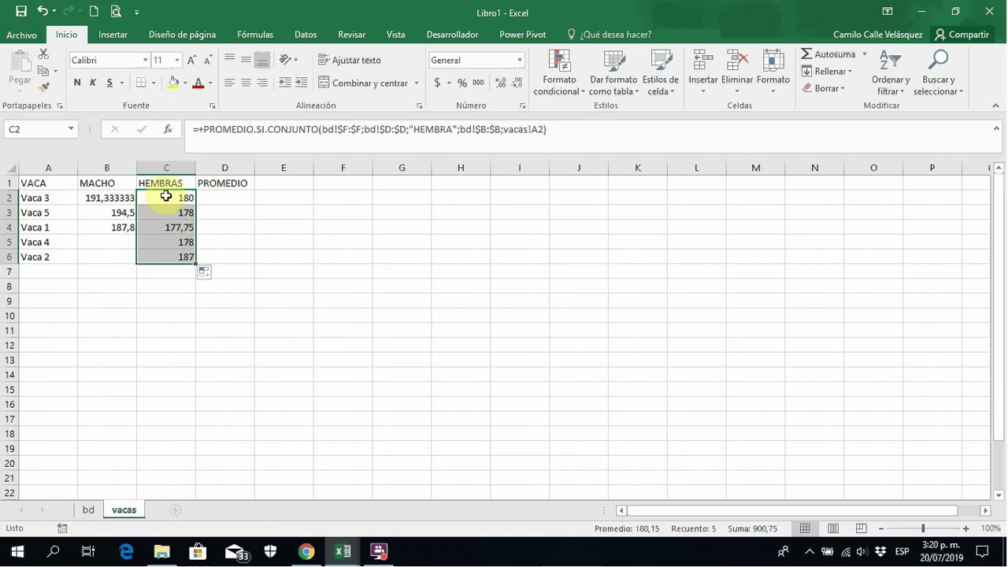
Format the averages in B2:C6 with the thousands style and one decimal place.
drag(128, 197, 178, 253)
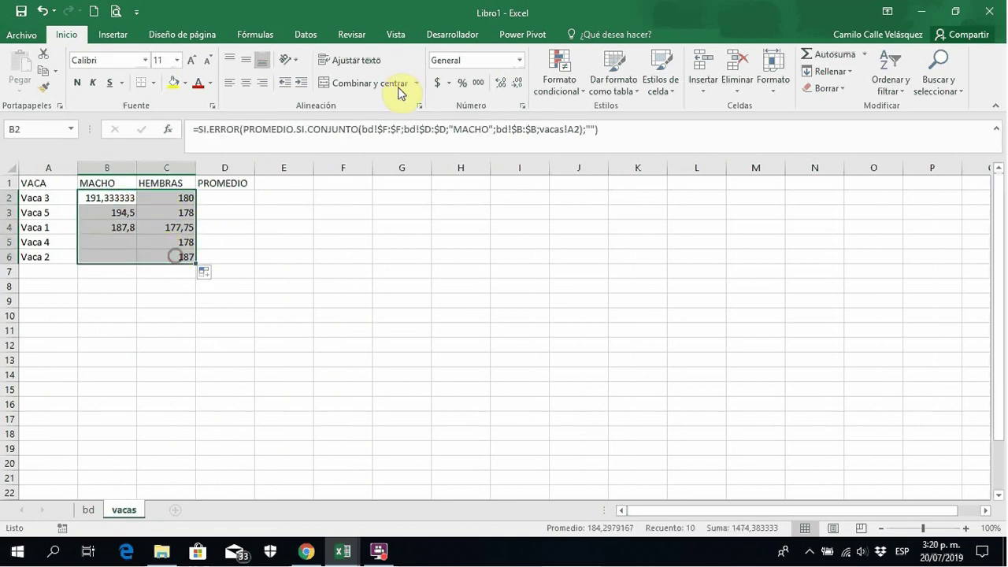
click(480, 84)
click(500, 85)
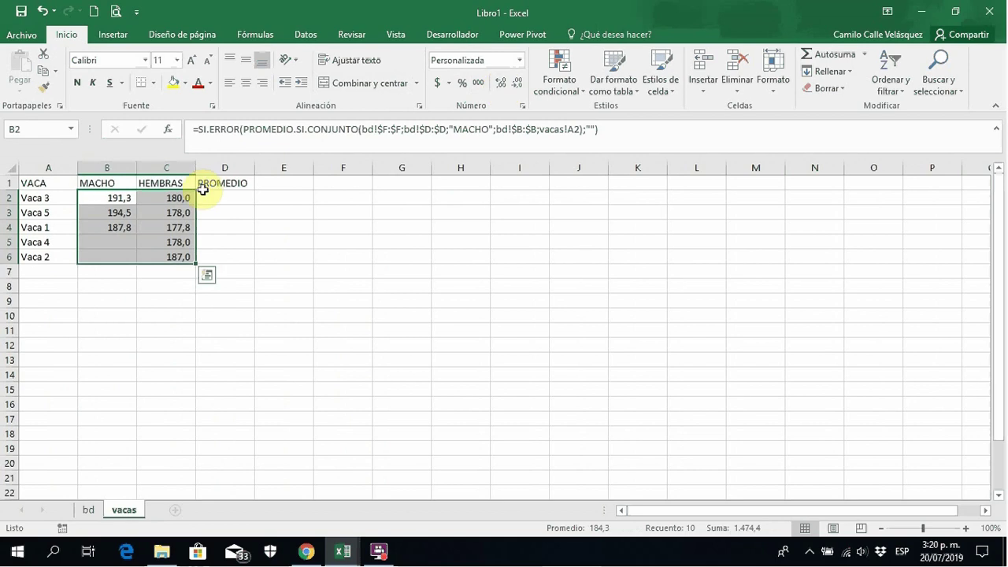
Calculate the overall average of males and females in D2 with PROMEDIO(B2:C2).
click(229, 198)
text(+)
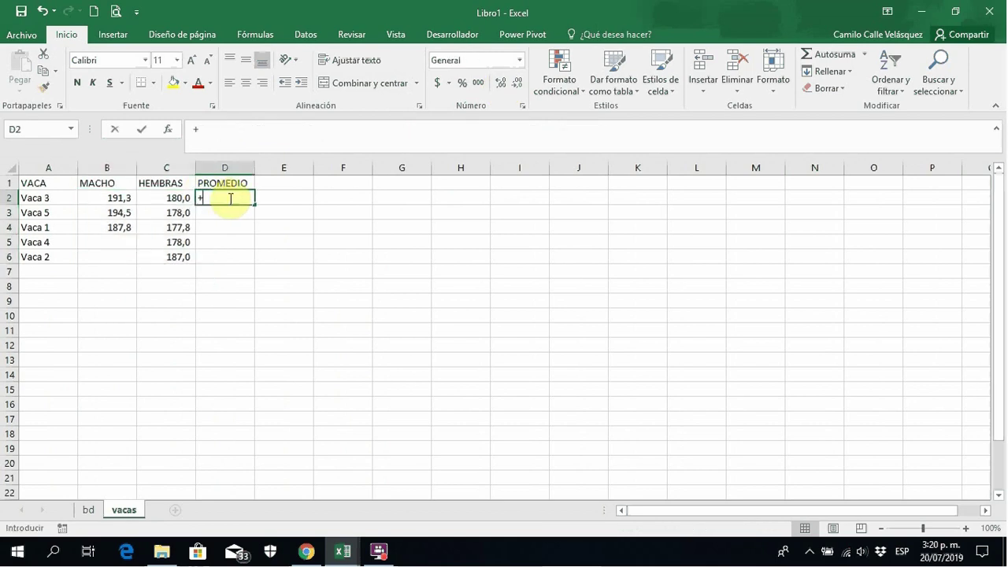
text(PROMEDIO()
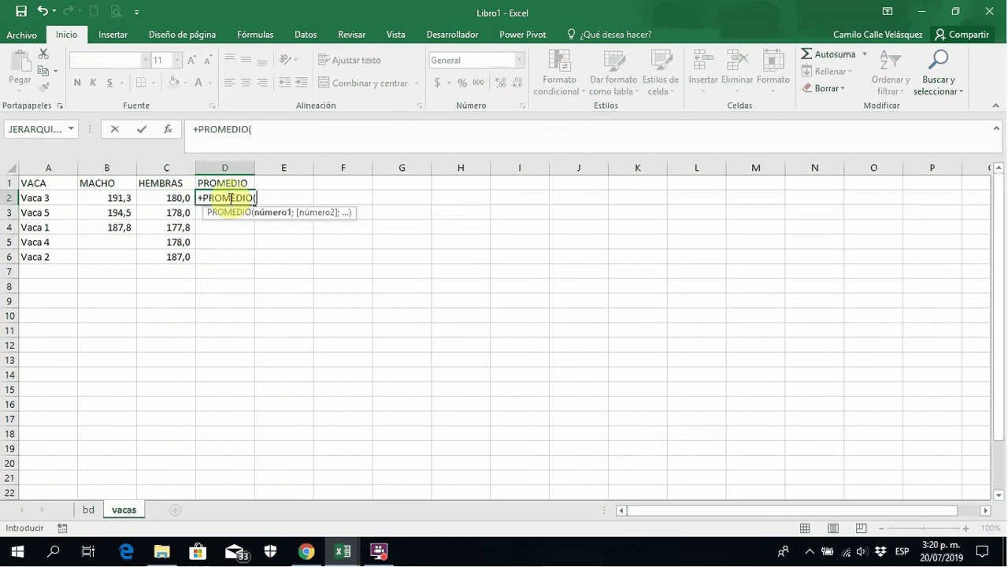
key(Left)
key(shift+Left)
key(Return)
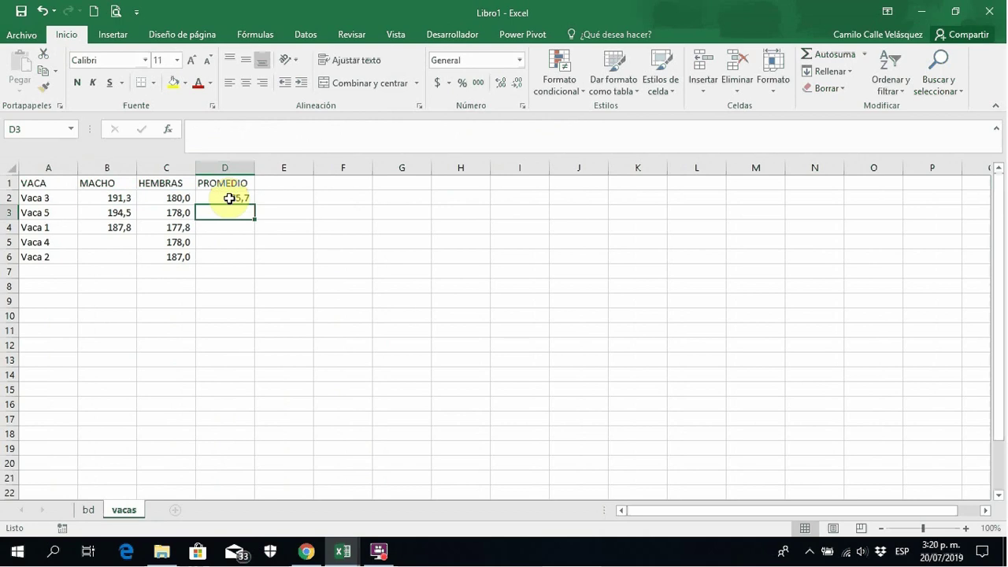
Fill the D2 average formula down to D6 and autofit the width of column D.
click(229, 198)
double_click(256, 205)
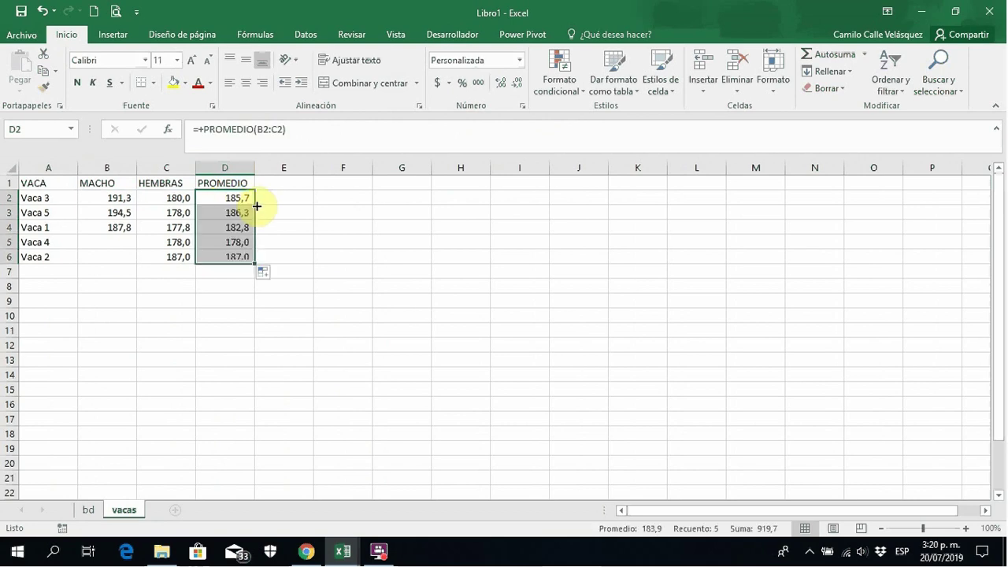
double_click(249, 172)
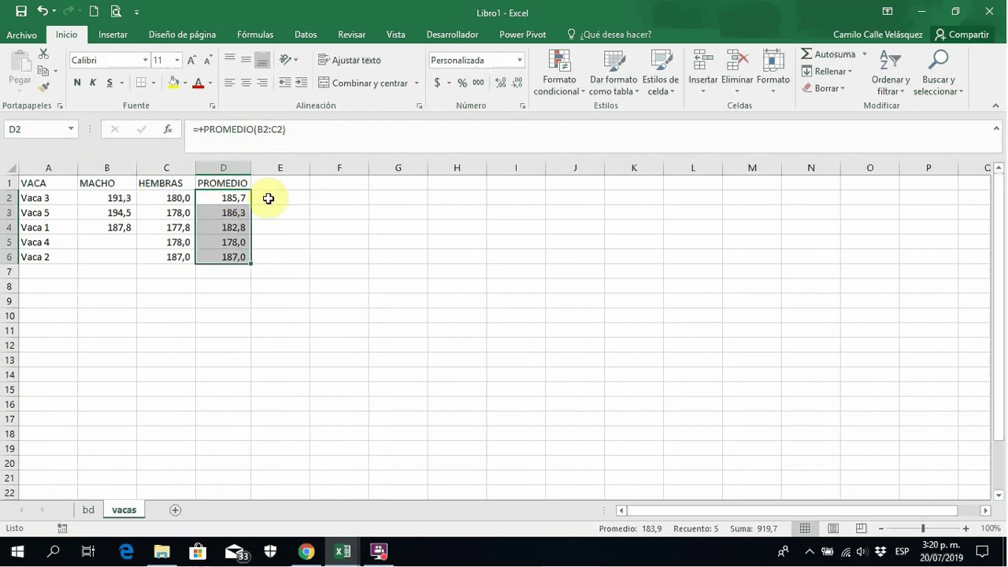
click(234, 198)
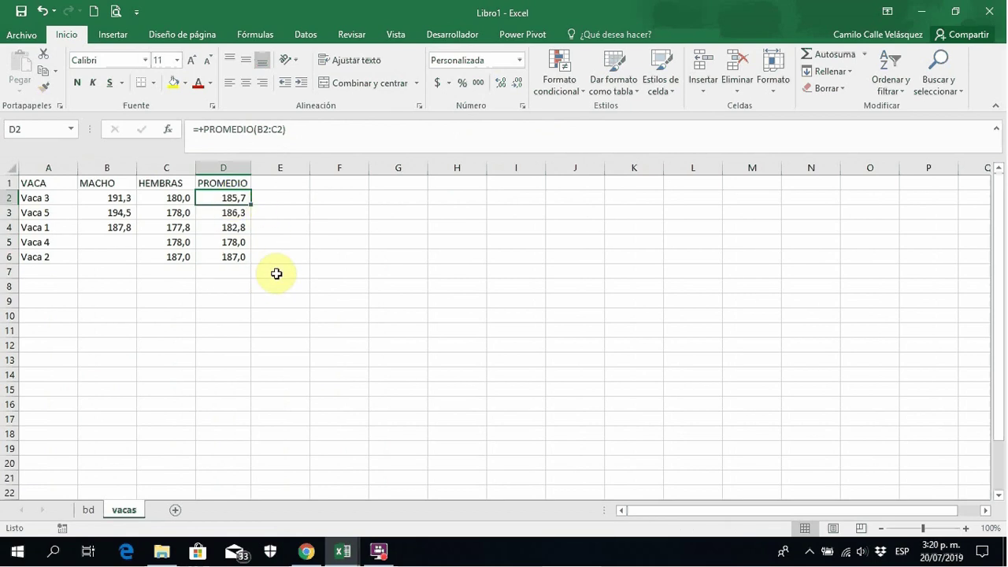
Enter the column heading RANKING in E1.
click(269, 181)
text(KA)
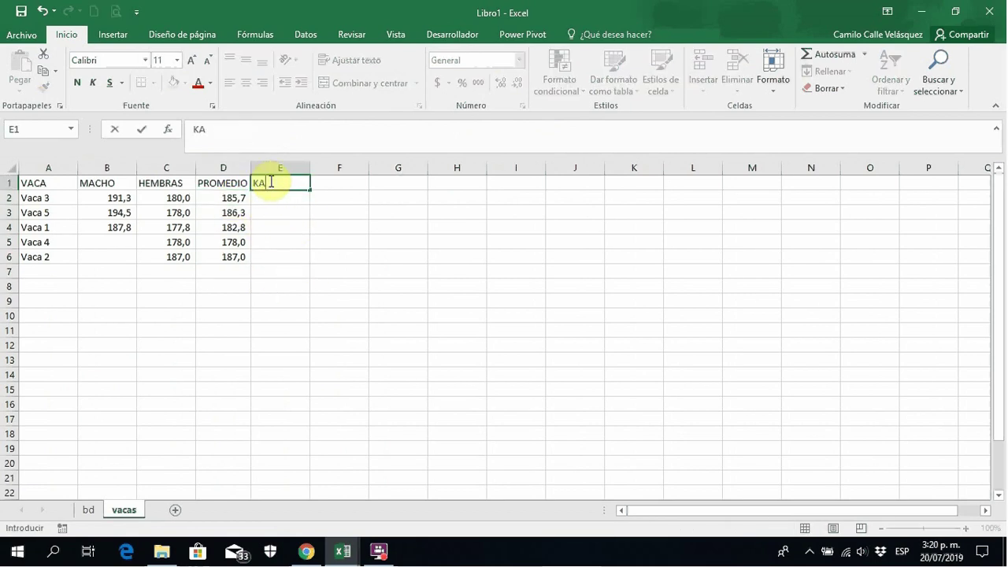
text(NKING)
key(Return)
key(Up)
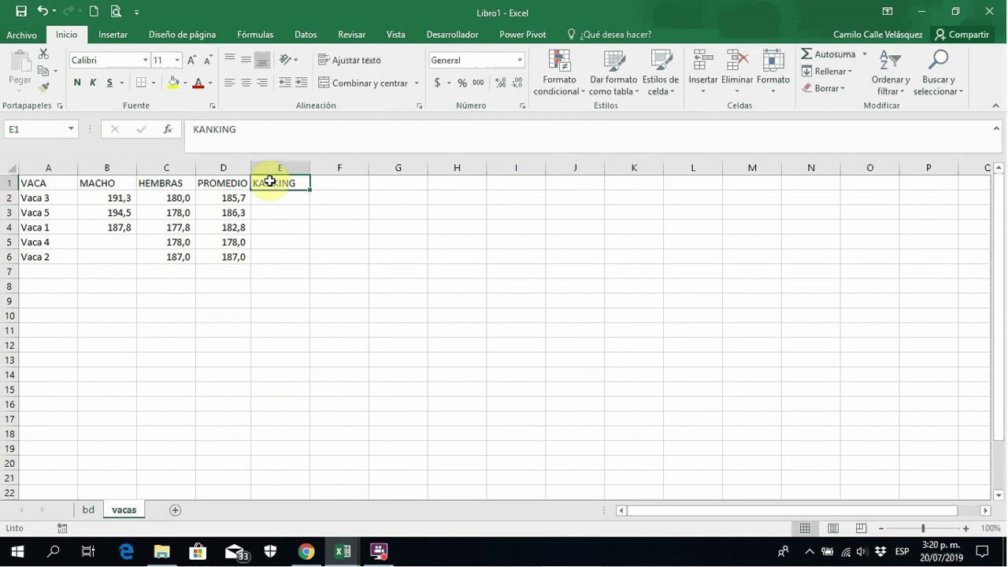
text(RAN)
key(Return)
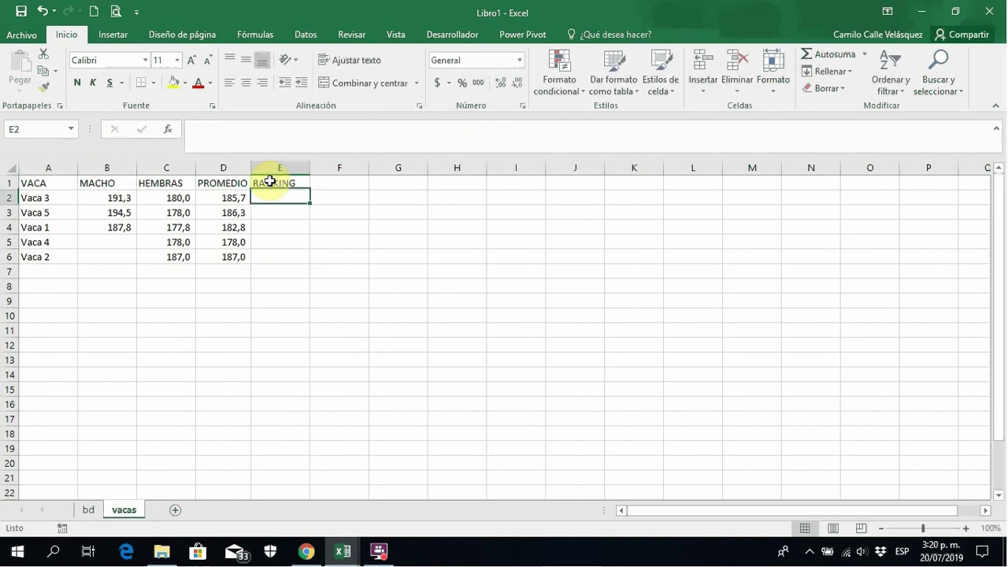
key(Up)
key(Down)
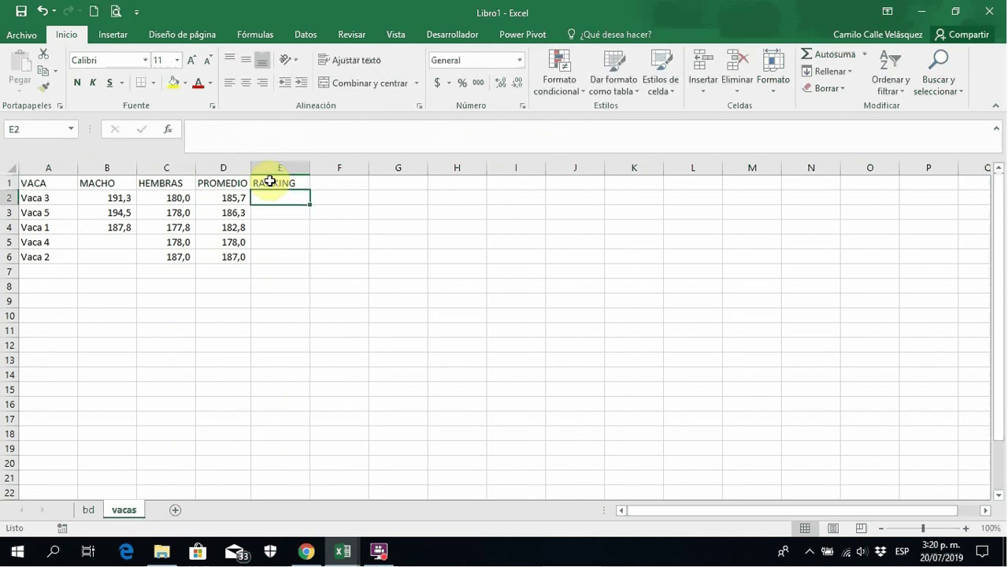
Rank the first cow's average in E2 with JERARQUIA, using D2 as number and $D$2:$D$6 as absolute reference range.
text(+JE)
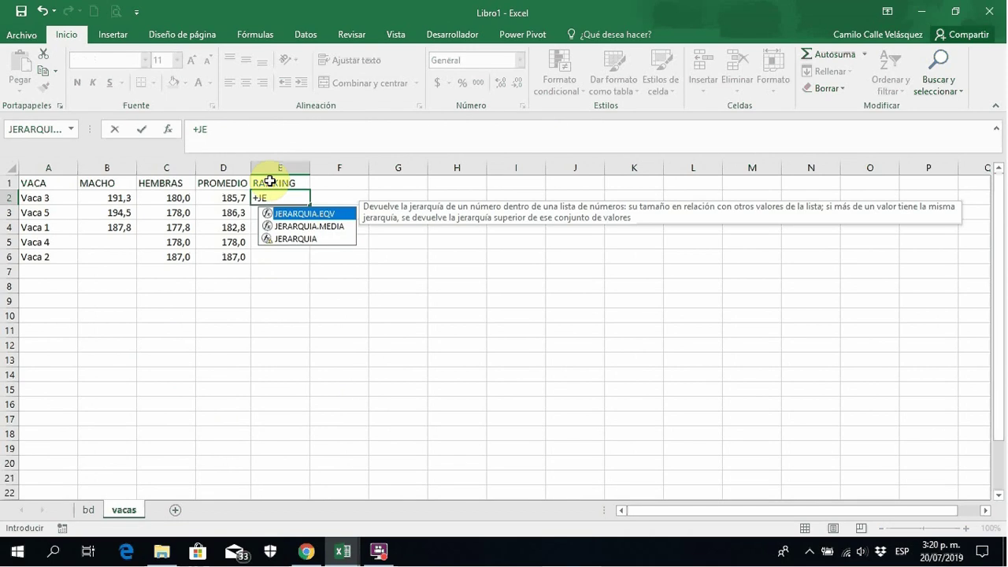
double_click(315, 239)
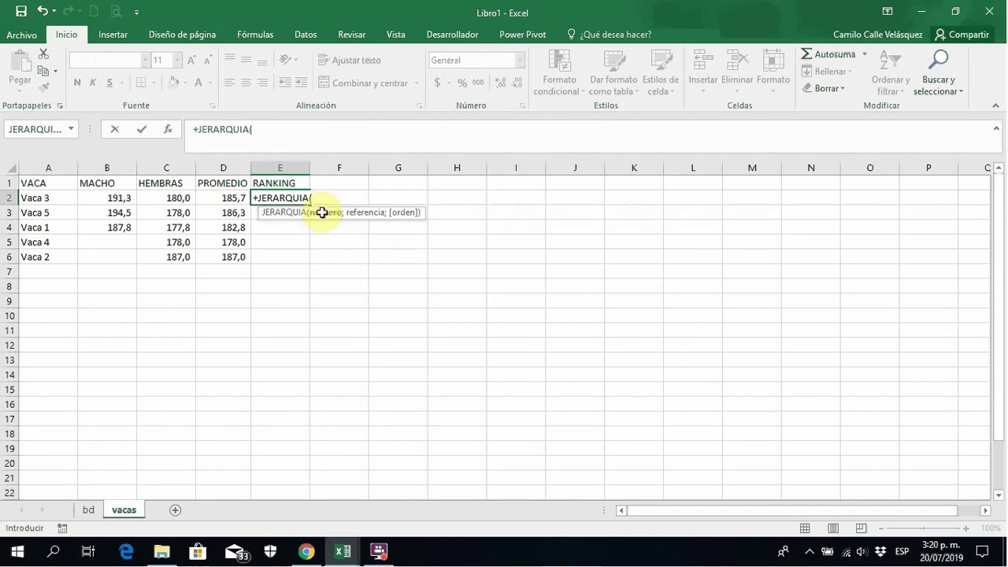
click(217, 198)
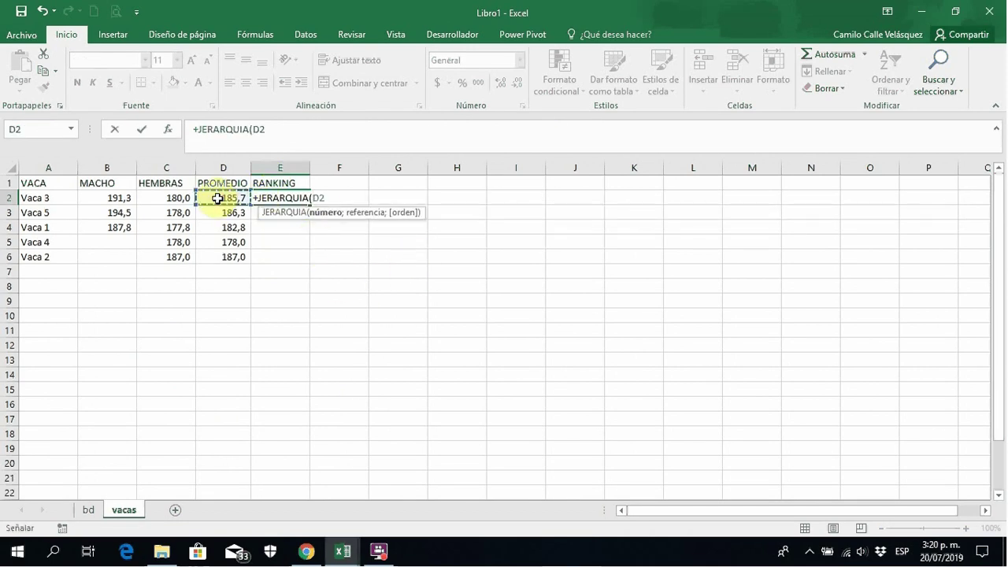
text(;)
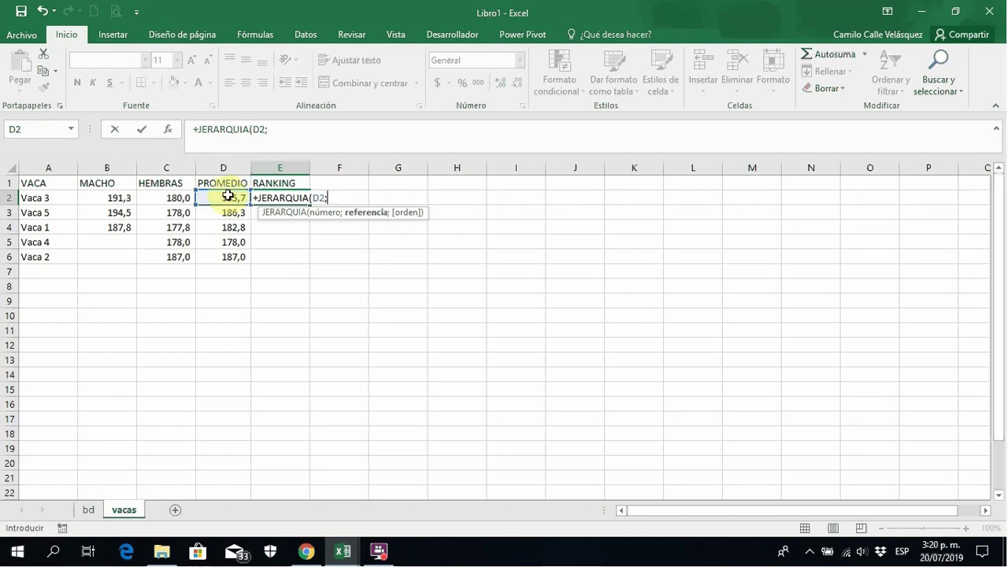
drag(228, 198, 228, 257)
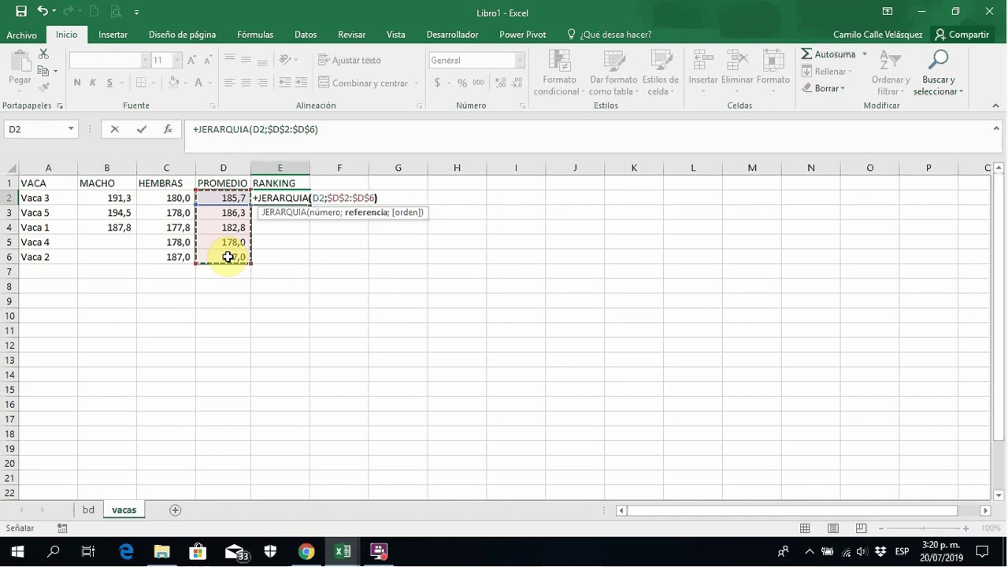
key(Return)
key(Up)
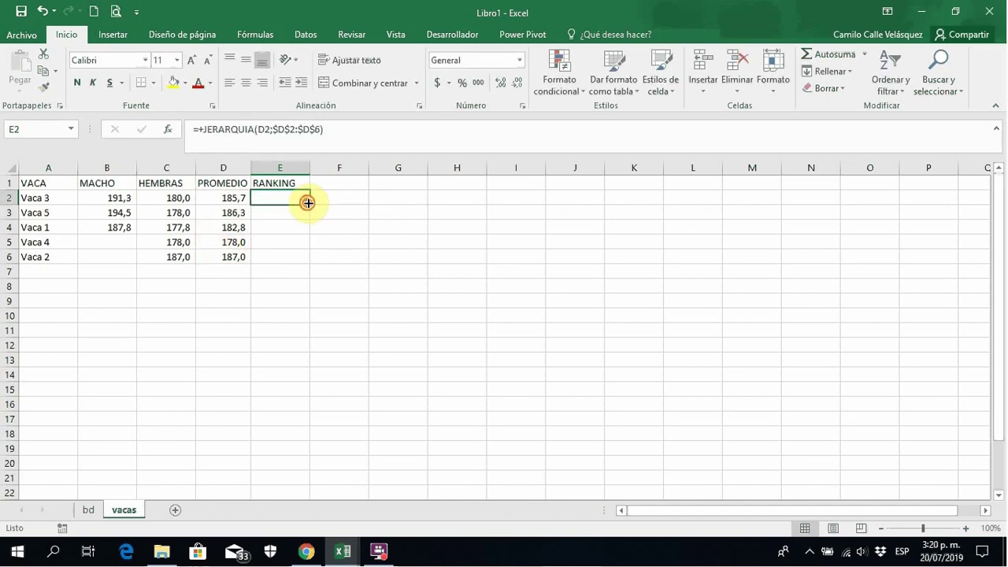
Fill the ranking formula down to E6 and check the ranks of the individual cows.
drag(308, 203, 282, 254)
click(284, 256)
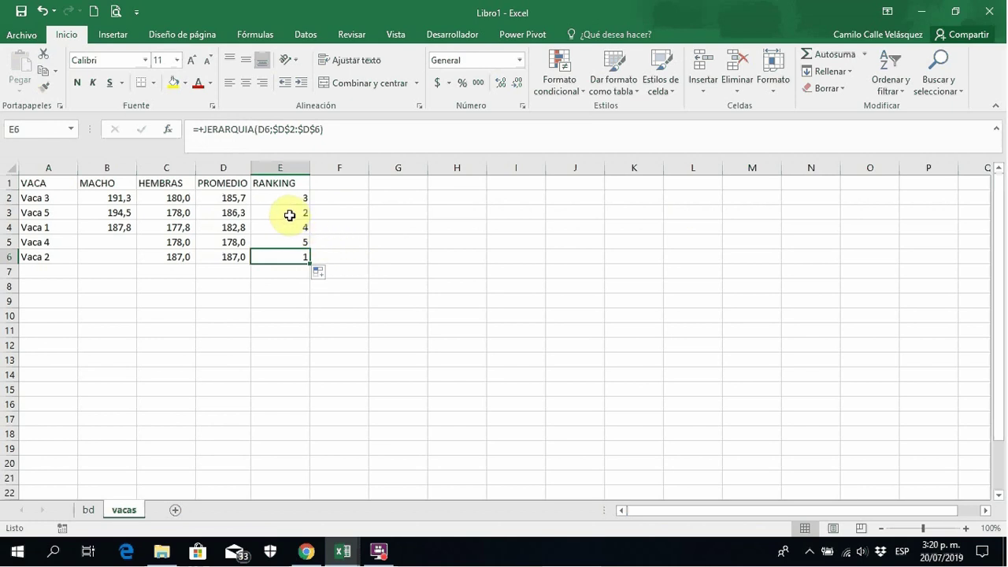
click(289, 213)
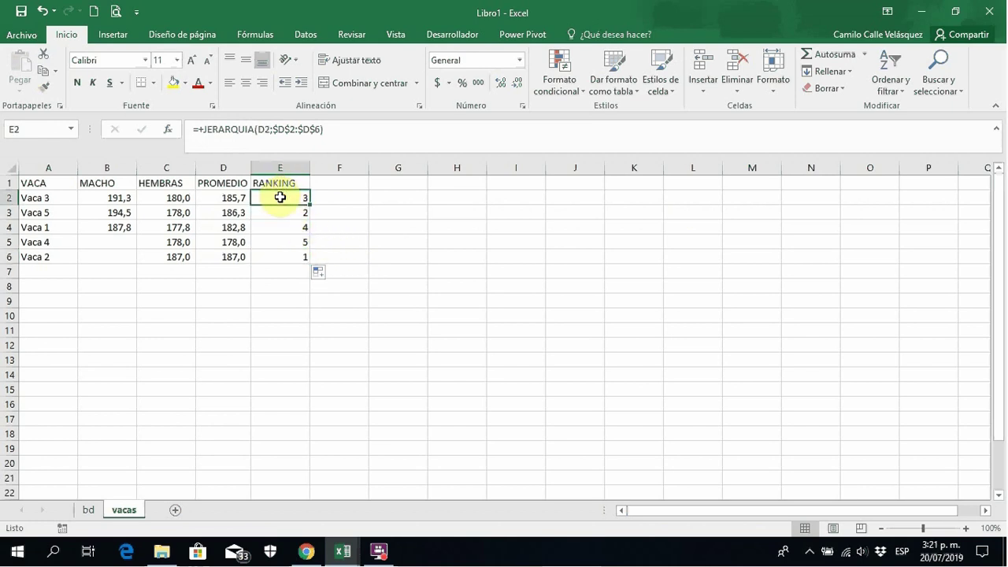
click(288, 228)
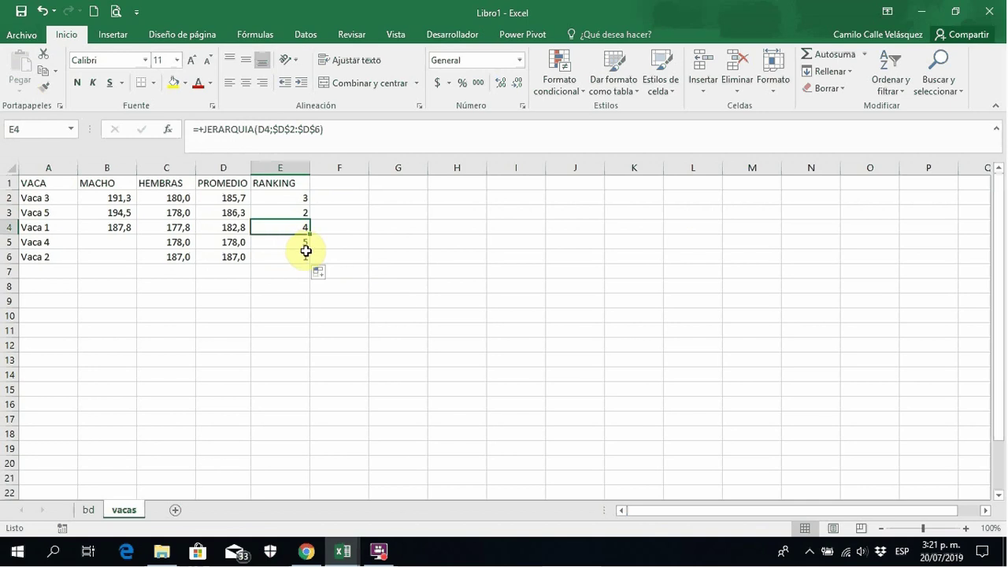
click(290, 244)
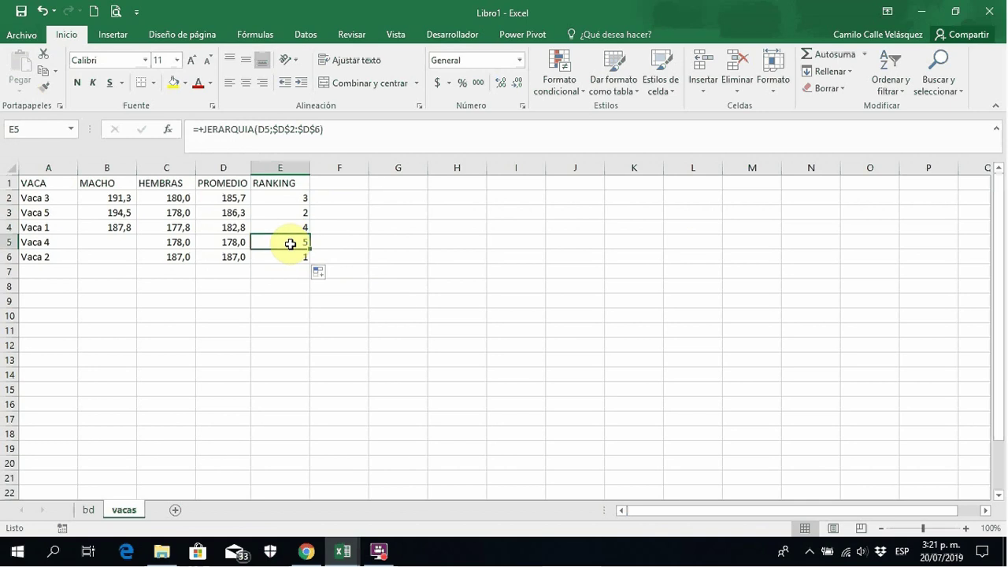
Insert a blank row above the heading row of the vacas sheet.
click(340, 183)
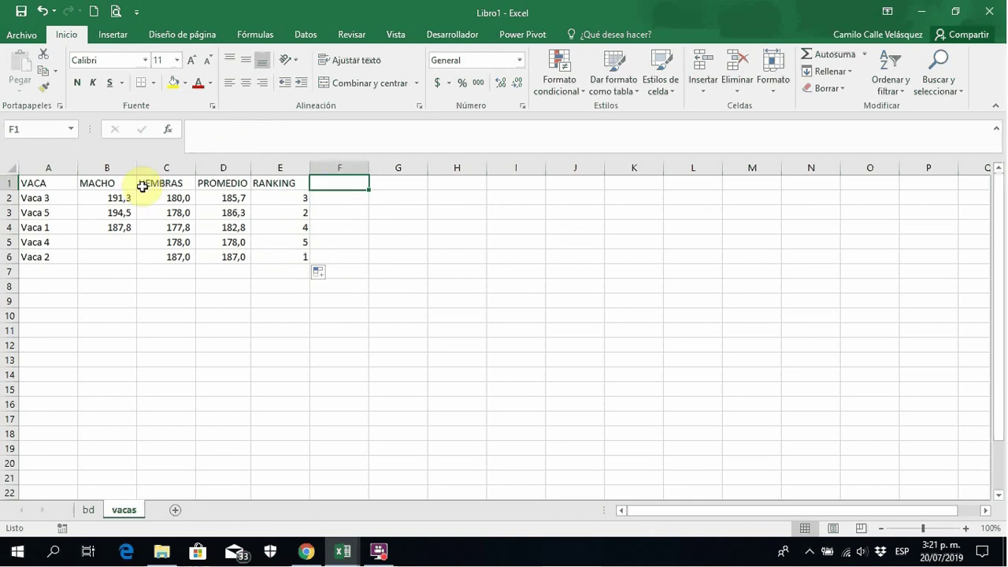
right_click(9, 184)
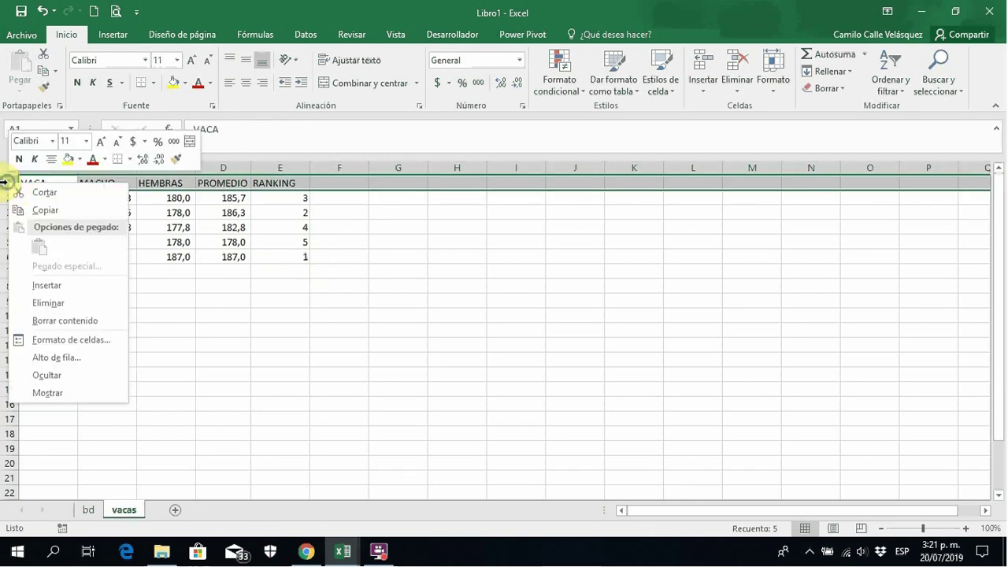
click(72, 285)
Enter the title NÚMERO DE CRÍAS in F1, with the subheadings MACHO in F2 and HEMBRA in G2.
click(342, 197)
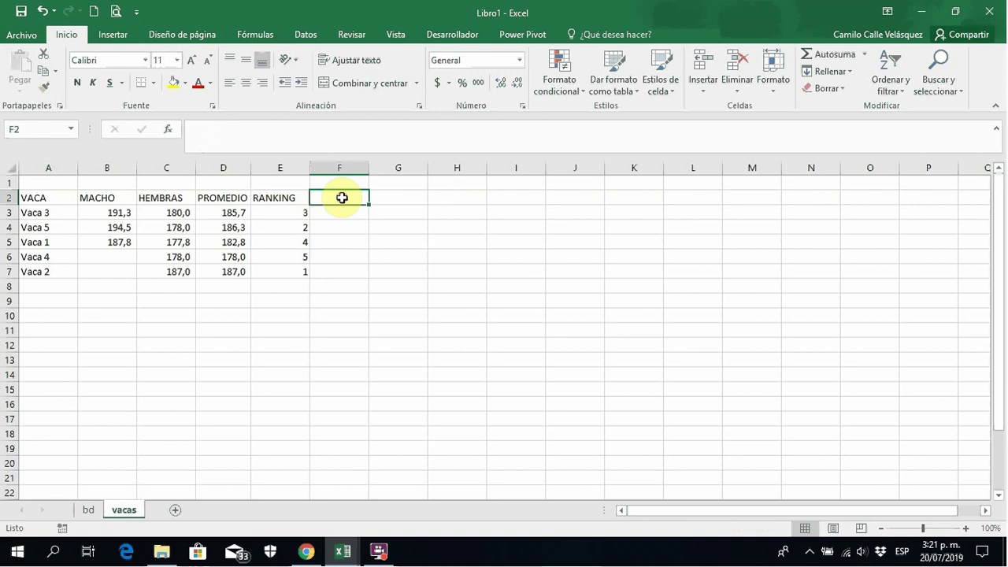
key(Up)
text(B)
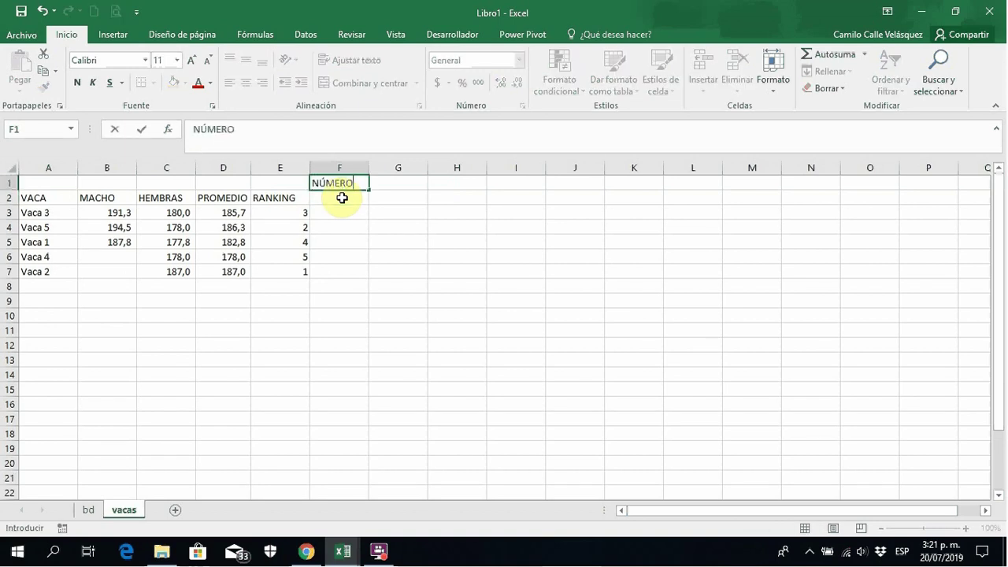
key(Return)
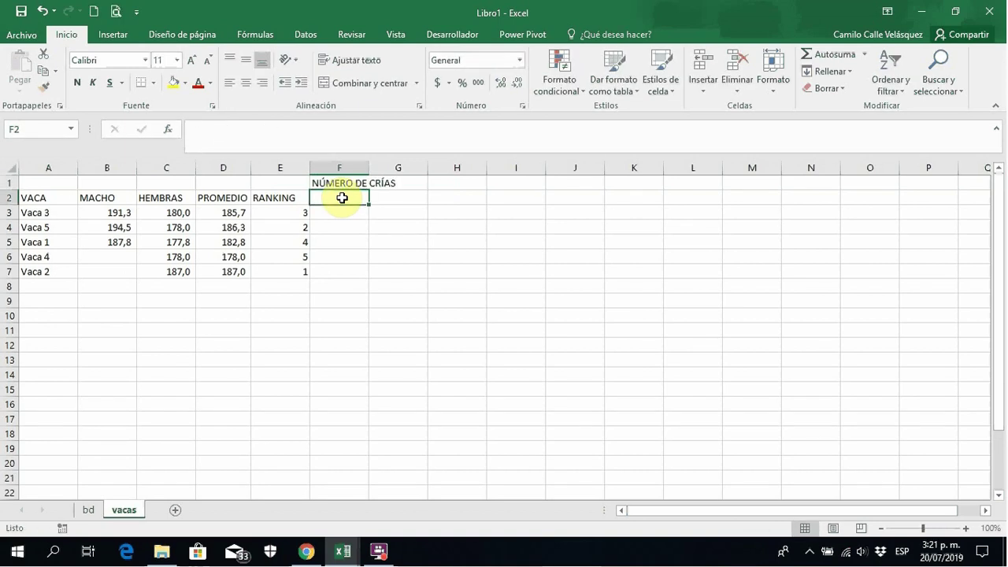
text(MACHO)
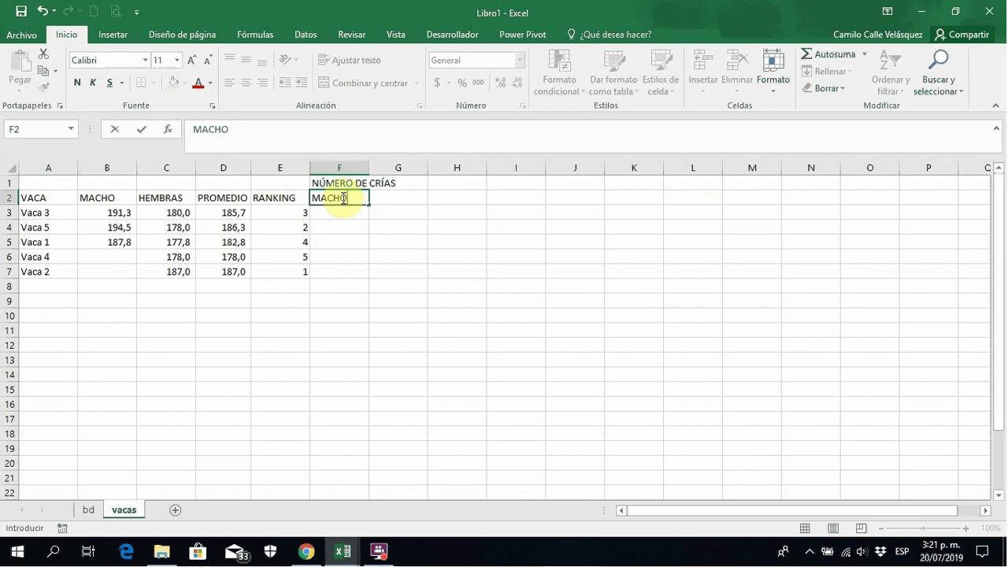
key(Tab)
text(HEMBRA)
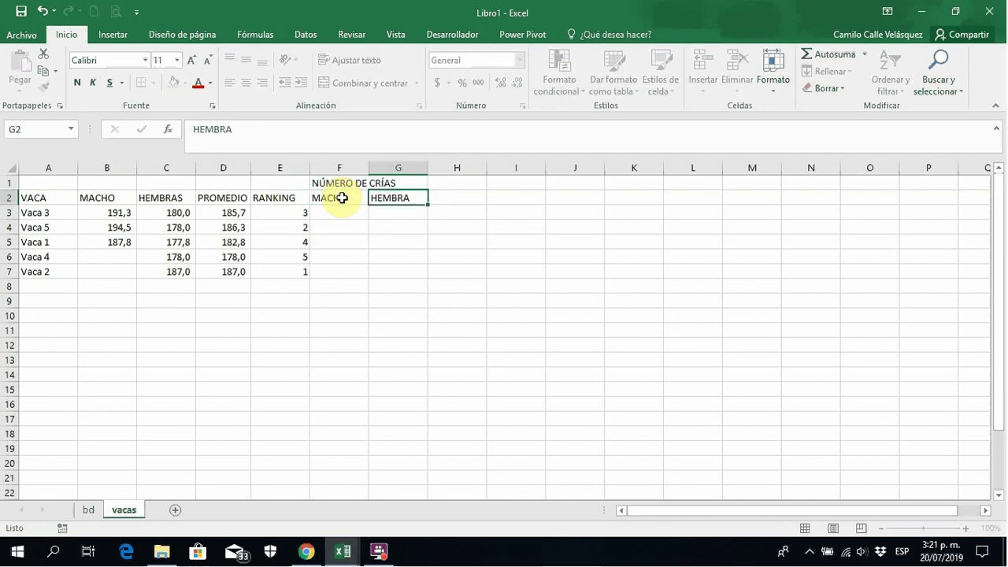
Add the heading TOTAL in H2 and re-enter the HEMBRA subheading in G2.
key(Tab)
text(TOTAL)
key(Return)
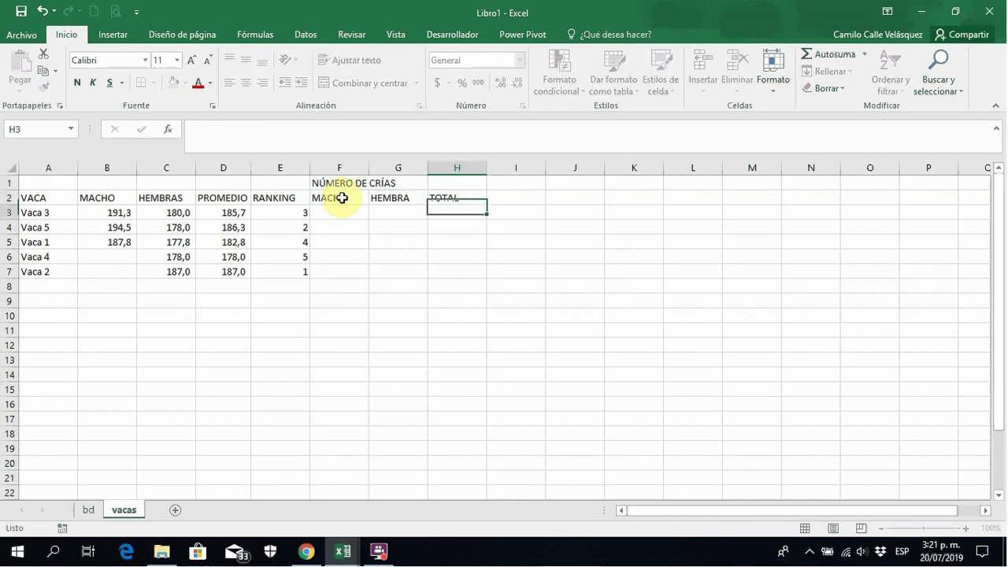
key(Left)
click(342, 198)
key(Right)
text(HEM)
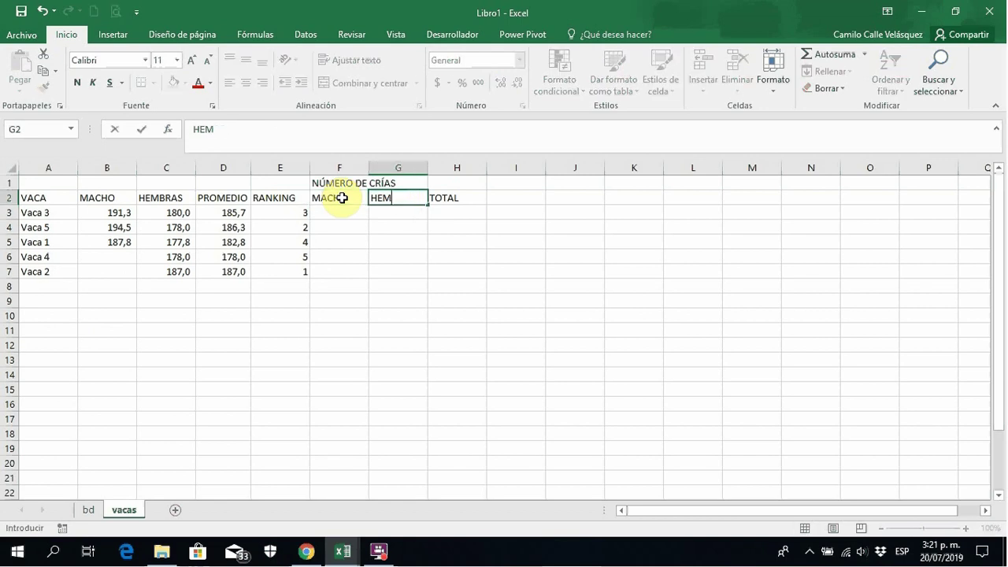
key(Return)
Start a CONTAR.SI.CONJUNTO formula in F3 with the sex column bd!$D:$D as first criteria range and vacas!F$2 as its criterion.
key(Left)
text(+)
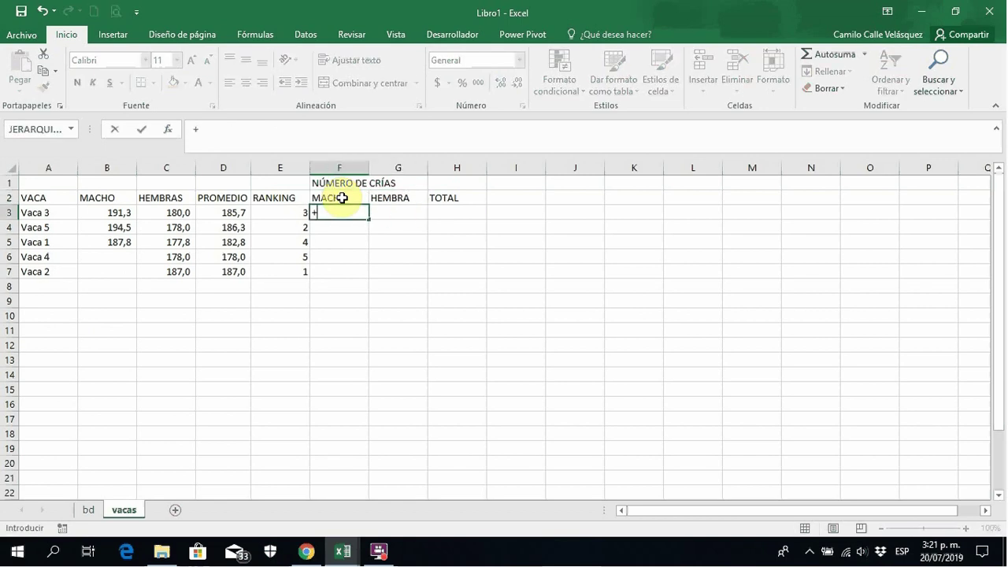
text(CONTAR)
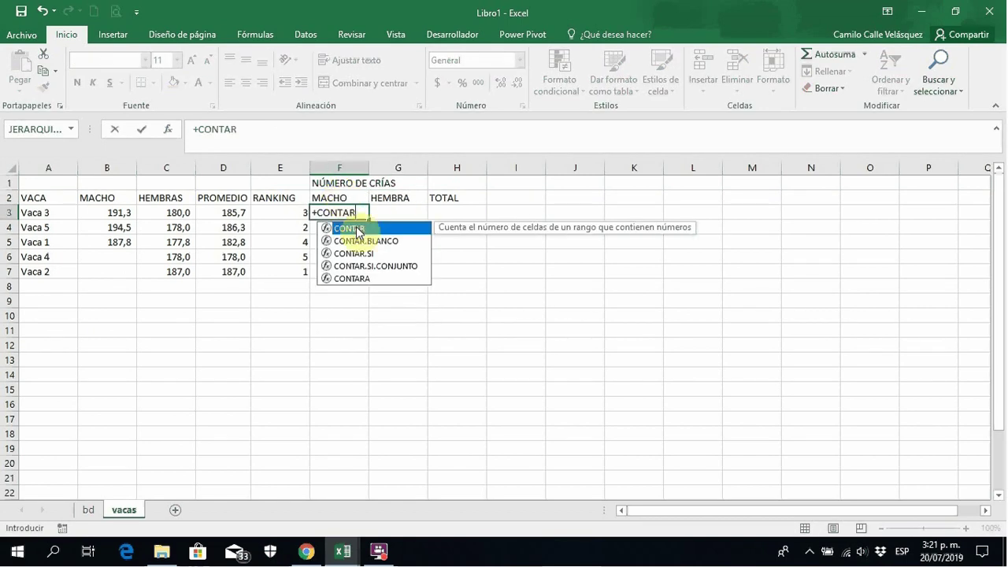
double_click(393, 268)
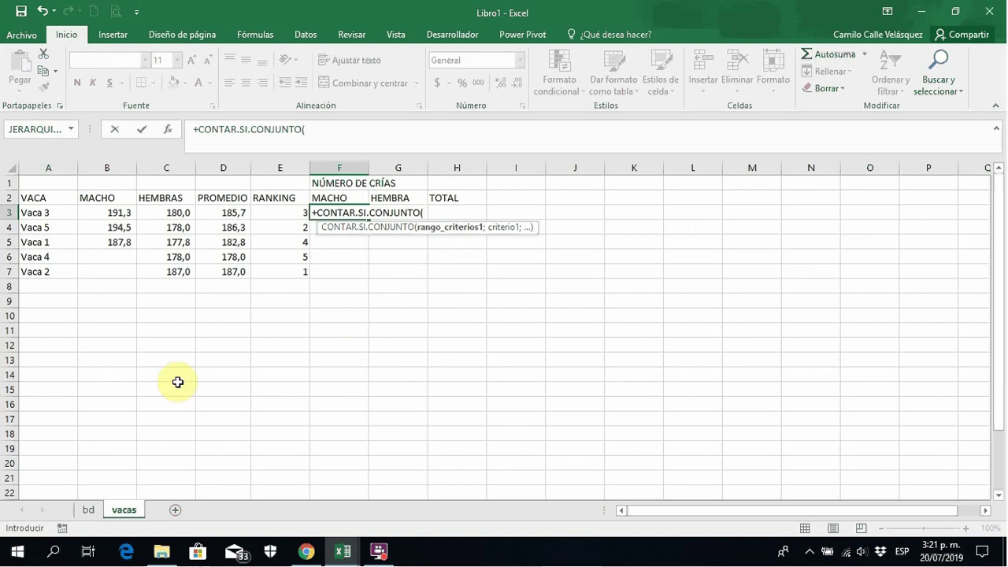
click(91, 511)
click(155, 165)
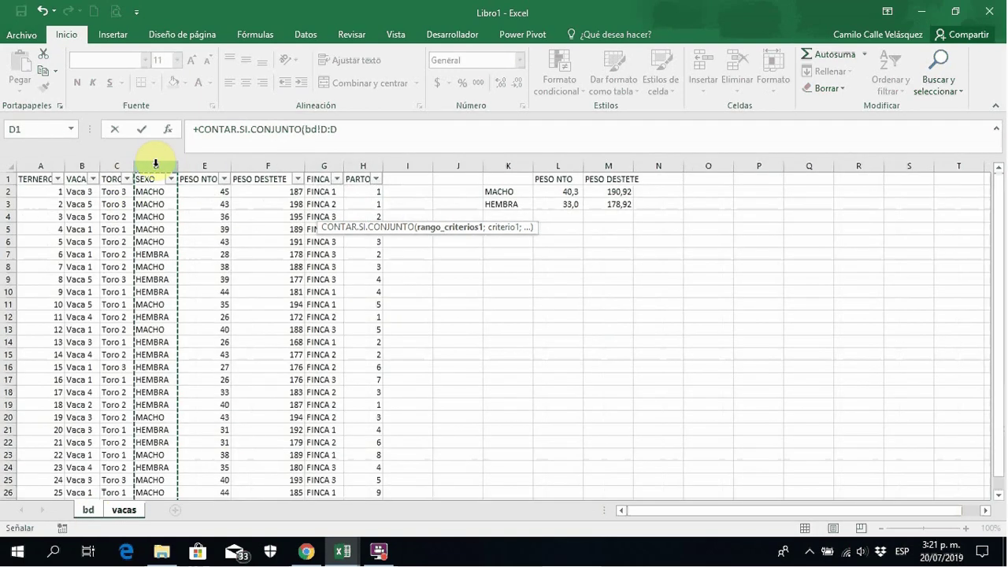
key(F4)
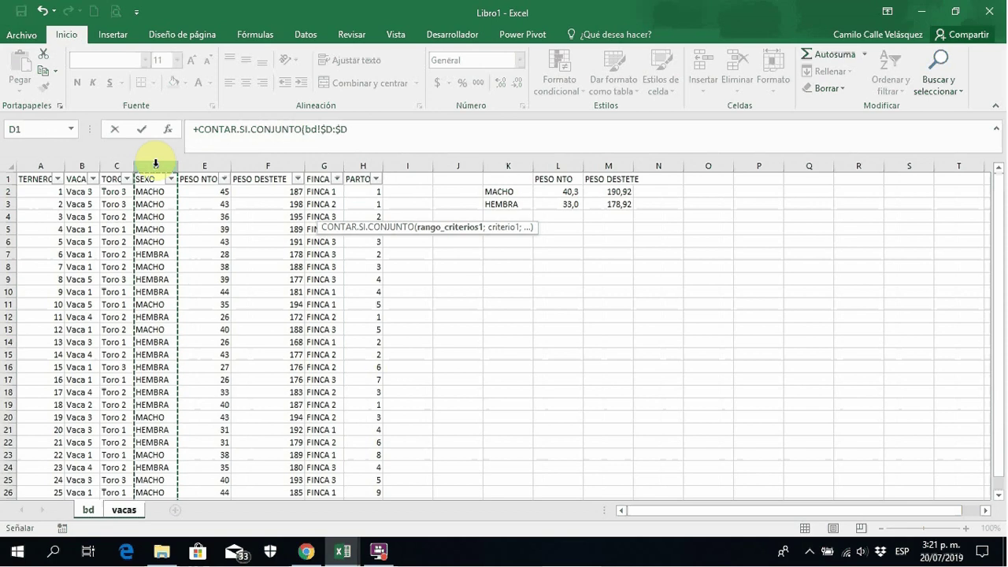
text(;)
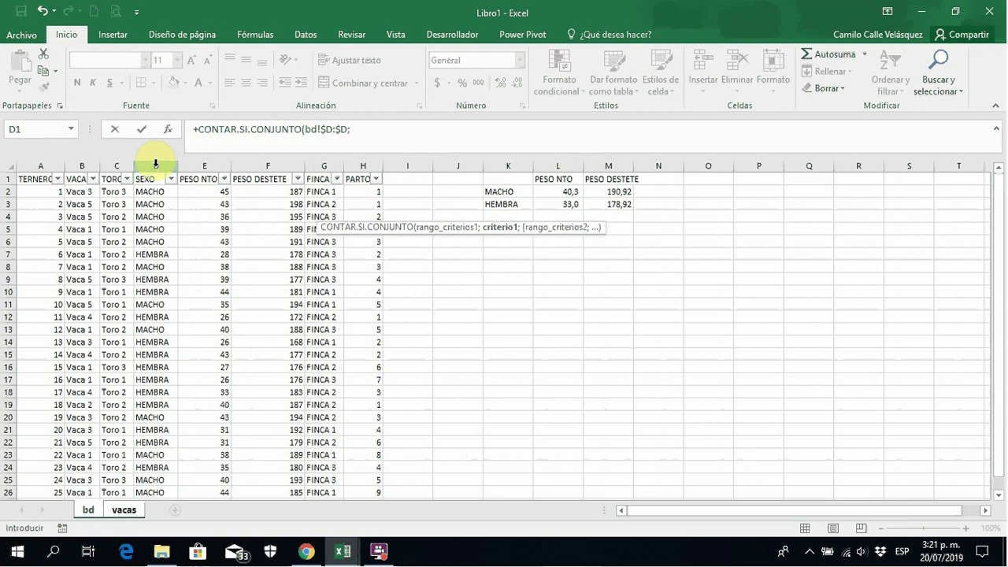
click(124, 511)
click(334, 196)
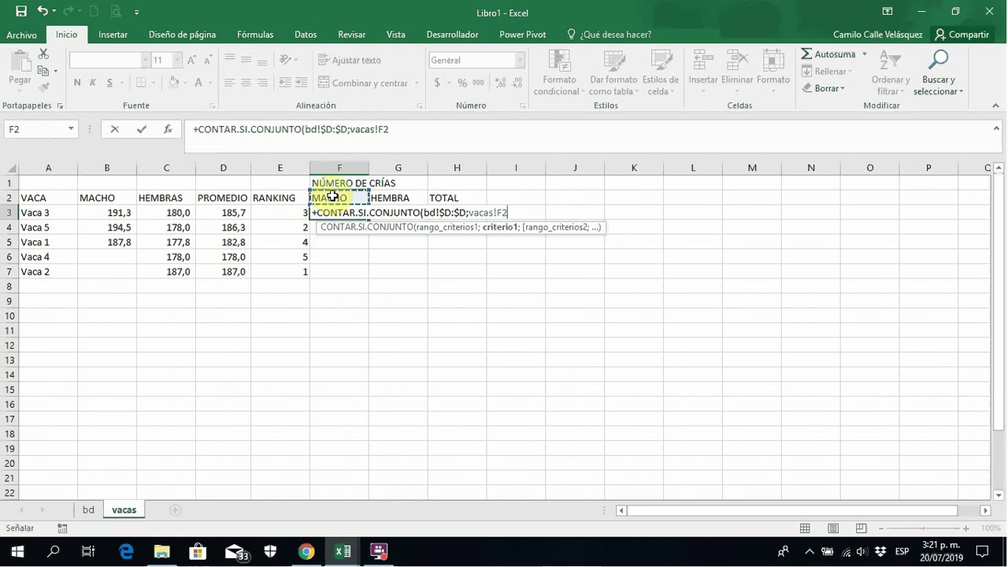
key(F4)
text(;)
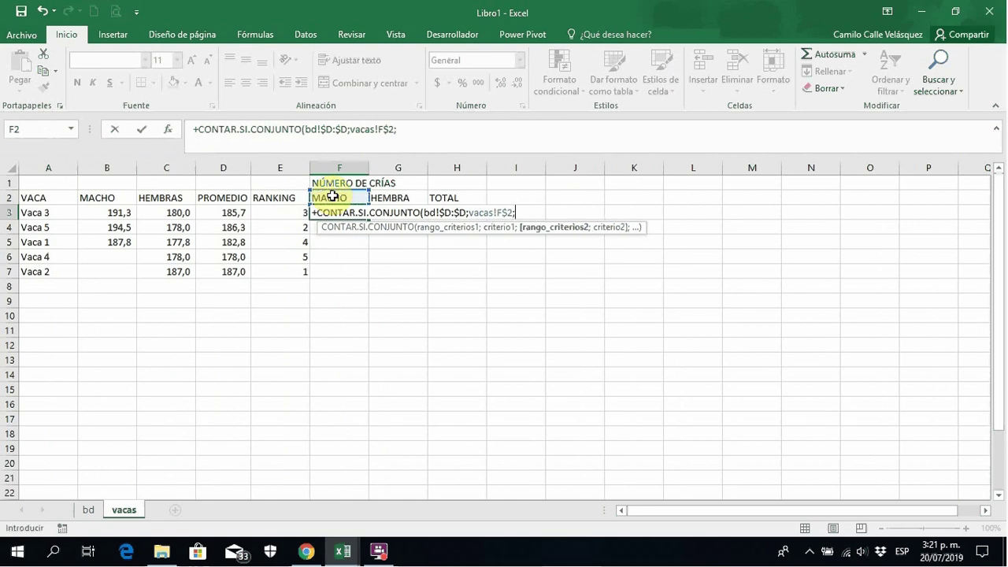
Complete the F3 formula with the cow column bd!$B:$B as second criteria range and vacas!$A3 as its criterion.
click(87, 510)
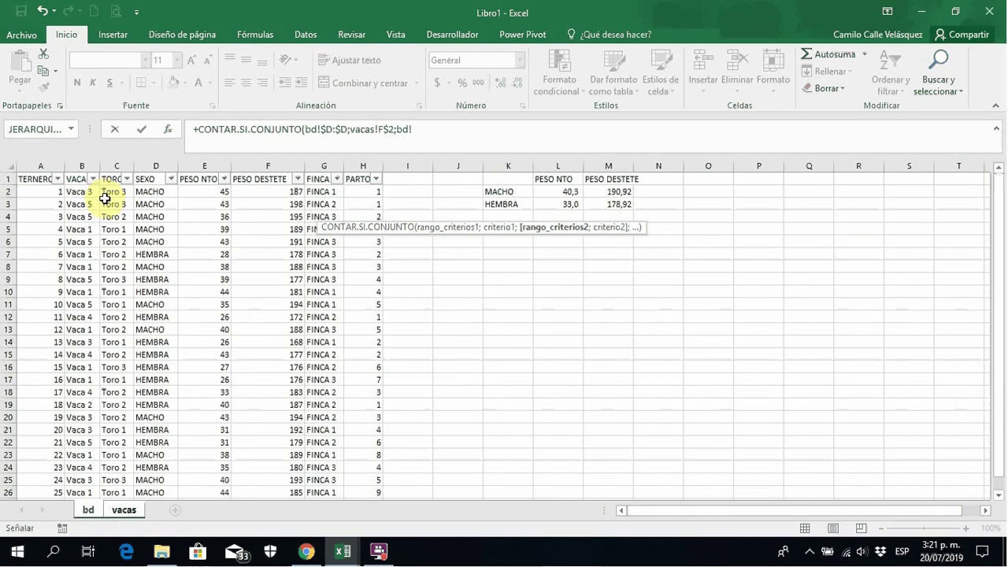
click(85, 164)
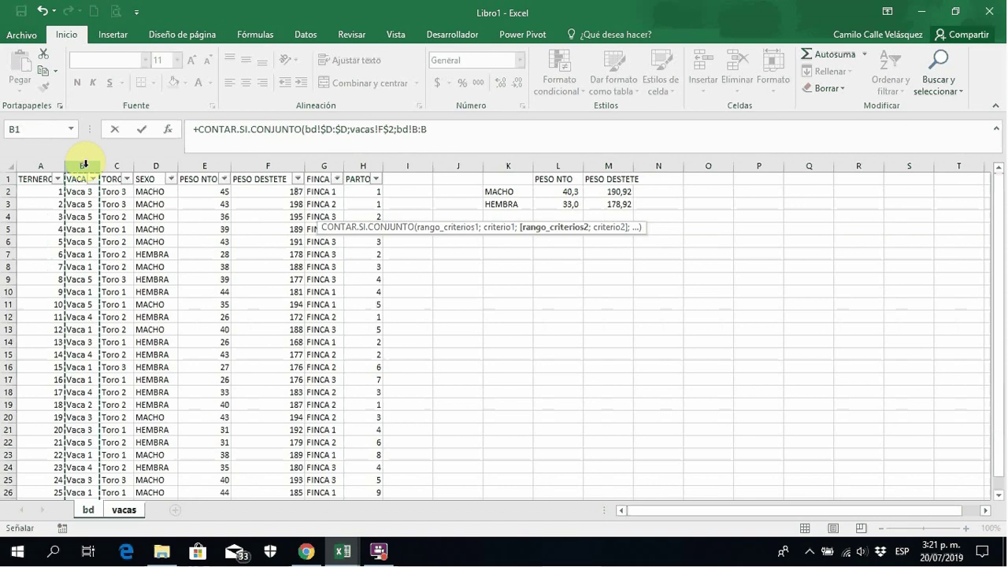
key(F4)
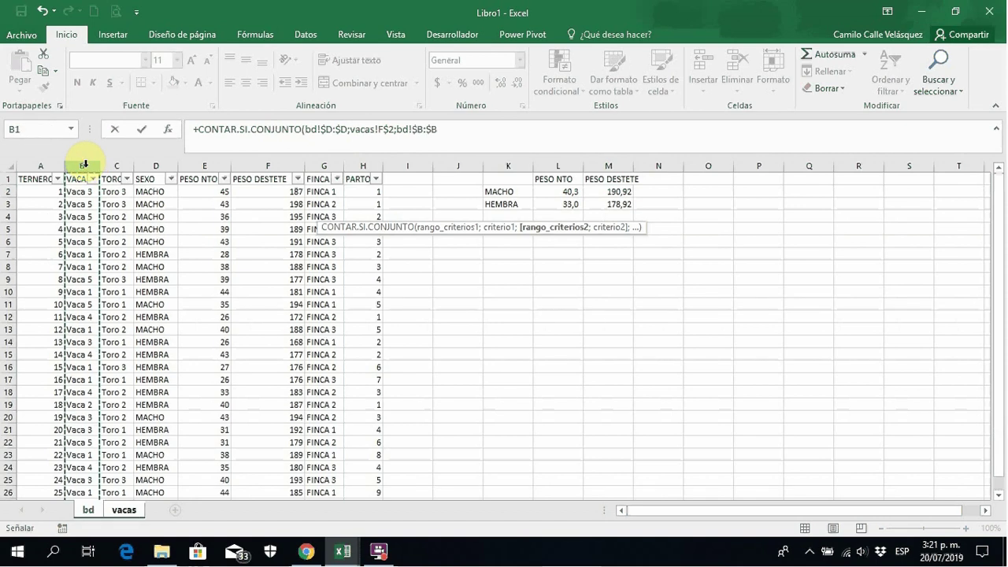
text(;)
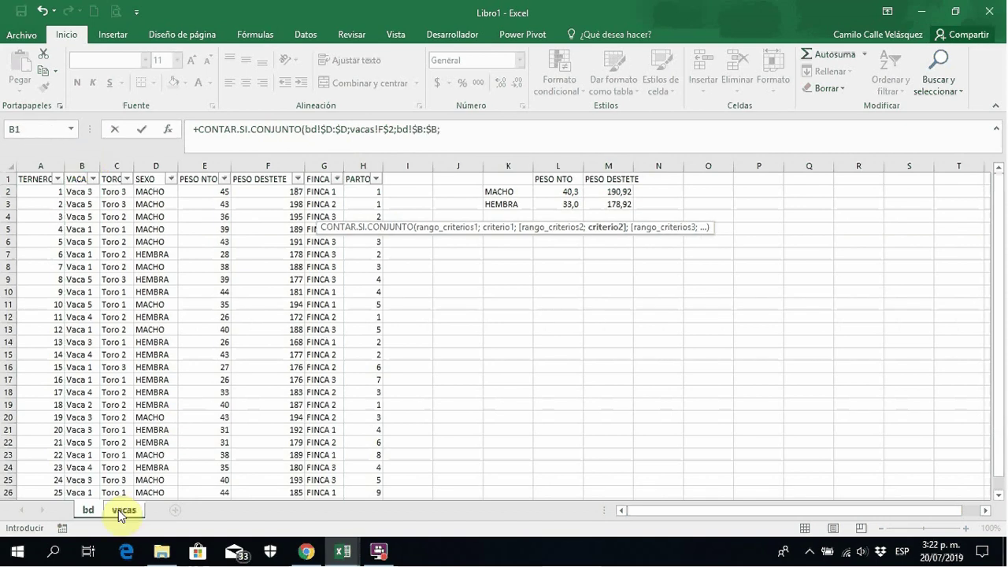
click(123, 510)
click(55, 212)
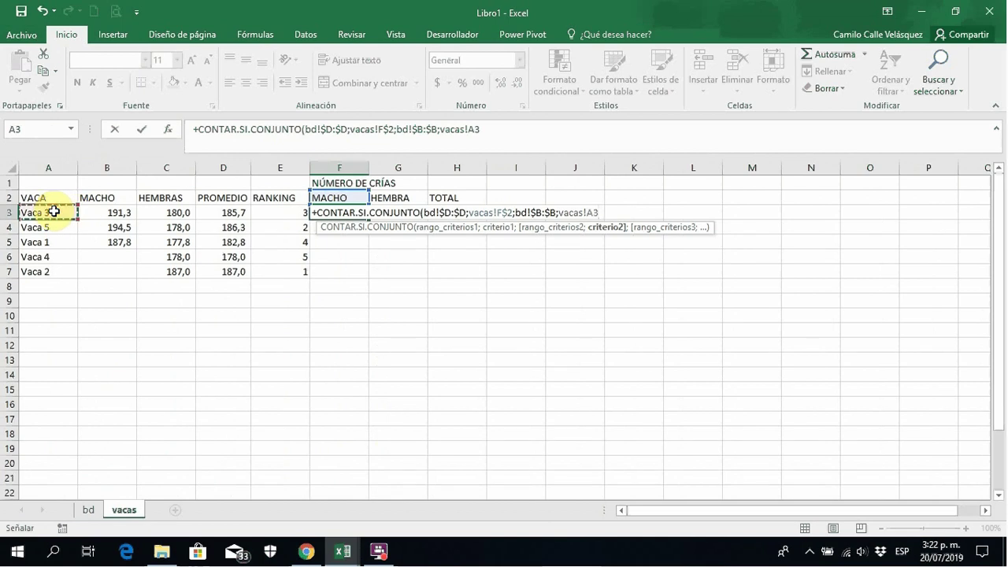
key(F4)
key(Return)
Fill the F3 counting formula across to G3 and down to row 7 for all cows.
key(Up)
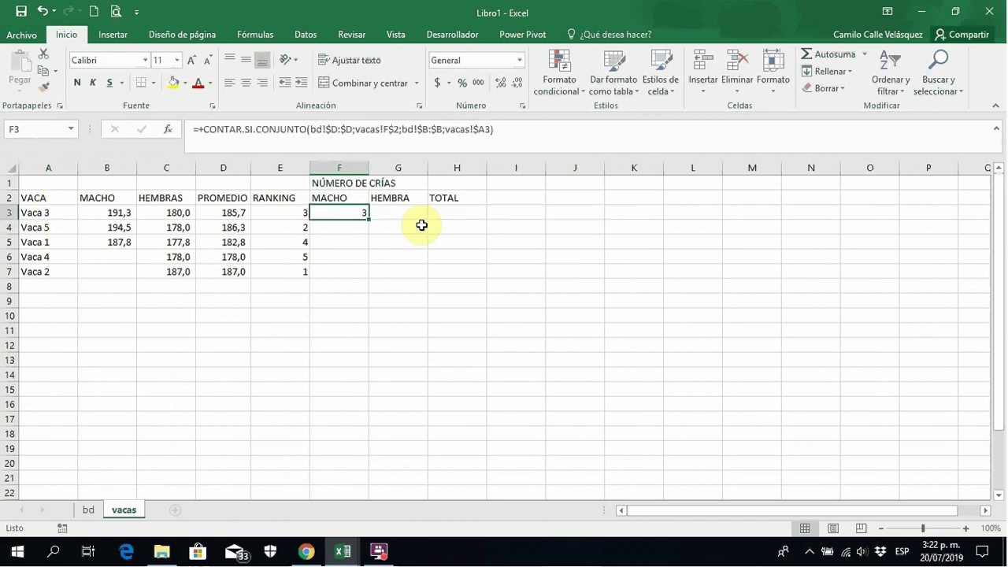
drag(369, 219, 441, 218)
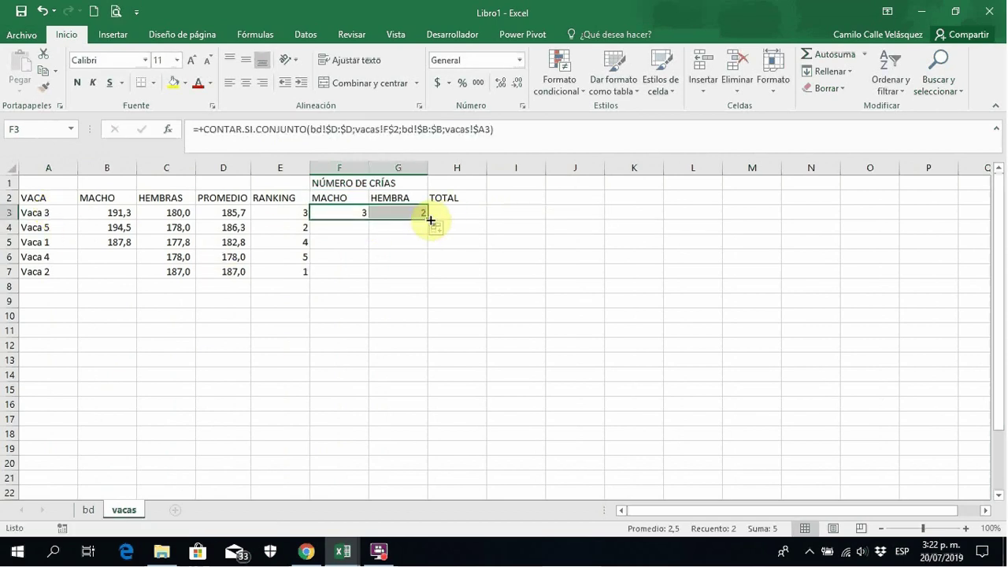
double_click(429, 220)
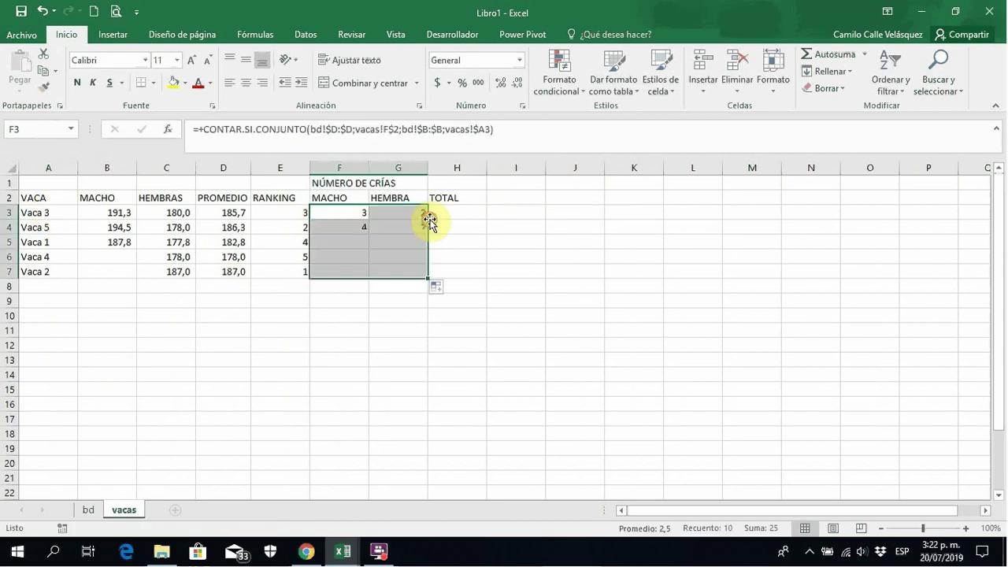
Compare the male and female calf counts with the averages and rankings, especially for Vaca 2 and Vaca 5.
click(342, 259)
click(355, 271)
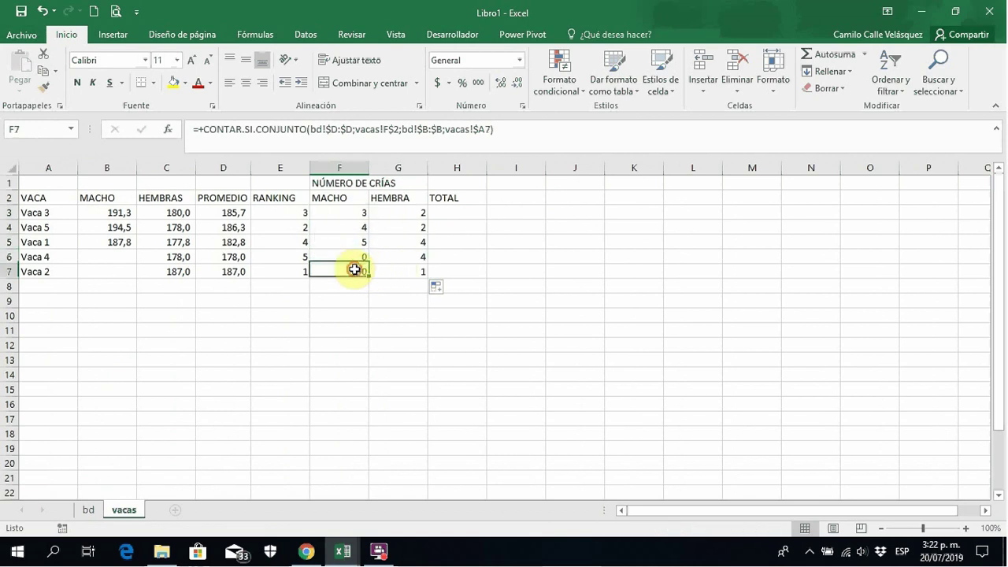
click(401, 268)
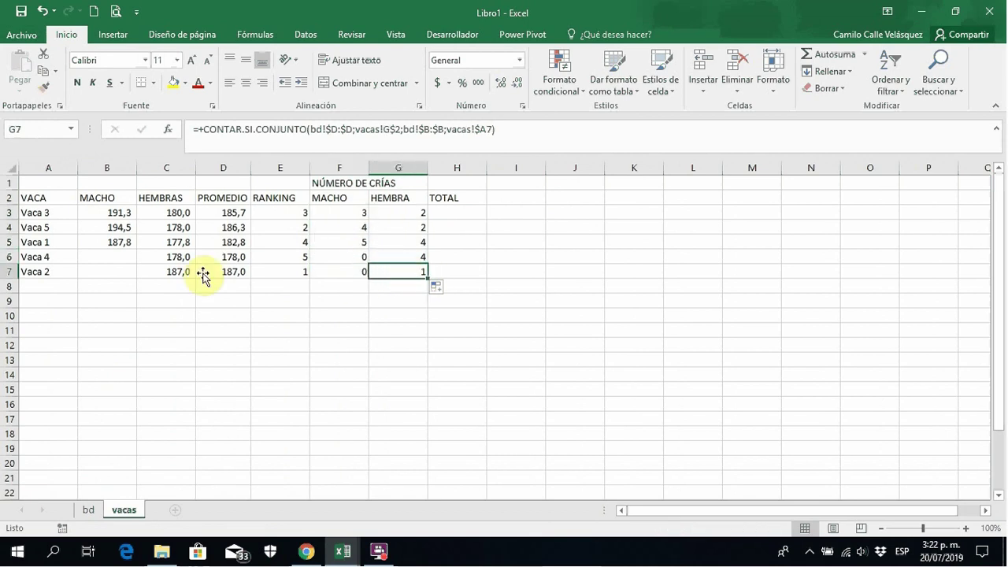
click(297, 271)
drag(45, 271, 270, 272)
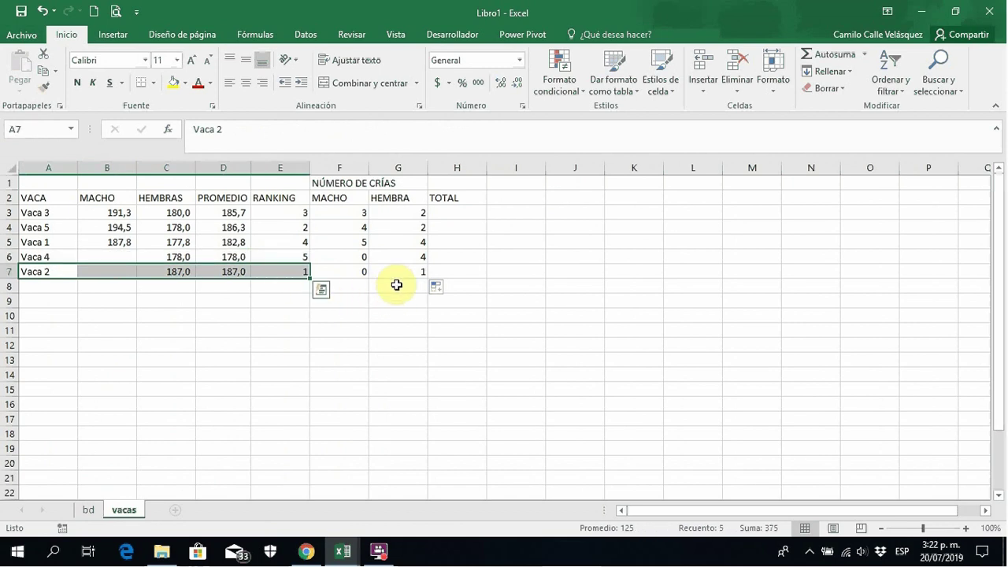
drag(418, 271, 68, 270)
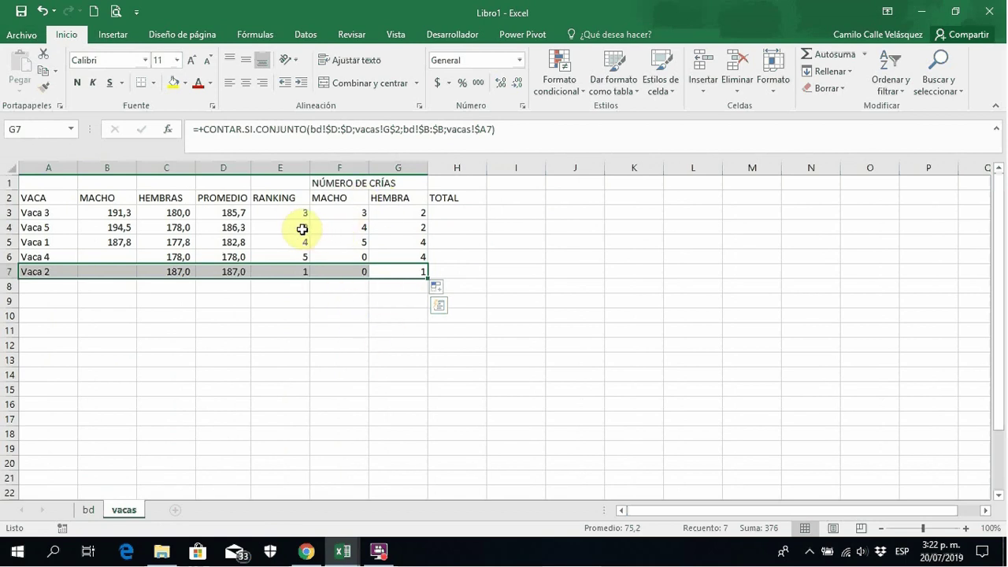
drag(299, 228, 35, 228)
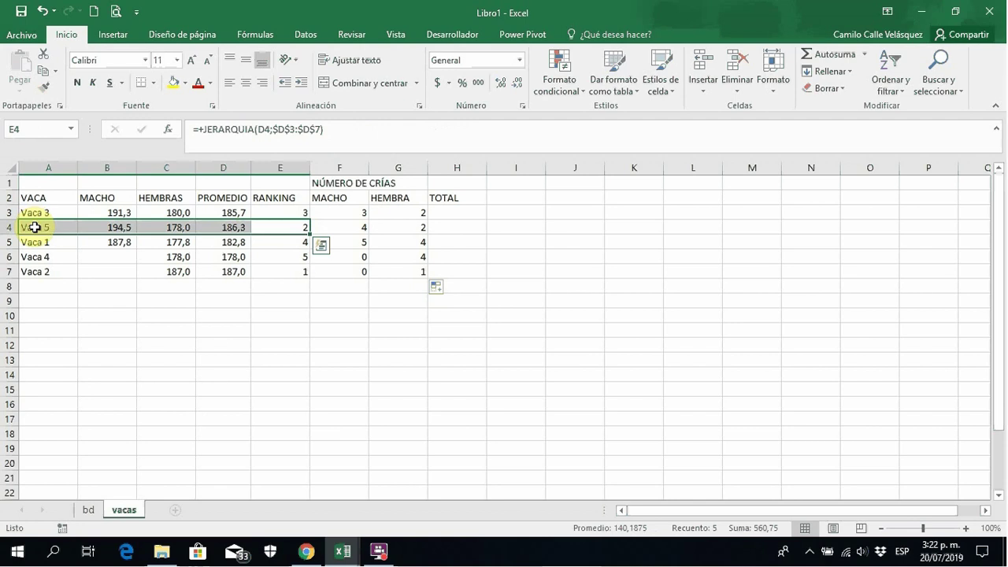
drag(35, 228, 293, 227)
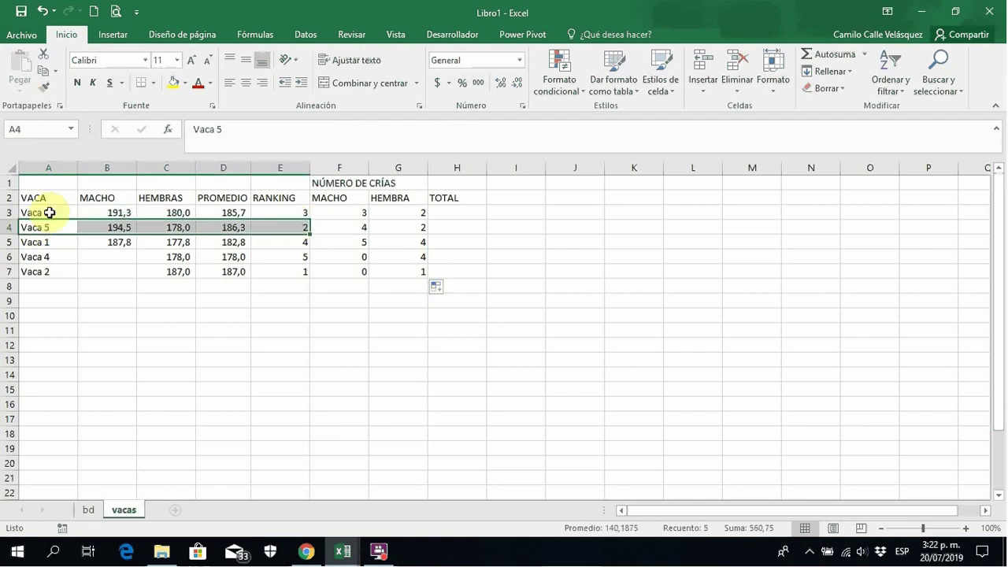
drag(49, 212, 275, 266)
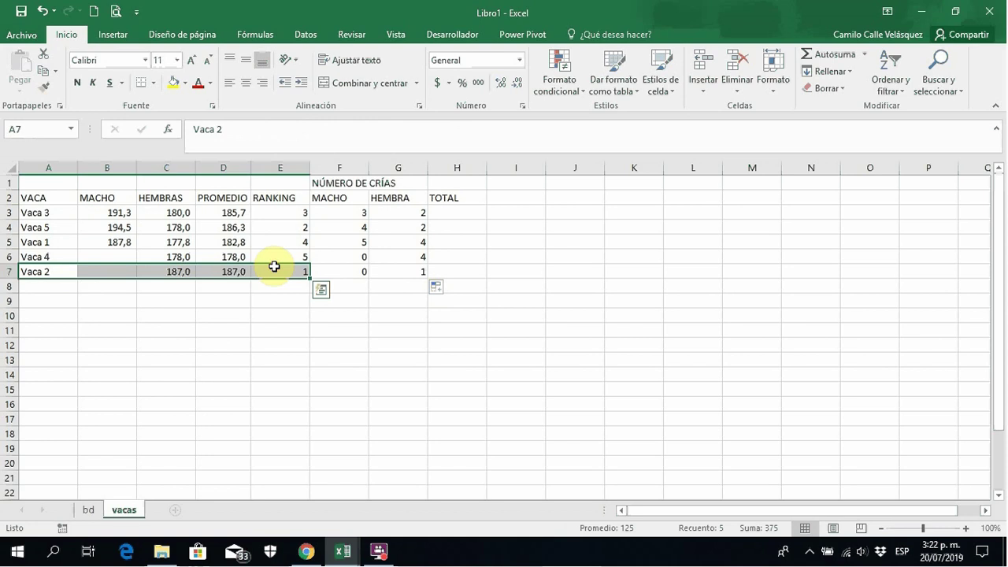
drag(39, 225, 268, 232)
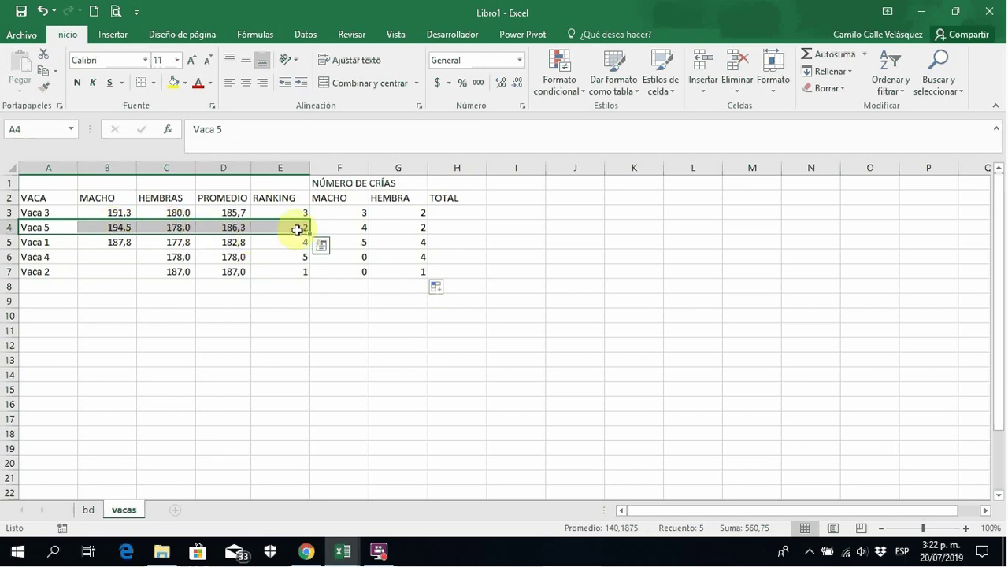
click(362, 227)
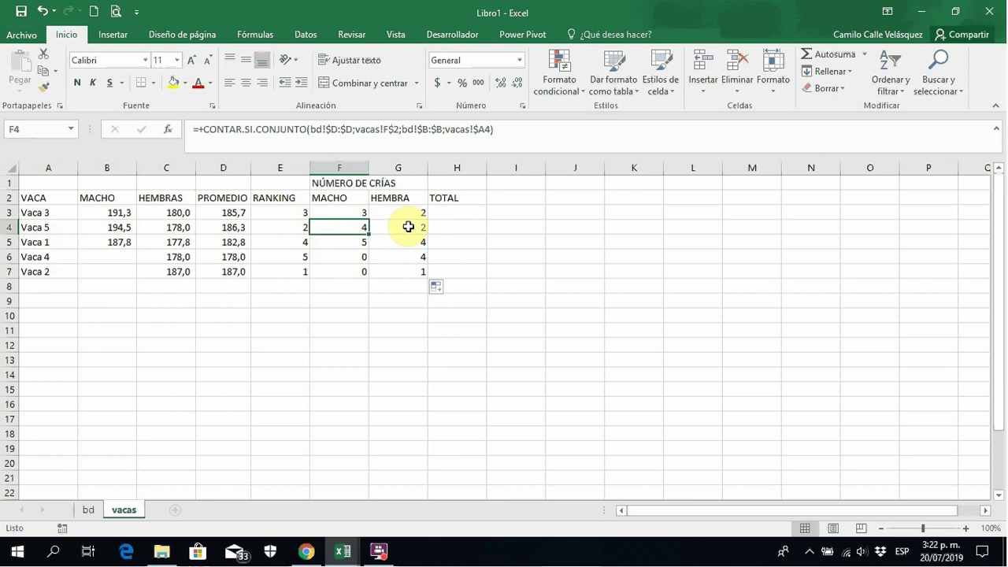
click(408, 227)
Sum the male and female calves in H3 with SUMA(F3:G3) and fill the formula down to H7.
click(458, 213)
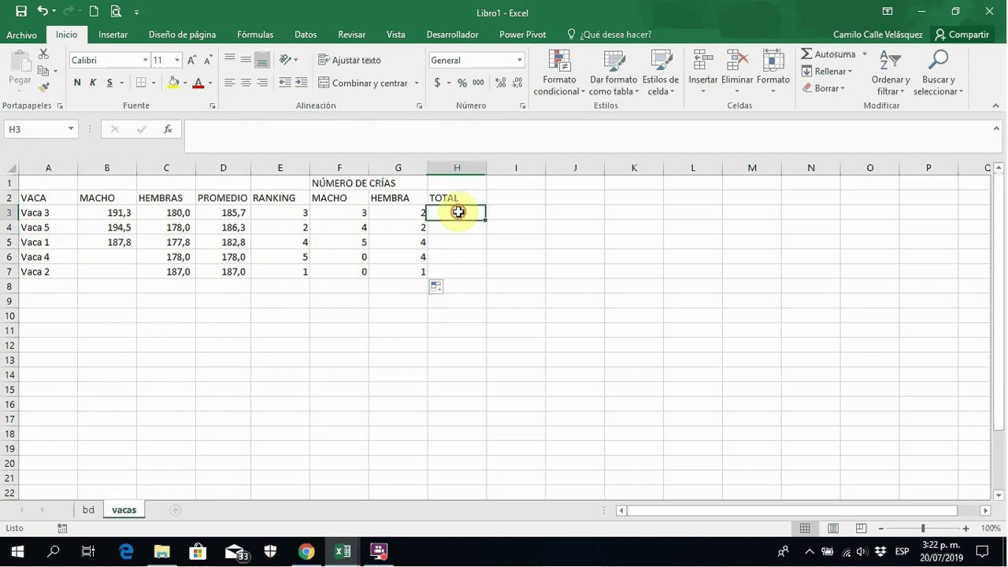
text(+SUMA)
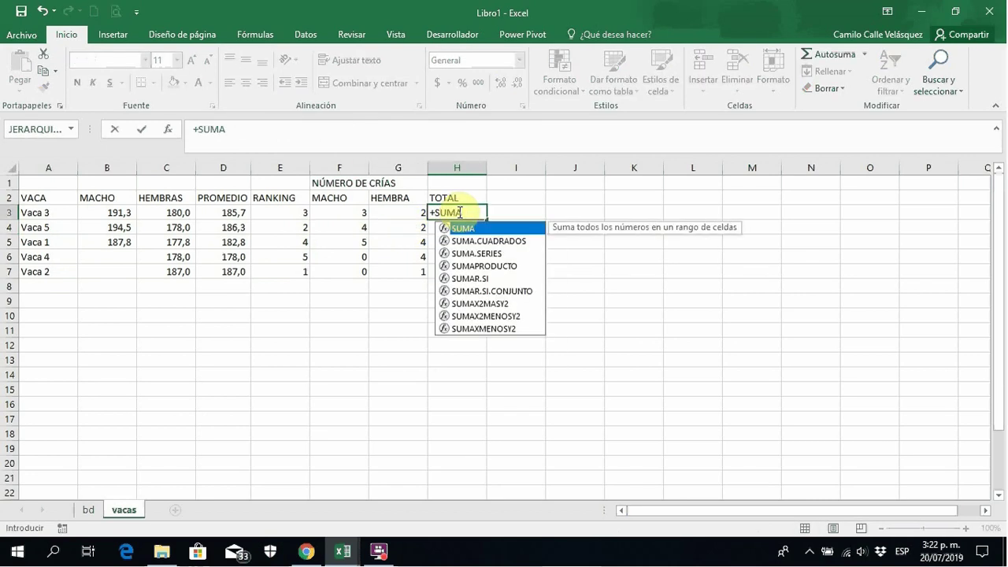
text(()
key(Left)
key(shift+Left)
key(Return)
click(459, 213)
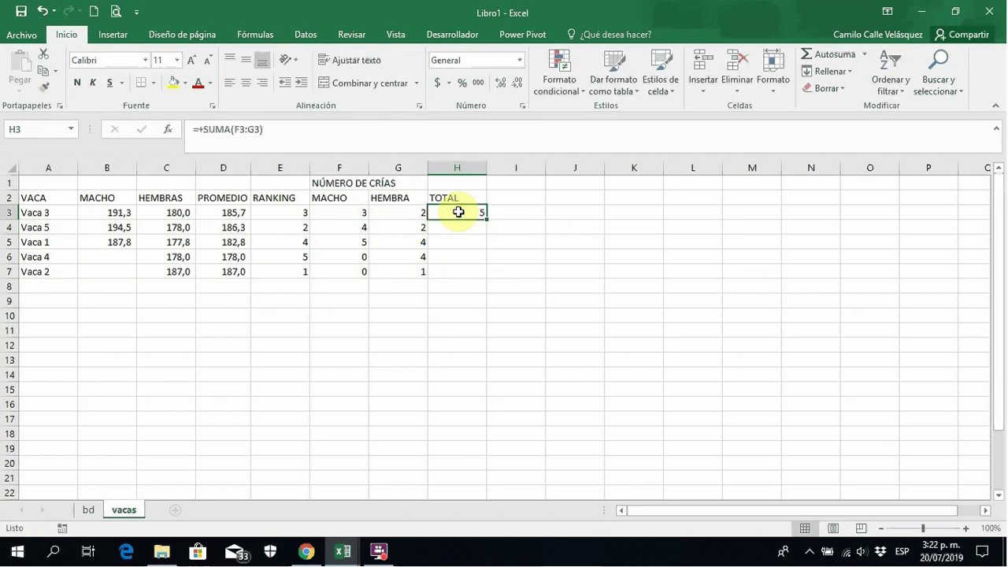
double_click(486, 219)
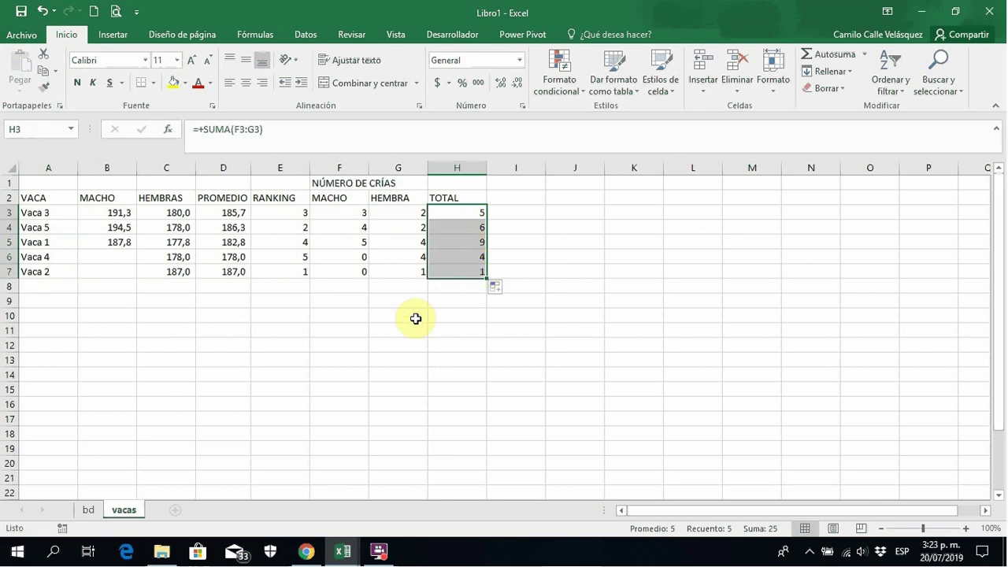
click(315, 356)
click(223, 360)
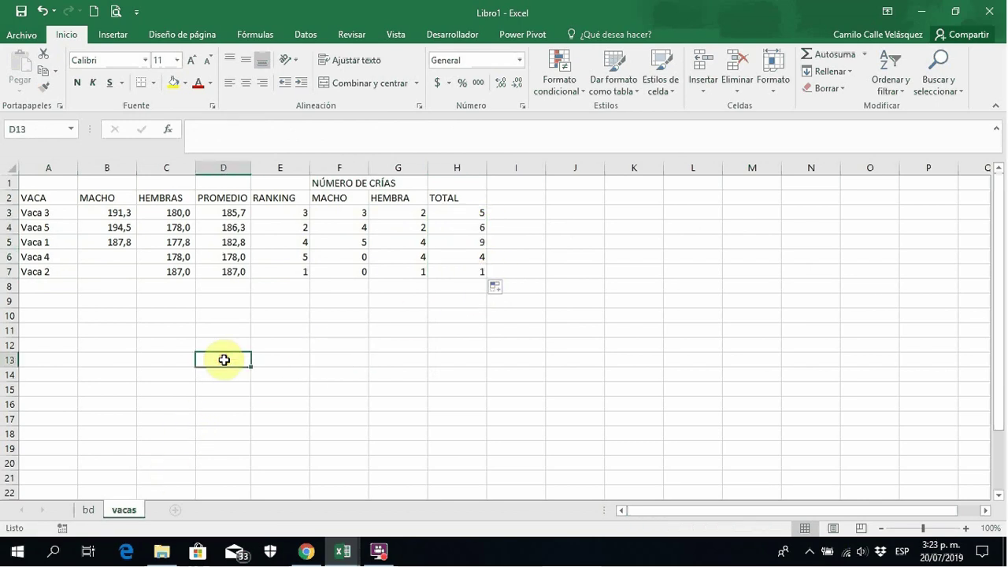
click(129, 461)
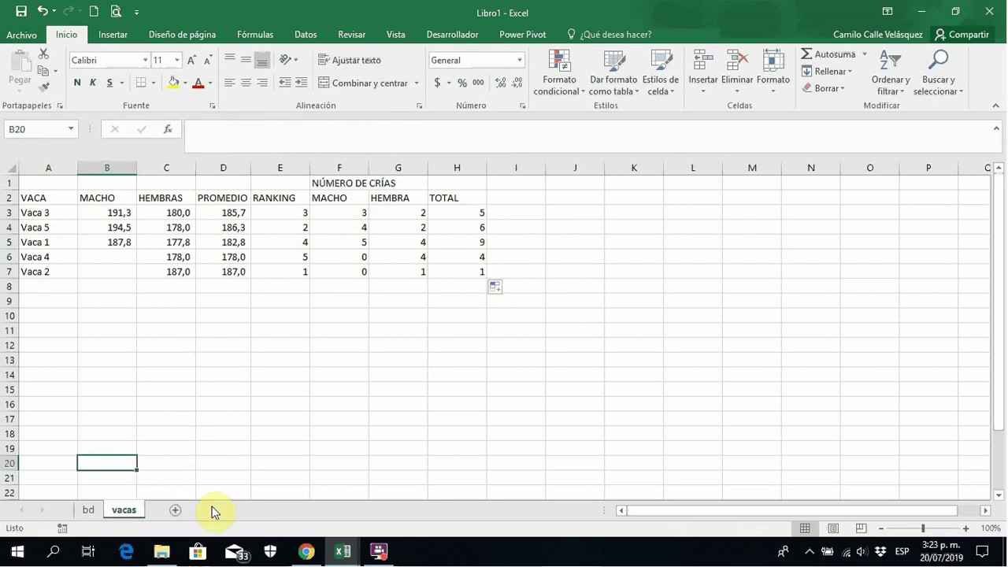
Add a new worksheet after the vacas sheet and name it TOROS.
click(174, 510)
double_click(167, 509)
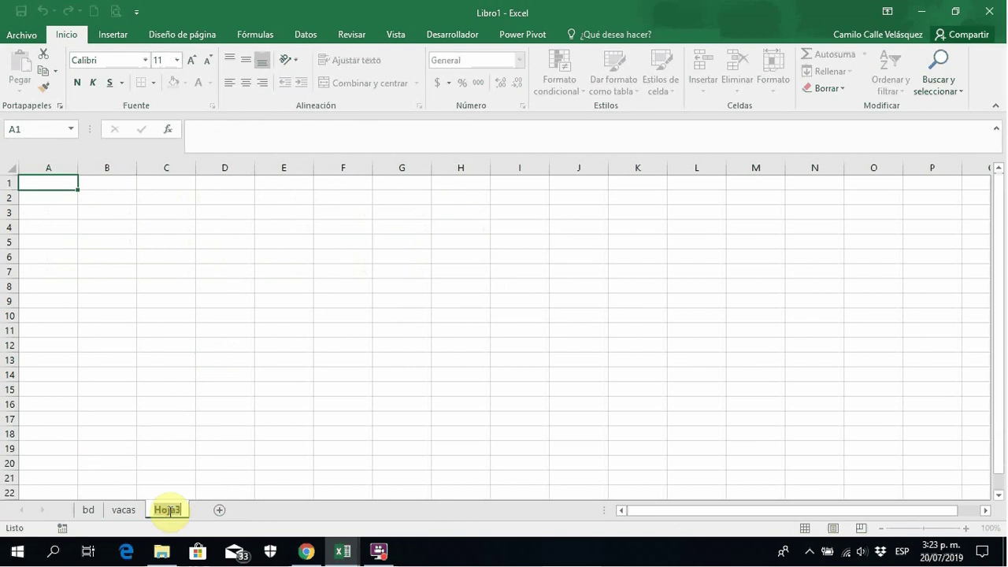
text(TOROS)
key(Return)
click(140, 315)
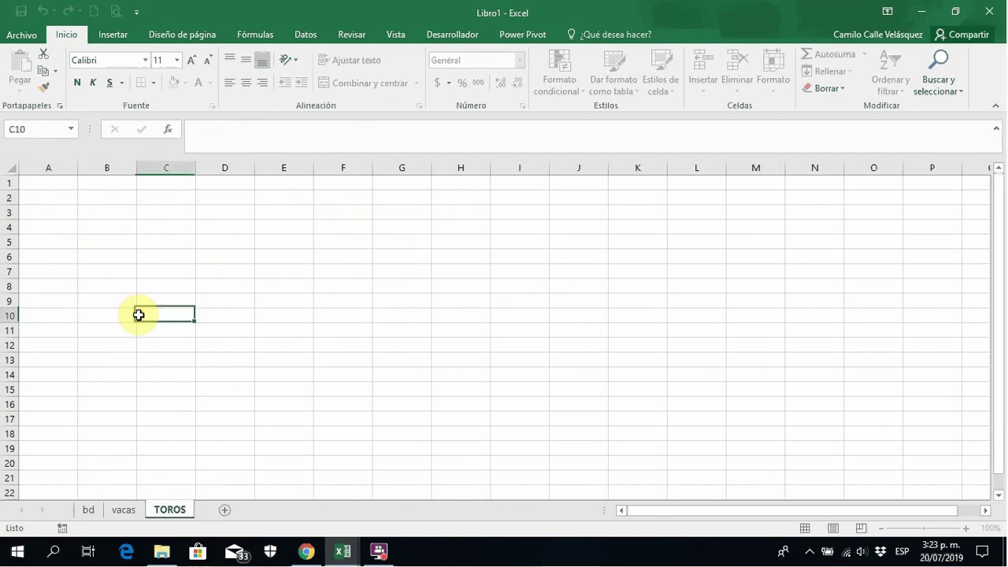
Copy the TORO column from the bd sheet and paste it as values into column A of the TOROS sheet.
click(90, 514)
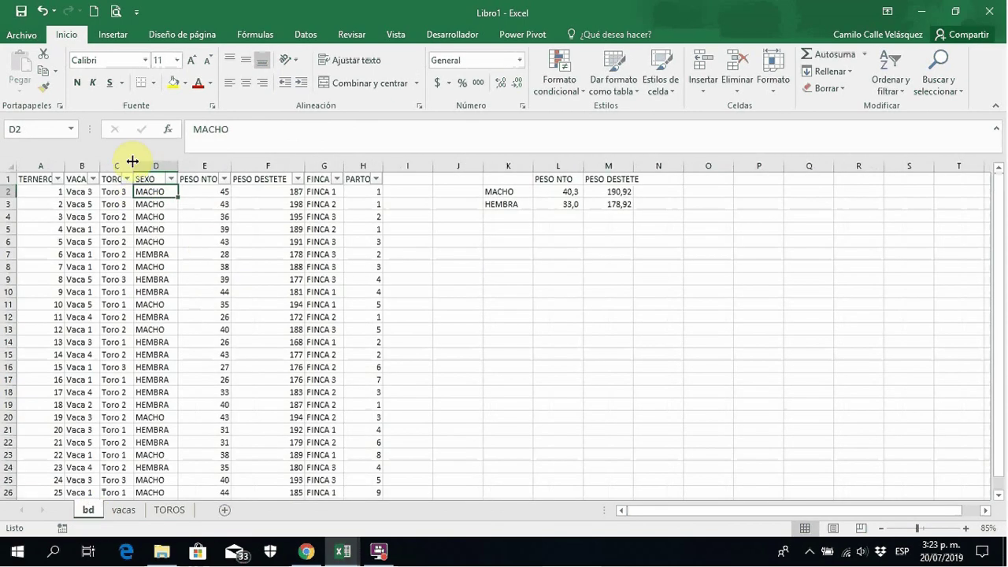
click(117, 163)
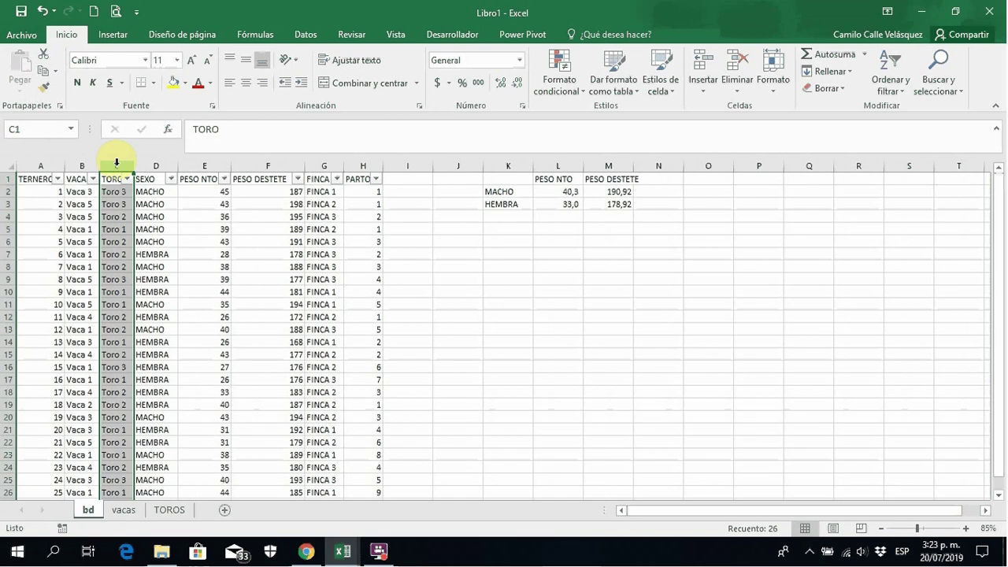
key(ctrl+c)
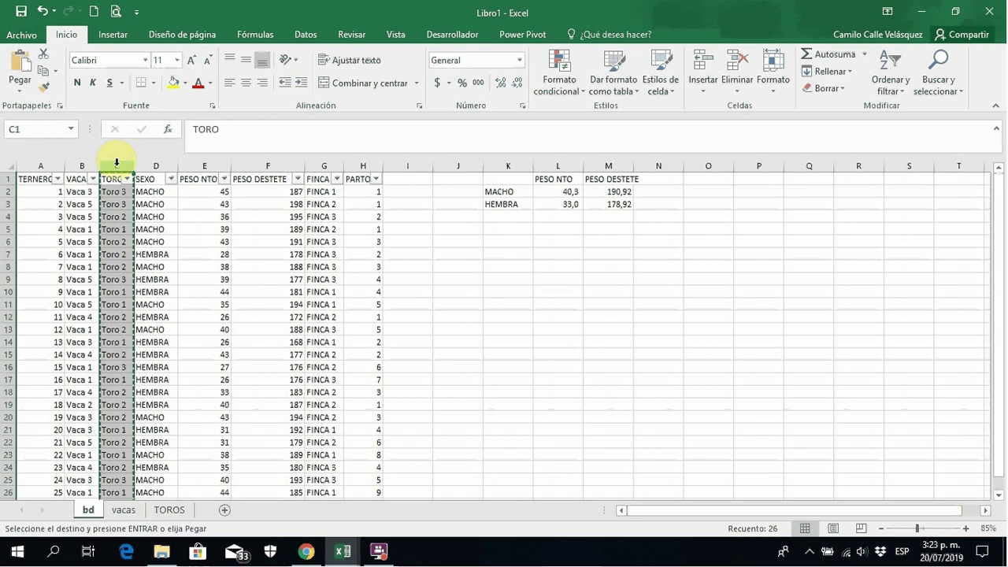
click(178, 510)
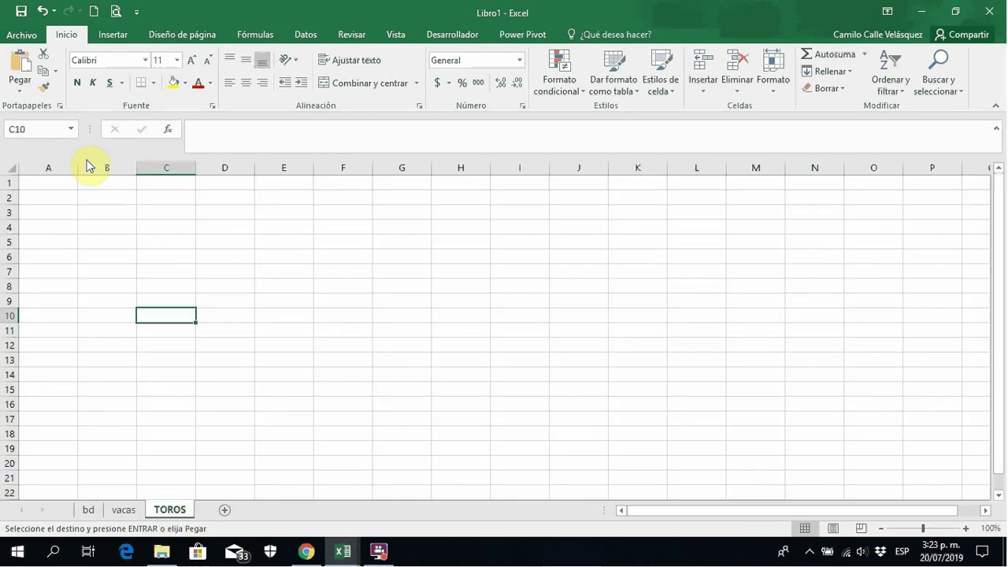
click(61, 167)
right_click(60, 166)
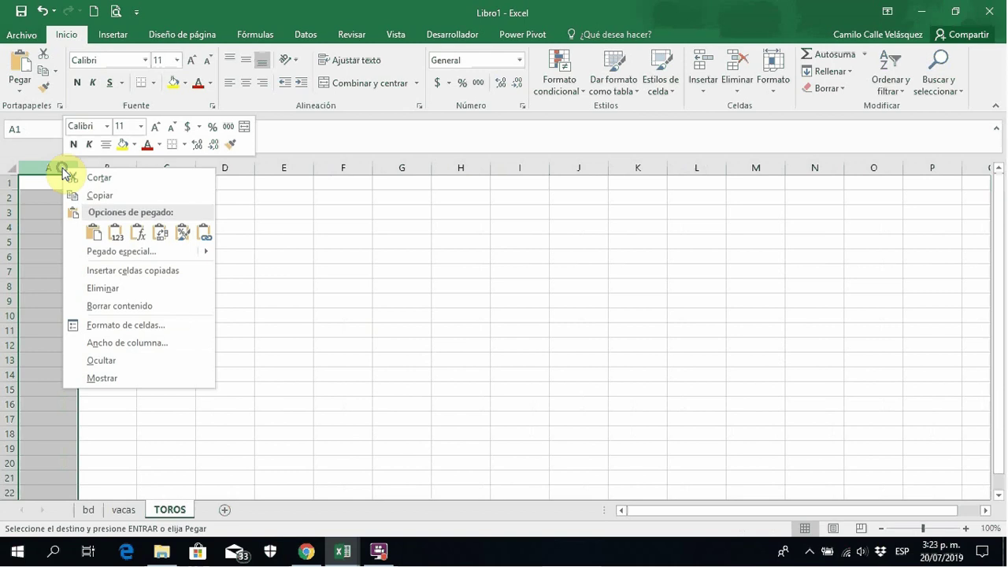
click(115, 237)
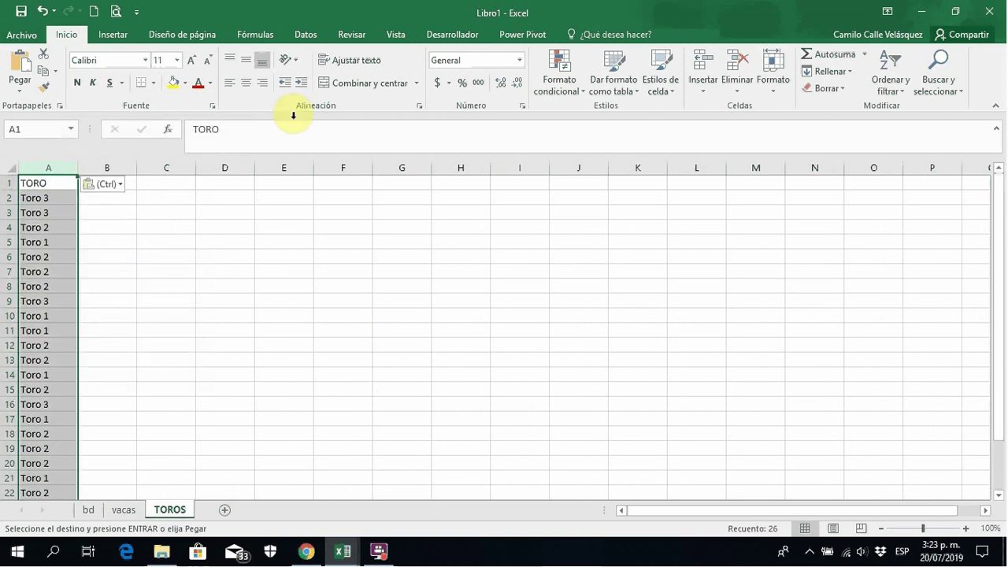
Remove the duplicate bulls from column A, treating TORO as the header.
click(305, 34)
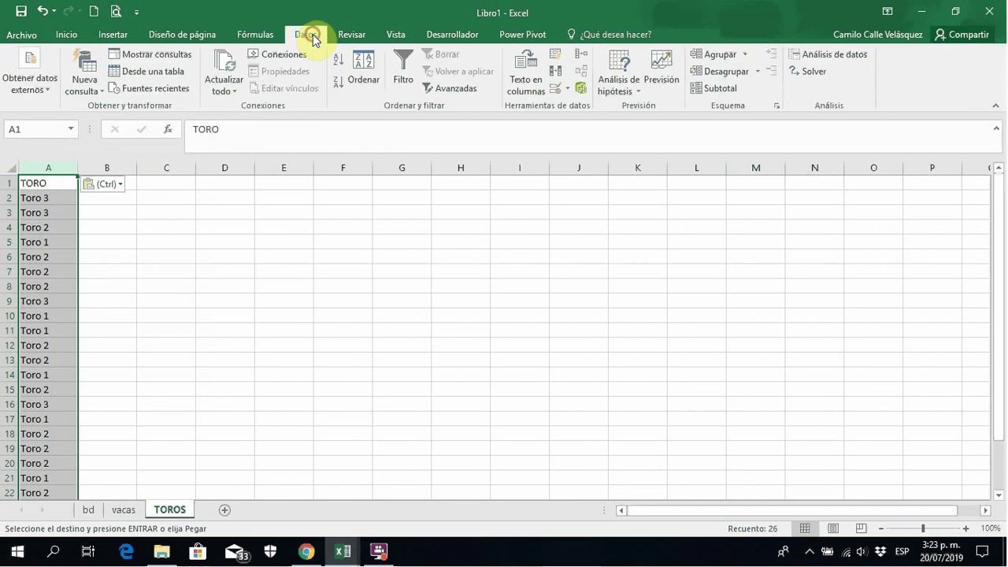
click(555, 77)
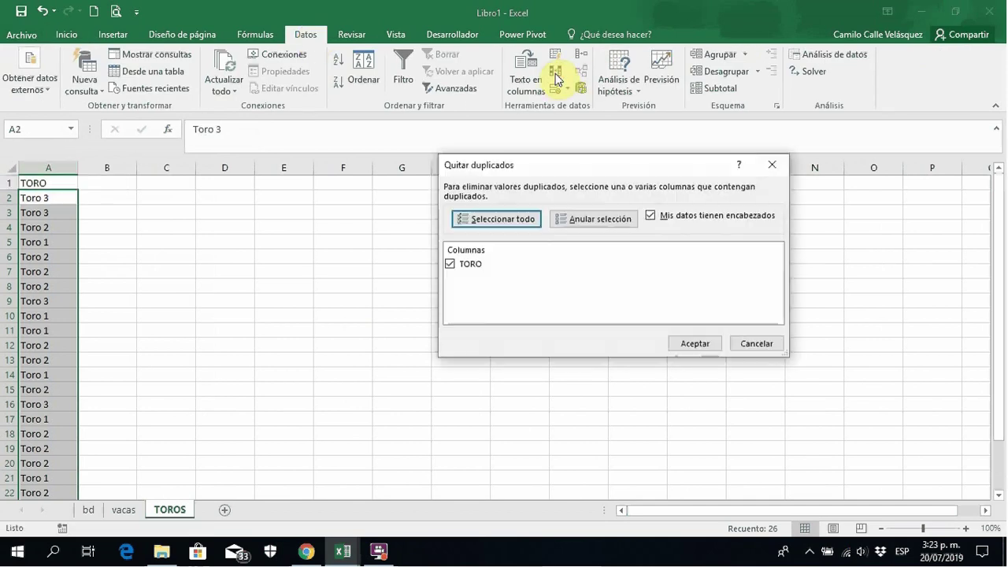
click(650, 215)
click(650, 215)
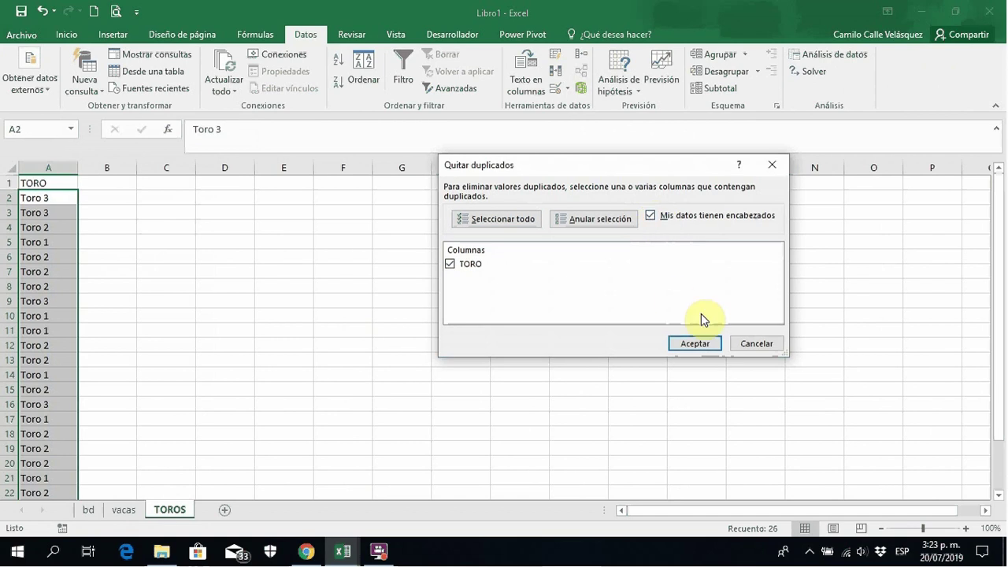
click(690, 342)
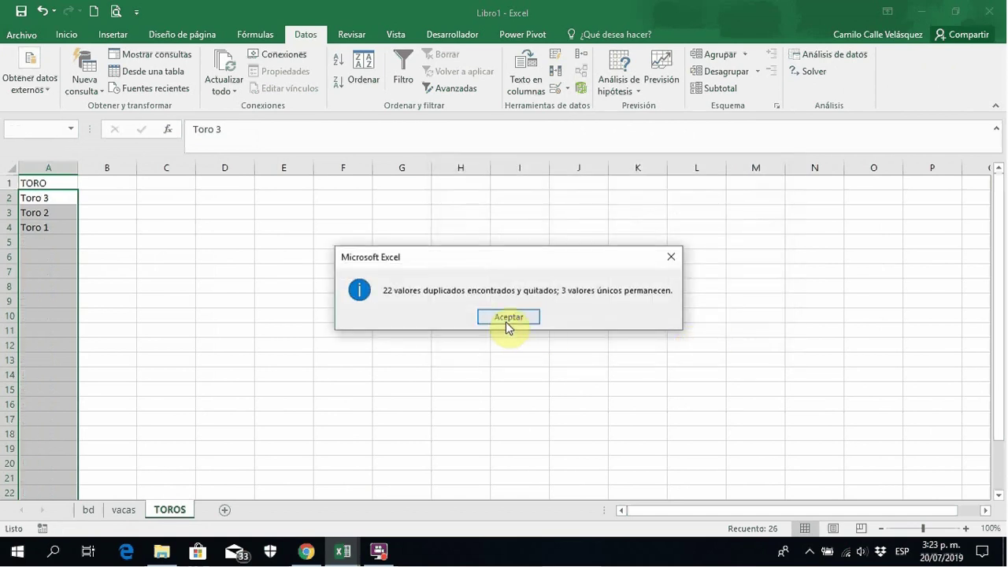
click(506, 320)
Move the bull list in A1:A4 down one row so its TORO header sits in A2.
click(98, 185)
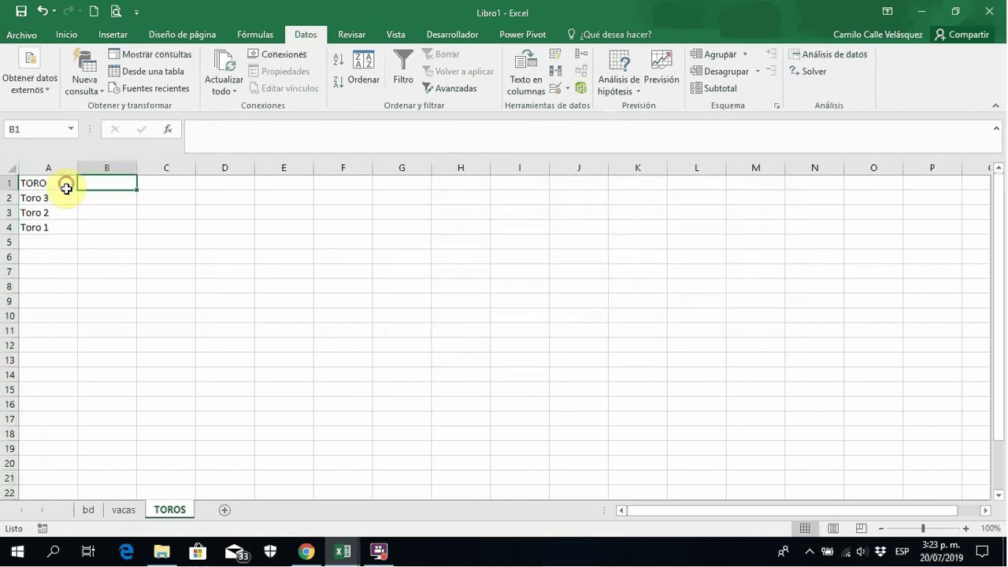
drag(64, 186, 70, 250)
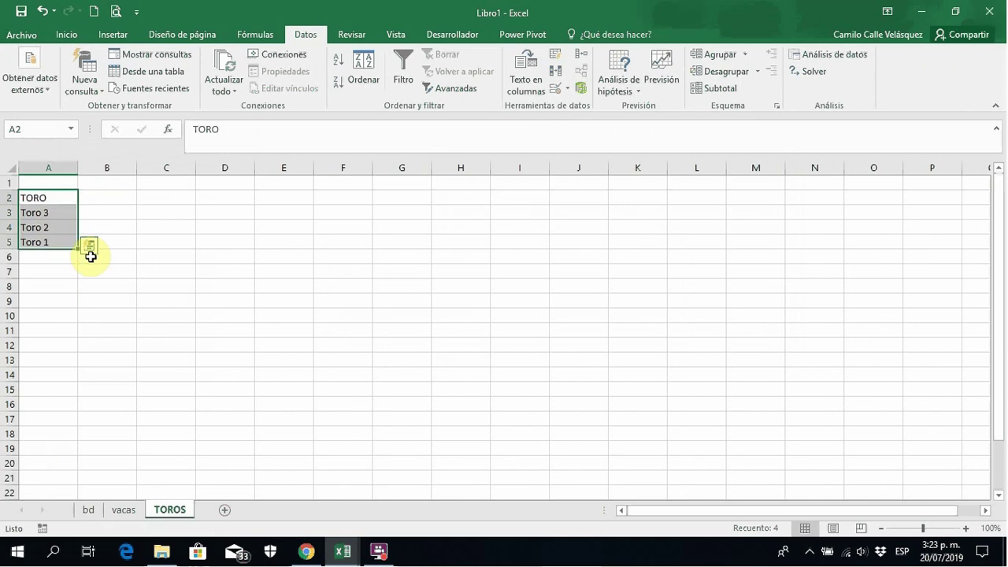
click(113, 184)
drag(45, 196, 76, 237)
Enter the heading PESO NACIMIENTO in B1, with the subheadings MACHO in B2 and HEMBRA in C2.
click(110, 182)
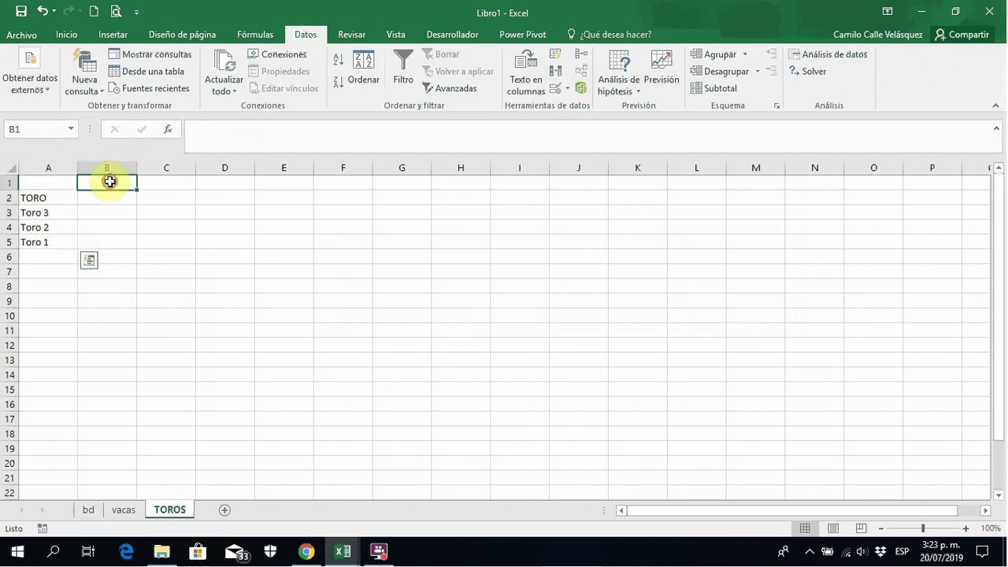
text(PESO NACIMIENTO)
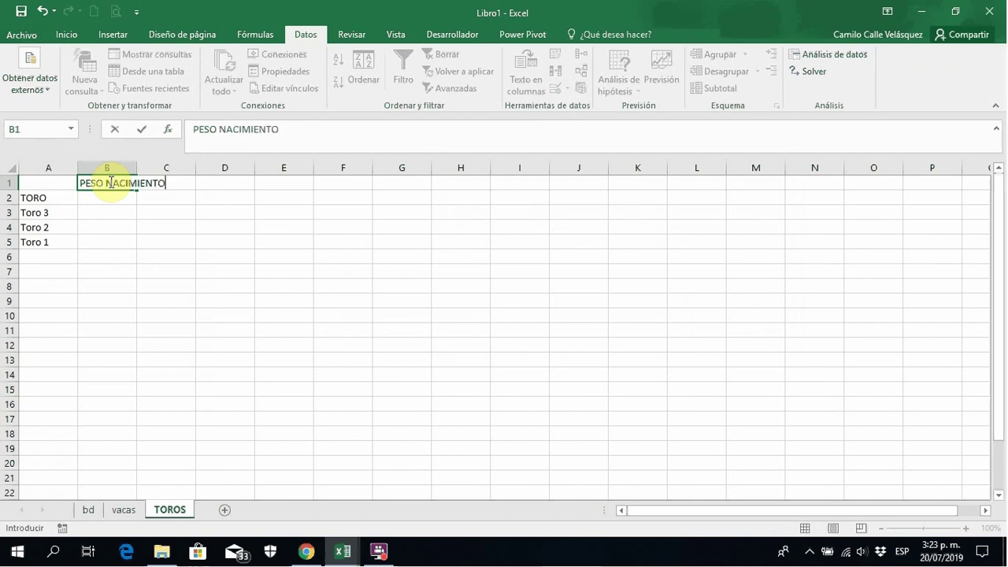
key(Return)
text(MAC)
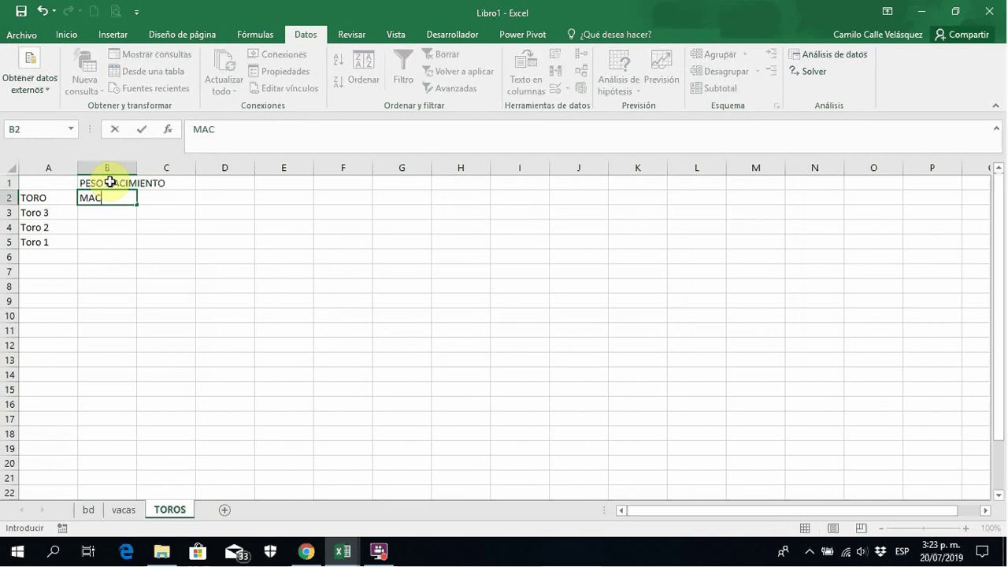
text(HO)
key(Tab)
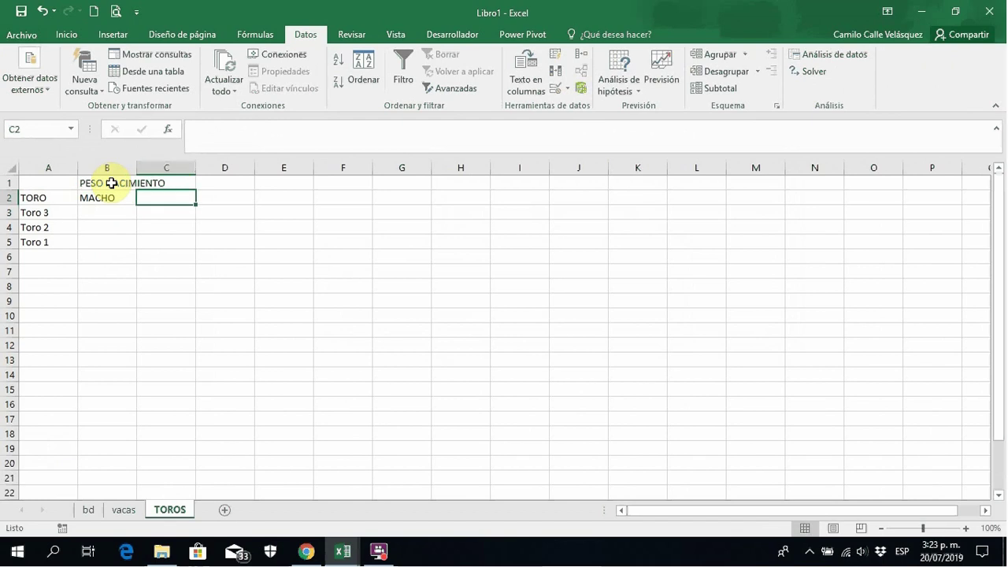
text(HEMBRA)
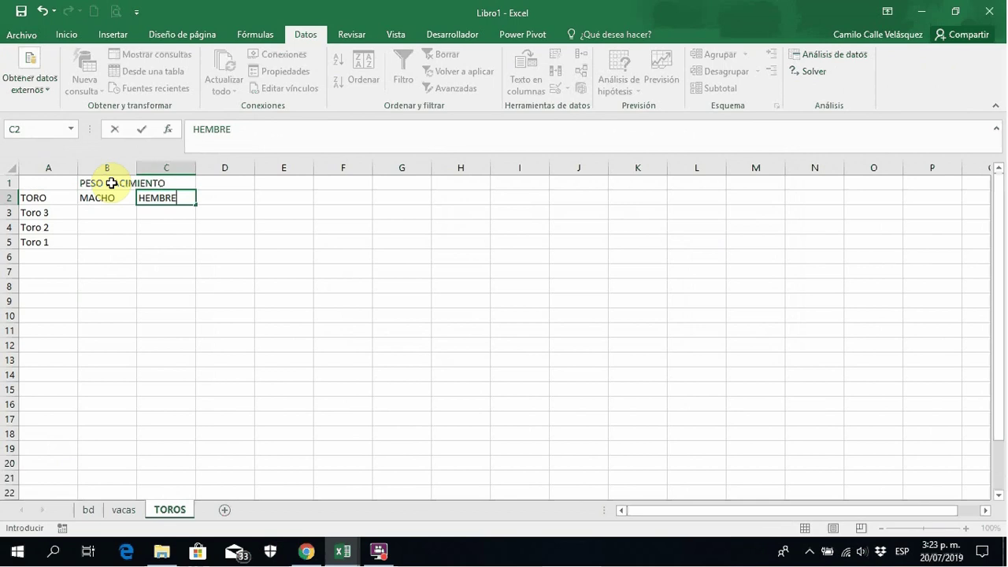
key(Return)
Add the subheading PROMEDIO in D2.
key(Up)
key(Up)
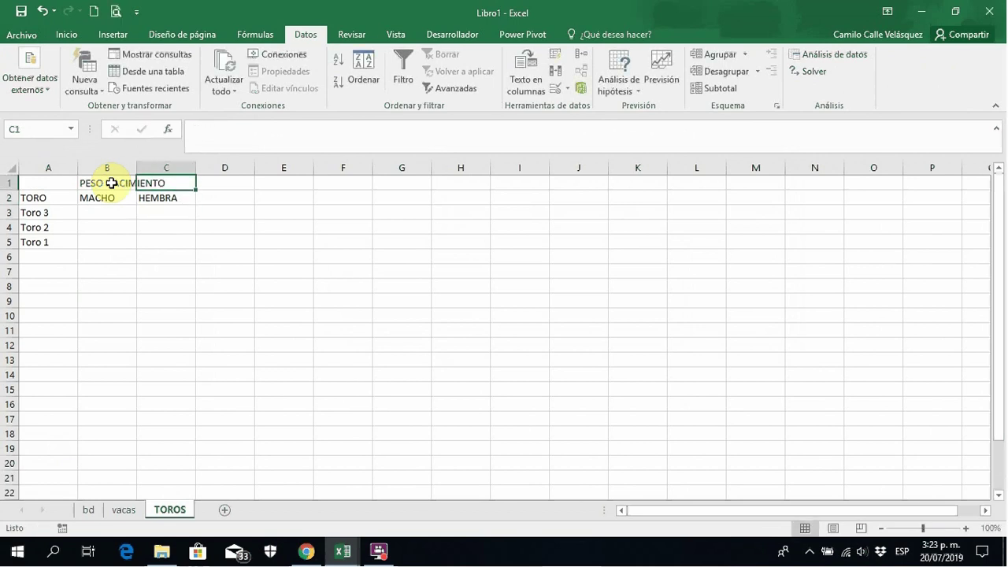
key(Left)
key(Right)
key(Right)
key(Down)
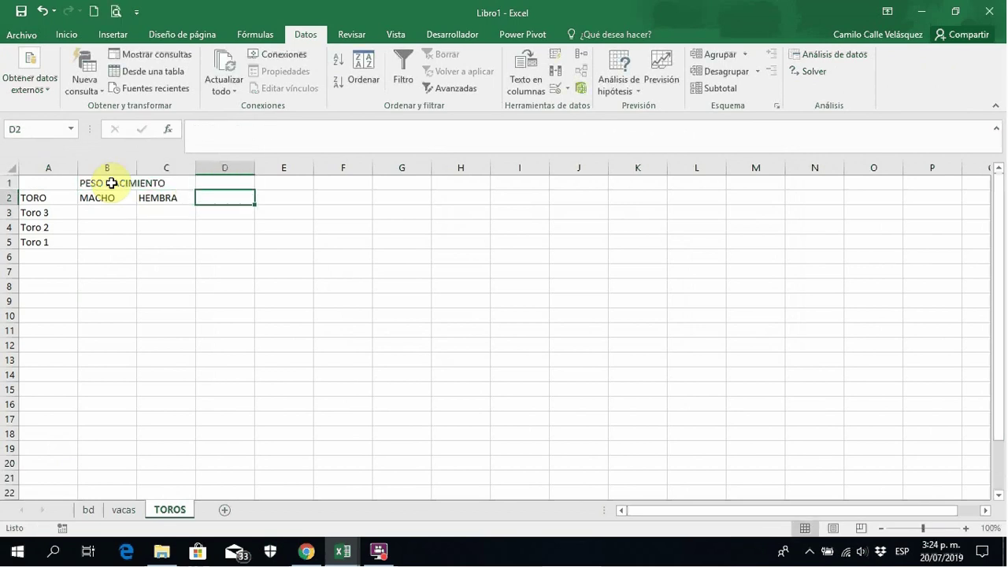
text(PROMEDIO)
key(Right)
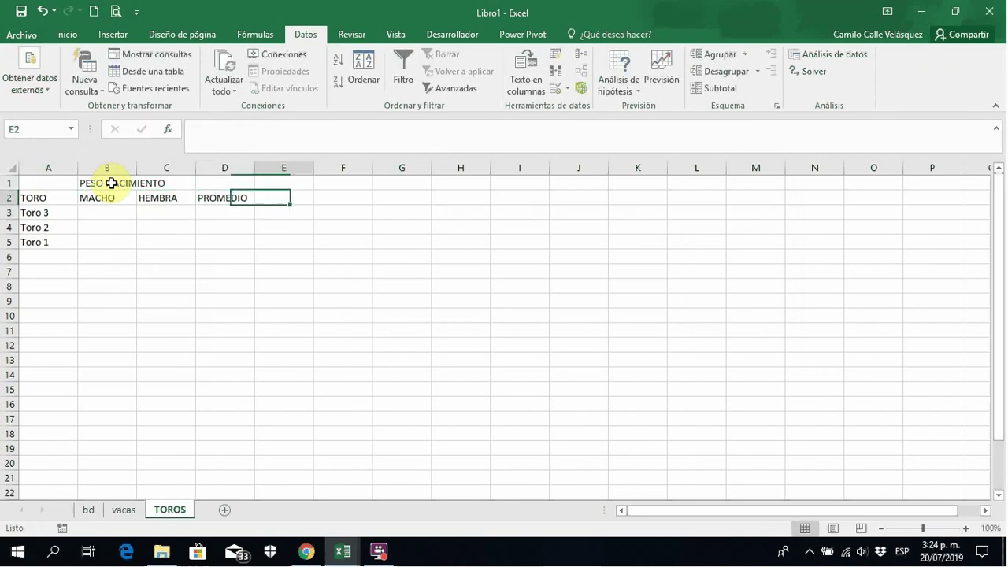
Enter the heading NÚMERO DE CRÍAS in E1.
key(Right)
key(Up)
key(Left)
text(CR)
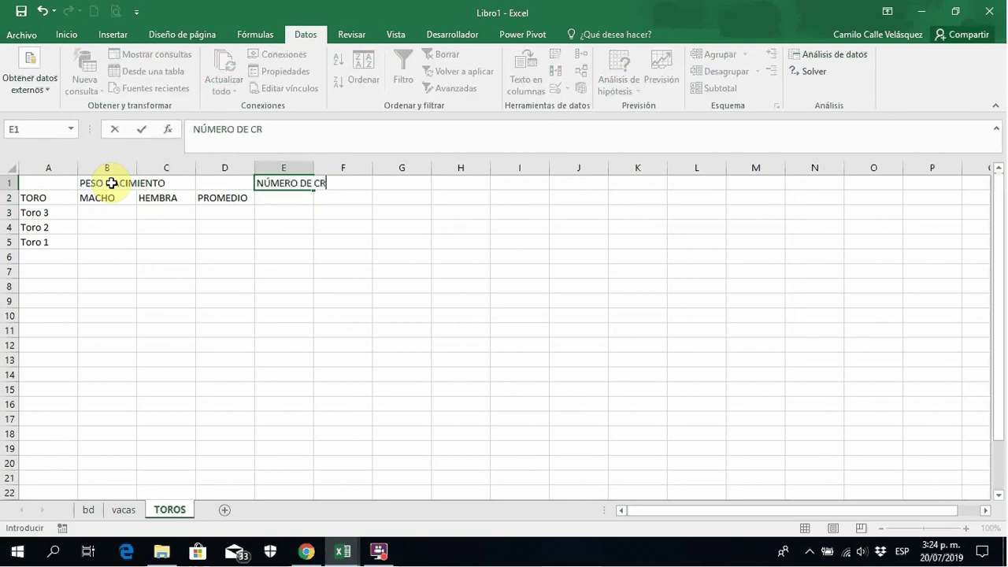
key(Return)
Enter the subheadings MACHO, HEMBRA and TOTAL in E2:G2 under NÚMERO DE CRÍAS.
key(Left)
key(Left)
key(Left)
key(Left)
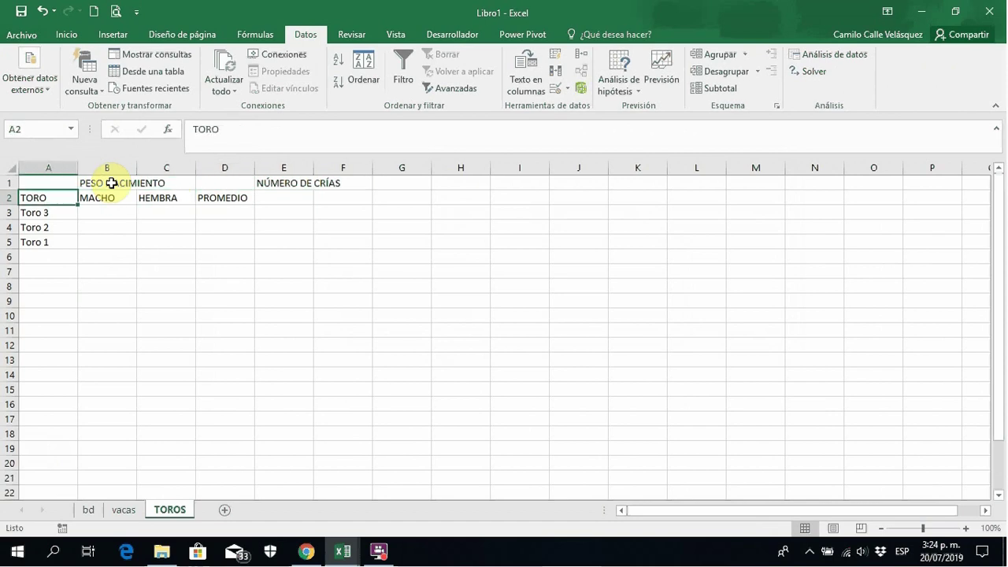
key(Right)
key(Right)
key(Right)
key(Right)
text(MACHO)
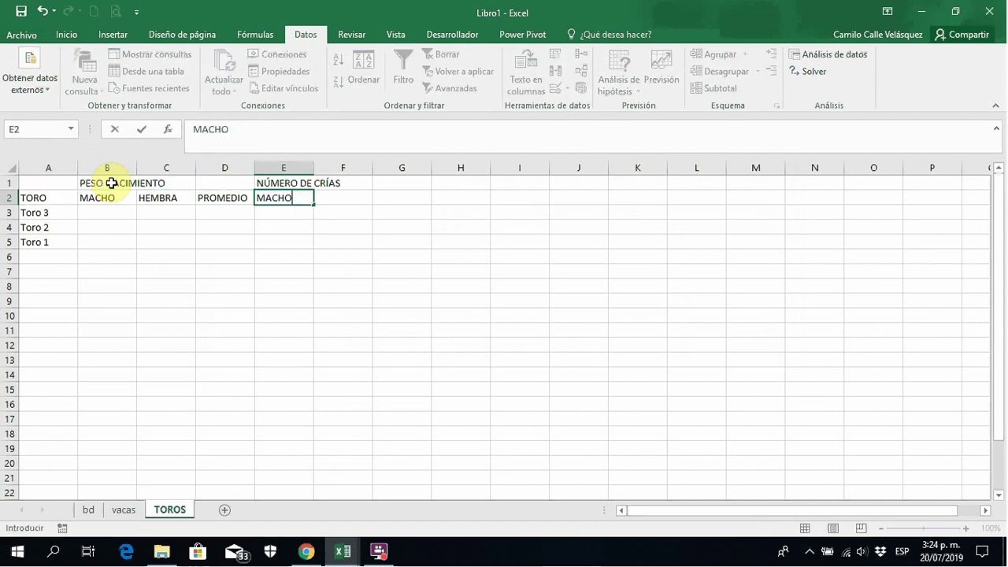
key(Right)
text(HEMBRA)
key(Return)
key(Up)
key(Right)
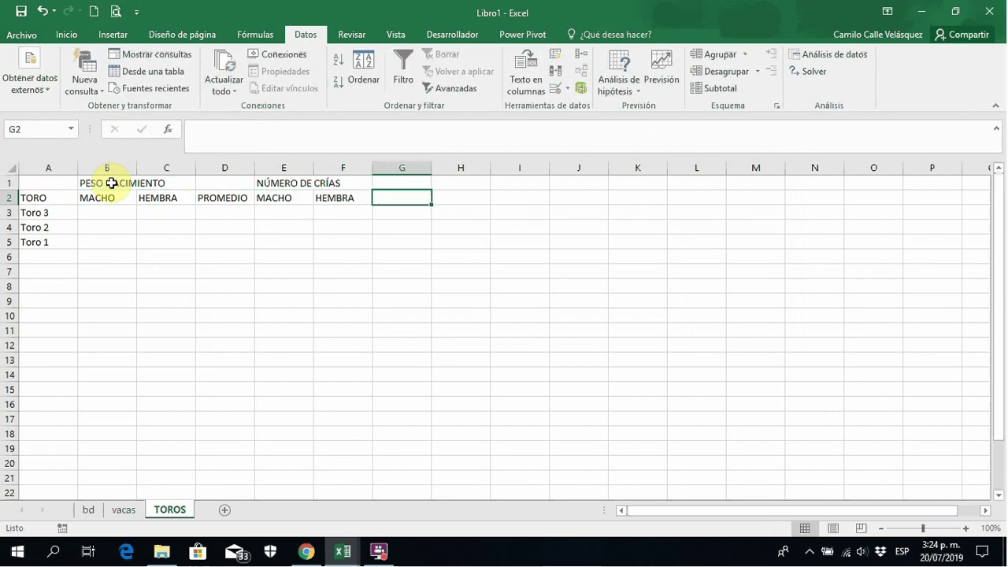
text(TOTAL)
key(Return)
Start a PROMEDIO.SI.CONJUNTO formula in B3 with the birth-weight column bd!$E:$E as the absolute average range.
key(Left)
key(Left)
key(Left)
key(Left)
key(Left)
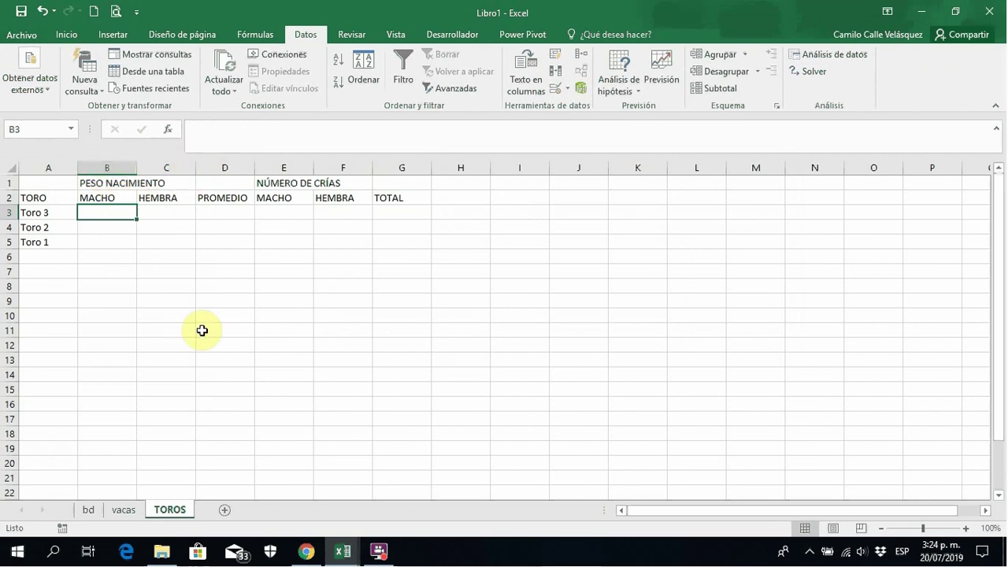
text(=)
text(PROM)
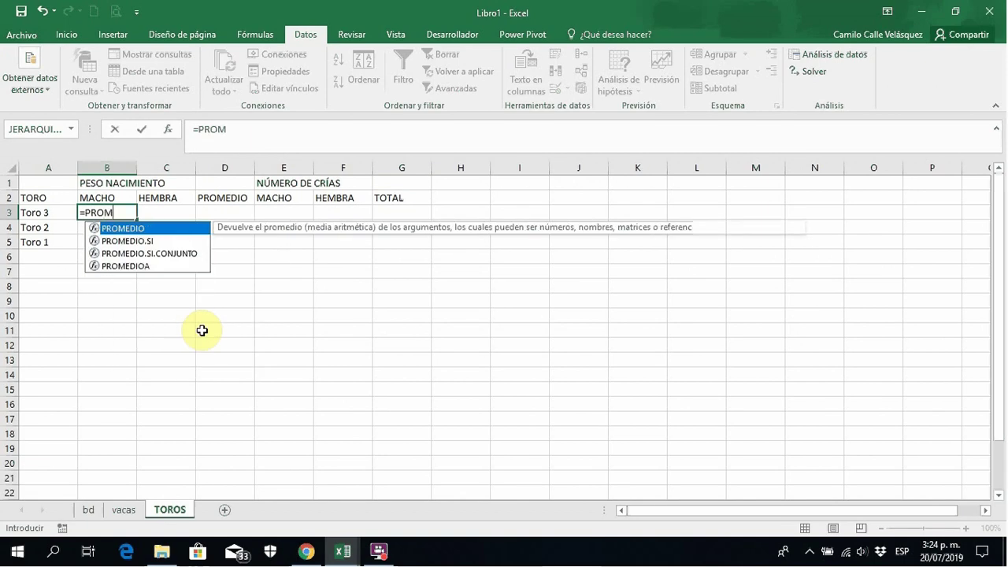
double_click(152, 253)
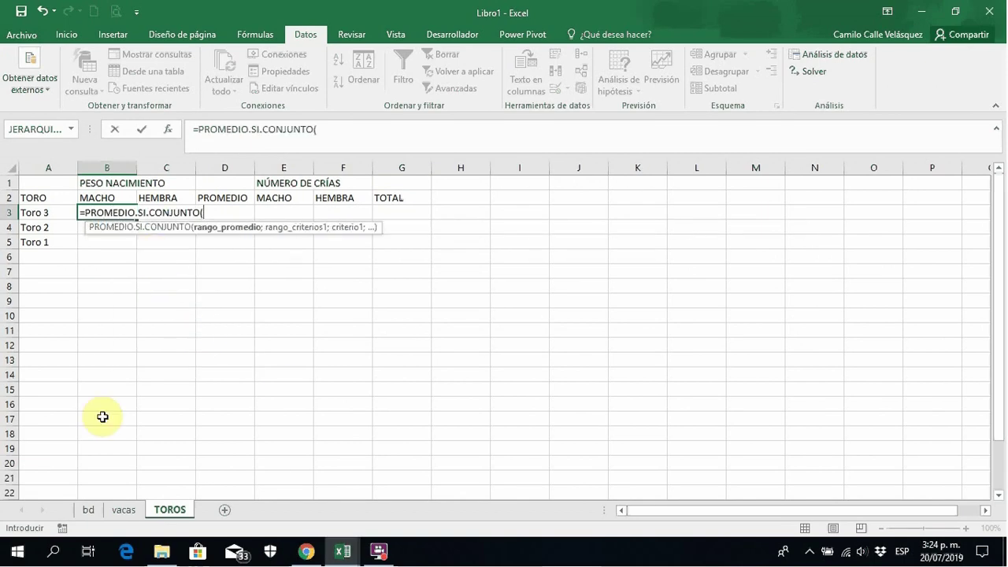
click(86, 511)
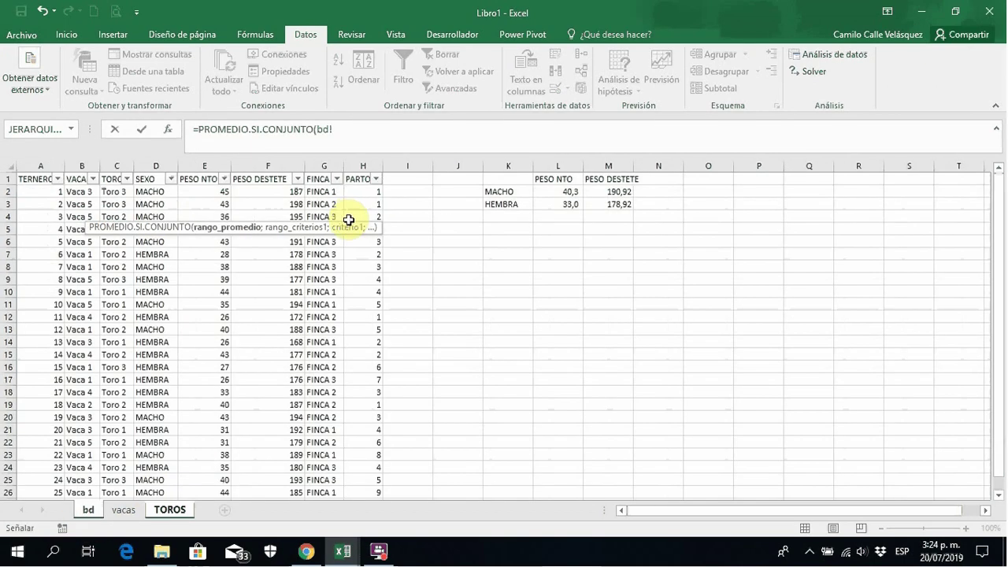
click(204, 166)
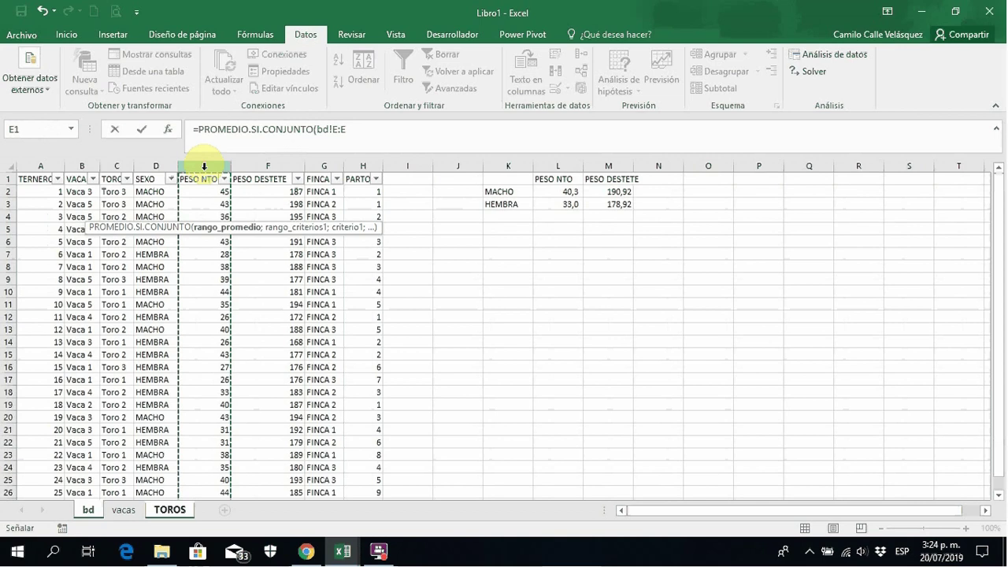
key(F4)
text(;)
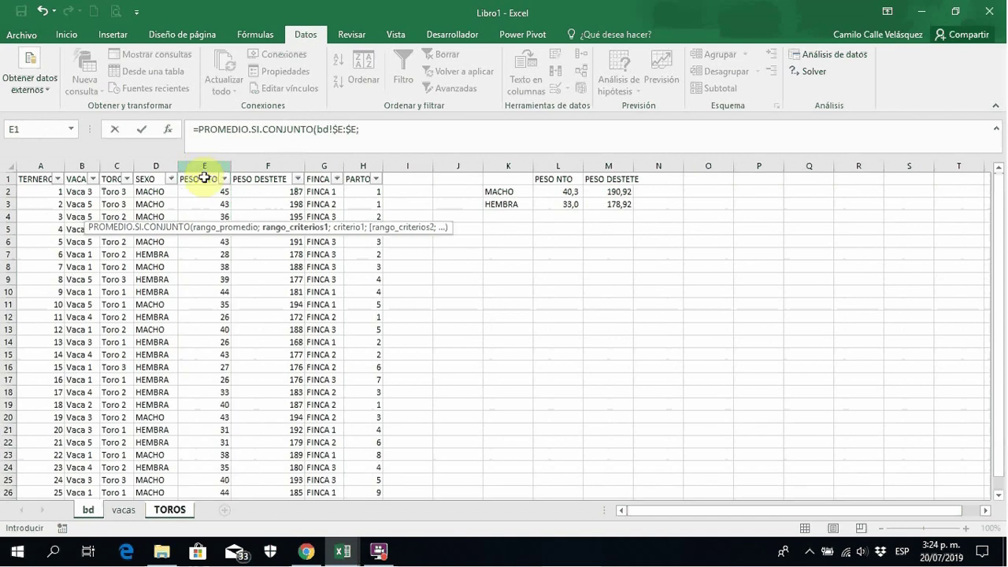
Add the first criterion to the B3 formula, with bd!$C:$C as its range and TOROS!$A3 as the matching bull.
click(117, 165)
key(F4)
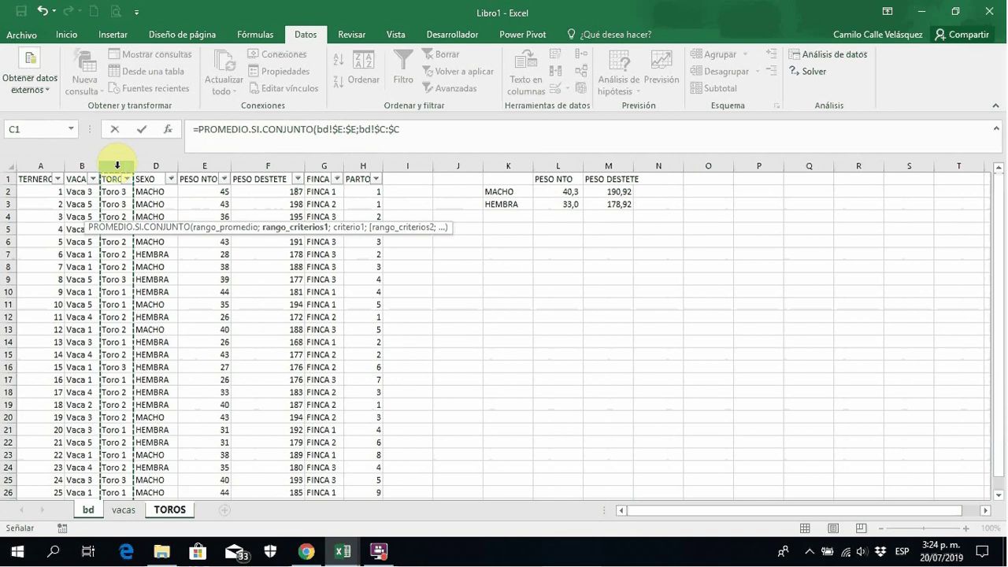
text(;)
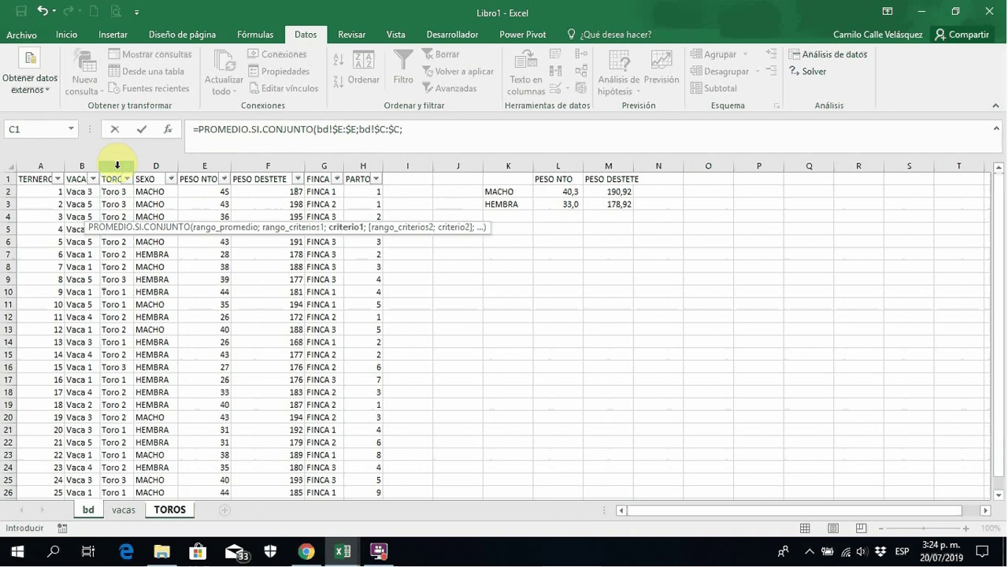
click(178, 513)
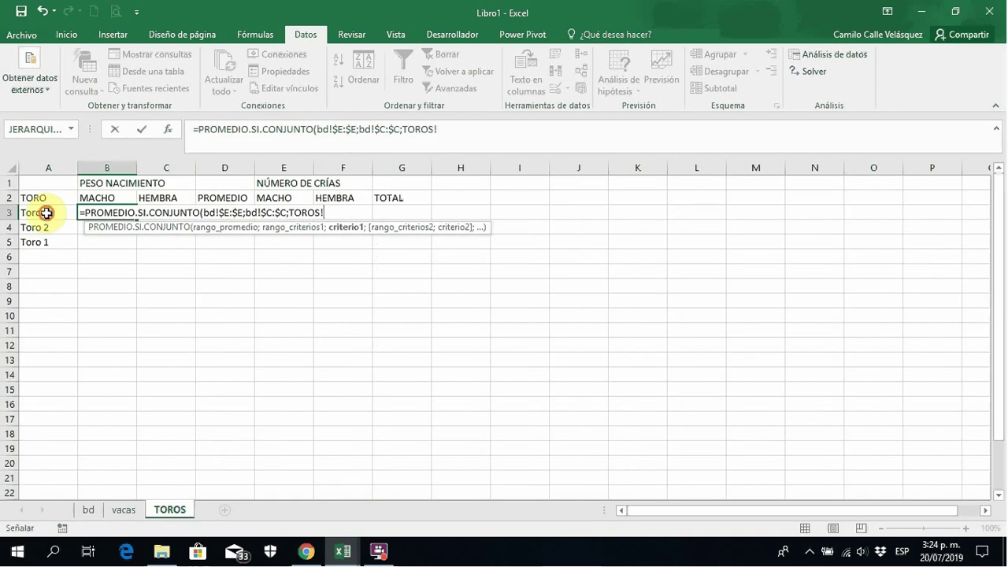
click(46, 213)
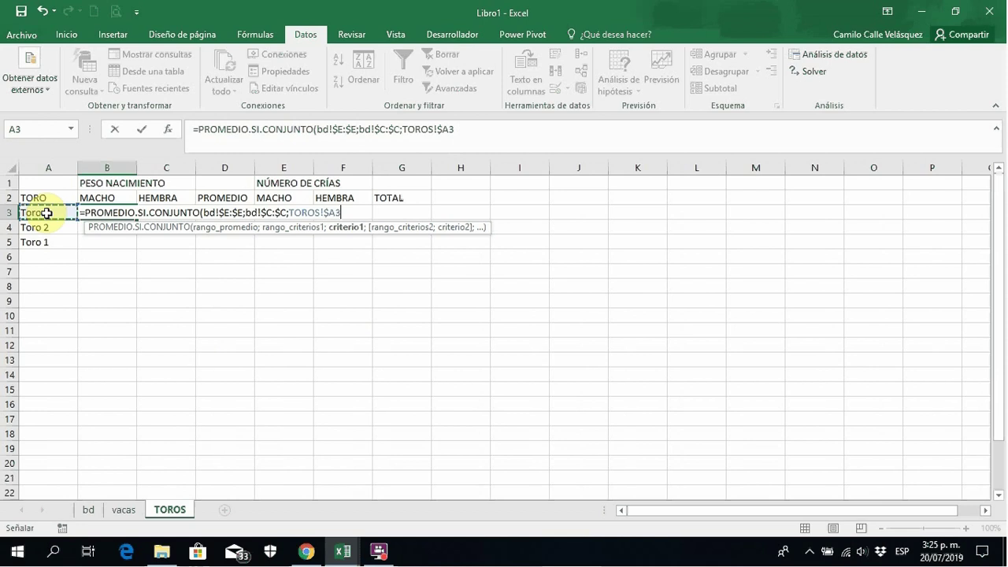
text(;)
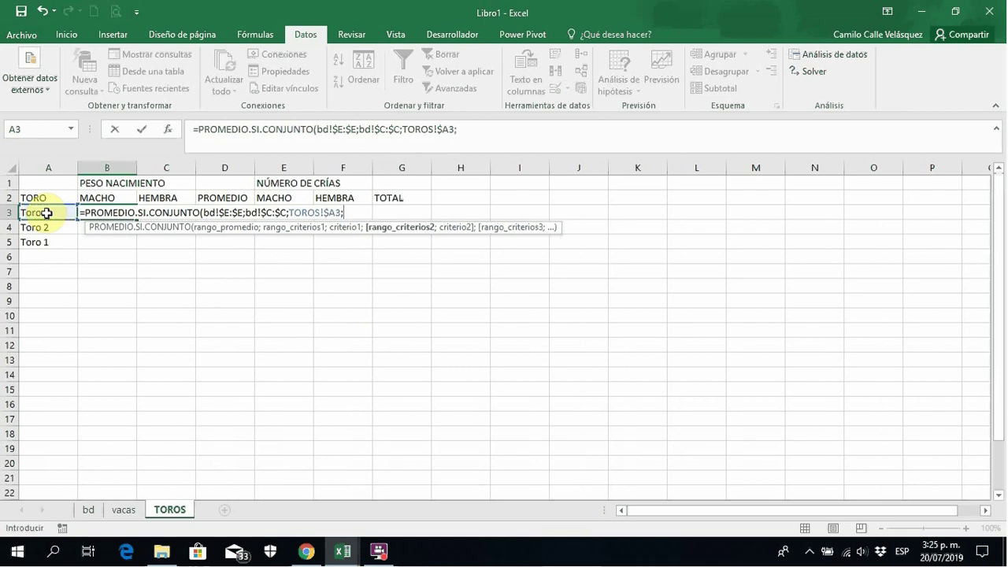
Complete the B3 formula with a second criterion, using the sex column bd!$D:$D as its range and TOROS!B$2 as the matching sex.
click(86, 510)
click(155, 165)
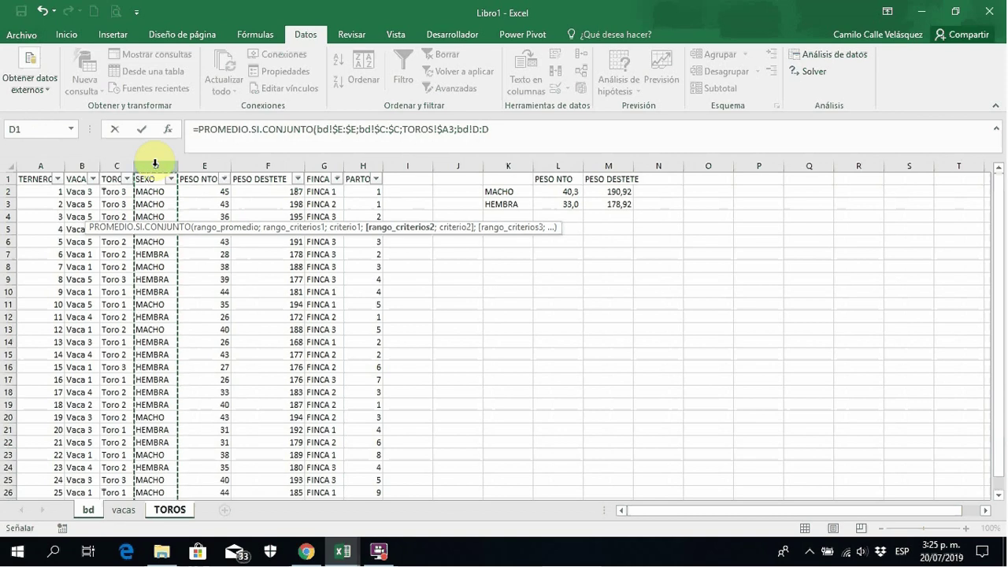
key(F4)
text(;)
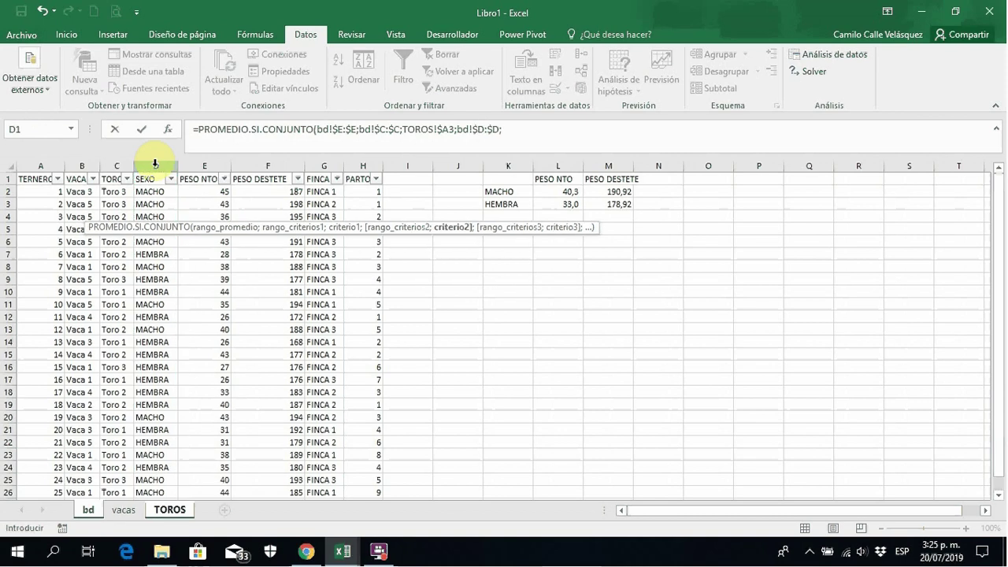
click(167, 510)
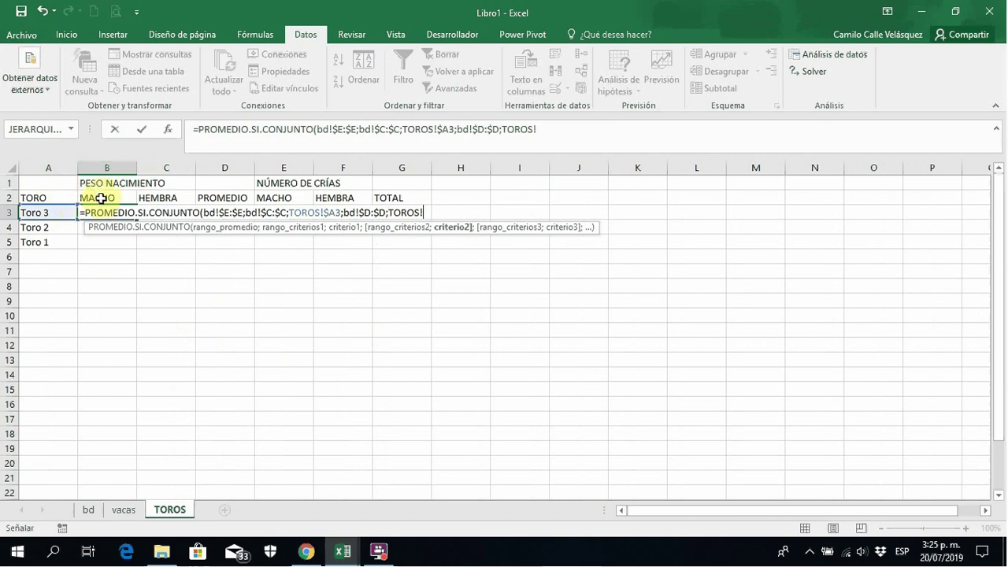
click(104, 198)
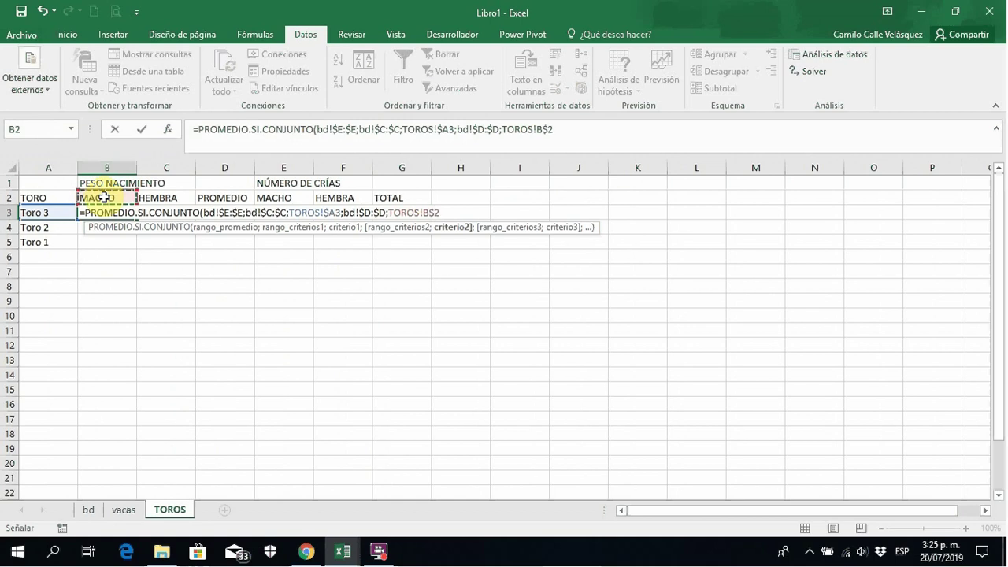
key(ctrl+Return)
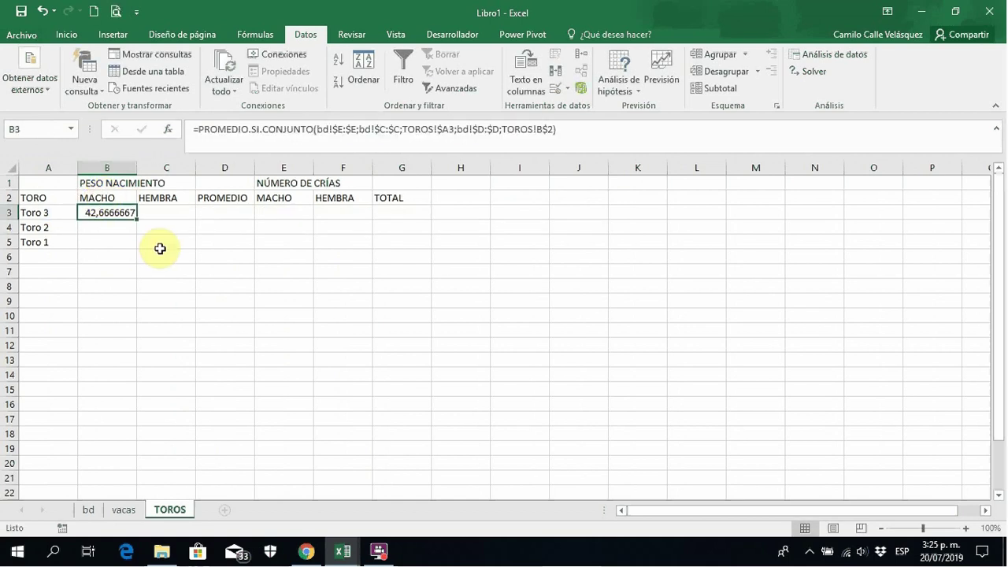
Fill the B3 average formula across to the HEMBRA column and down through row 5 for all the bulls.
drag(135, 222, 197, 222)
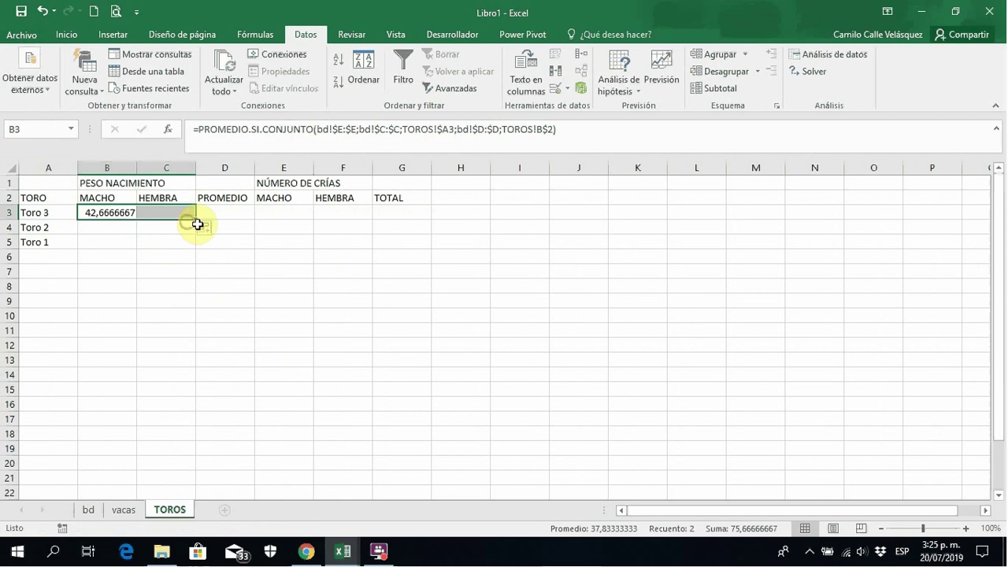
double_click(196, 221)
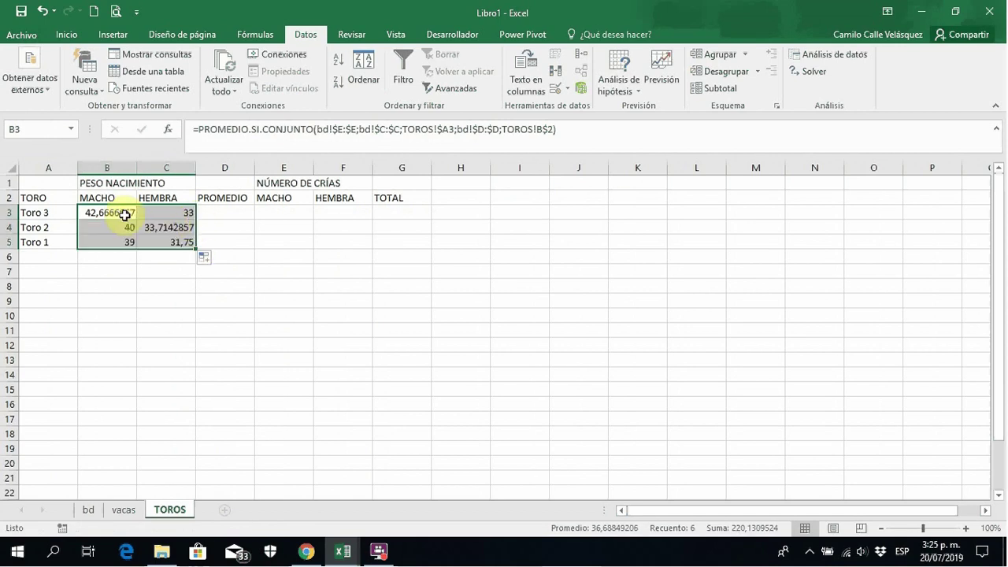
Format the MACHO and HEMBRA birth-weight averages in B3:C5 with the thousands style and two decimals.
click(74, 37)
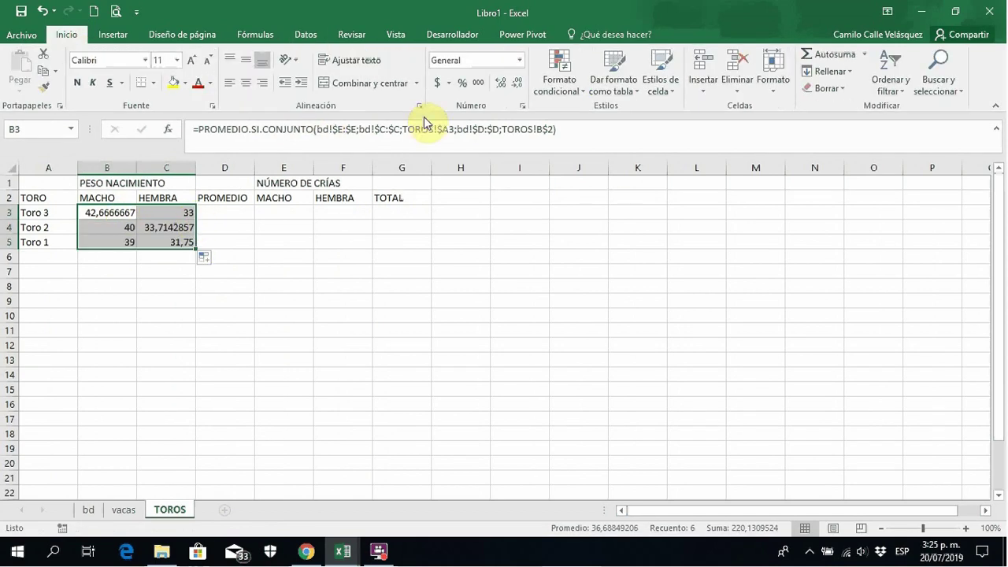
click(477, 83)
click(498, 87)
click(498, 86)
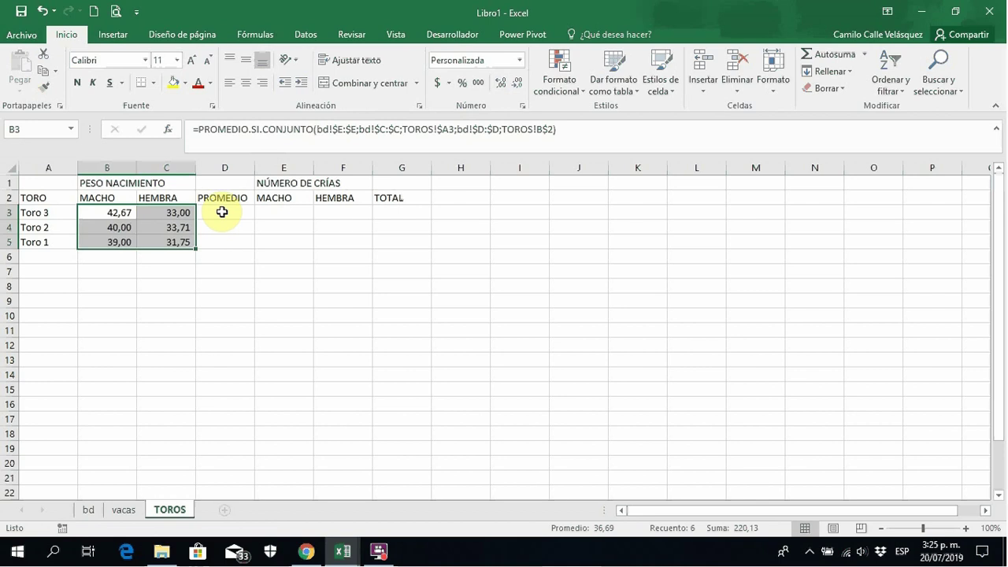
Enter a PROMEDIO formula for B3:C3 in D3 and fill it down to D5.
click(222, 212)
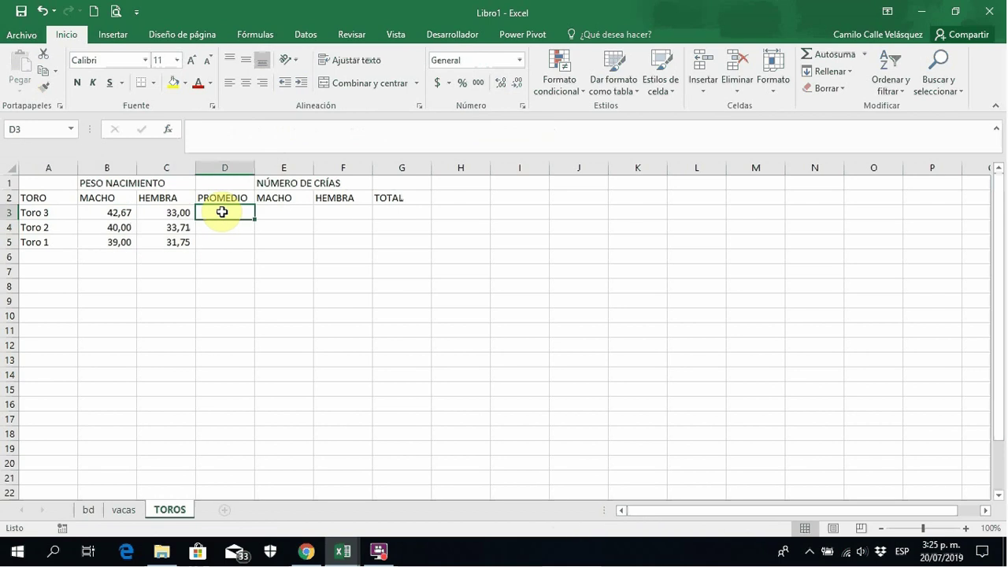
text(+PROMEDIO()
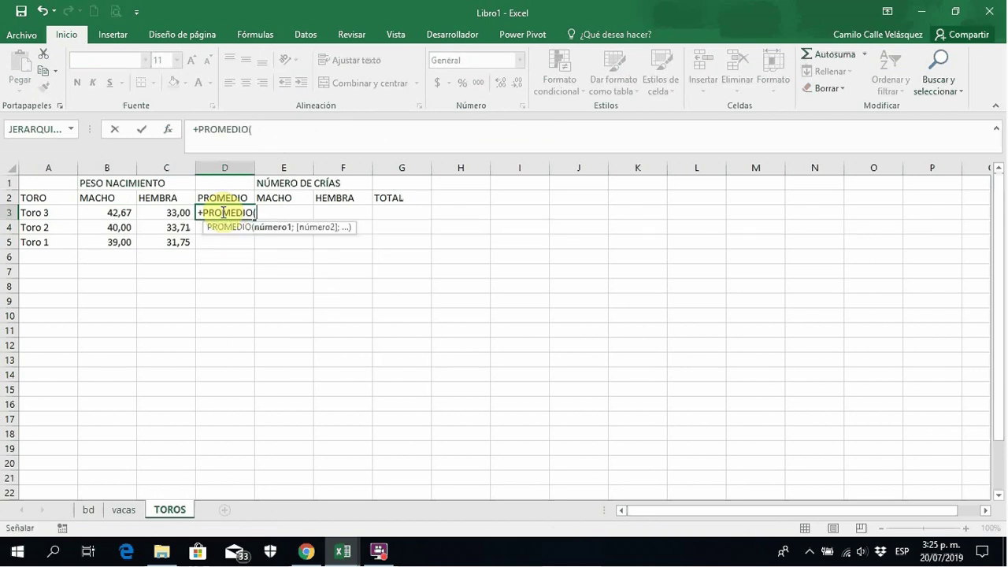
drag(166, 213, 87, 214)
key(Return)
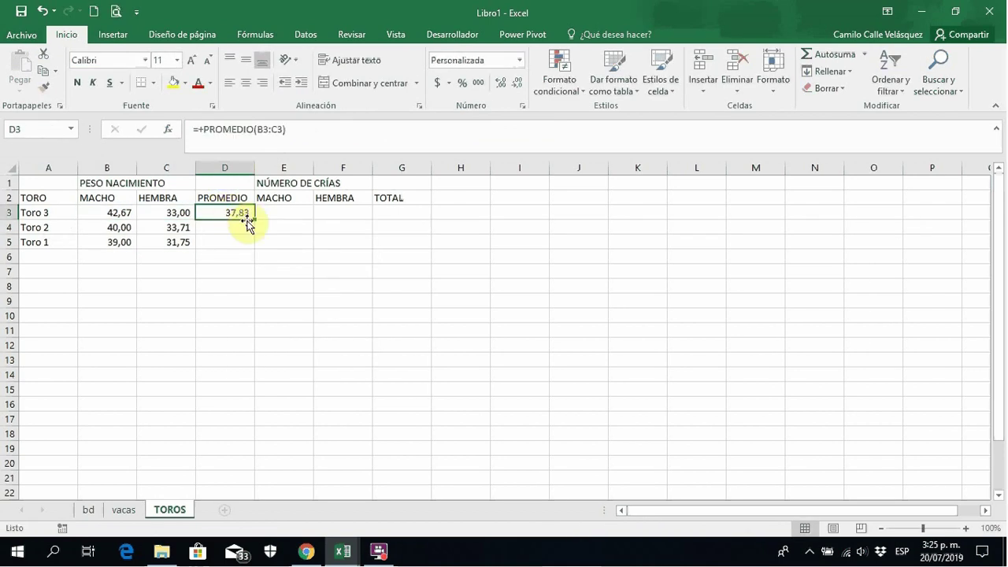
drag(253, 221, 253, 242)
Merge and center the PESO NACIMIENTO heading across B1:D1 and the NÚMERO DE CRÍAS heading across E1:G1.
drag(108, 182, 405, 176)
click(355, 85)
click(352, 83)
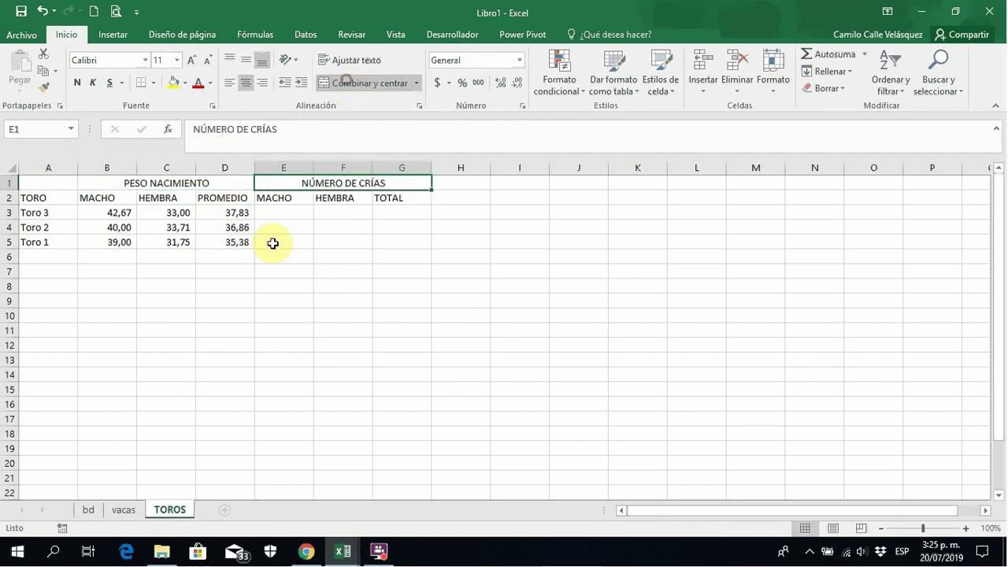
Begin a CONTAR.SI.CONJUNTO formula in E3 with bd!$C:$C as first criteria range and TOROS!$A3 as its criterion.
click(289, 212)
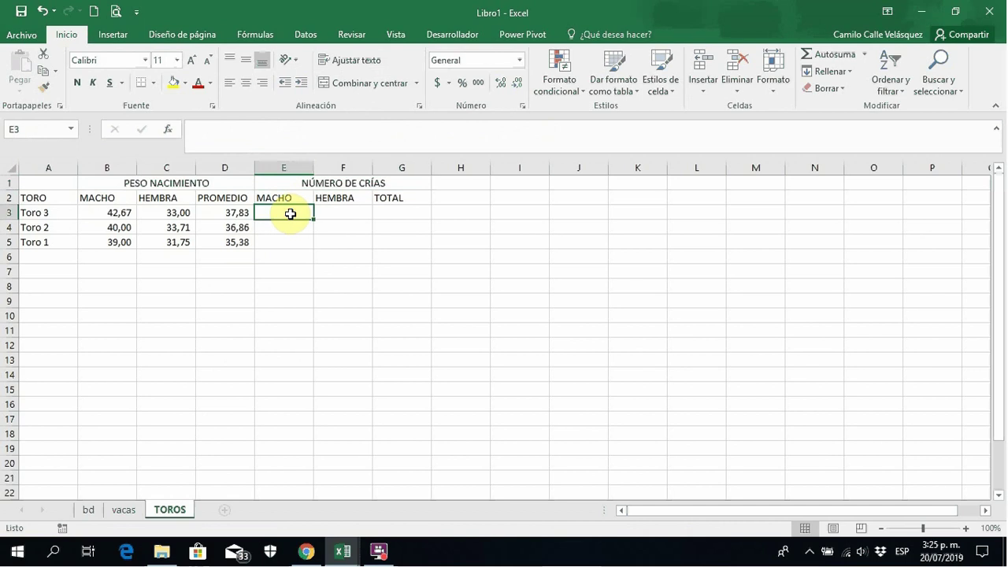
text(+CONTAR)
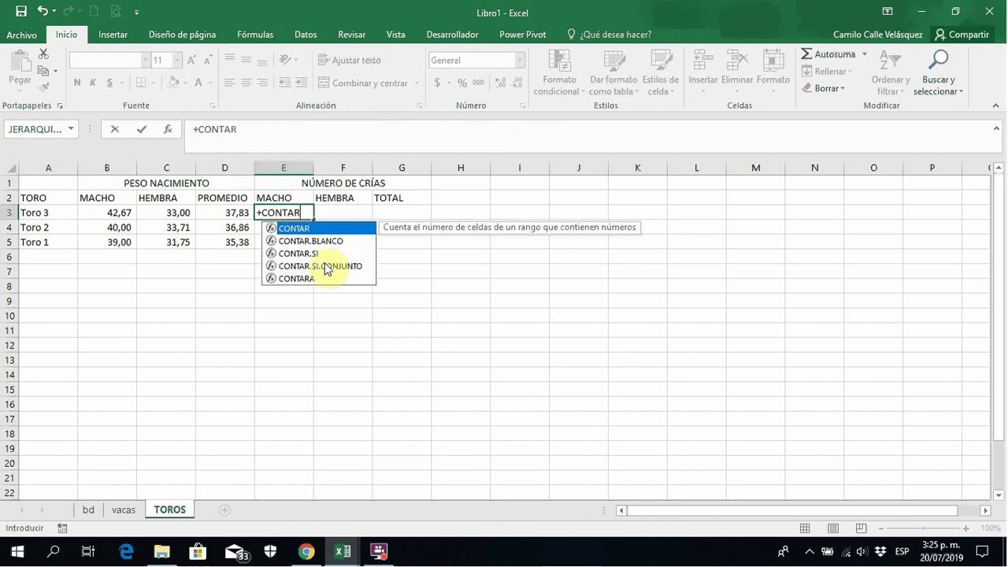
double_click(328, 267)
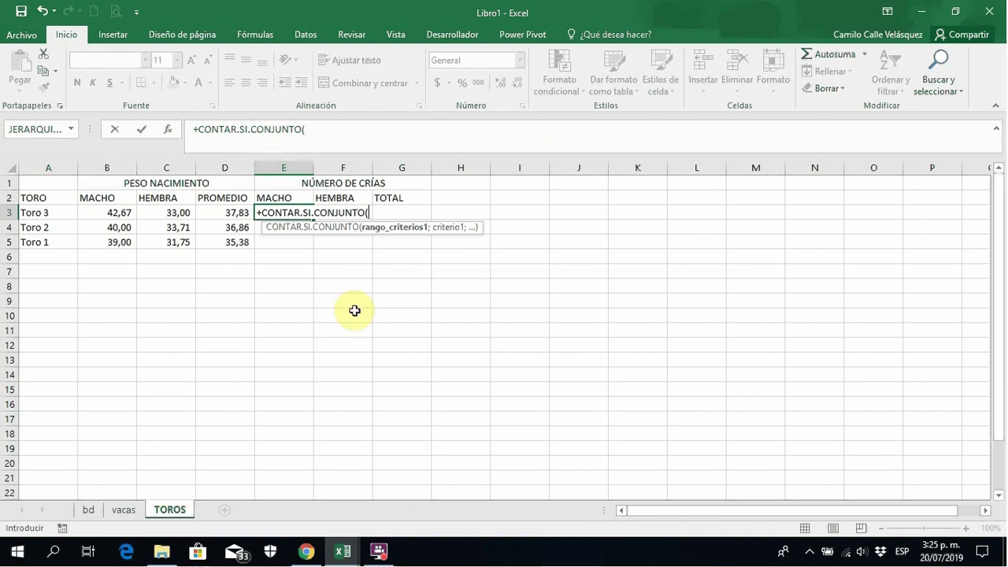
click(88, 511)
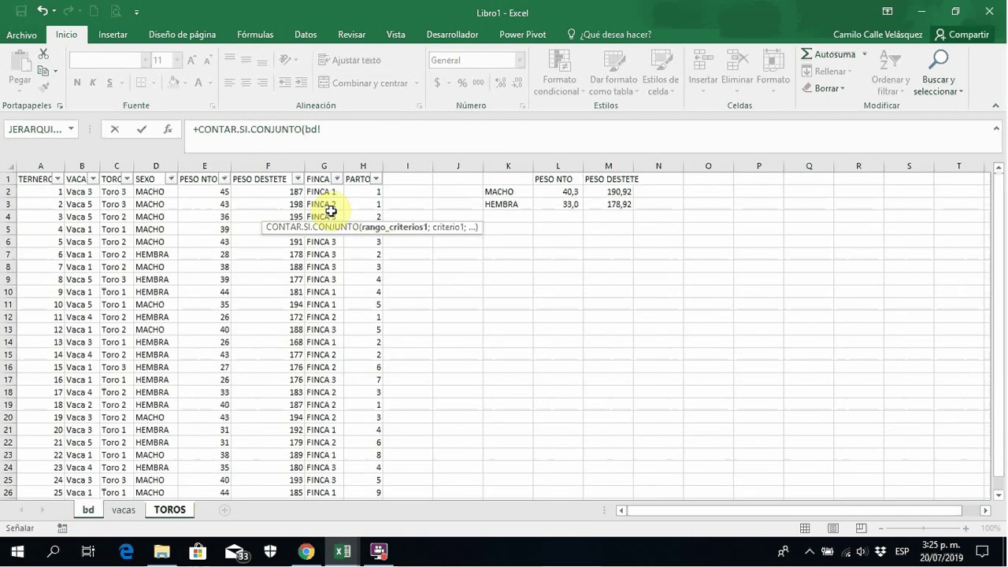
click(118, 166)
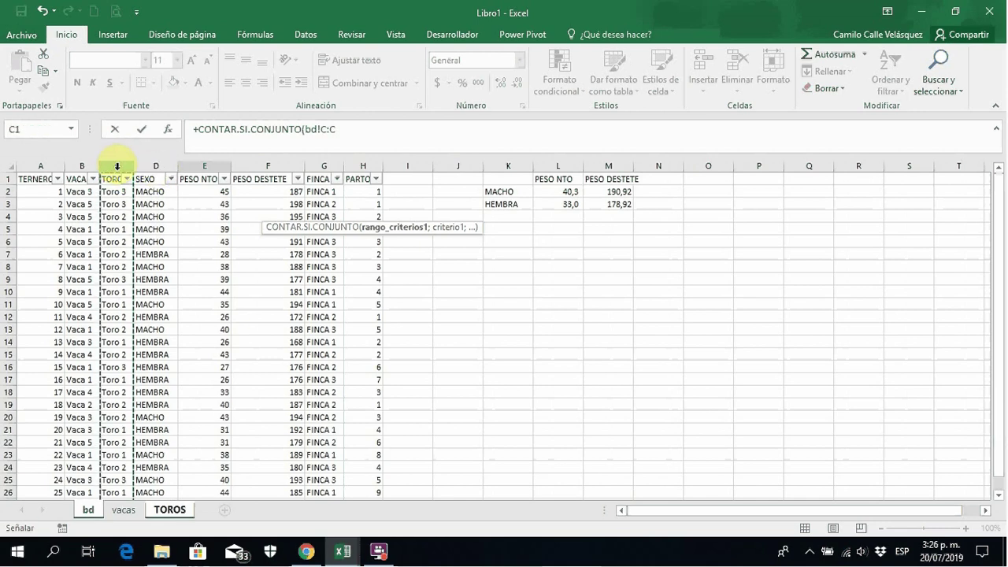
key(F4)
text(;)
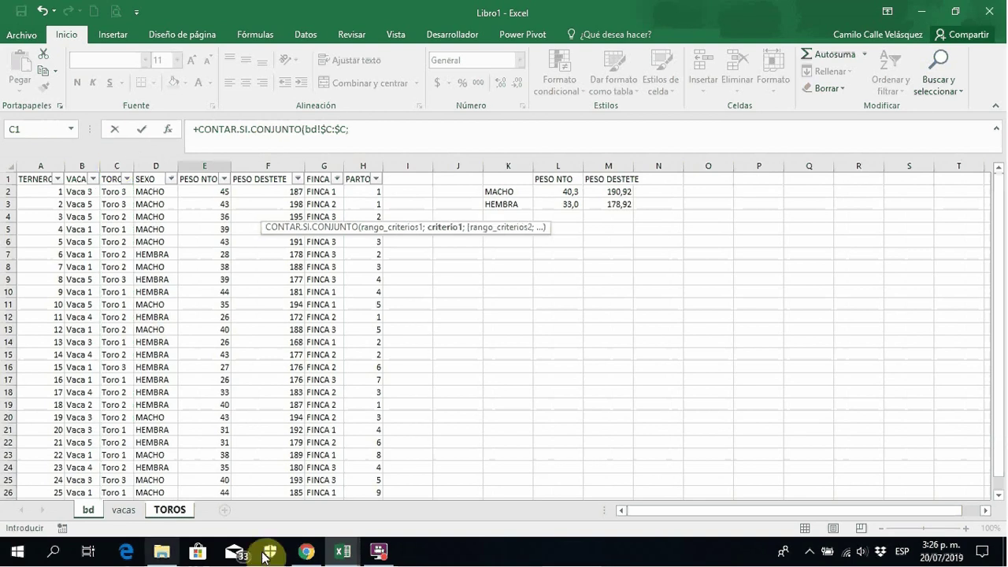
click(174, 517)
click(45, 214)
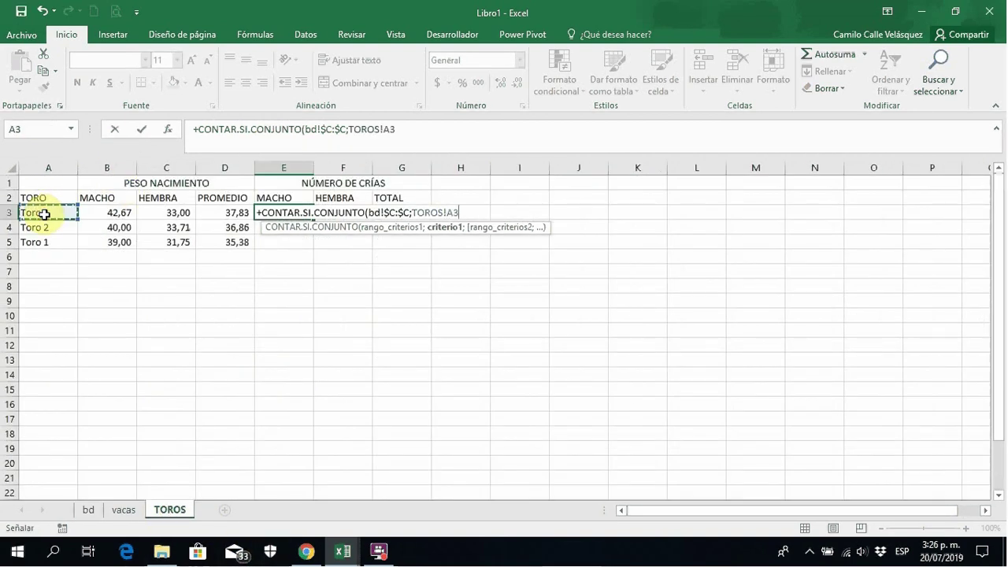
key(F4)
text(;)
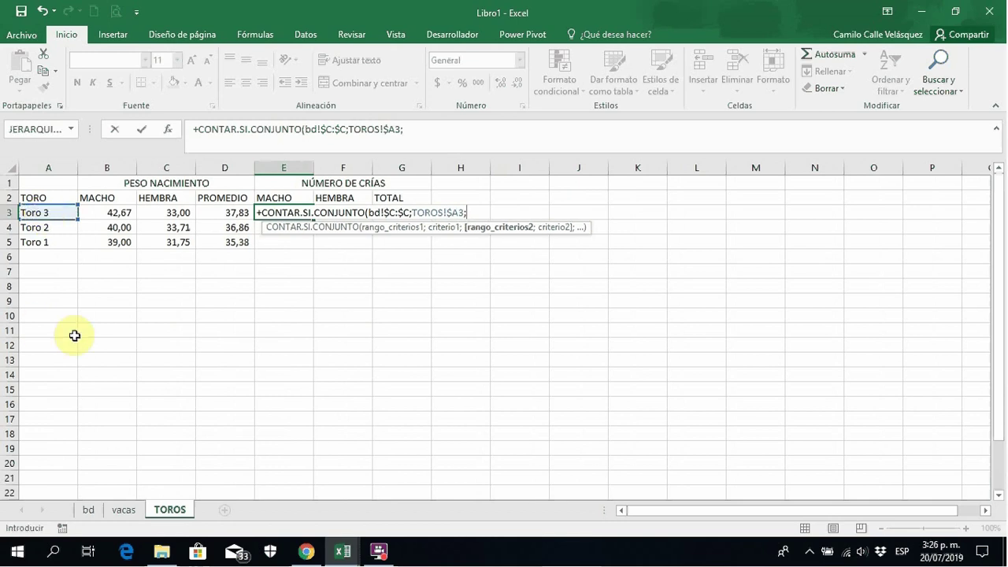
Complete the E3 count formula with range bd!$D:$D and criterion TOROS!E$2, and fill it across E3:F5.
click(92, 511)
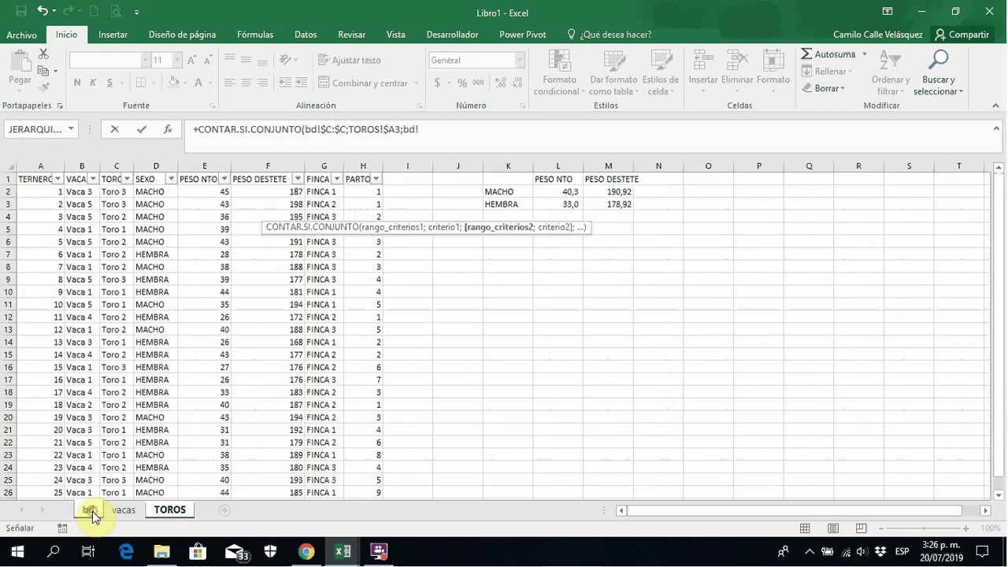
click(148, 164)
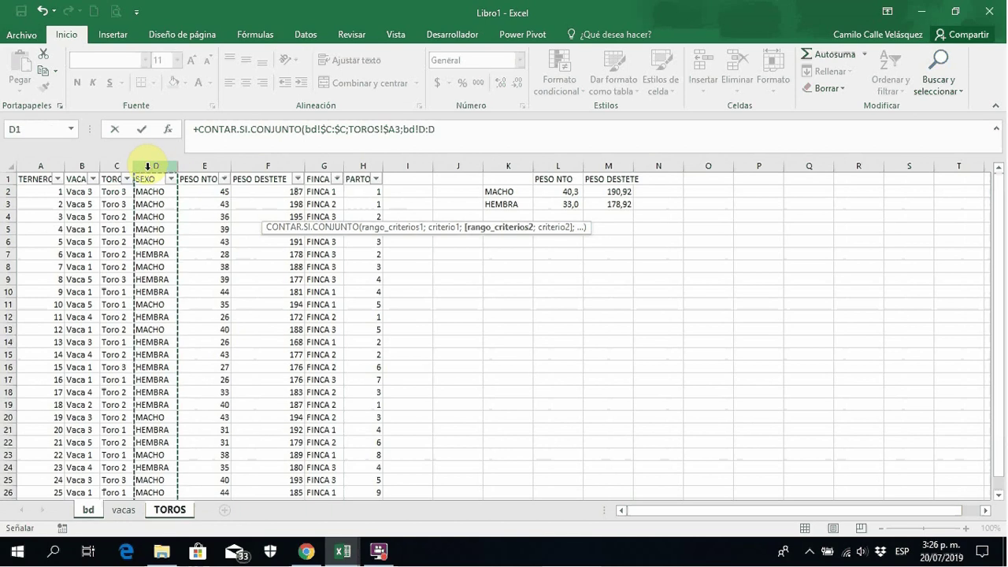
key(F4)
text(;)
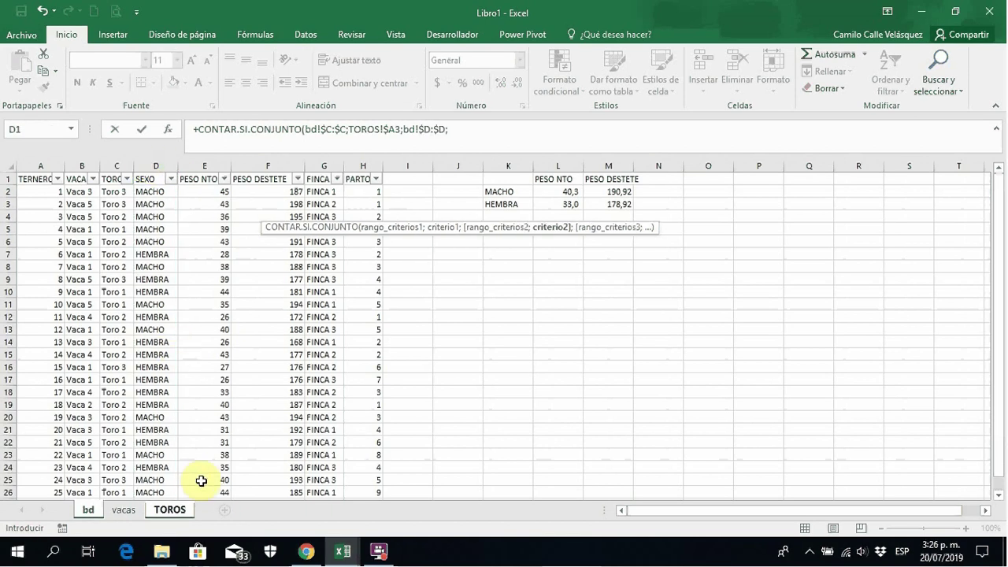
click(175, 512)
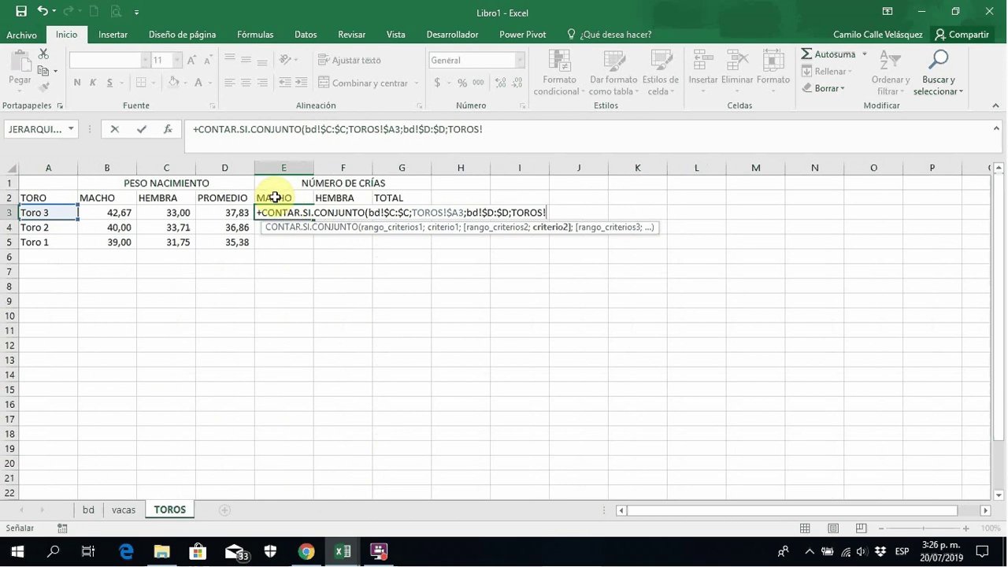
click(275, 197)
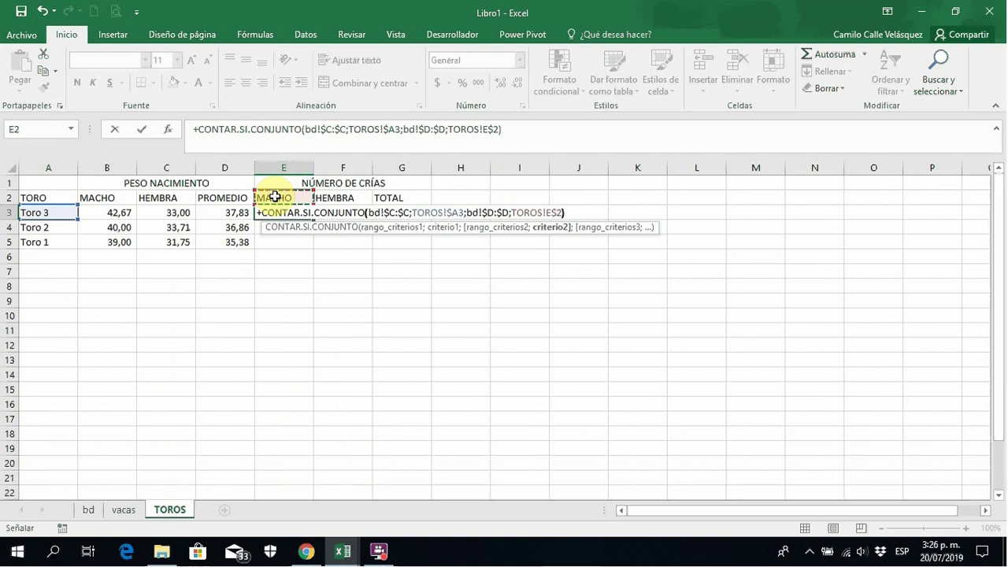
key(ctrl+Return)
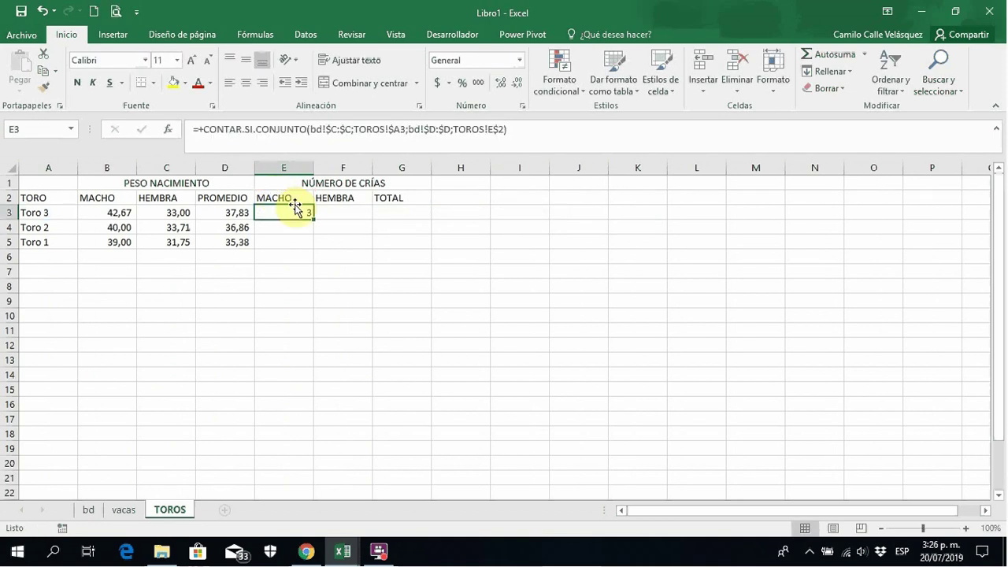
drag(312, 218, 374, 243)
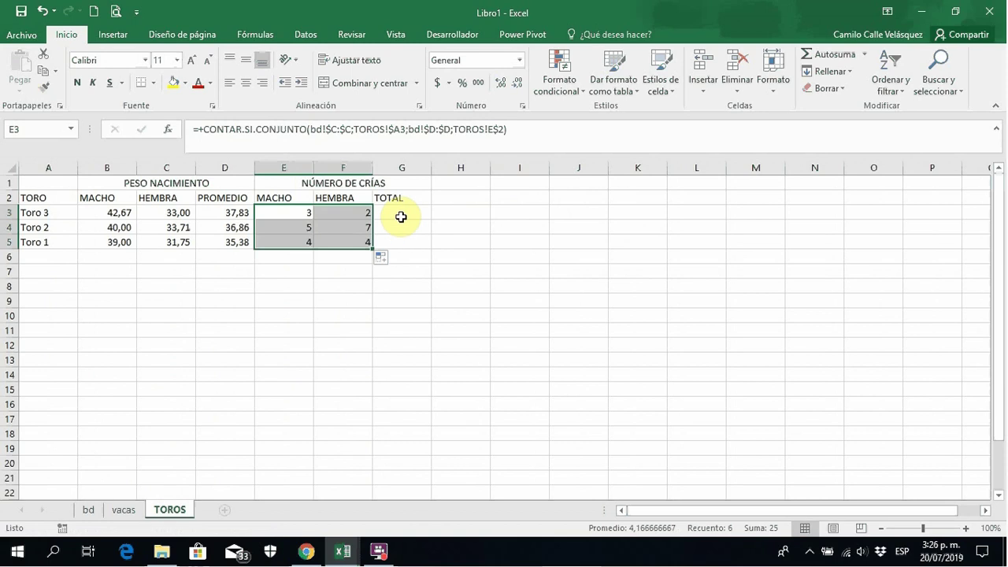
Enter a SUMA formula for E3:F3 in the TOTAL cell G3 and fill it down to G5.
click(396, 212)
text(+SUMA()
key(Left)
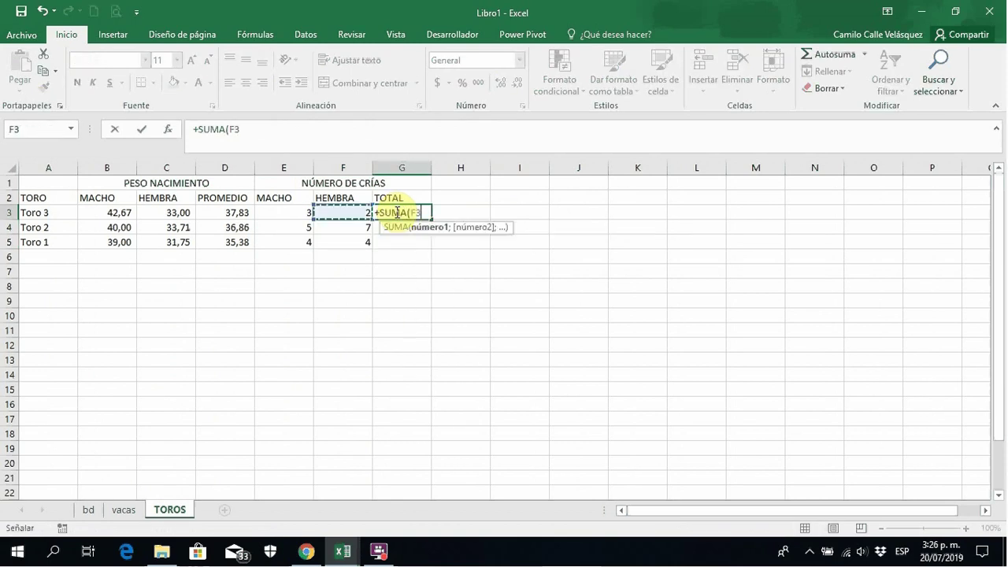
key(shift+Left)
key(Return)
click(400, 213)
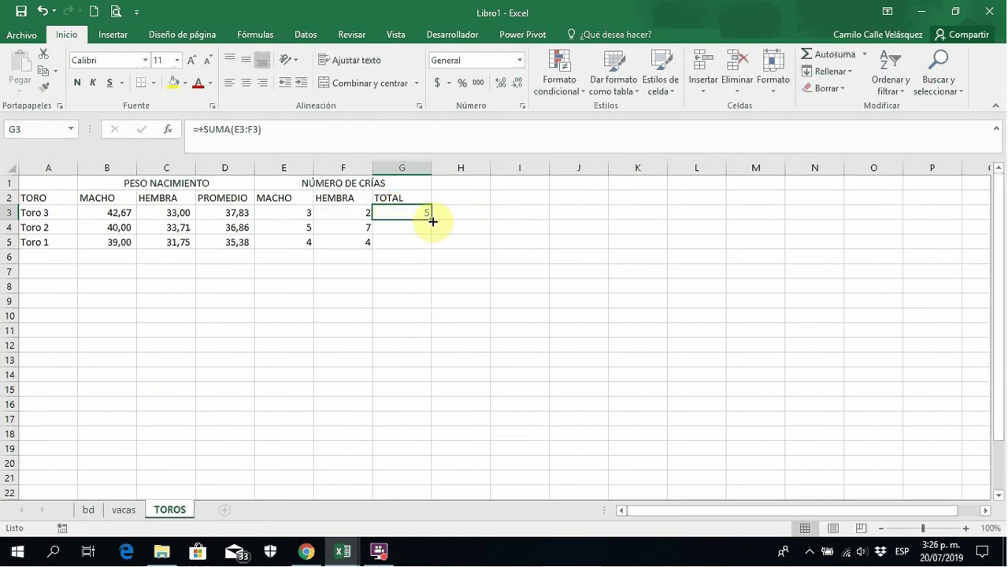
drag(431, 222, 431, 243)
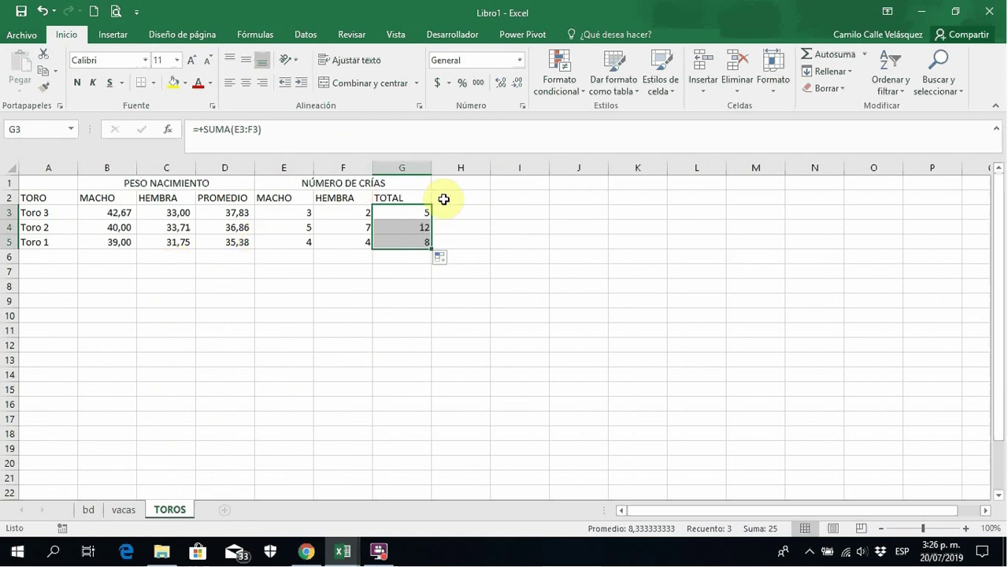
Add the heading RANKING in H2, beside TOTAL.
click(471, 202)
text(RANKING)
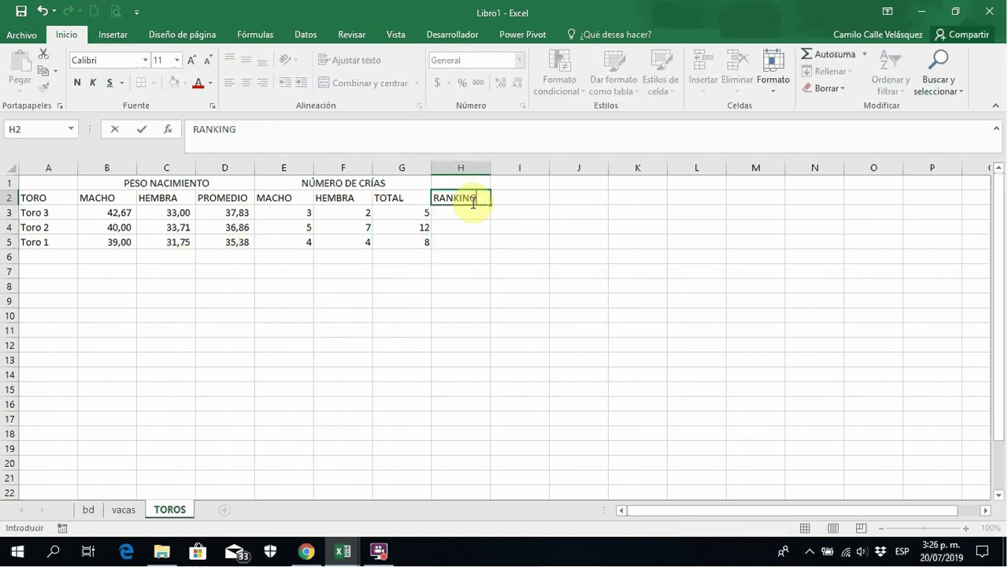
key(Return)
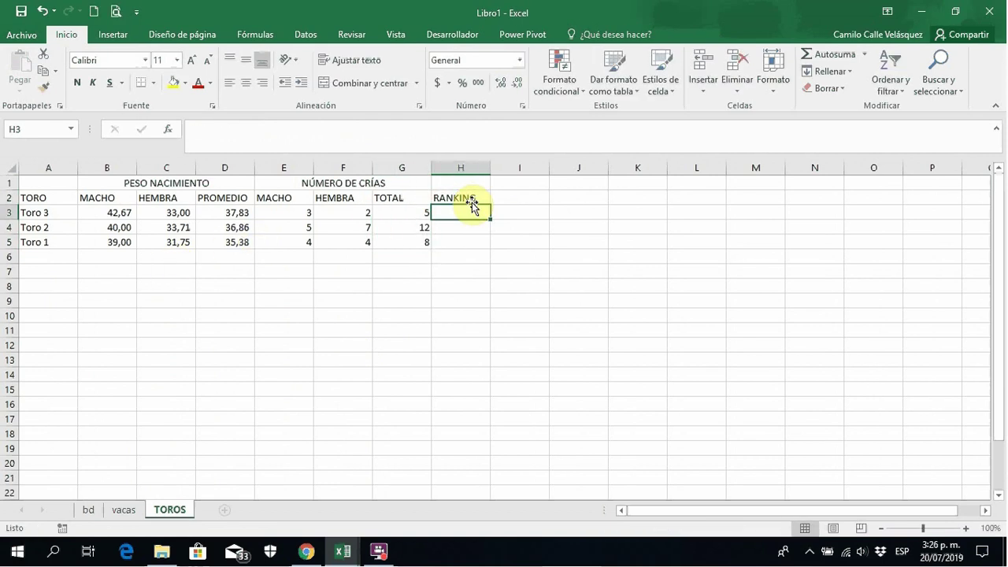
Rank the bulls by average birth weight with =JERARQUIA(D3;$D$3:$D$5) in H3, filled down to H5.
text(=)
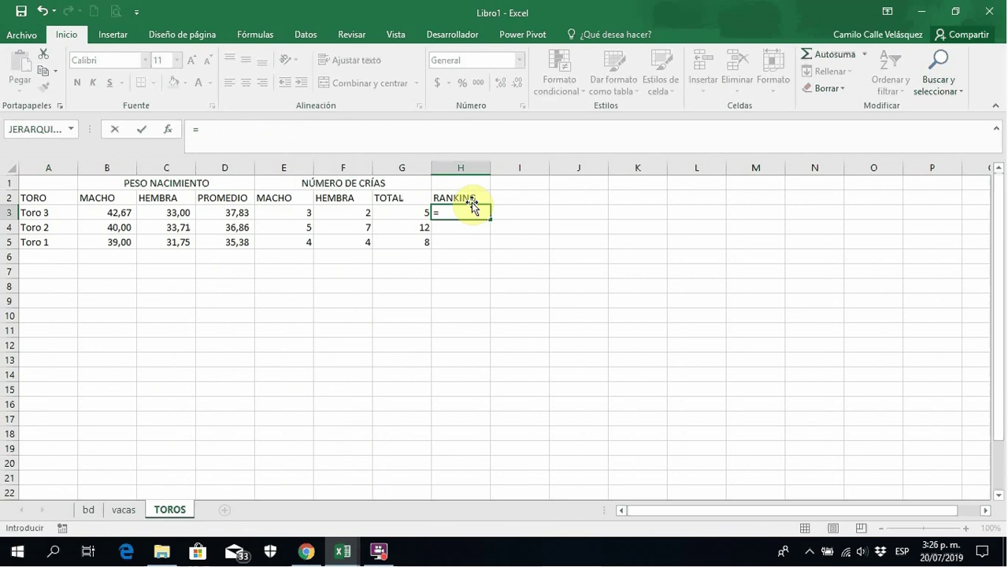
text(JE)
double_click(483, 253)
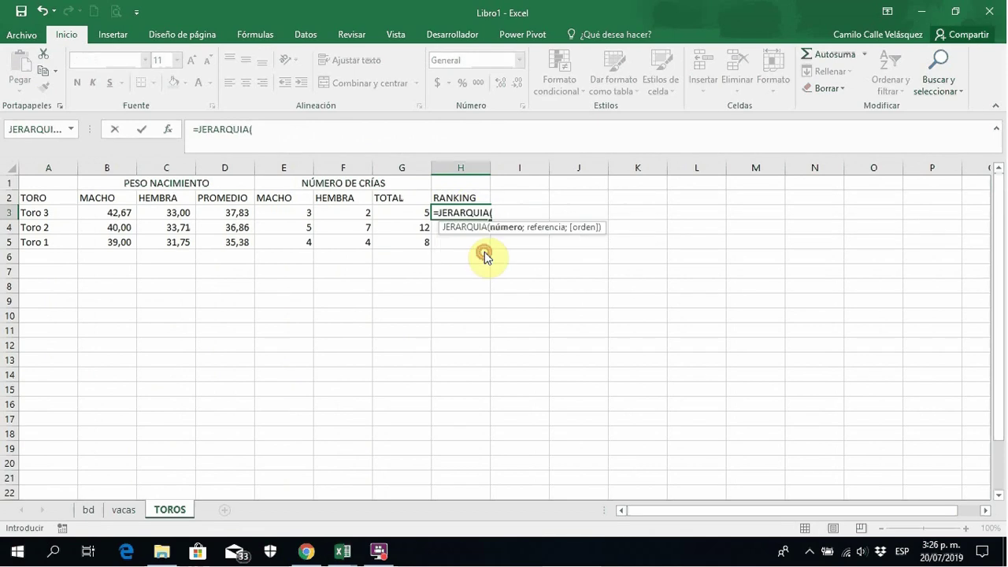
click(230, 213)
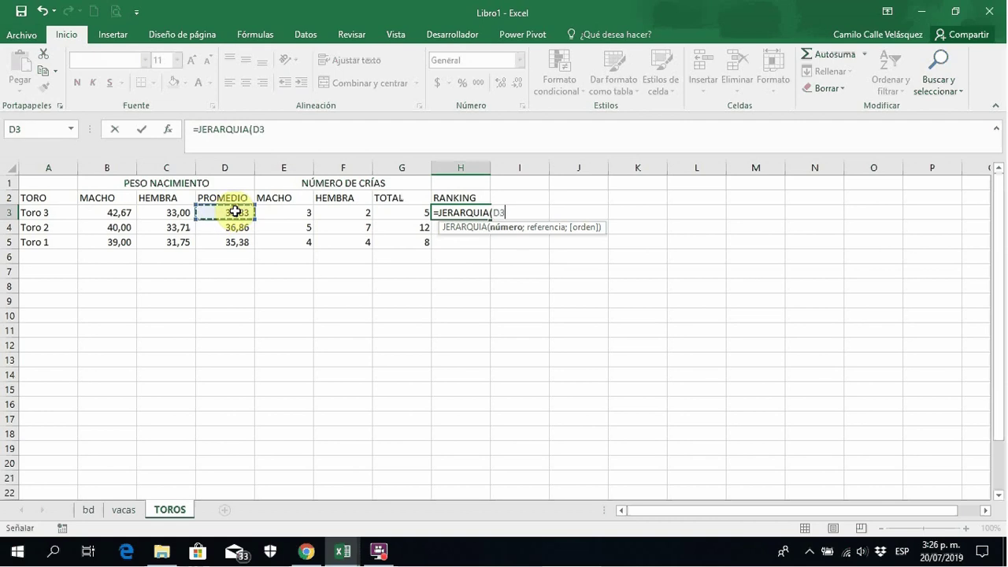
text(;)
drag(235, 212, 234, 241)
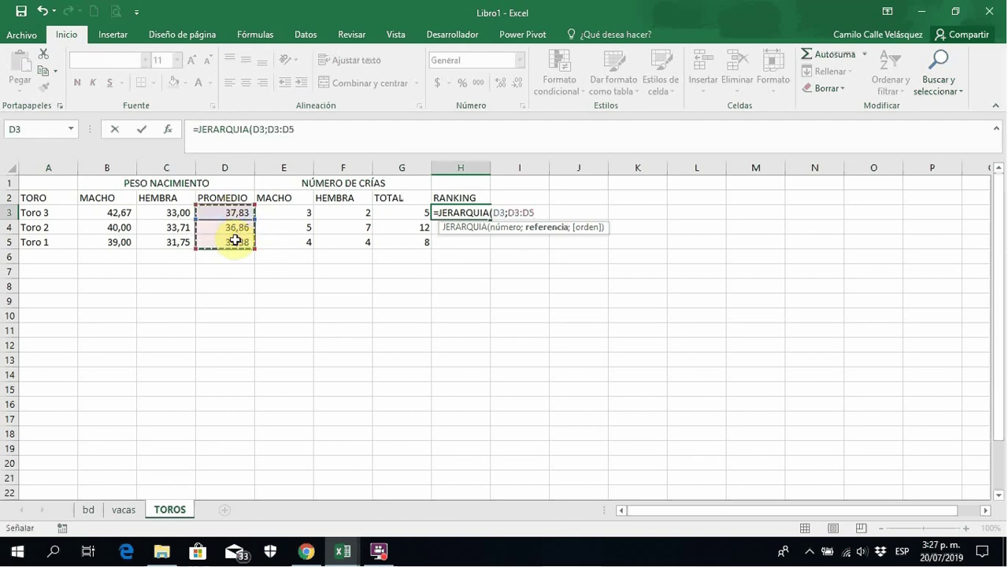
key(F4)
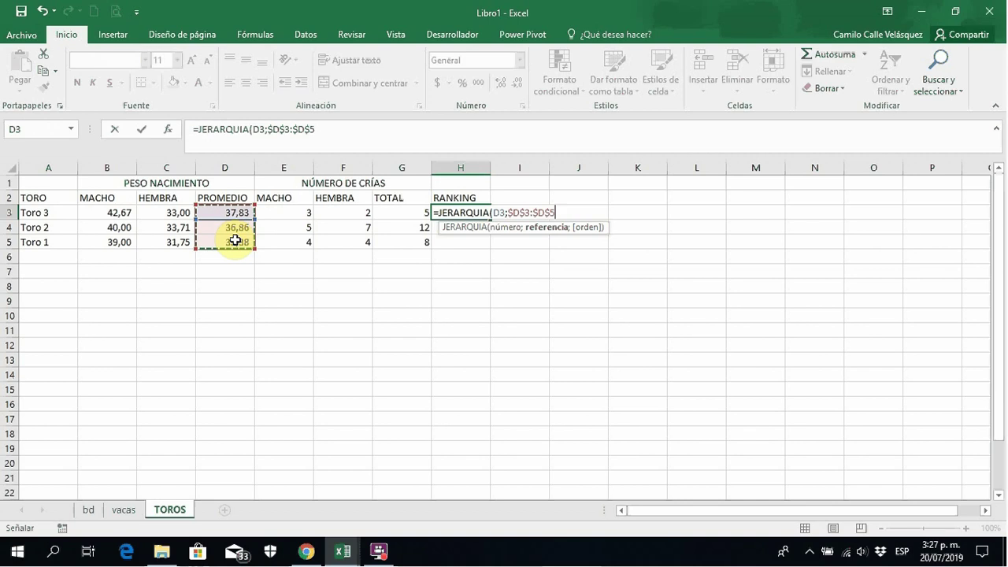
key(Return)
key(Up)
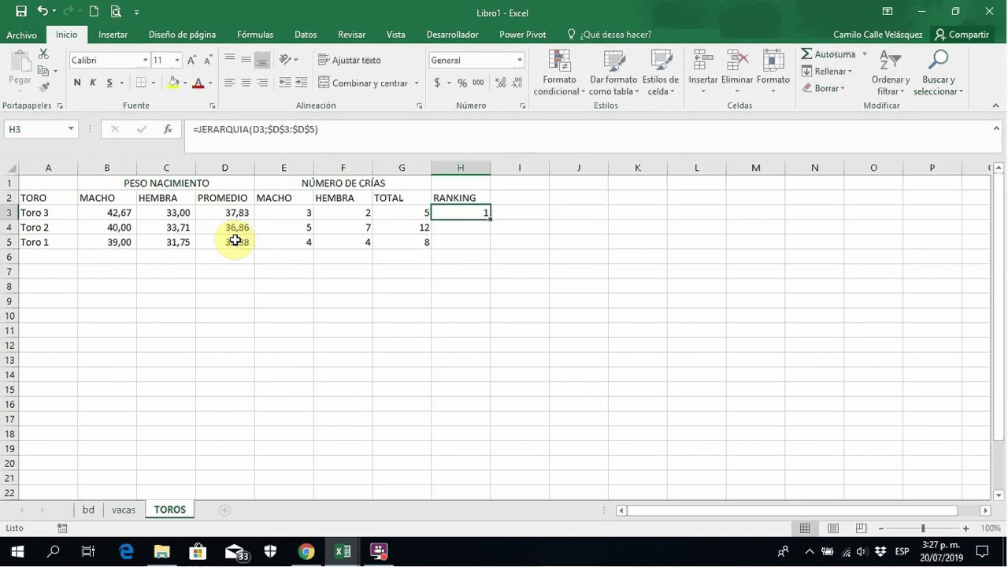
drag(489, 222, 487, 249)
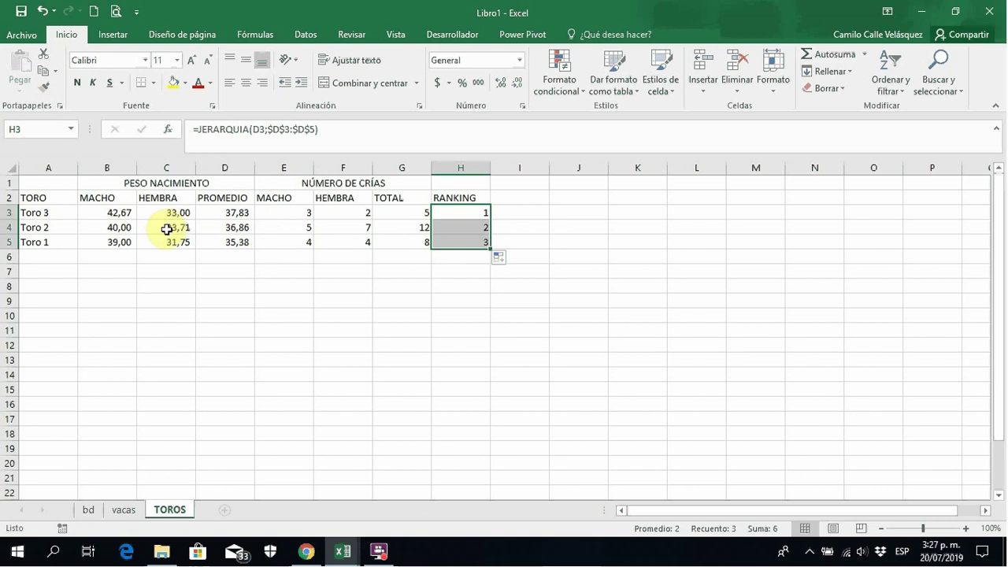
Add a new worksheet named FINCAS directly after the bd sheet.
click(266, 390)
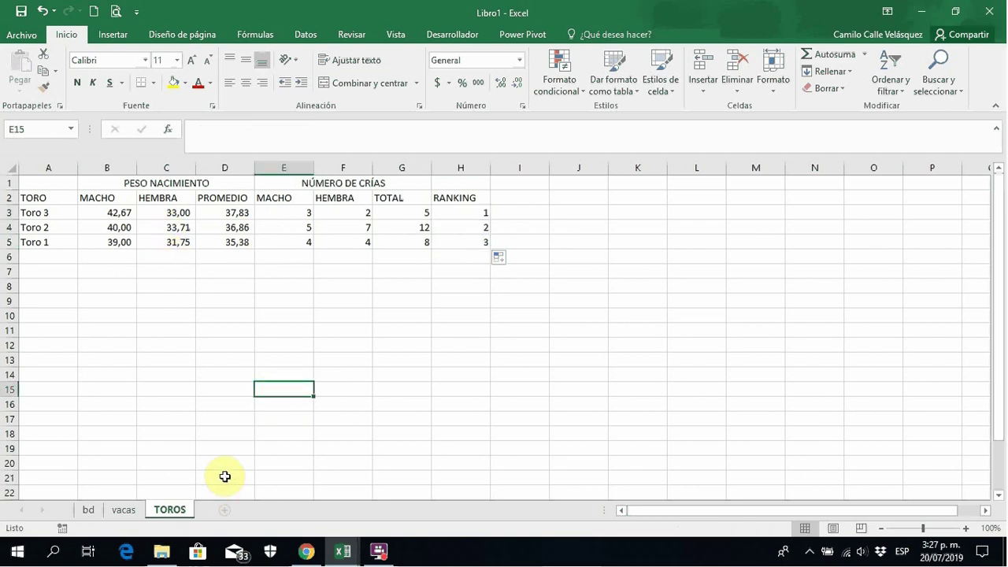
click(87, 511)
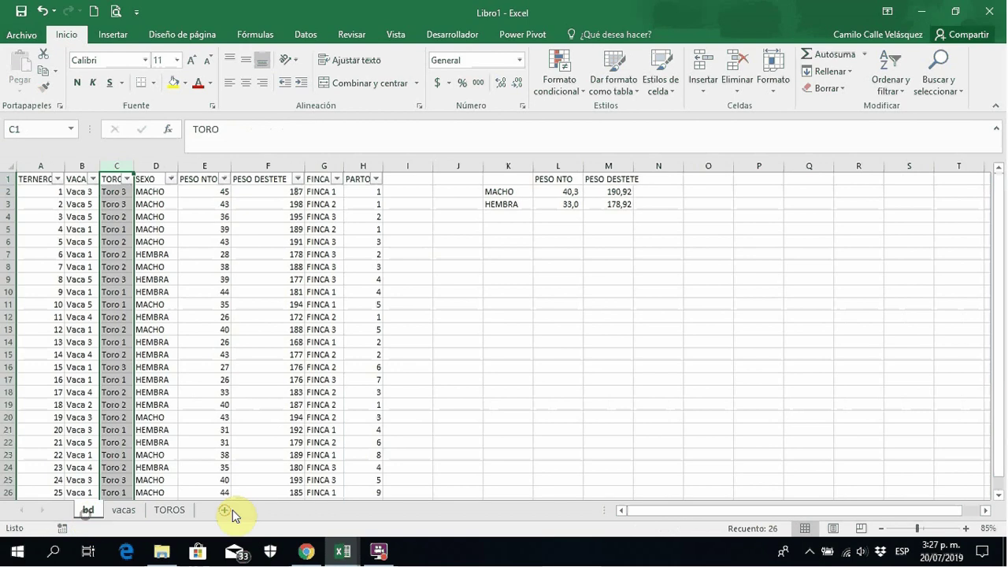
click(207, 216)
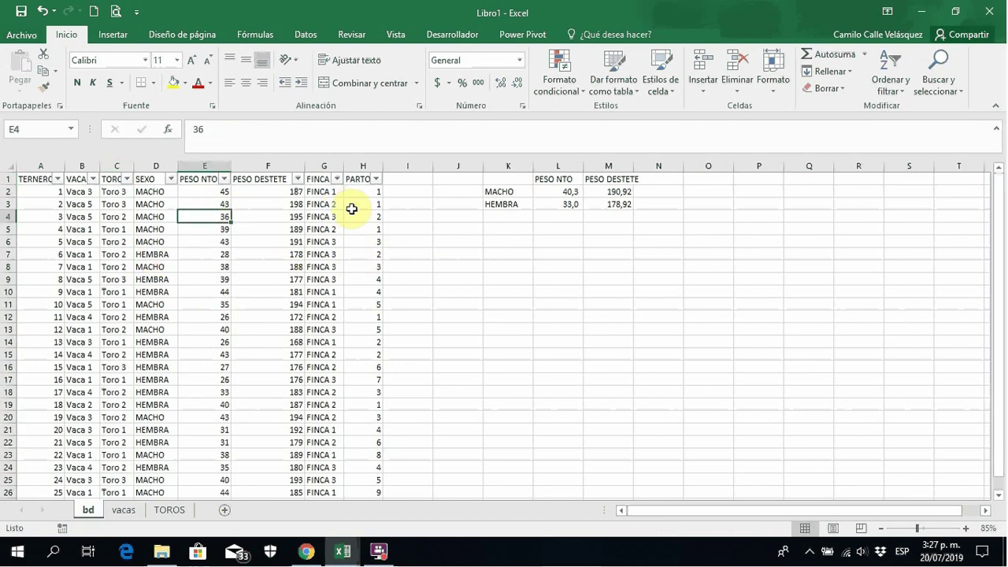
click(224, 510)
double_click(127, 510)
text(FINCAS)
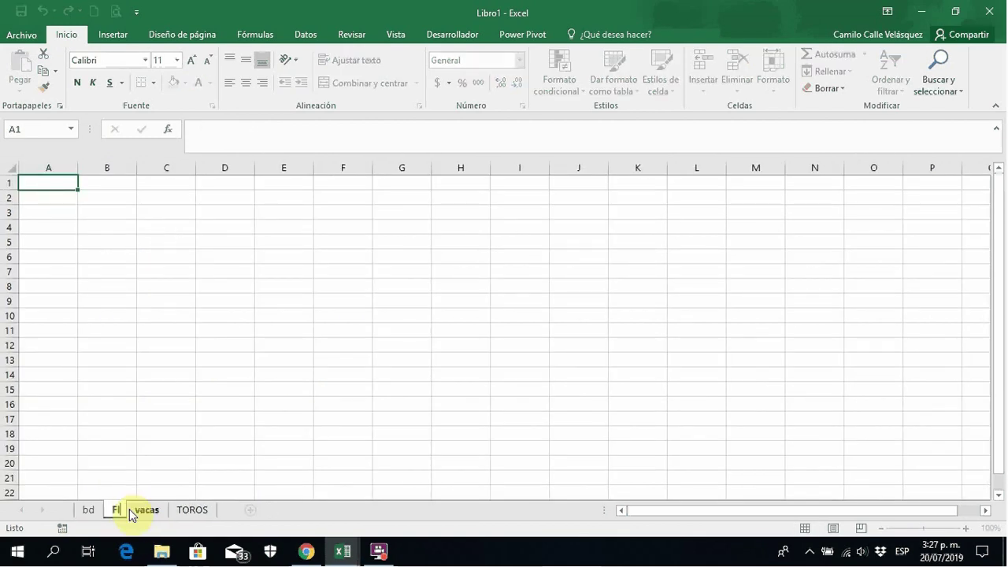
click(156, 370)
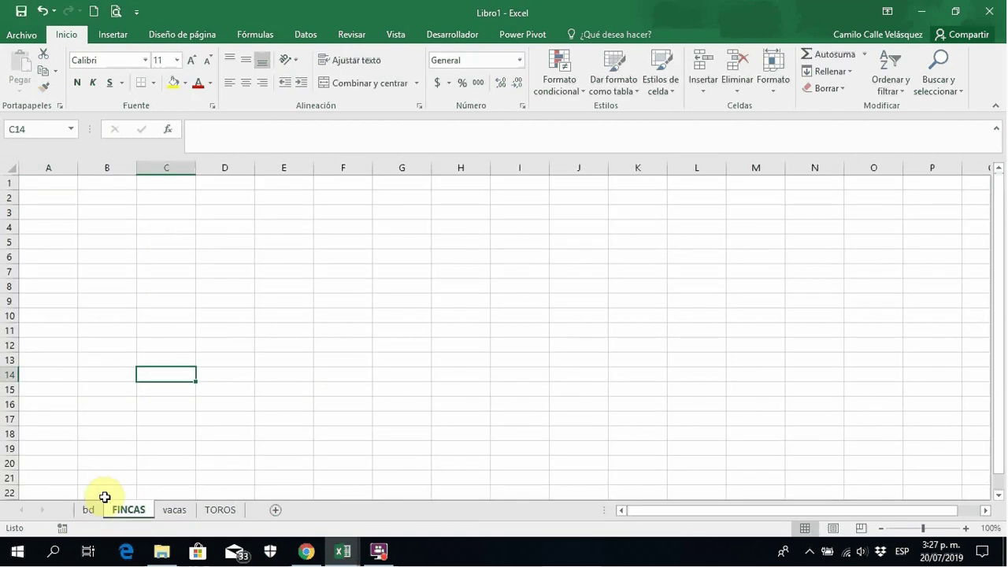
Copy the FINCA column G from the bd sheet and paste it as values into column A of FINCAS.
click(83, 512)
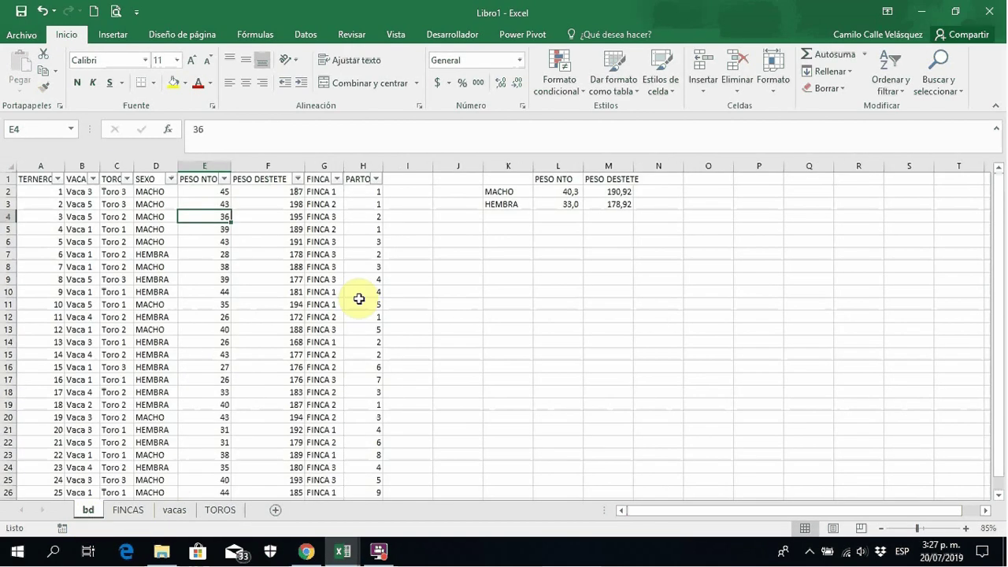
click(323, 164)
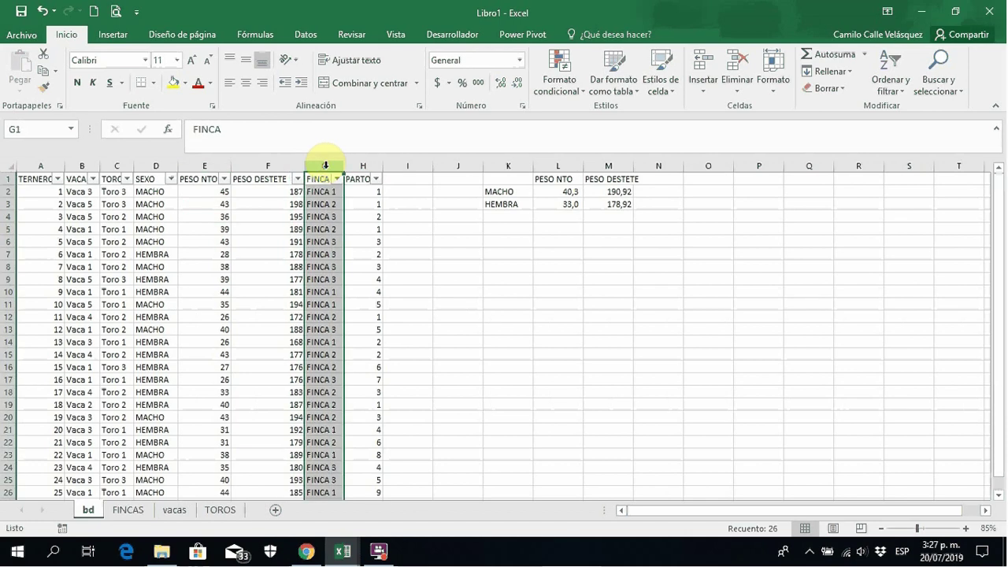
key(ctrl+c)
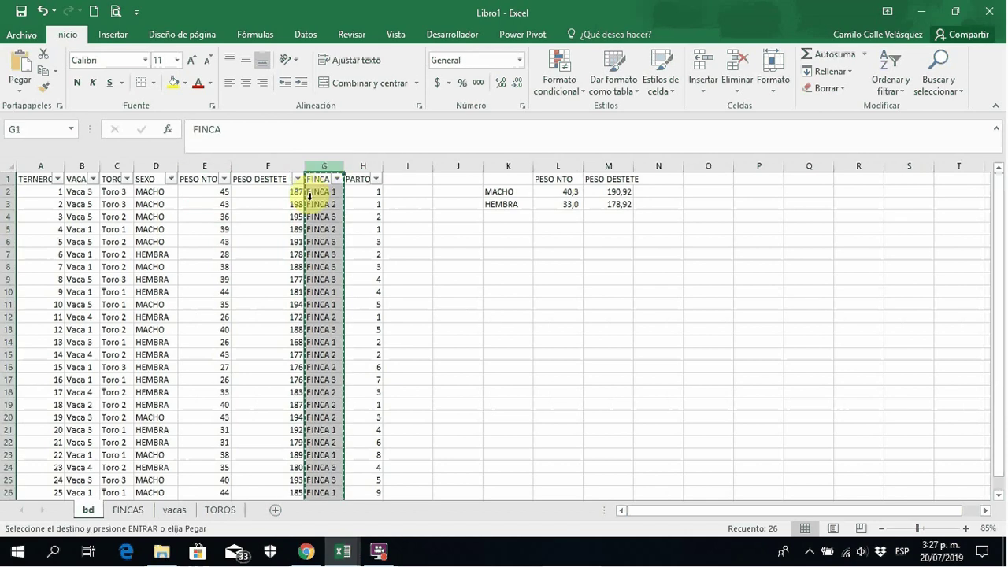
click(138, 511)
click(58, 167)
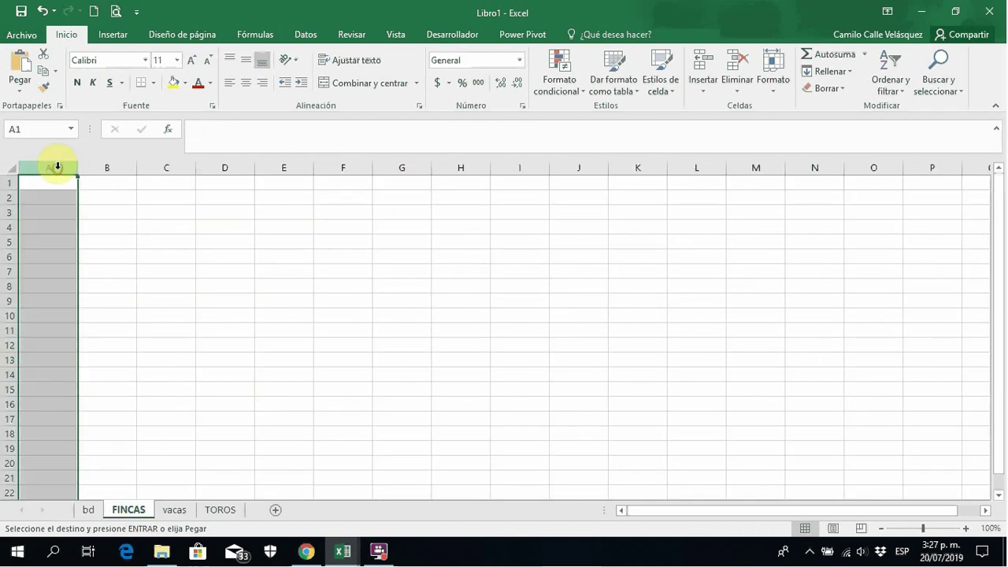
right_click(58, 167)
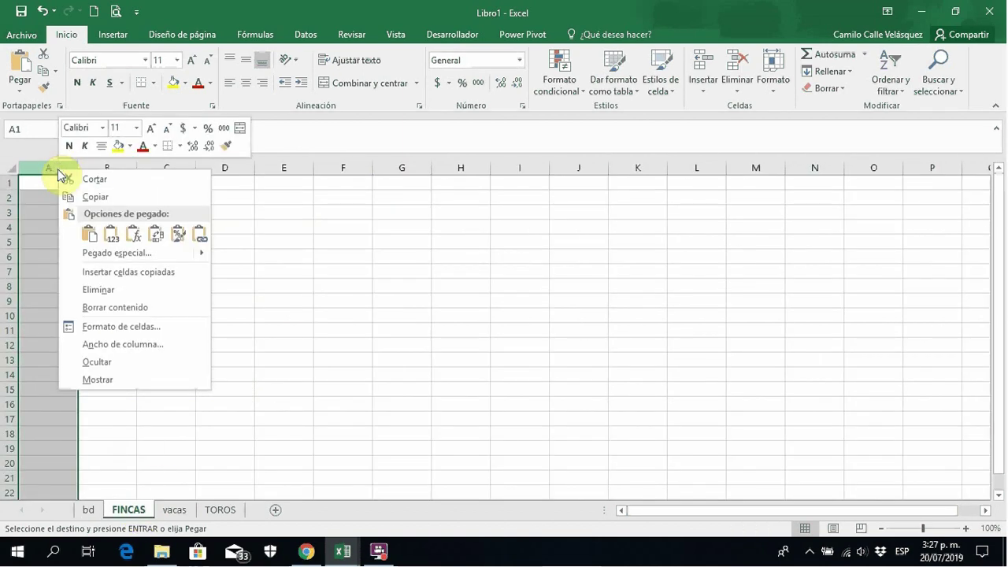
click(111, 234)
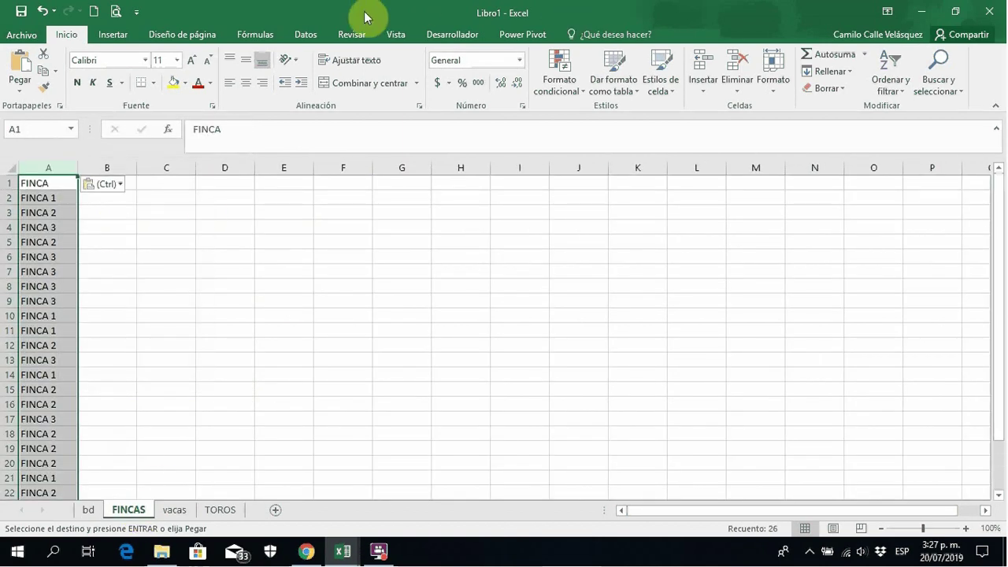
Remove duplicates from column A, treating the first row as a header, and move the resulting list so it starts in A4.
click(312, 33)
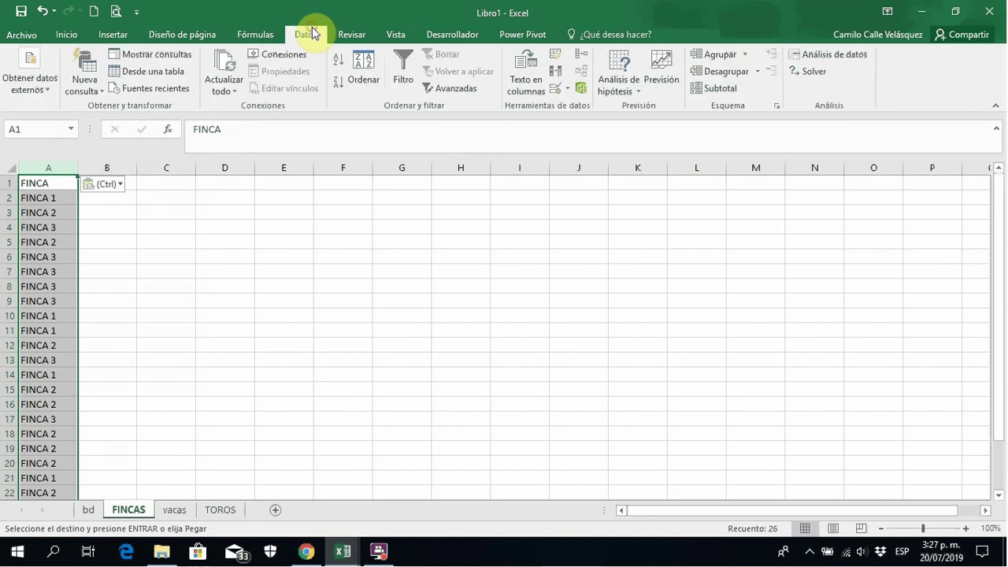
click(557, 75)
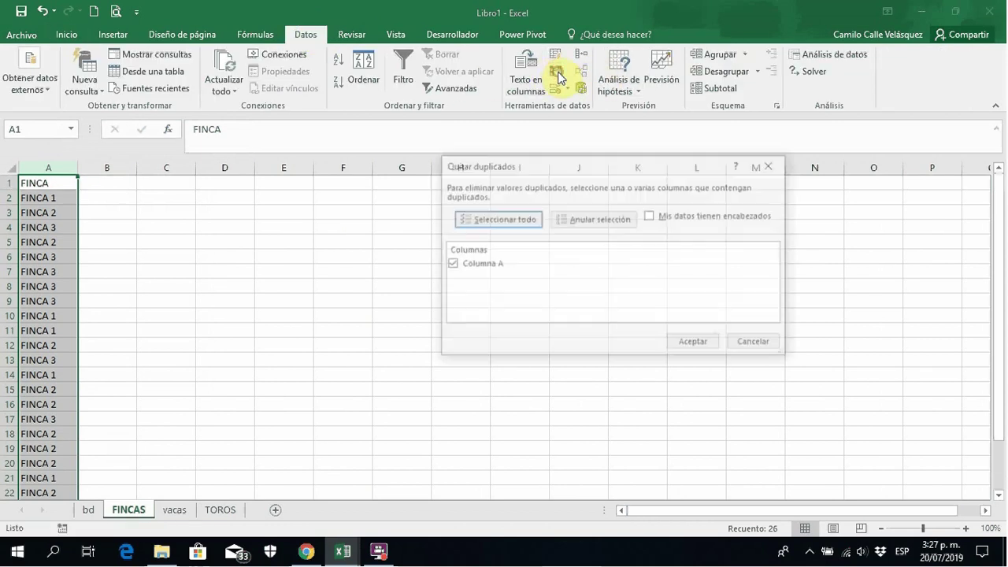
click(649, 216)
click(687, 345)
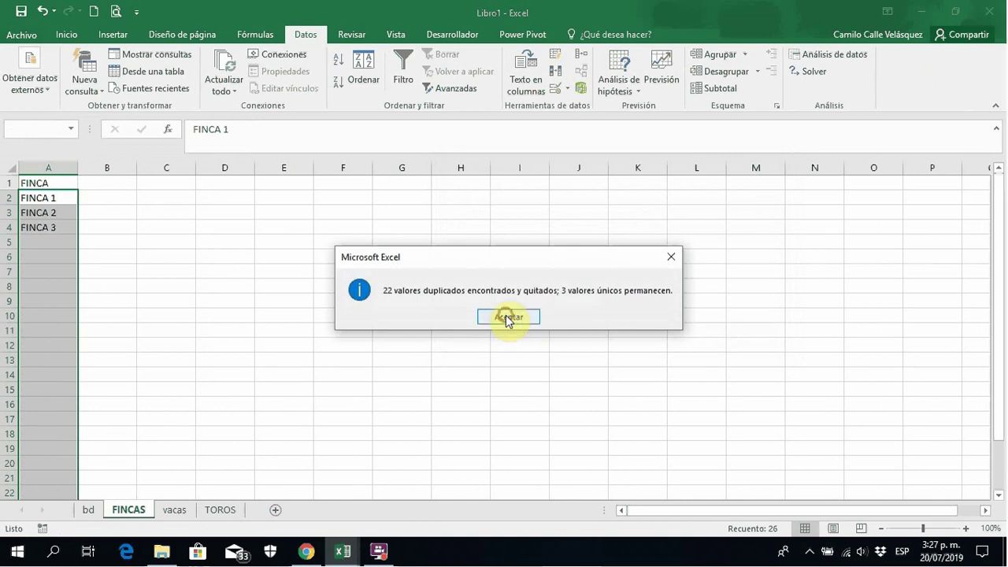
click(508, 318)
drag(60, 179, 70, 281)
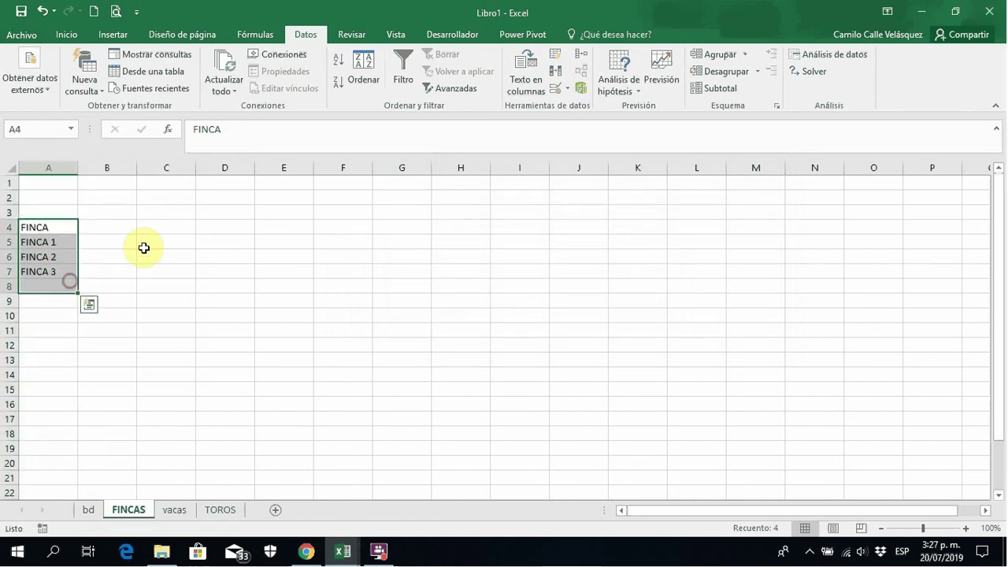
Enter the heading PESO NTO in B3 of the FINCAS sheet.
click(97, 212)
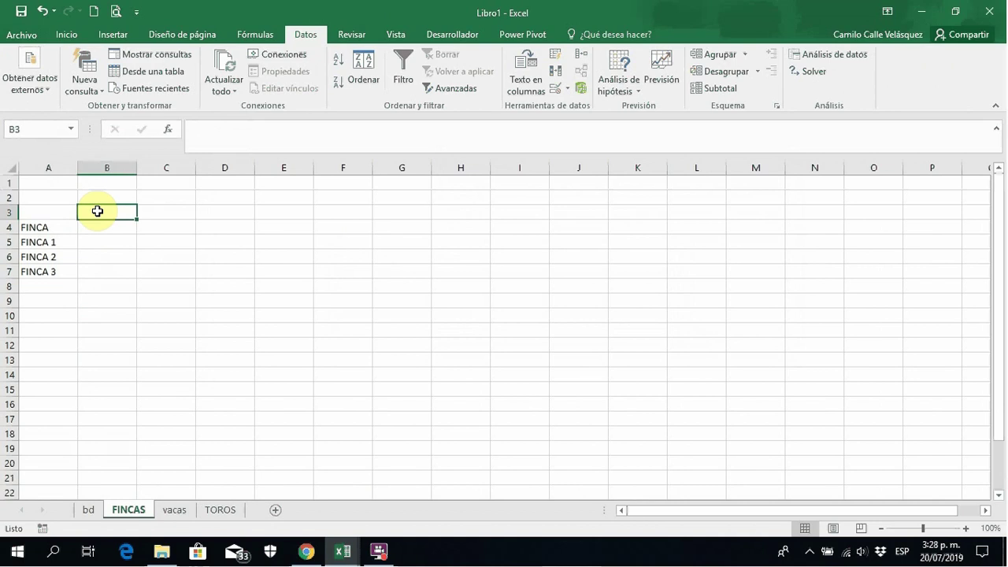
text(PESO NTO)
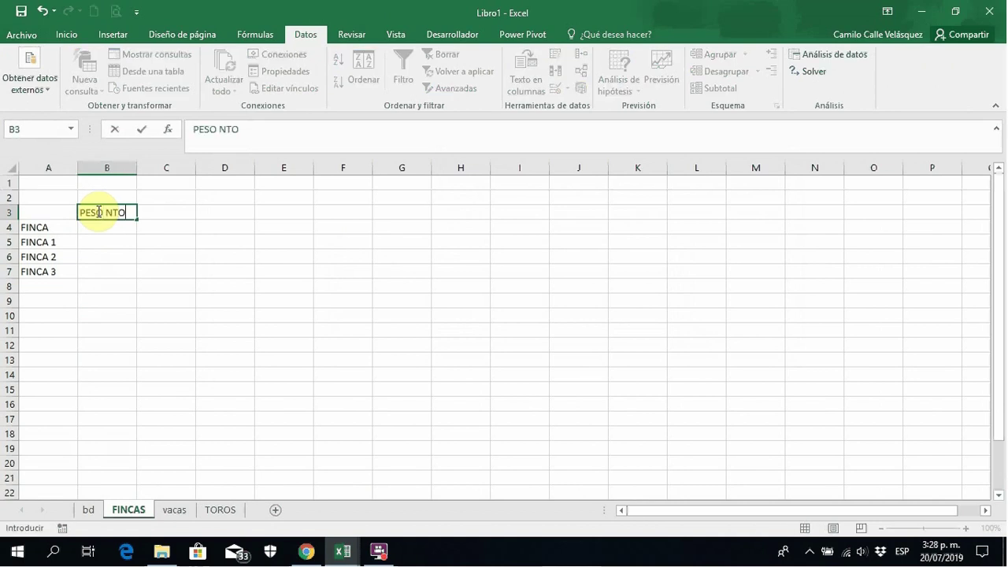
key(Return)
click(97, 211)
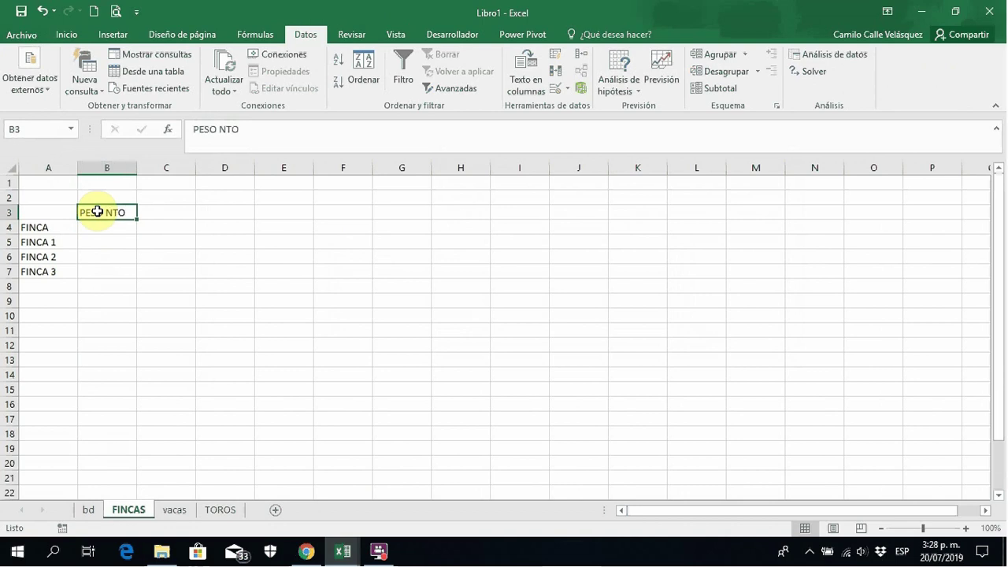
Enter the subheadings MACHO, HEMBRA and PROMEDIO in B4:D4, under PESO NTO.
key(Return)
text(MACHO)
key(Tab)
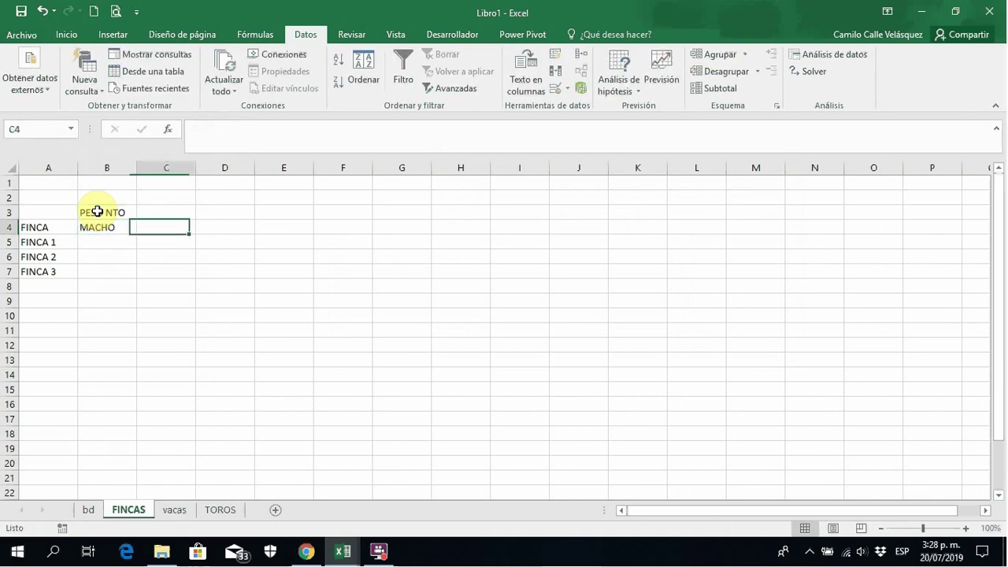
text(HME)
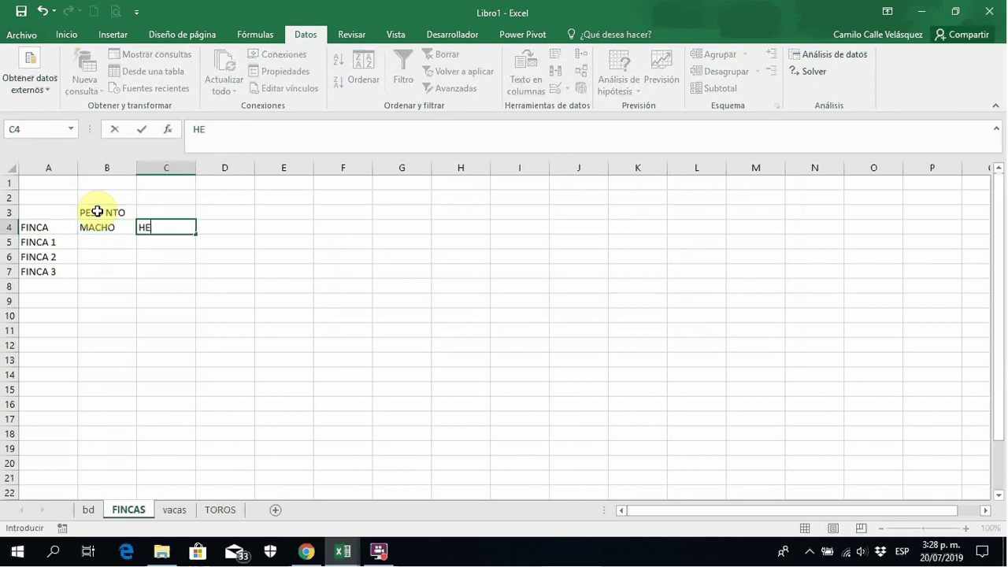
text(BRA)
key(Tab)
text(PR)
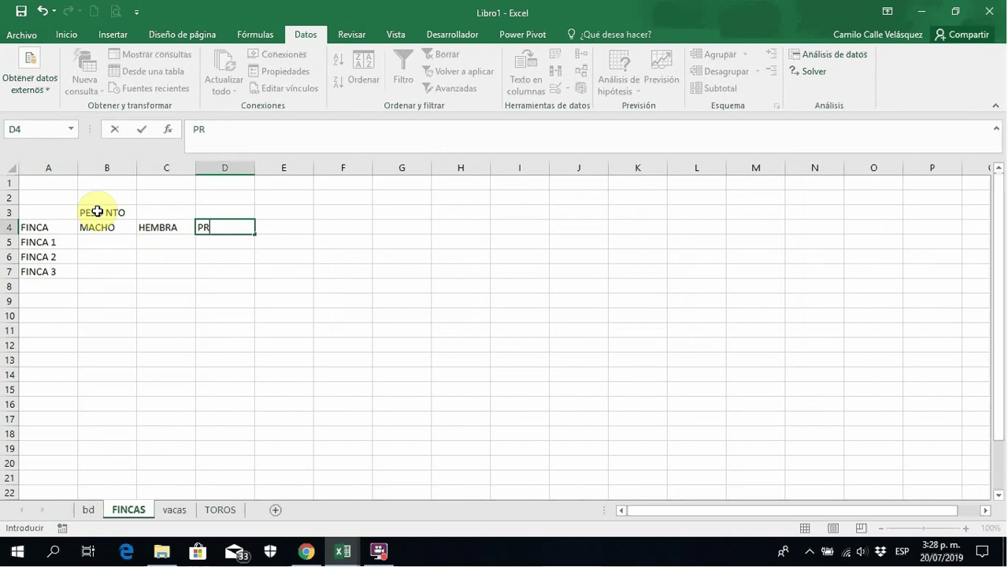
text(OMEDIO)
key(Tab)
Enter the heading PESO DESTETE in E3.
key(Up)
text(PESO)
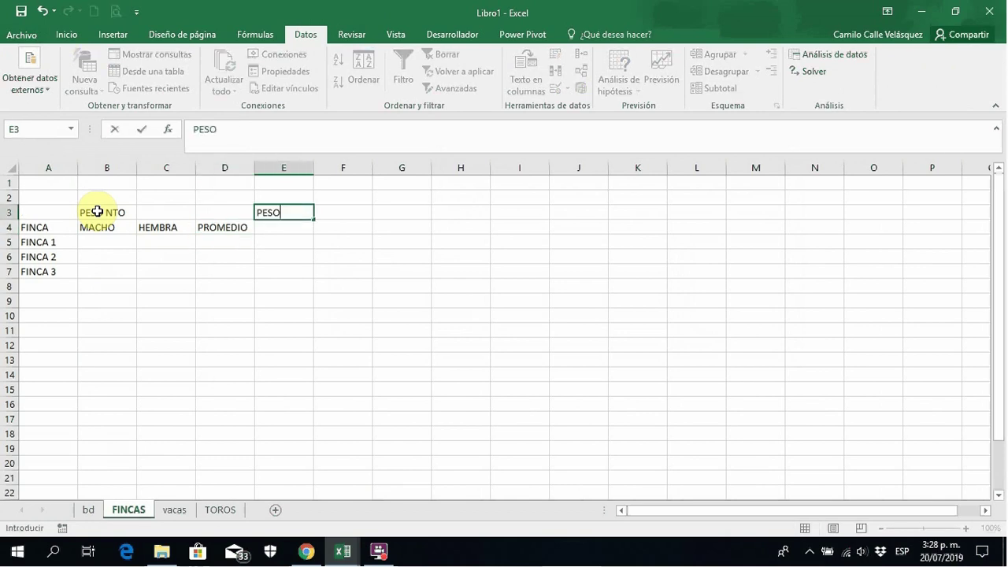
text( DESTETE)
key(Return)
Copy the MACHO, HEMBRA and PROMEDIO subheadings from B4:D4 to E4:G4, under PESO DESTETE.
key(Left)
key(Left)
key(Left)
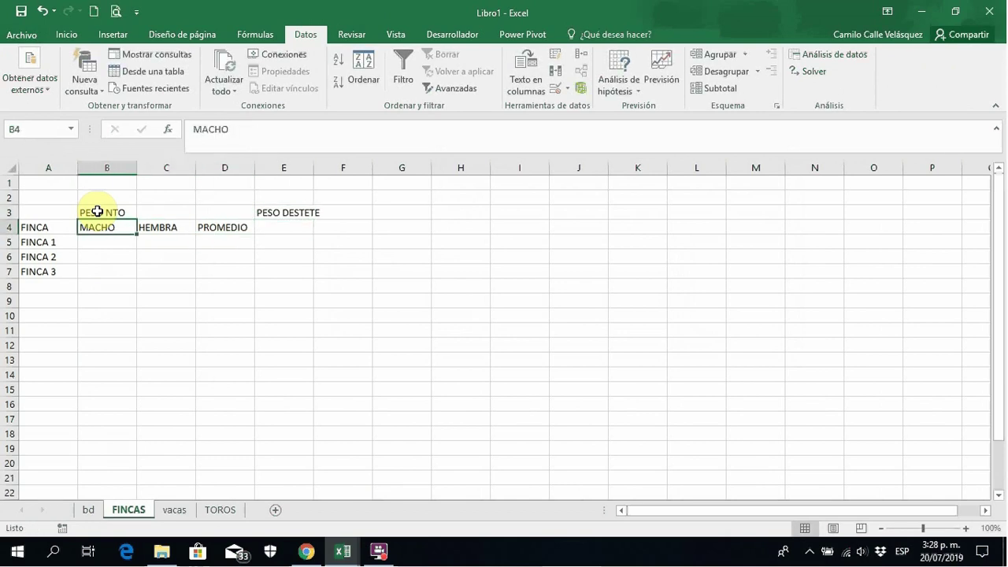
key(shift+Right)
key(shift+Right)
key(ctrl+c)
key(Right)
key(Right)
key(Right)
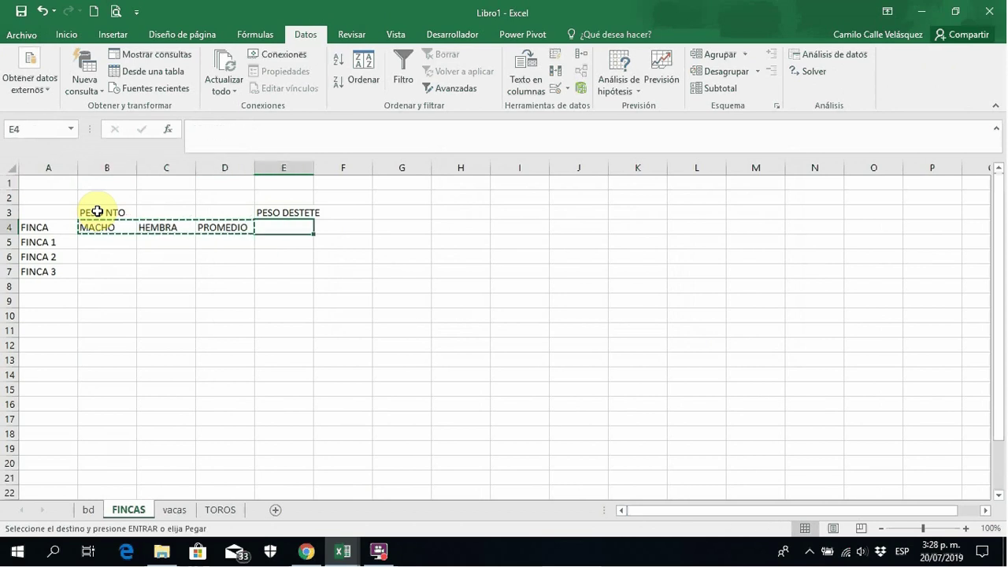
key(ctrl+v)
Enter the heading CANTIDAD DE CRÍAS in H3.
key(Right)
key(Right)
key(Right)
key(Up)
key(Escape)
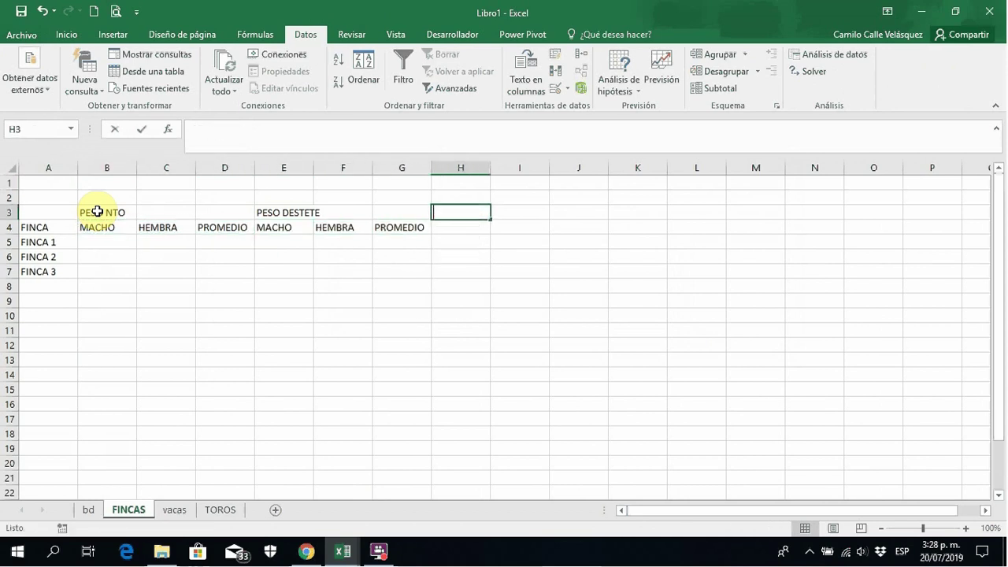
text(CANTIDAD DE CRÍAS)
key(Return)
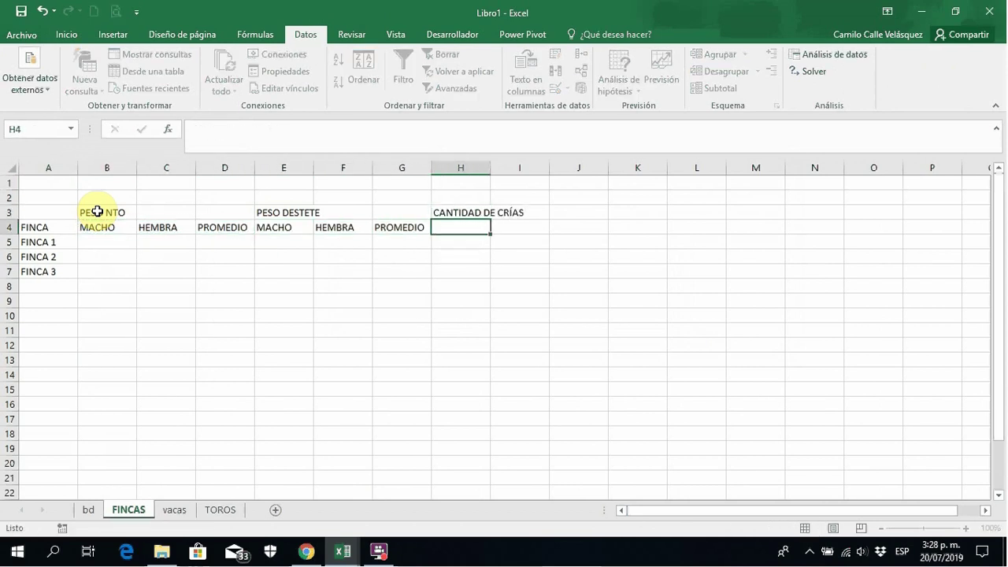
Enter the subheadings MACHO, HEMBRA and TOTAL in H4:J4, under CANTIDAD DE CRÍAS.
text(MACHO)
key(Right)
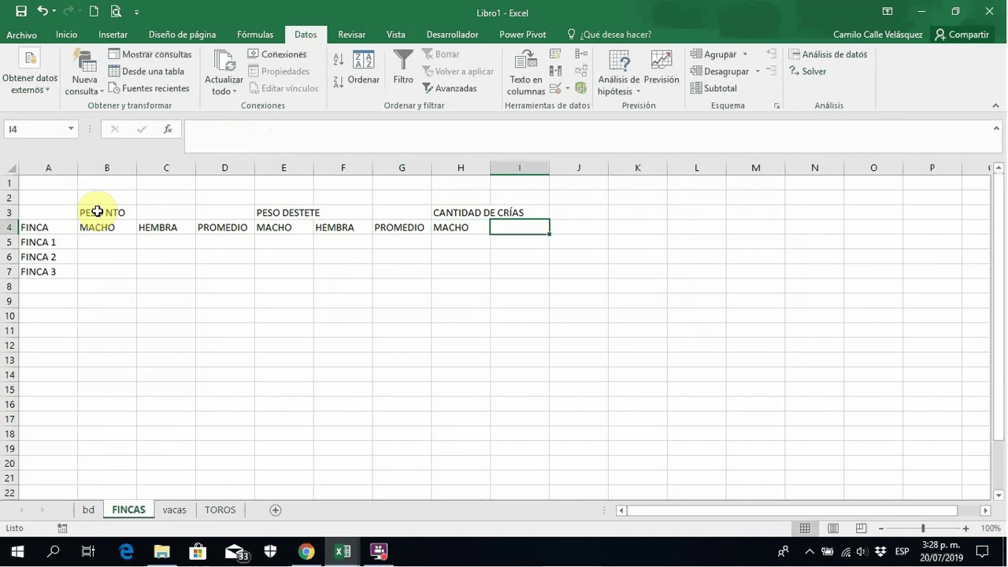
text(HEMBRA)
key(Right)
text(TO)
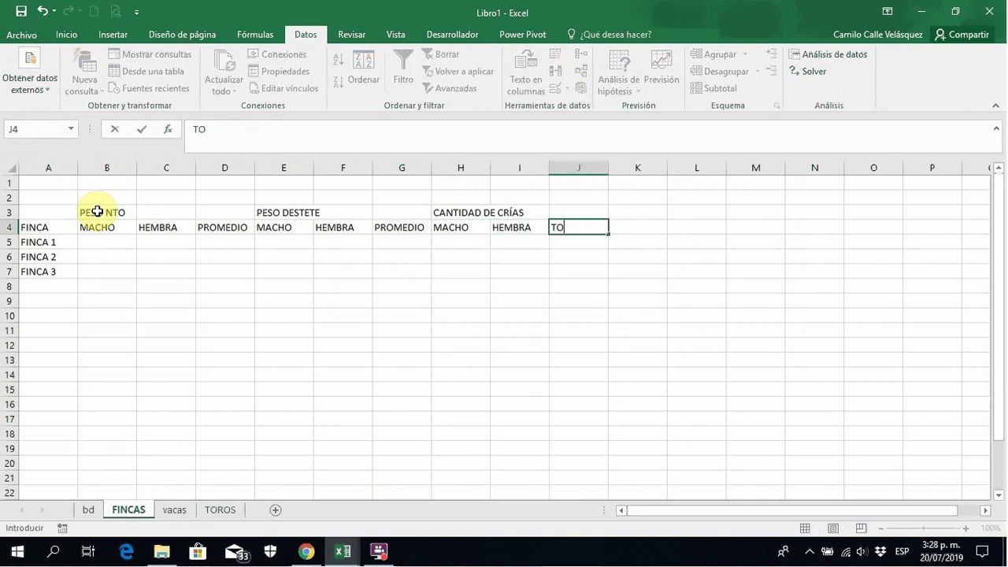
key(Return)
Merge and center PESO NTO across B3:D3, PESO DESTETE across E3:G3 and CANTIDAD DE CRÍAS across H3:J3.
drag(103, 213, 209, 213)
click(65, 35)
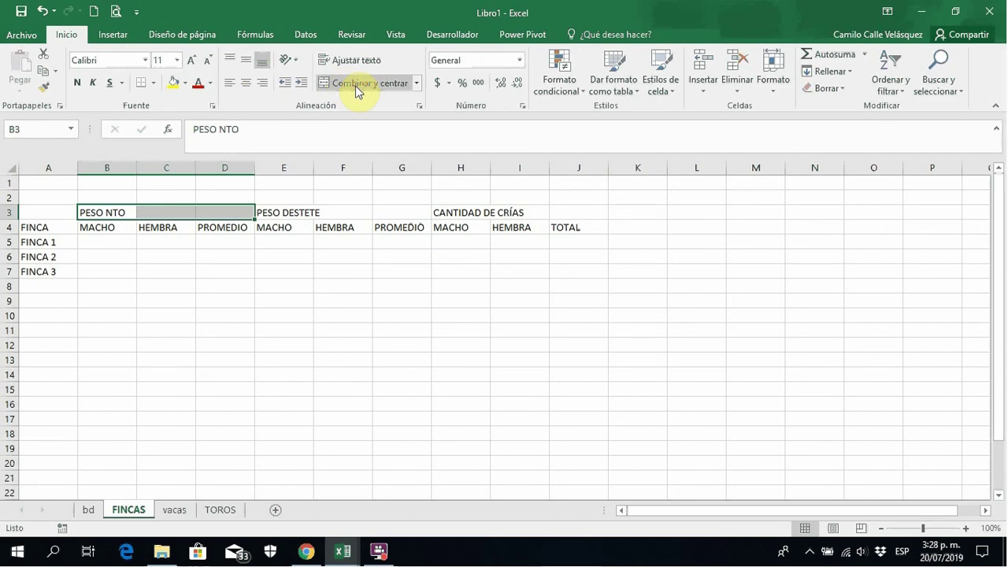
click(359, 83)
drag(279, 212, 385, 219)
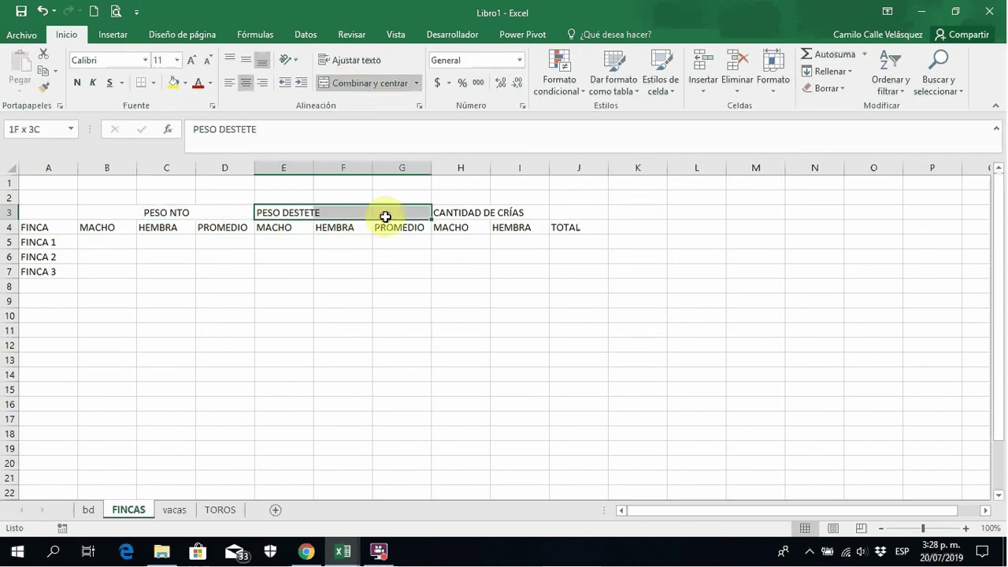
click(355, 84)
drag(475, 210, 596, 216)
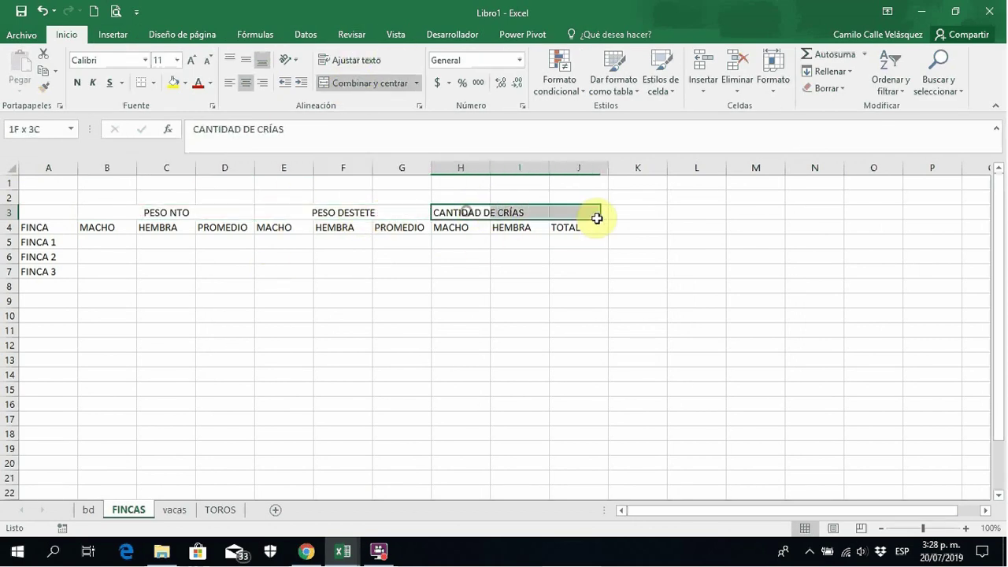
click(354, 83)
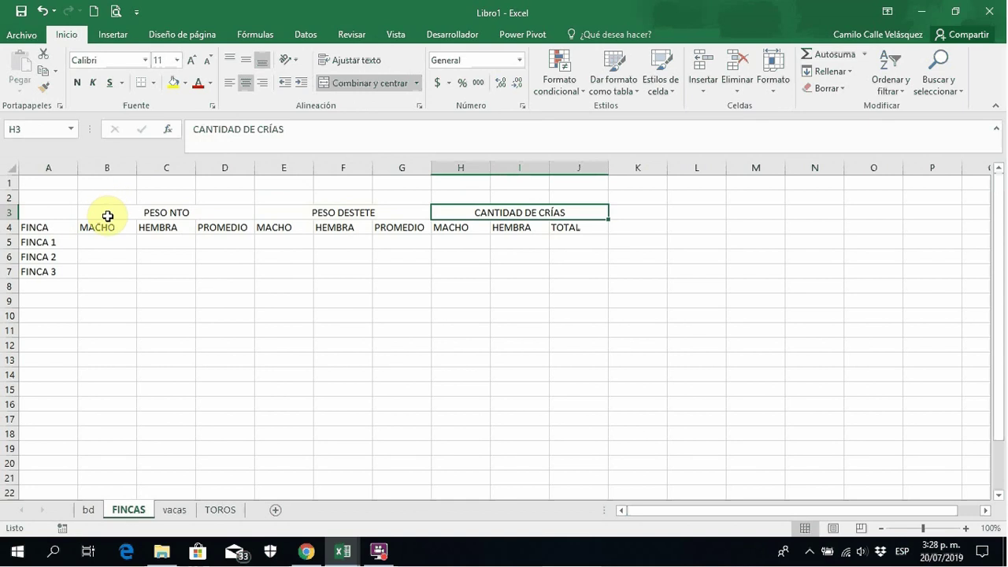
Start a PROMEDIO.SI.CONJUNTO formula in B5 with the bd sheet's PESO NTO column, $E:$E, as the absolute average range.
click(106, 213)
click(101, 244)
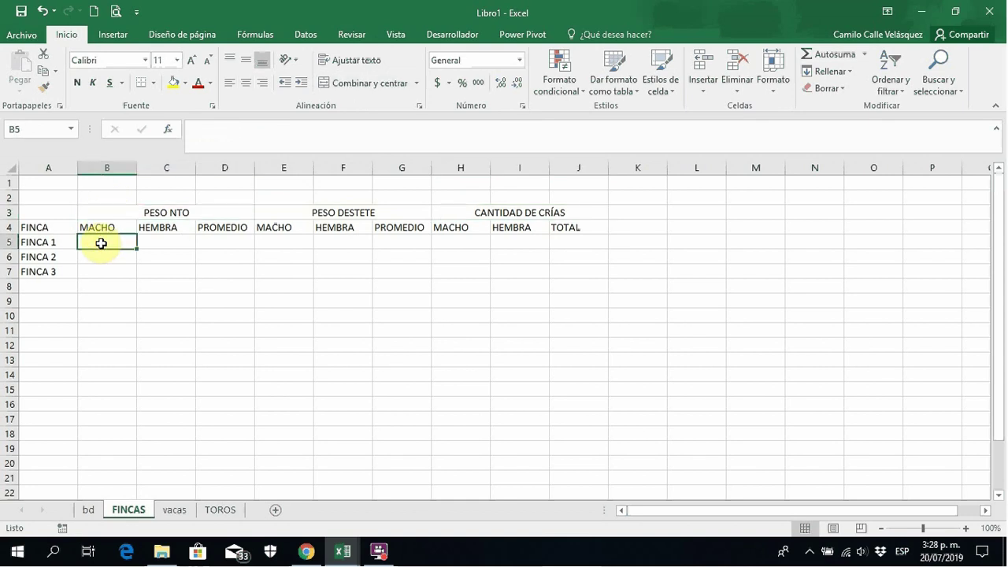
text(=PROM)
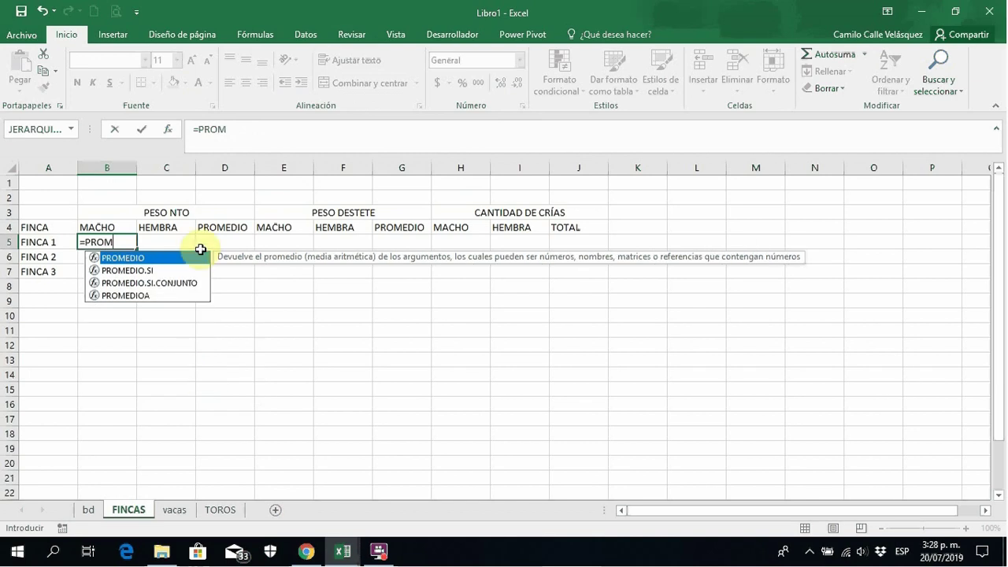
double_click(148, 283)
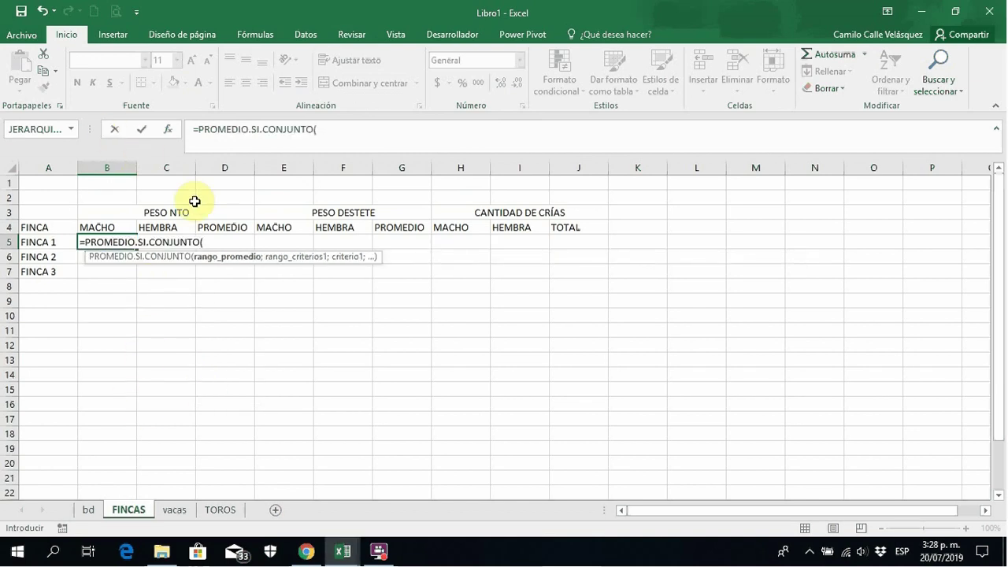
click(89, 510)
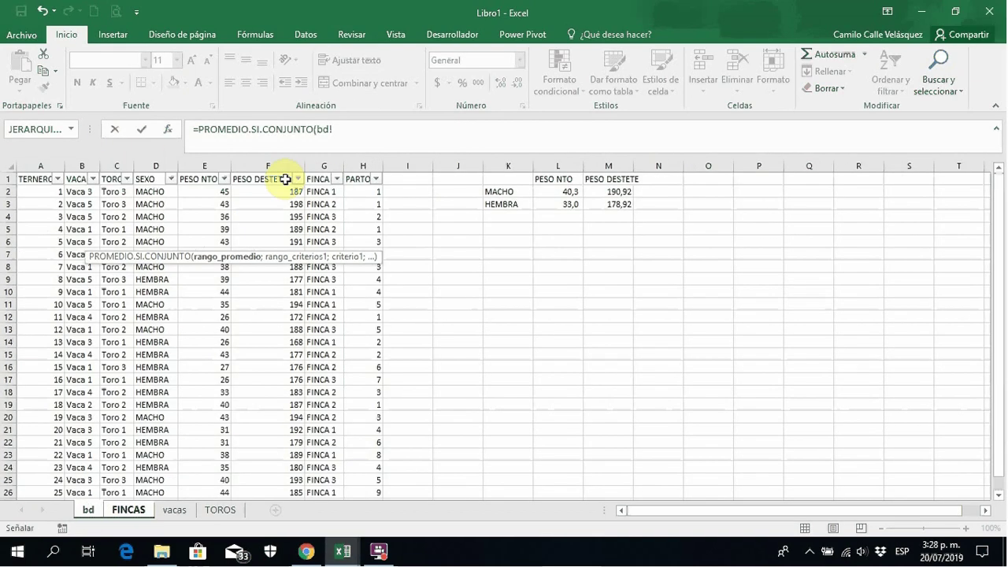
click(206, 166)
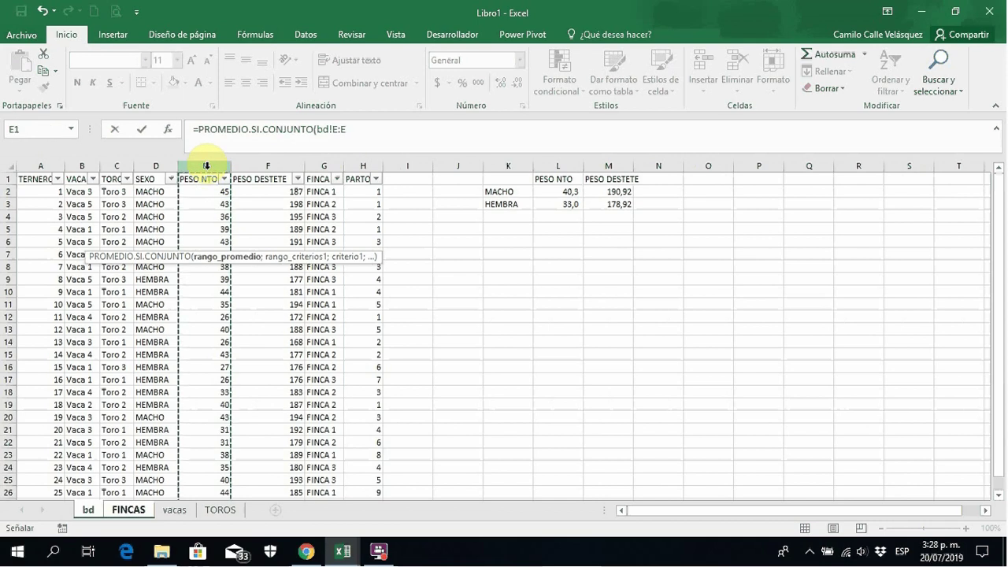
key(F4)
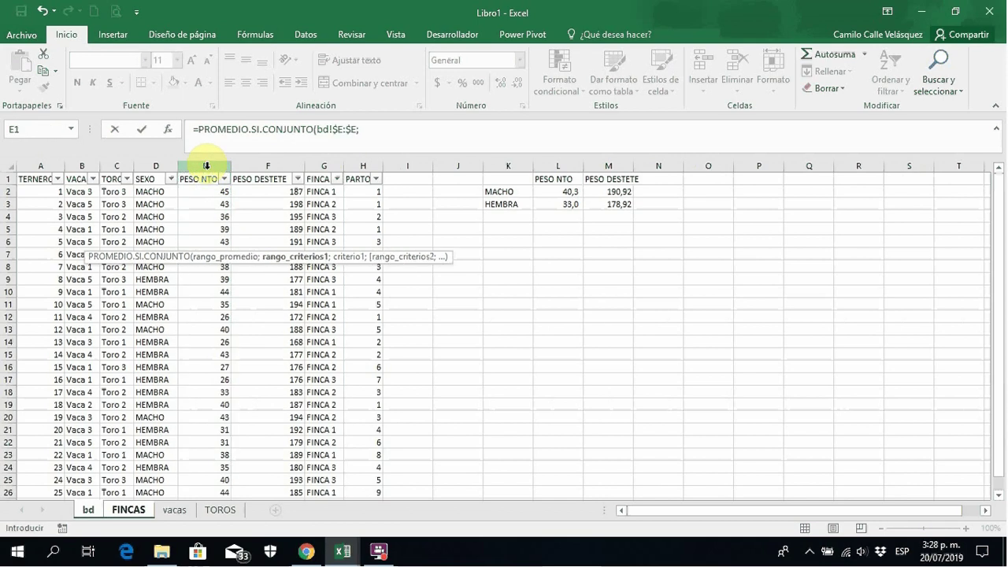
text(;)
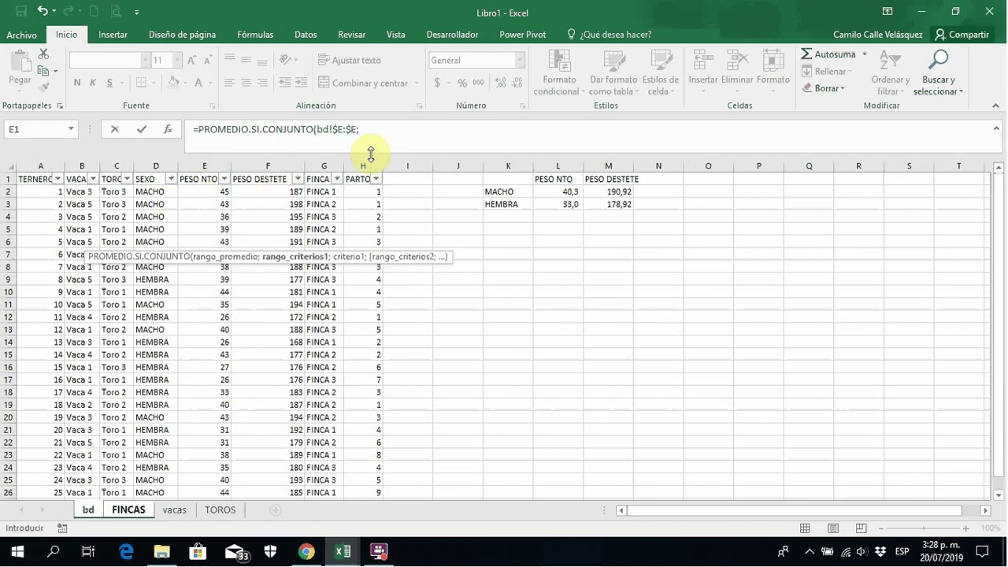
Add the first criterion to the B5 formula, matching the FINCA column bd!$G:$G to FINCAS!$A5 with only the column locked.
click(323, 163)
key(F4)
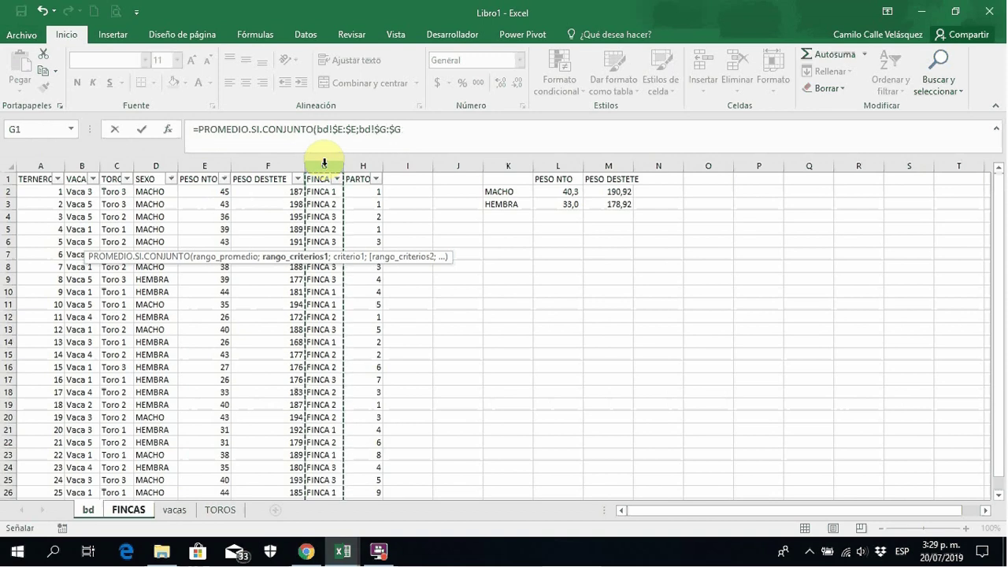
text(;)
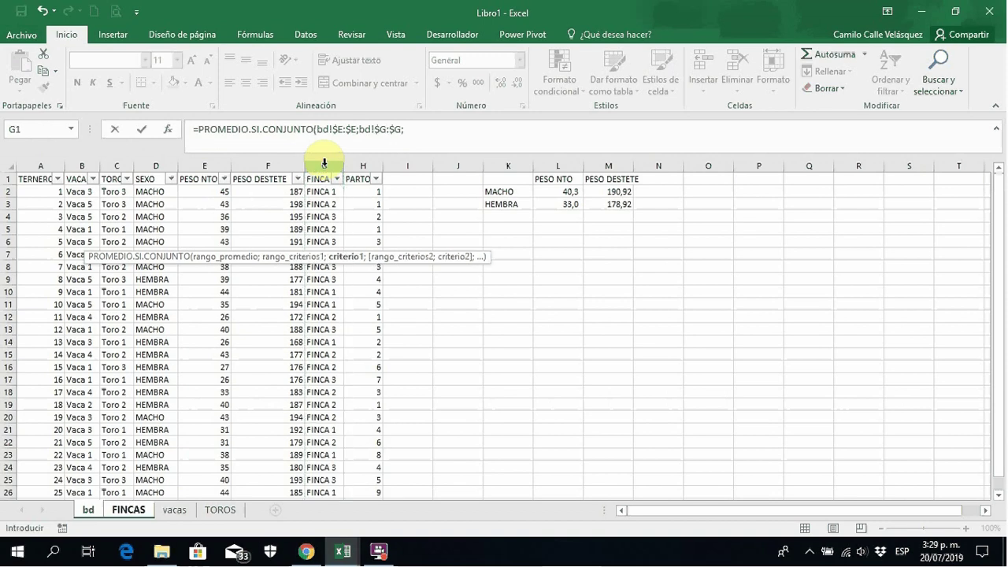
click(128, 510)
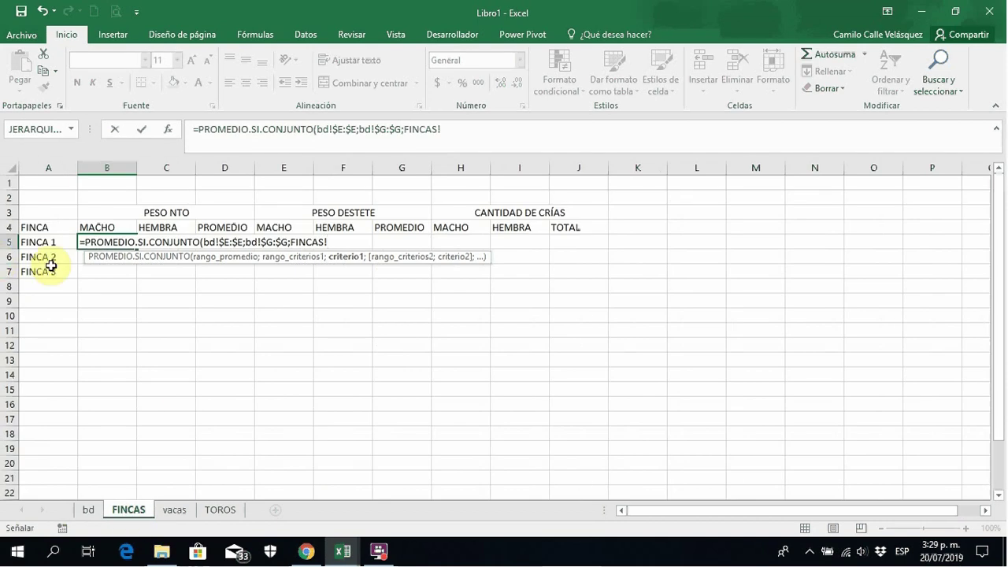
click(34, 245)
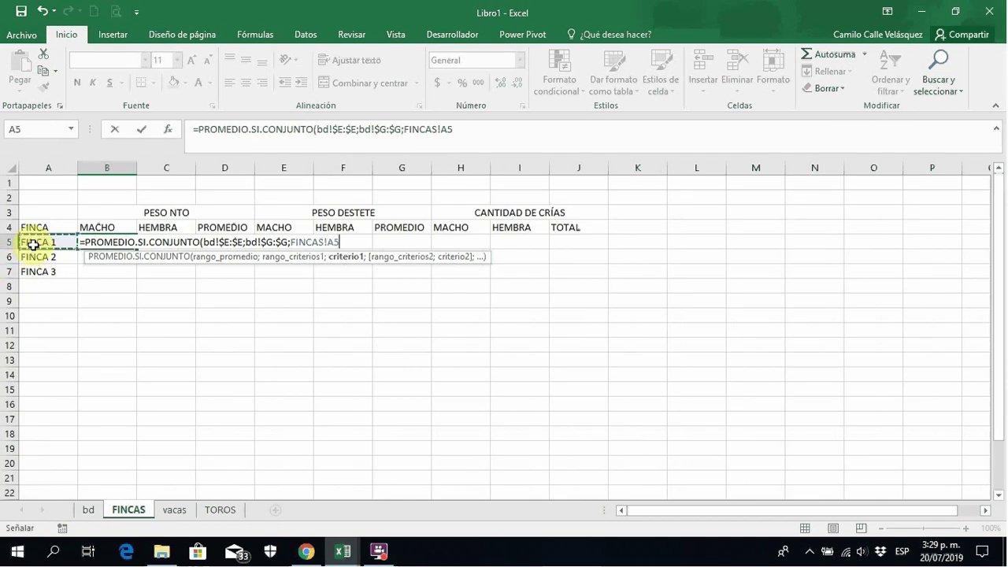
key(F4)
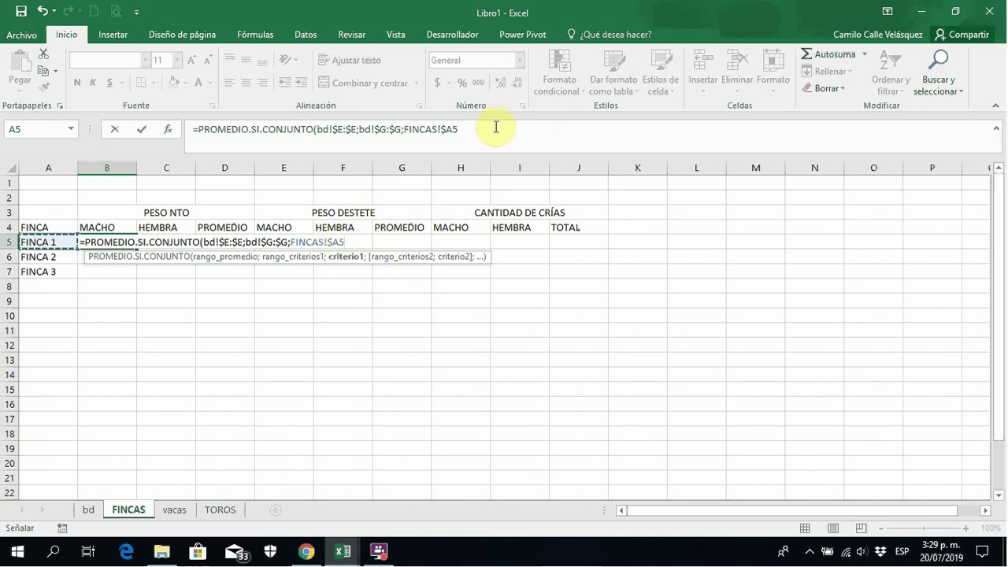
text(;)
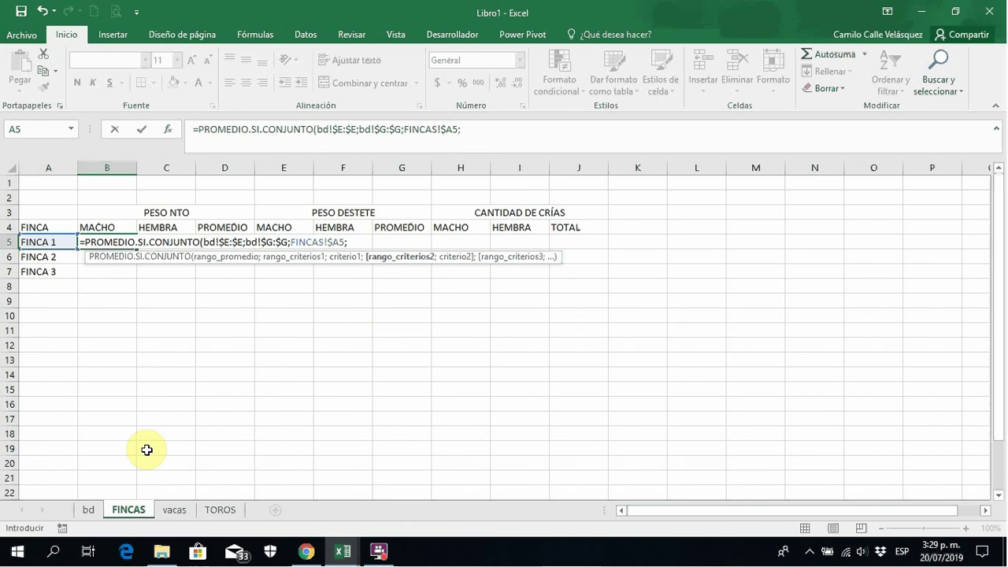
Complete the B5 formula with a second criterion matching the SEXO column bd!$D:$D to FINCAS!B$4, locking only the row.
click(85, 512)
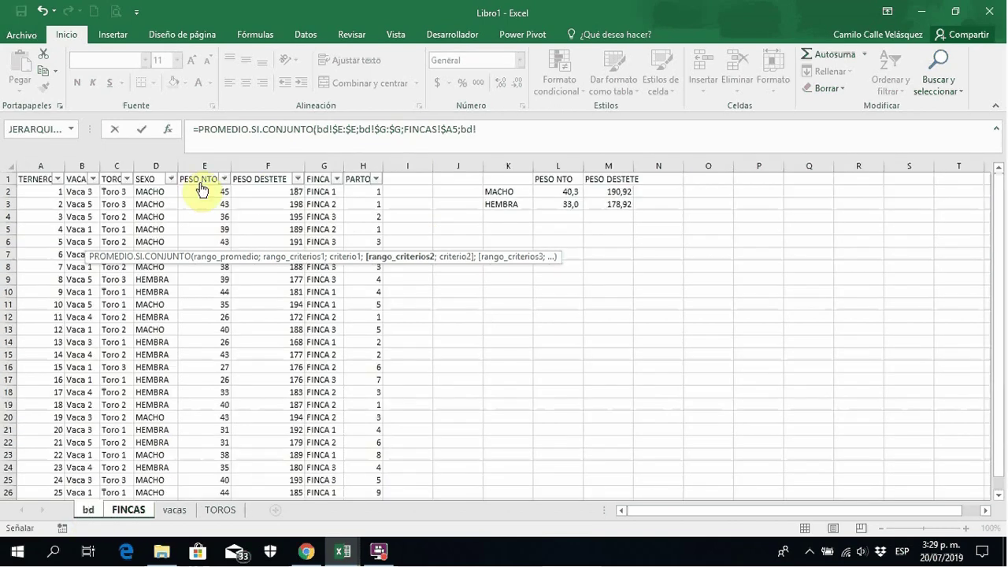
click(157, 165)
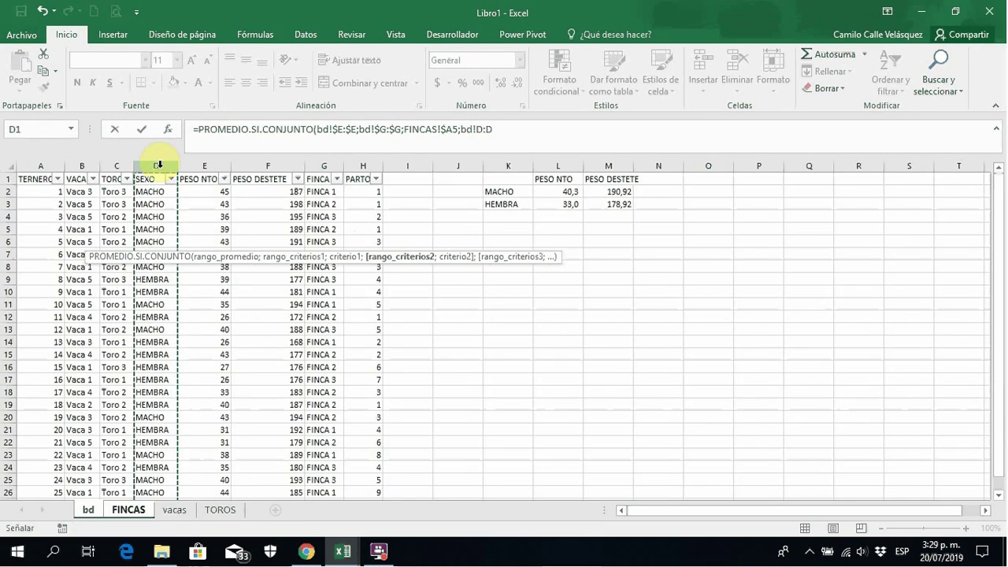
key(F4)
text(;)
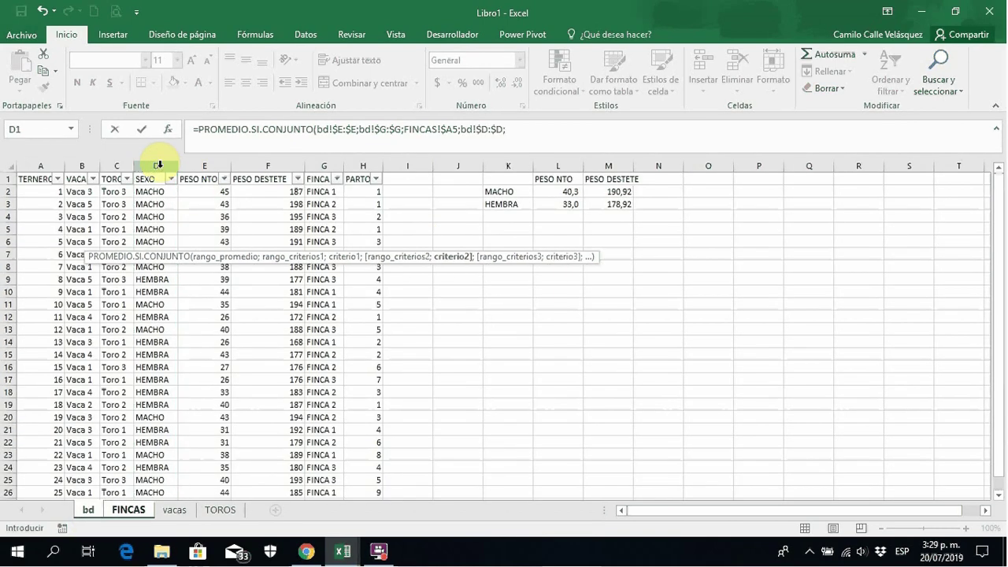
click(128, 510)
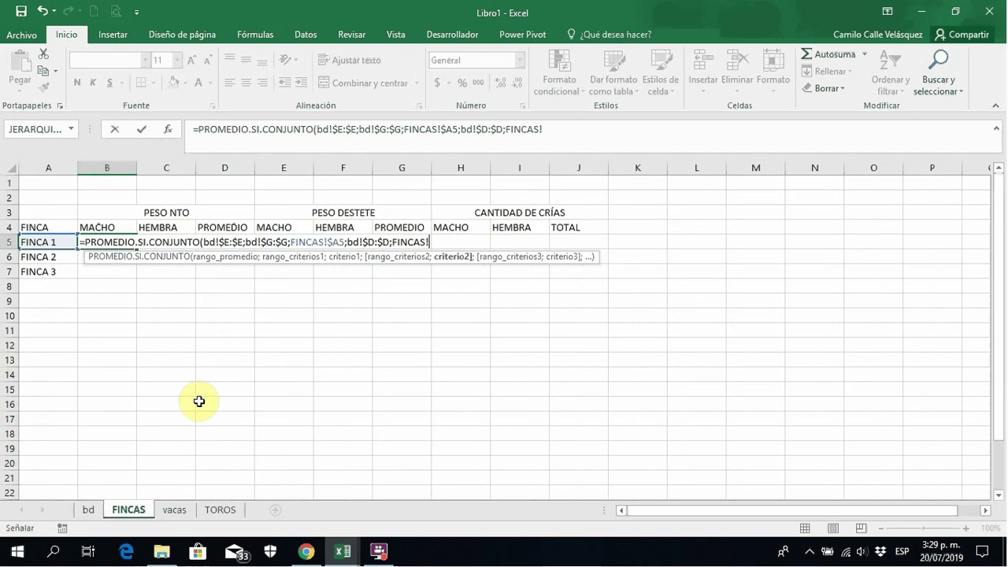
click(99, 227)
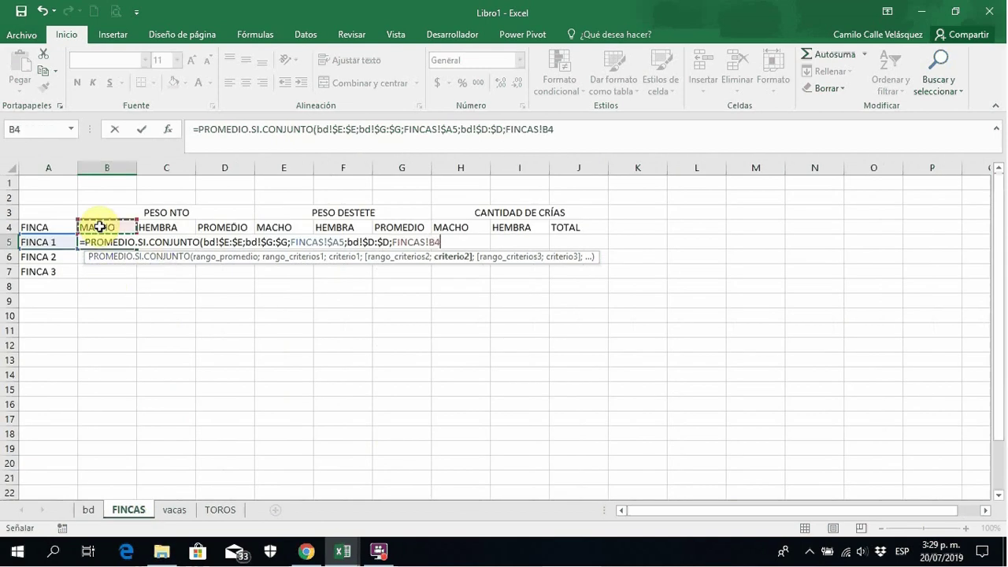
click(435, 242)
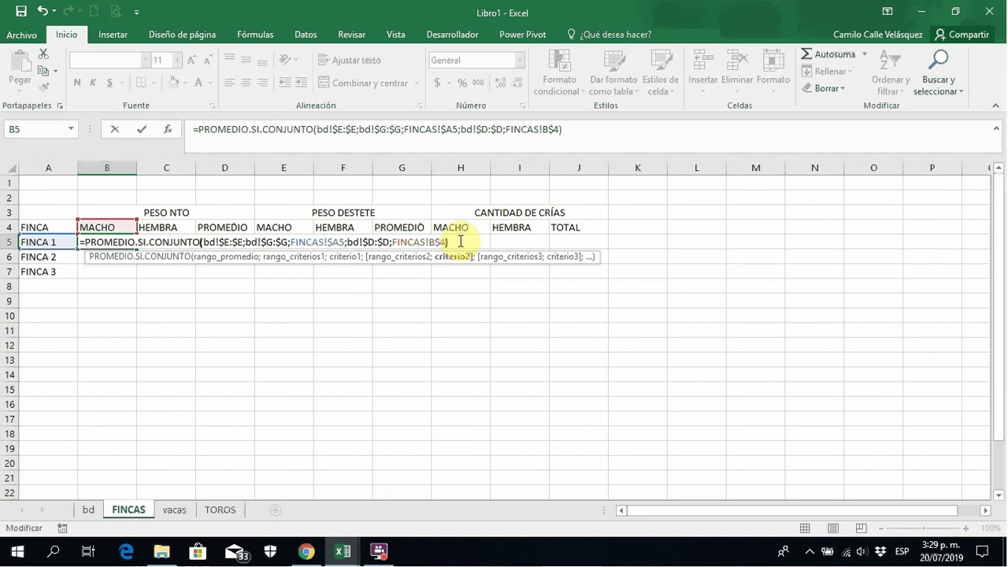
key(Return)
Fill the B5 formula across to C5 and down to row 7 for all three farms.
key(Up)
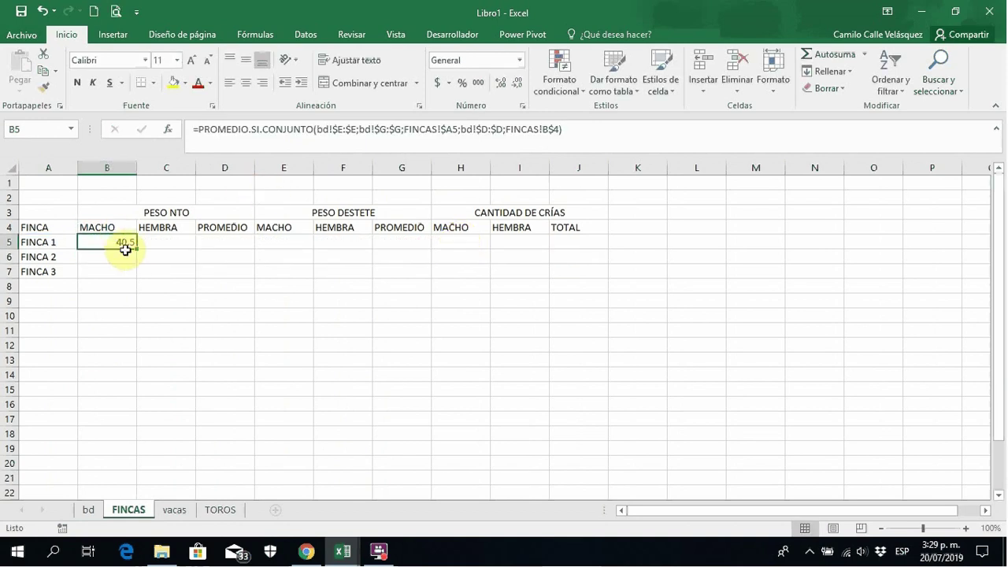
drag(136, 250, 217, 246)
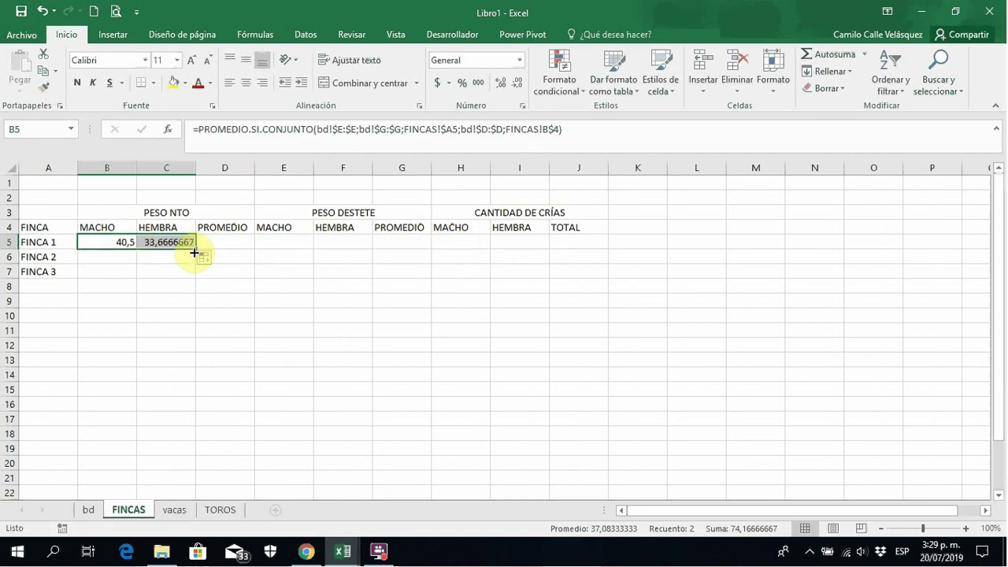
double_click(194, 252)
Enter +PROMEDIO(B5:C5) in D5 and fill it down to D7.
click(231, 242)
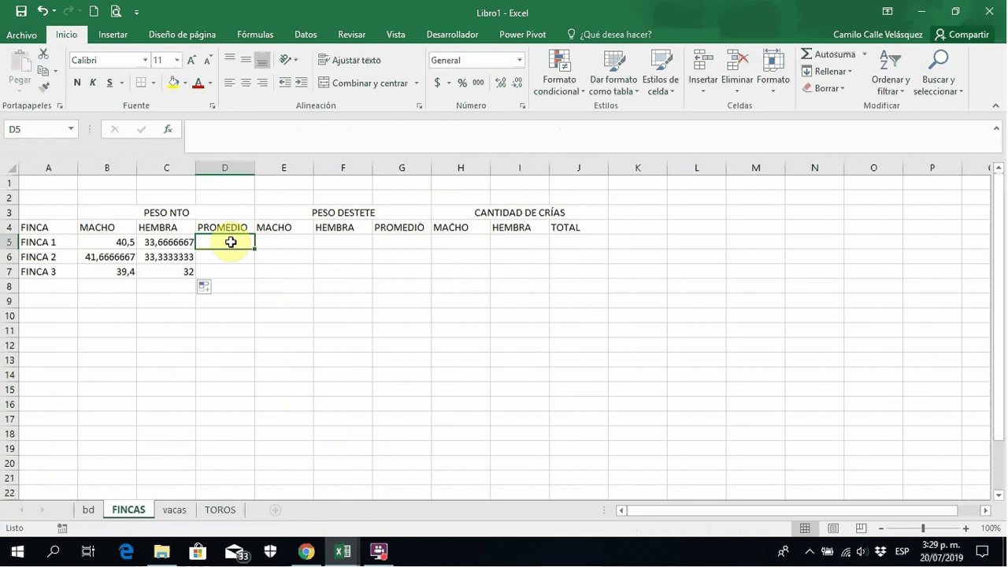
text(+PROI)
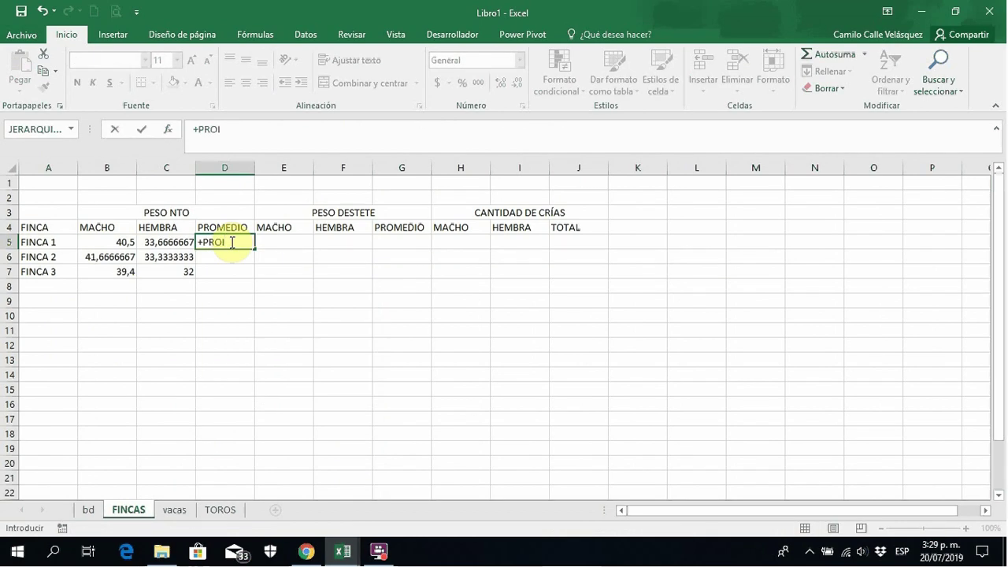
key(BackSpace)
text(MEDIO()
key(Left)
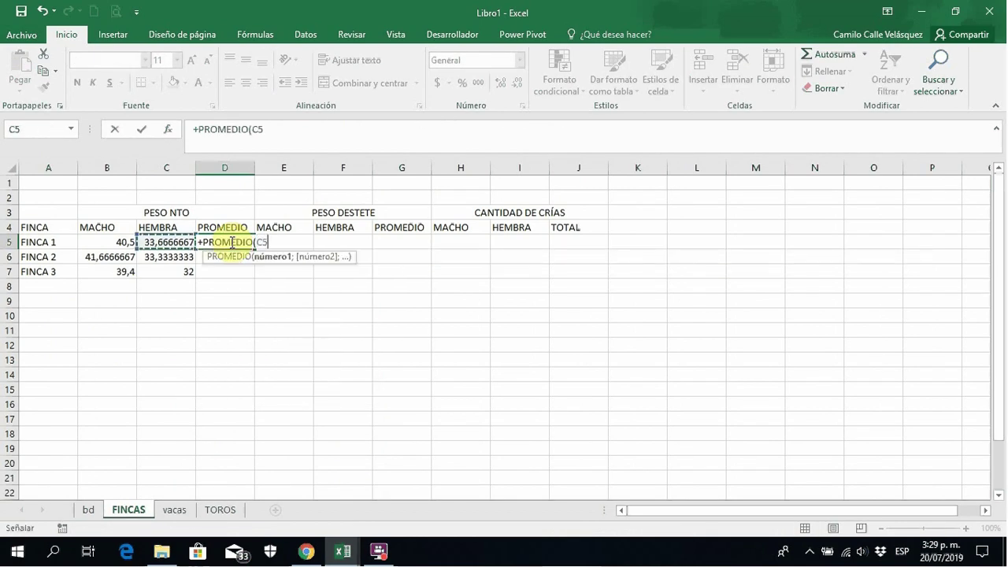
key(shift+Left)
key(Return)
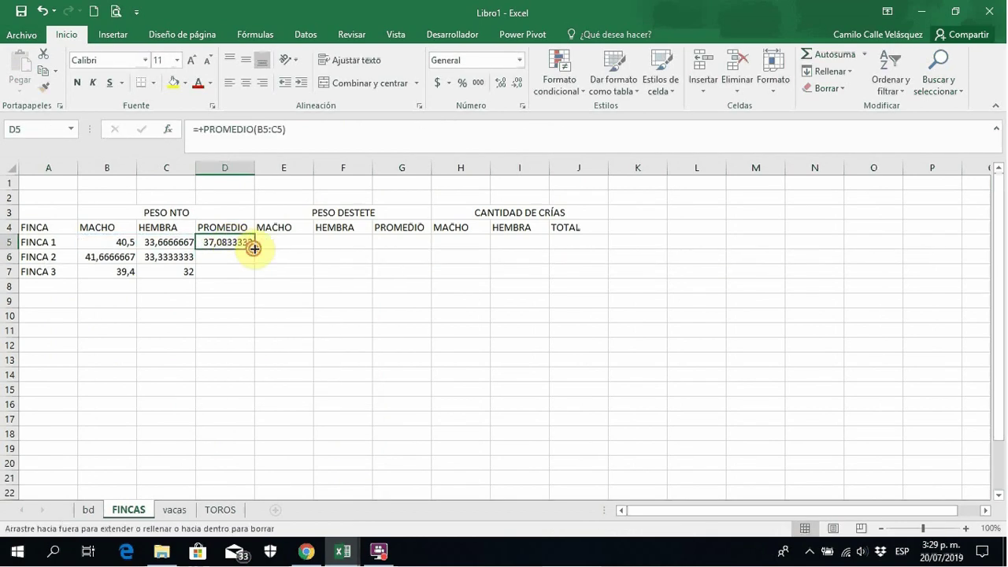
double_click(255, 256)
Format the birth weight averages in B5:D7 in thousands style with two decimals.
drag(112, 246, 206, 270)
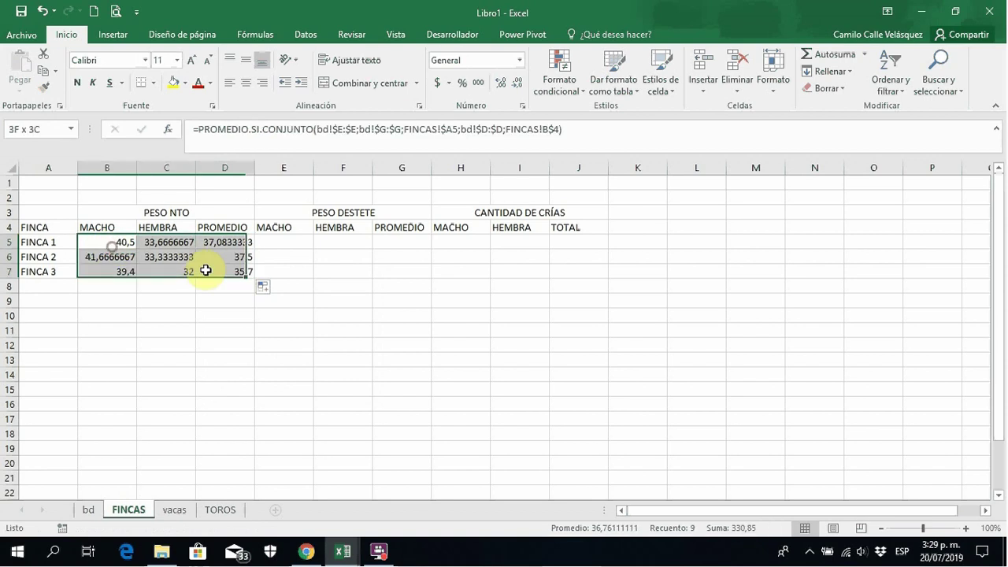
click(478, 82)
click(496, 83)
click(496, 83)
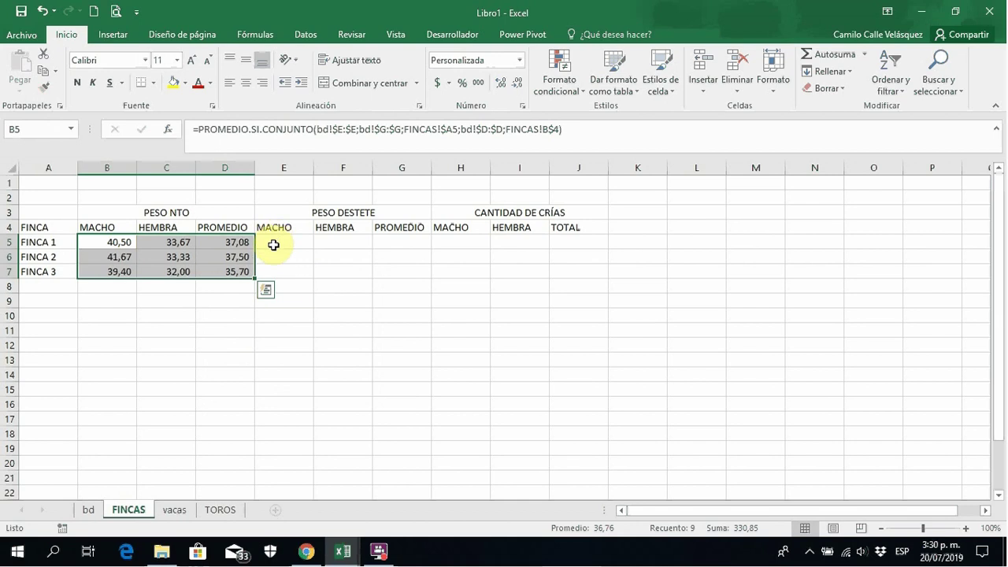
click(237, 257)
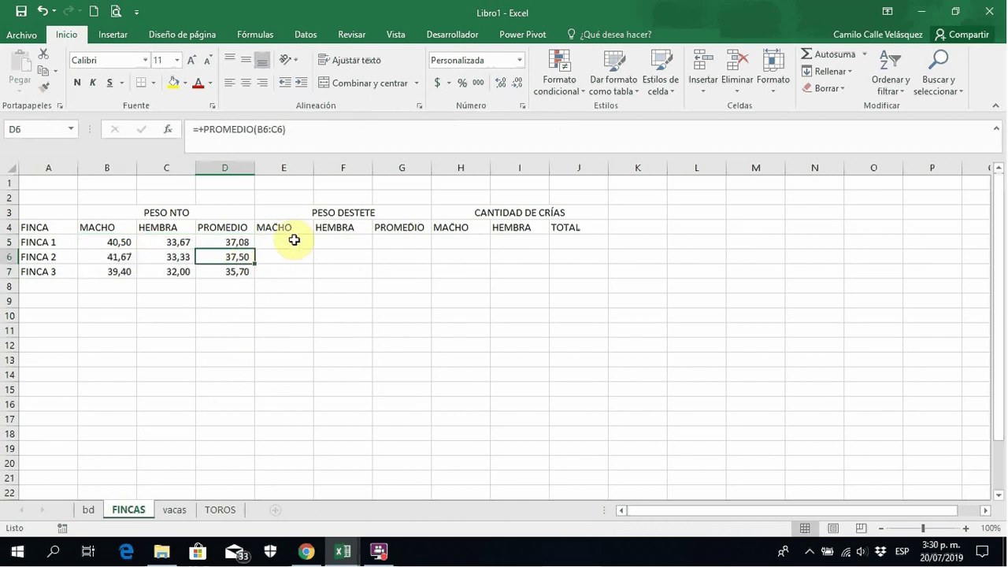
Start a PROMEDIO.SI.CONJUNTO formula in E5 with the bd sheet's PESO DESTETE column, $F:$F, as the absolute average range.
click(278, 243)
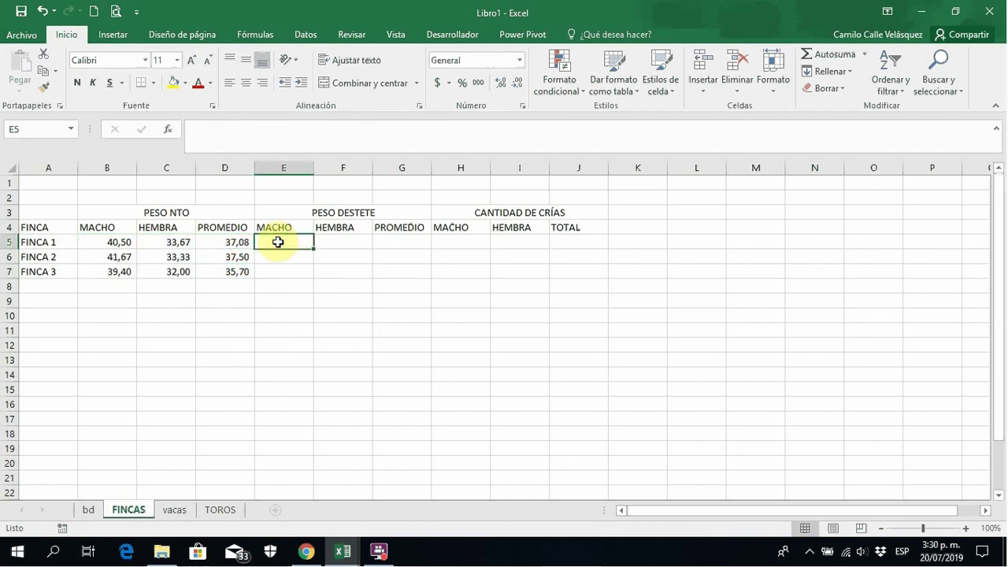
text(+PROMEDIO)
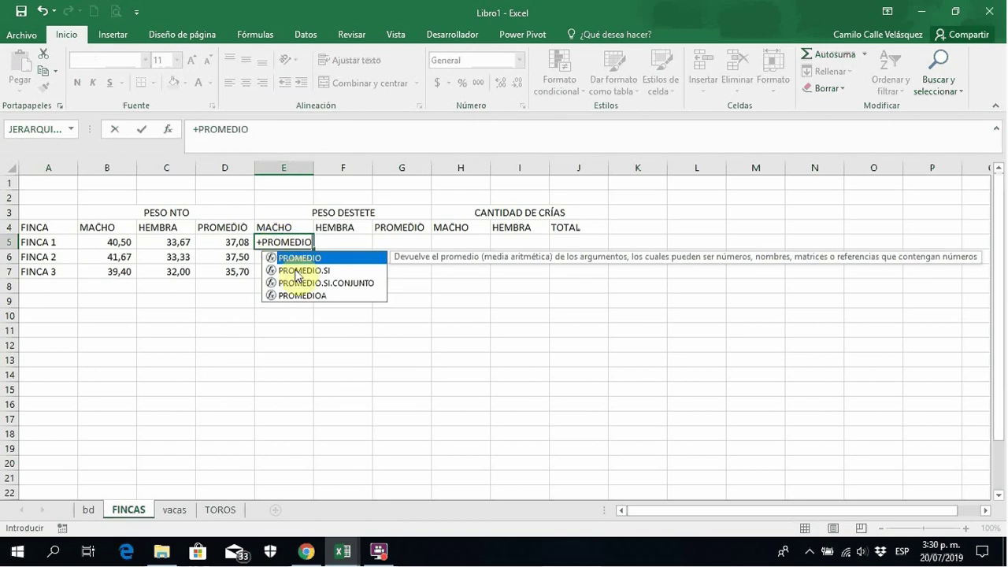
double_click(340, 285)
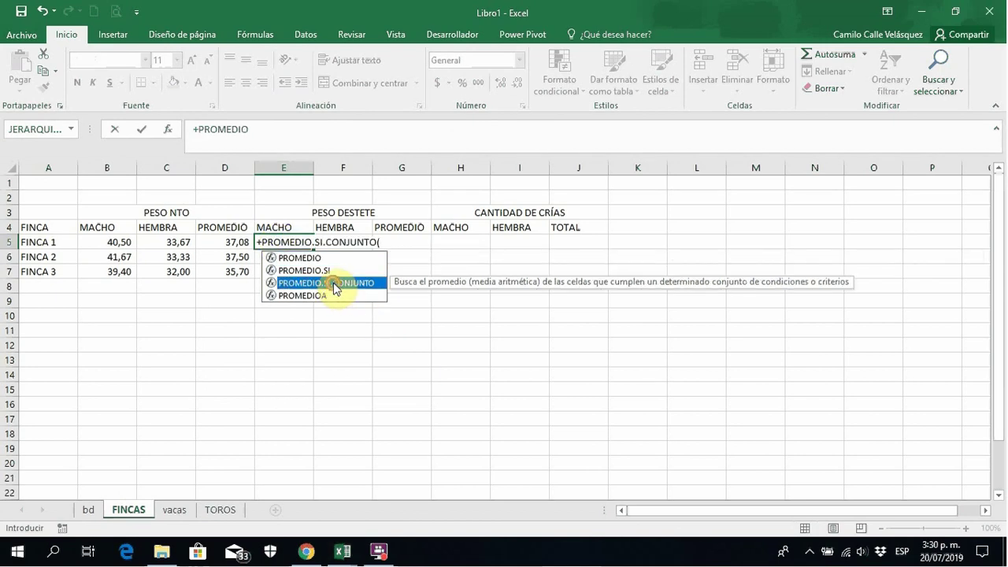
click(89, 510)
click(265, 163)
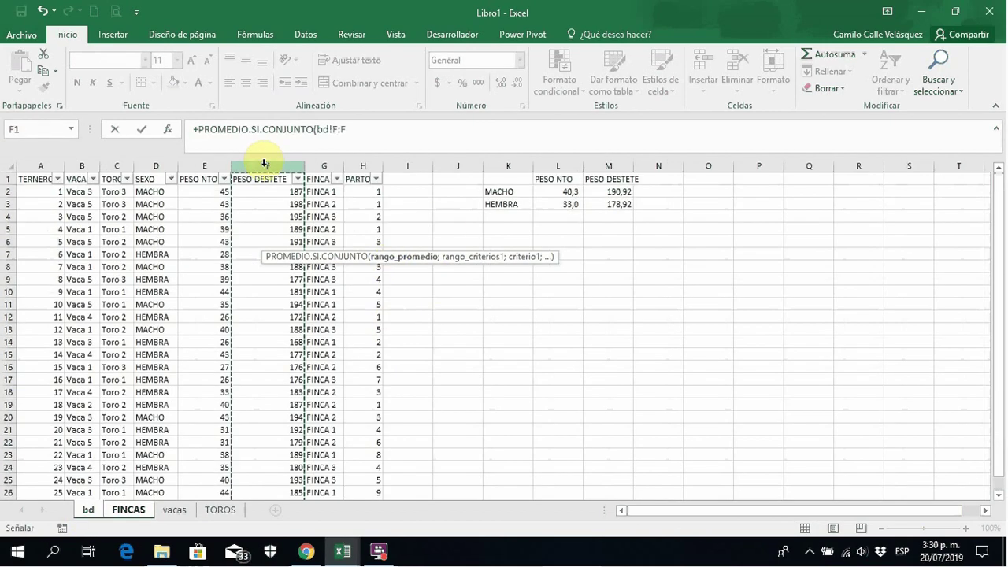
key(F4)
text(;)
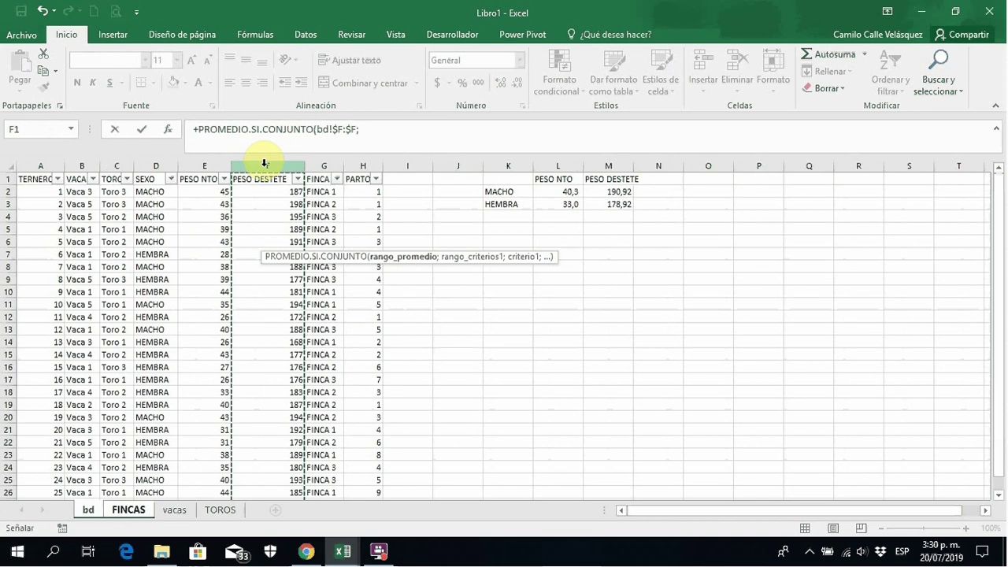
Add the first criterion to the E5 formula: the bd sheet's FINCA column, $G:$G, matched against FINCAS!$A5.
click(321, 167)
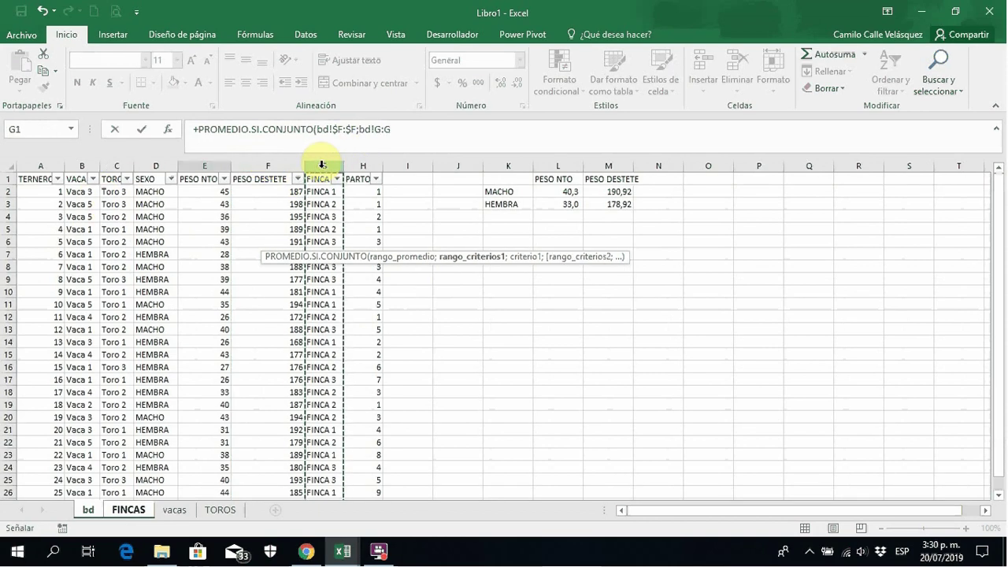
key(F4)
text(;)
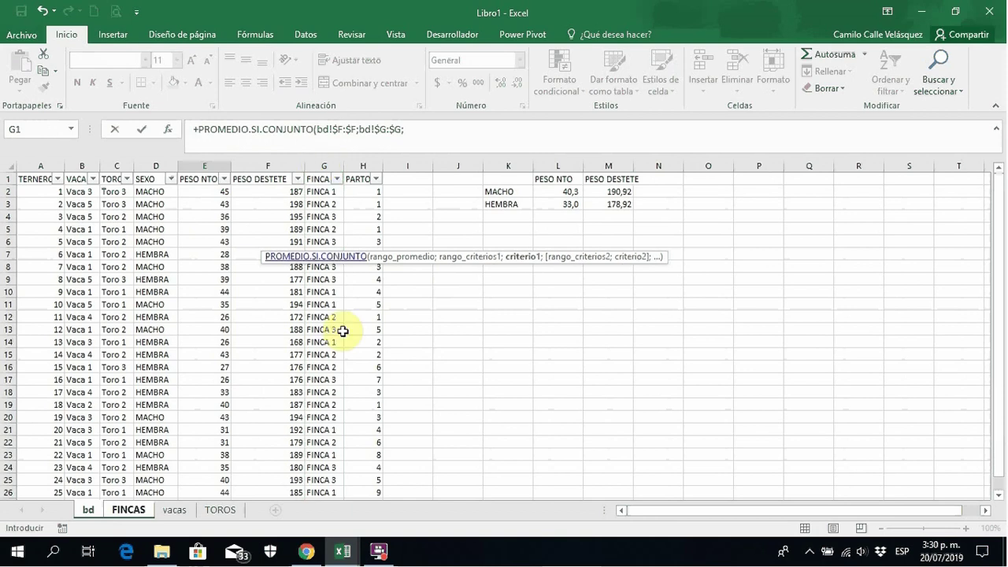
click(130, 511)
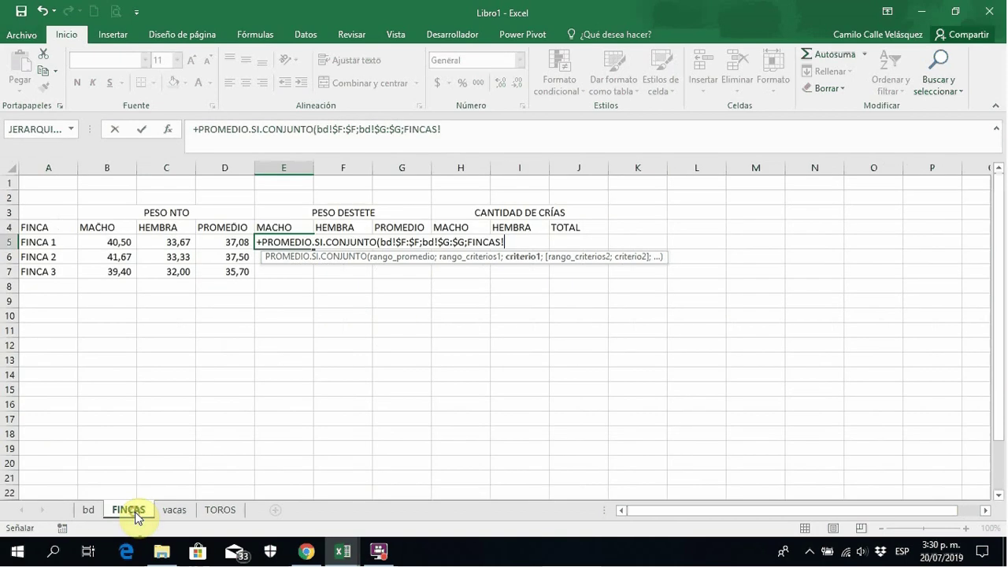
click(47, 242)
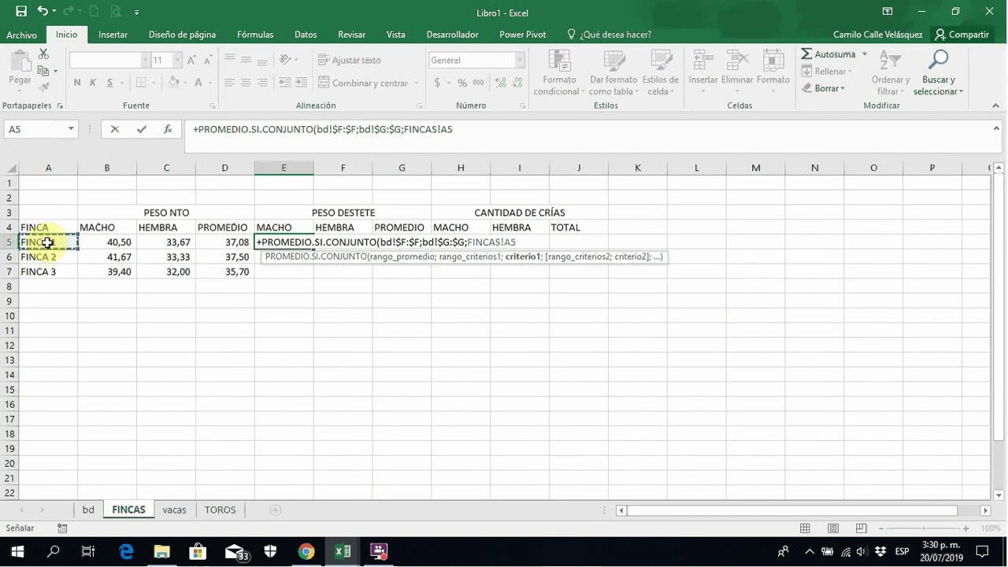
click(441, 129)
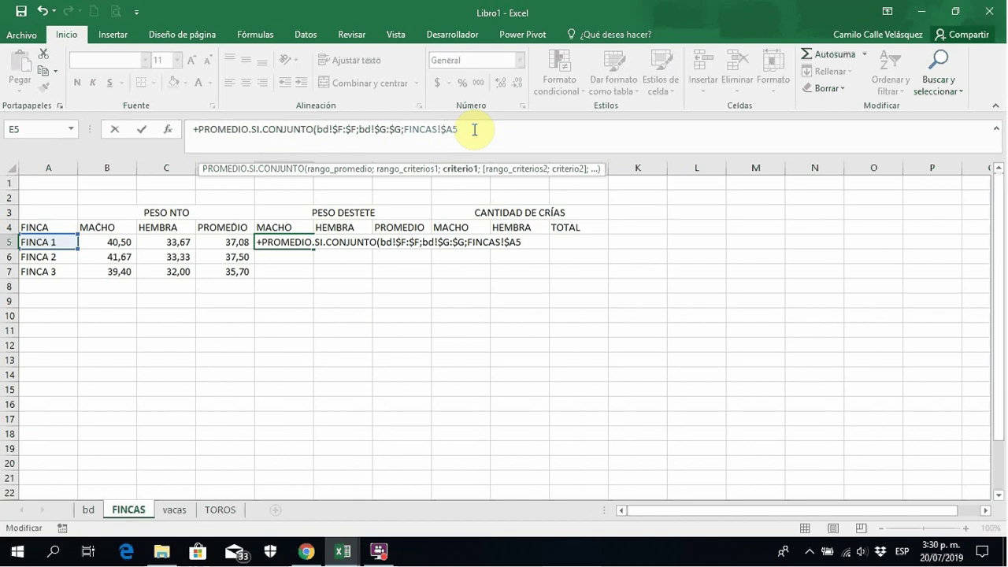
text(;)
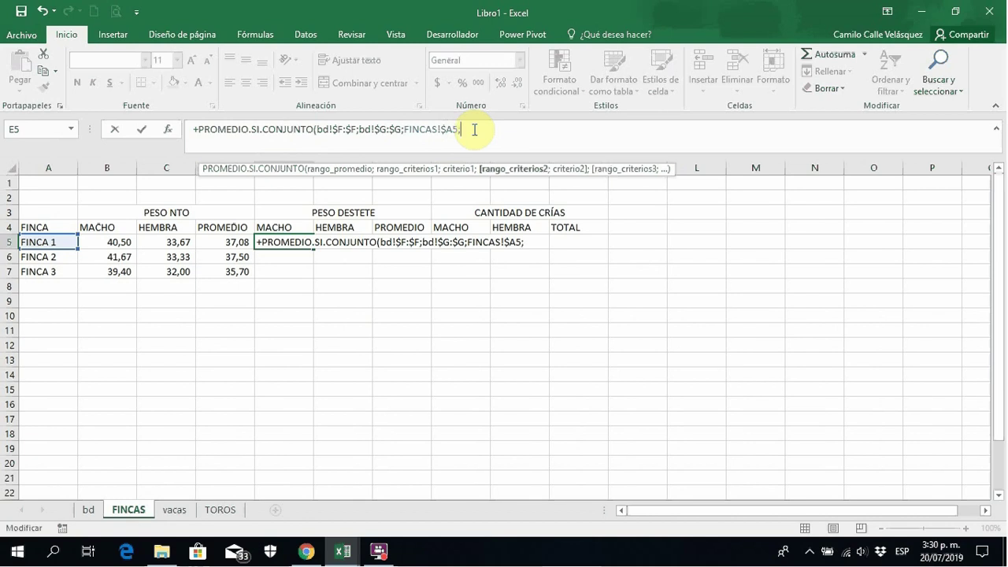
Complete the E5 formula with bd's SEXO column, $D:$D, matched against FINCAS!B$4, and fill it across to column F and down to row 7.
click(88, 510)
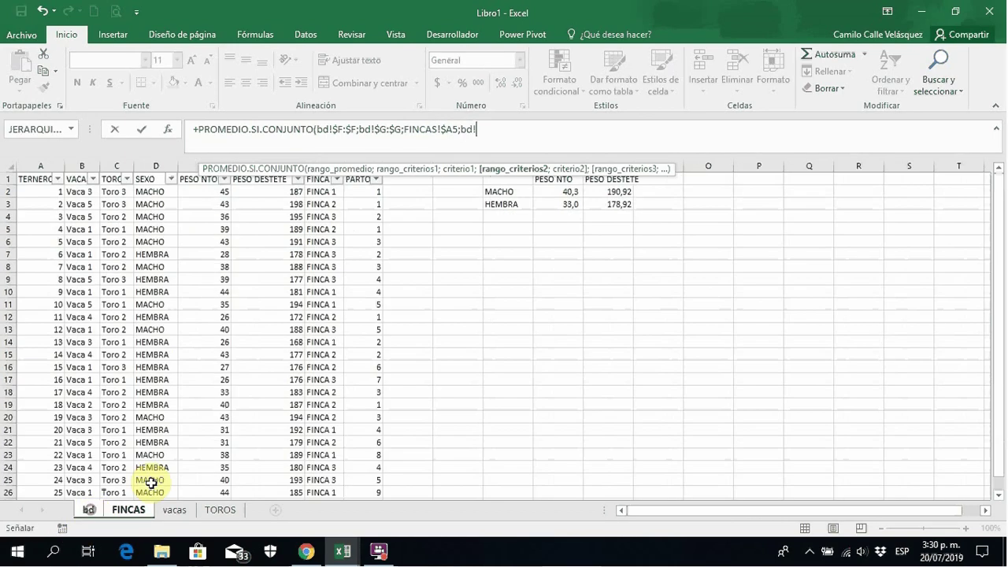
click(153, 164)
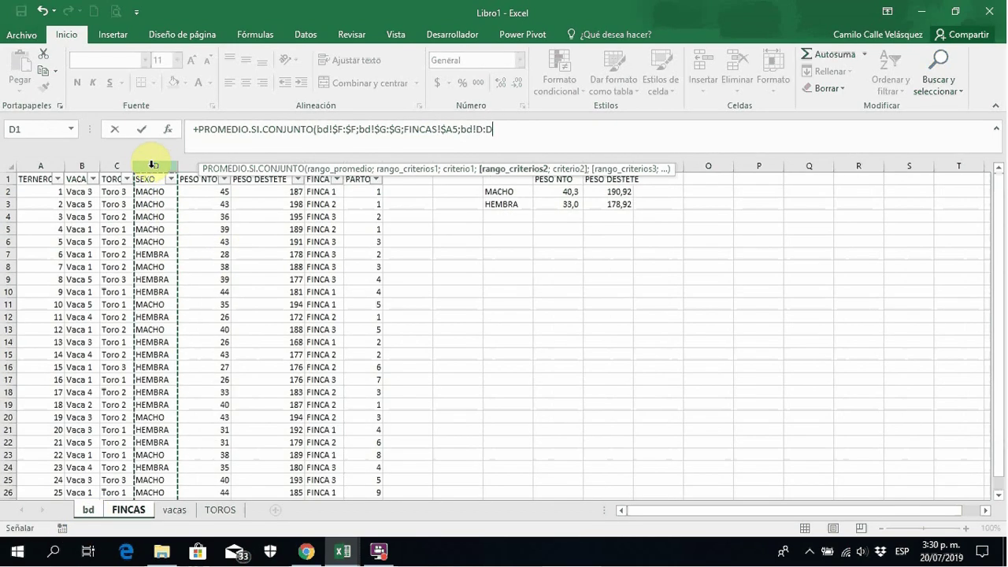
text(;)
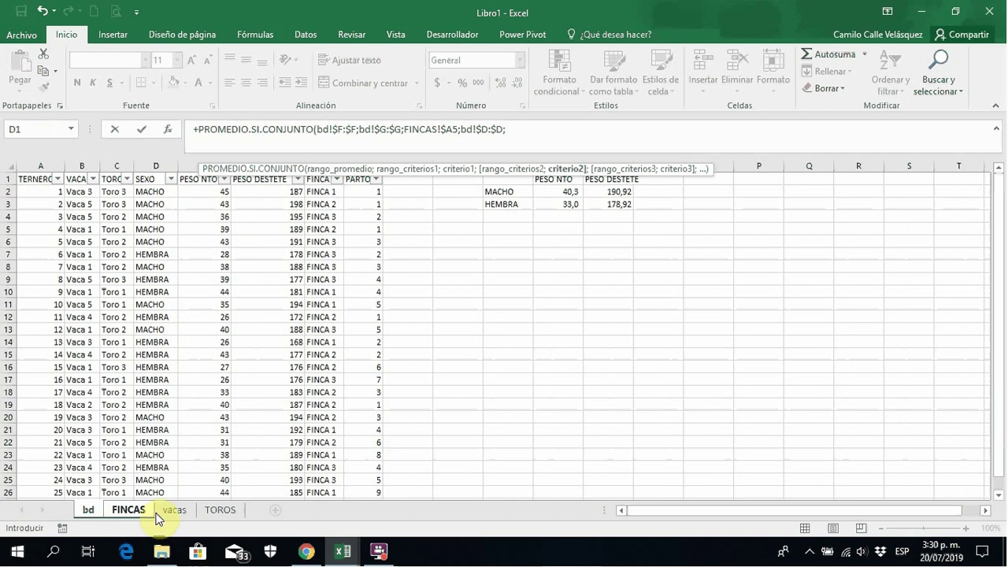
click(128, 513)
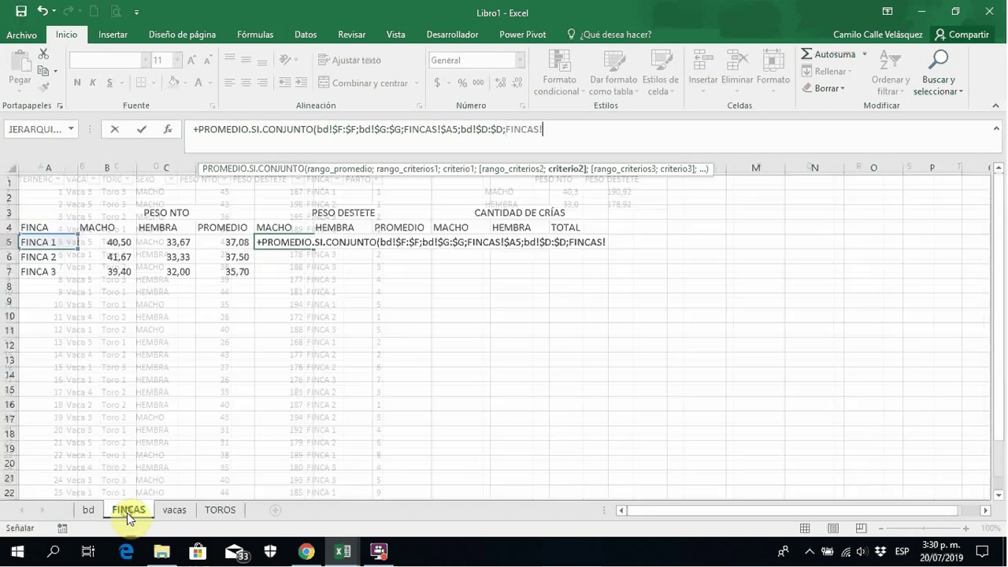
click(107, 228)
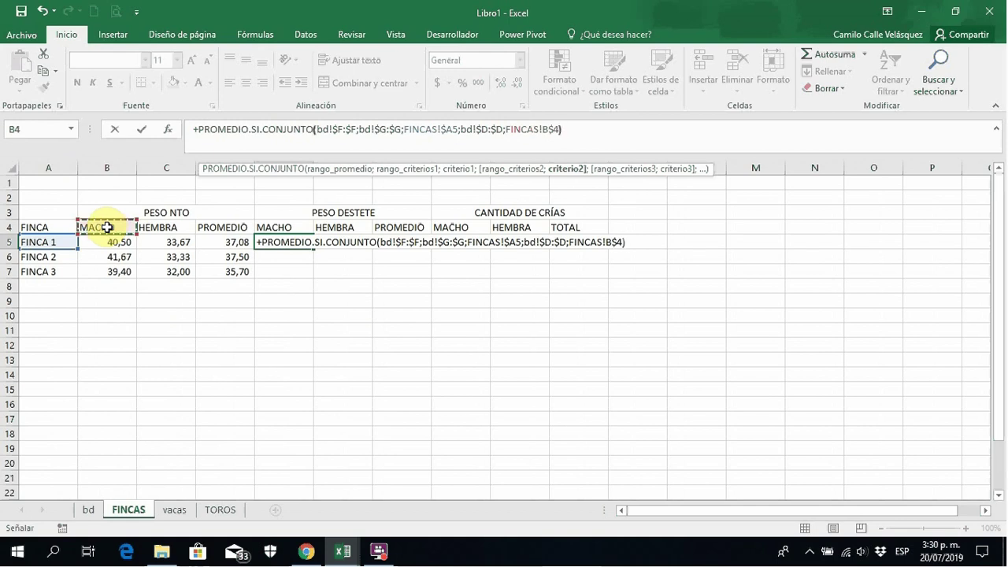
click(558, 130)
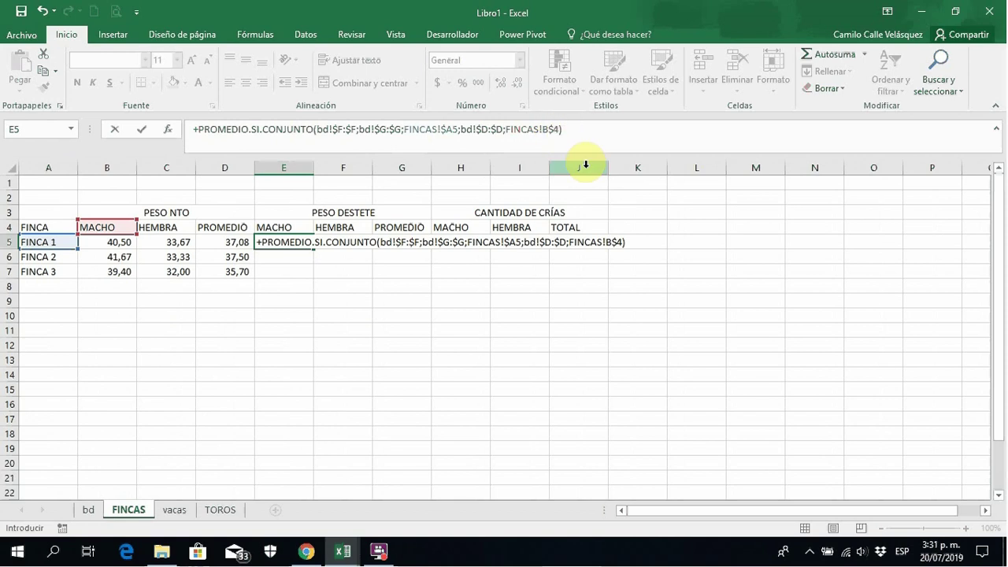
key(Return)
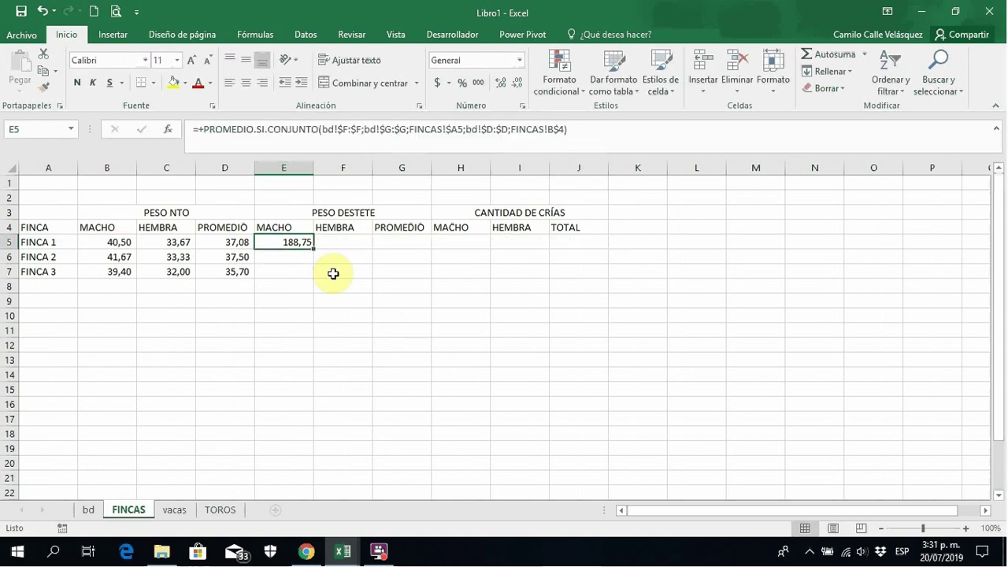
drag(314, 249, 373, 282)
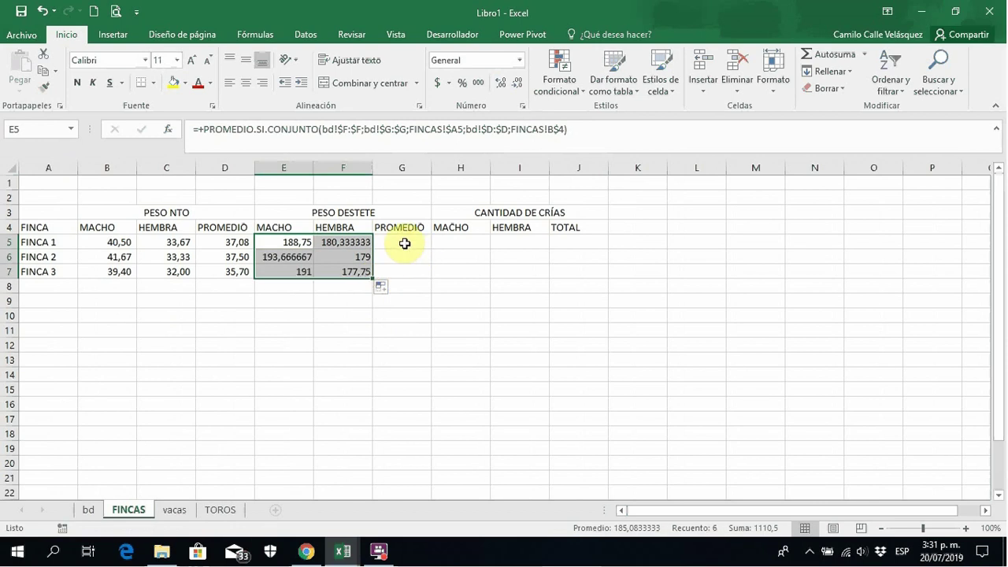
Enter +PROMEDIO(E5:F5) in G5 and fill it down to G7.
click(405, 243)
text(+PROMED)
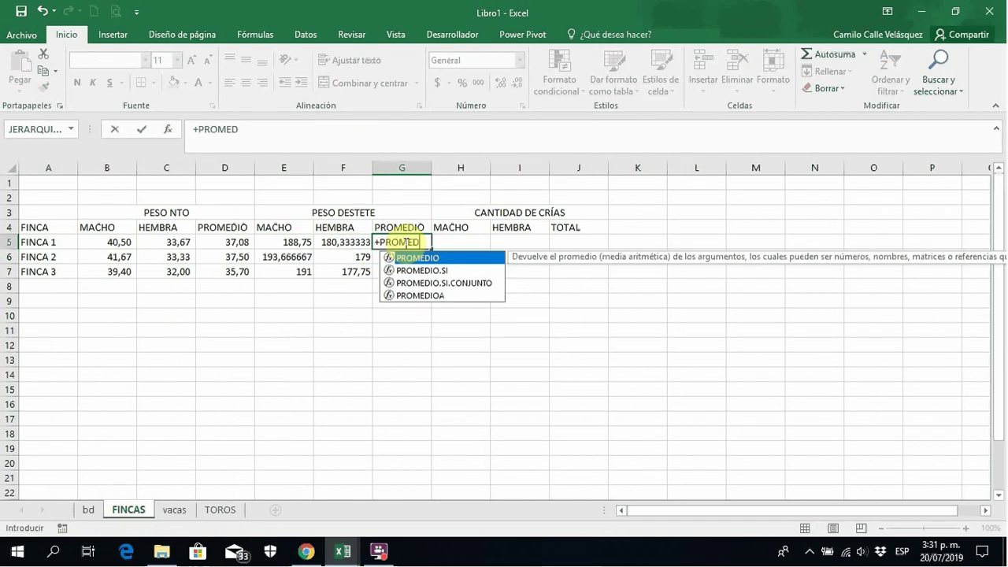
text(IO()
drag(347, 242, 387, 284)
key(Return)
click(417, 245)
double_click(434, 251)
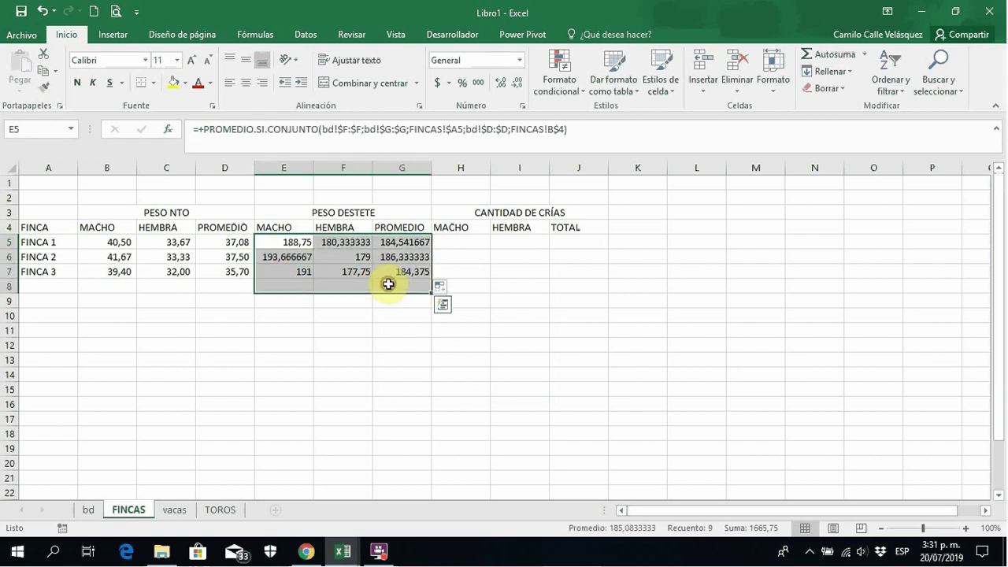
Format the weaning weight averages in E5:G7 in thousands style with two decimals.
click(476, 82)
click(501, 82)
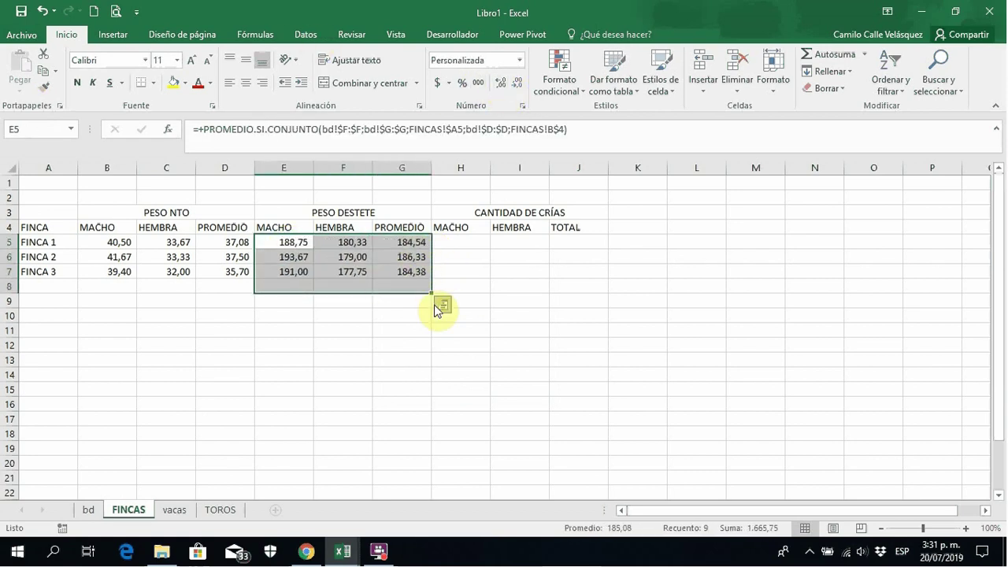
click(415, 258)
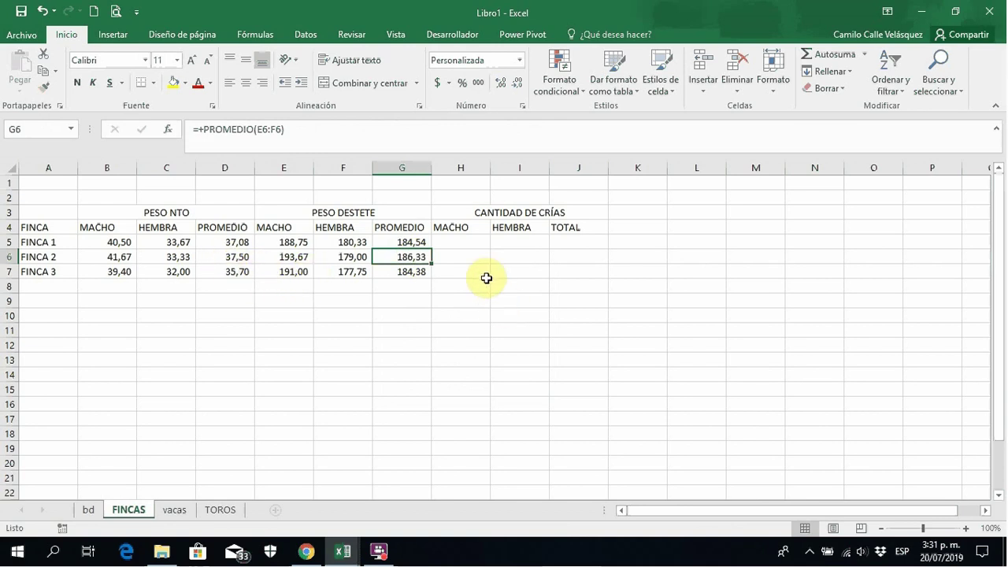
click(405, 242)
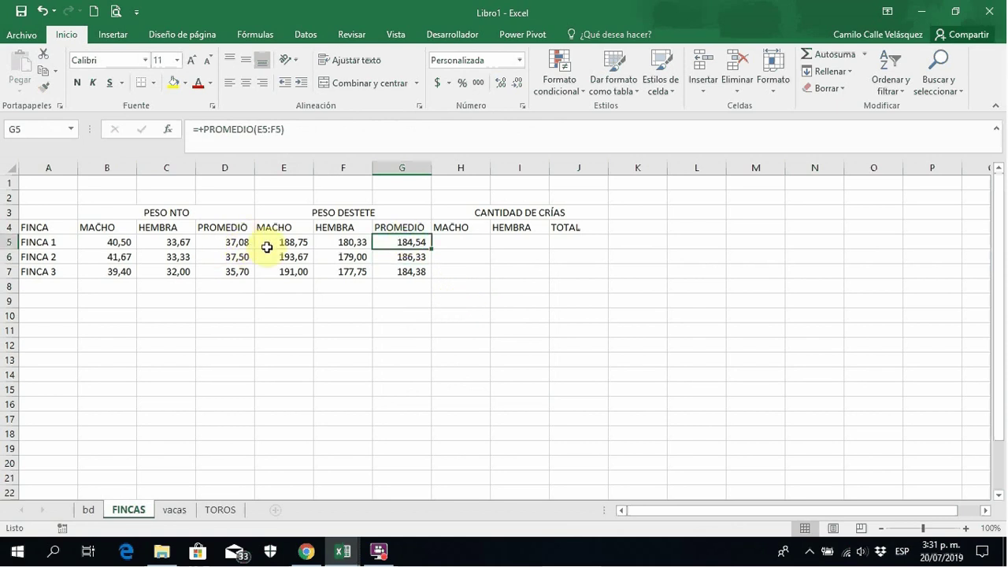
click(422, 272)
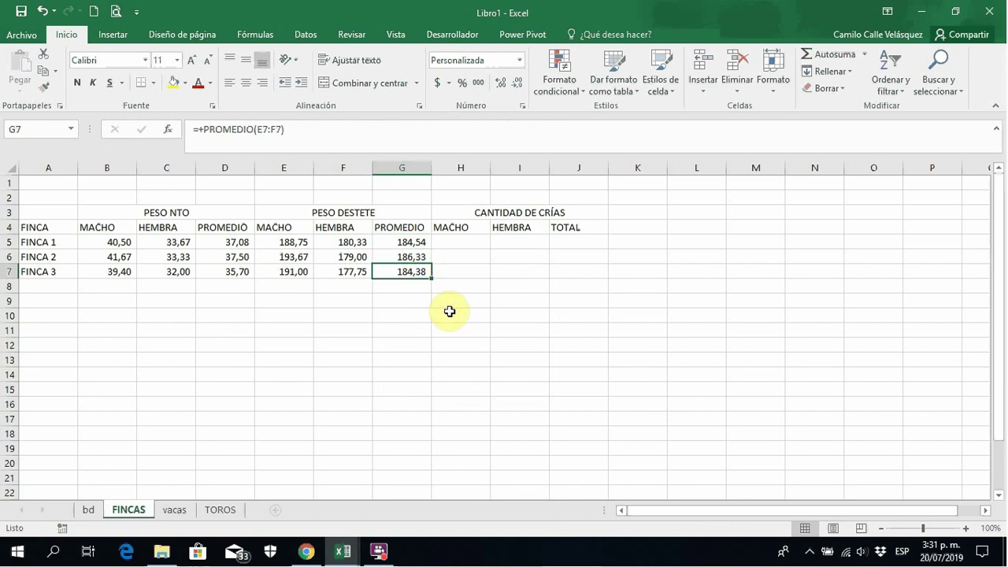
Start a CONTAR.SI.CONJUNTO formula in H5 that matches the bd sheet's FINCA column, $G:$G, against FINCAS!$A5.
click(456, 242)
text(+CONTAR)
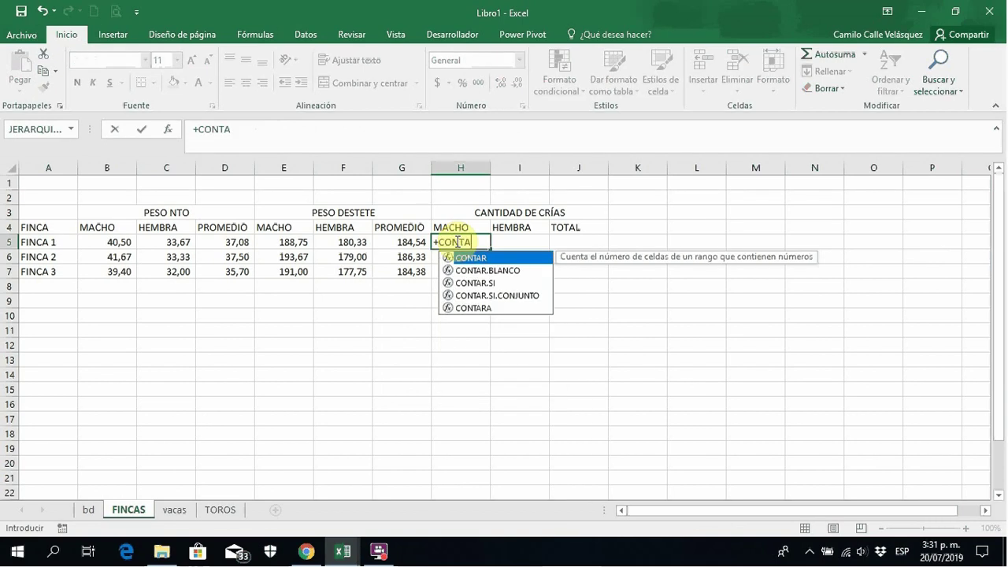
click(505, 296)
double_click(505, 296)
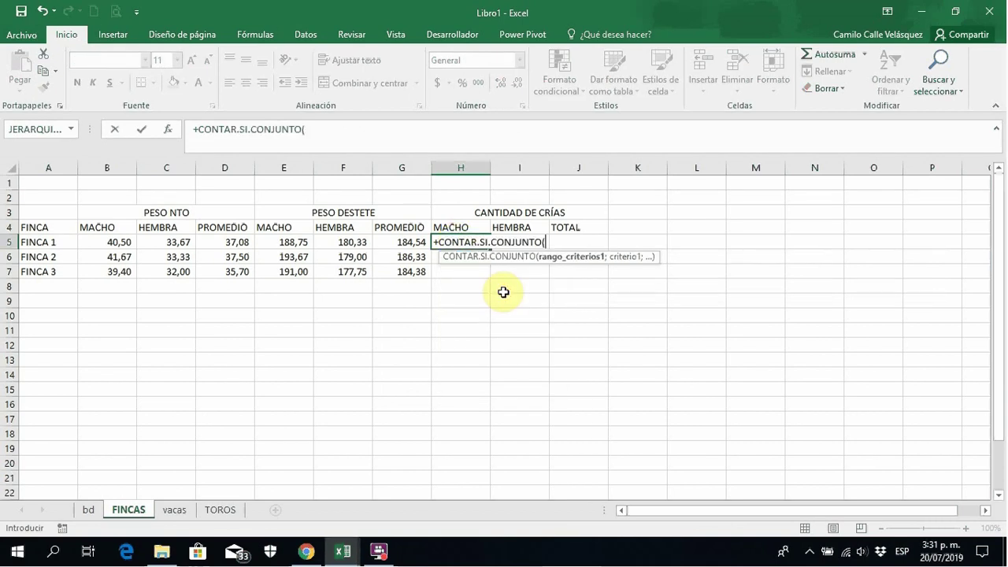
click(88, 509)
click(325, 165)
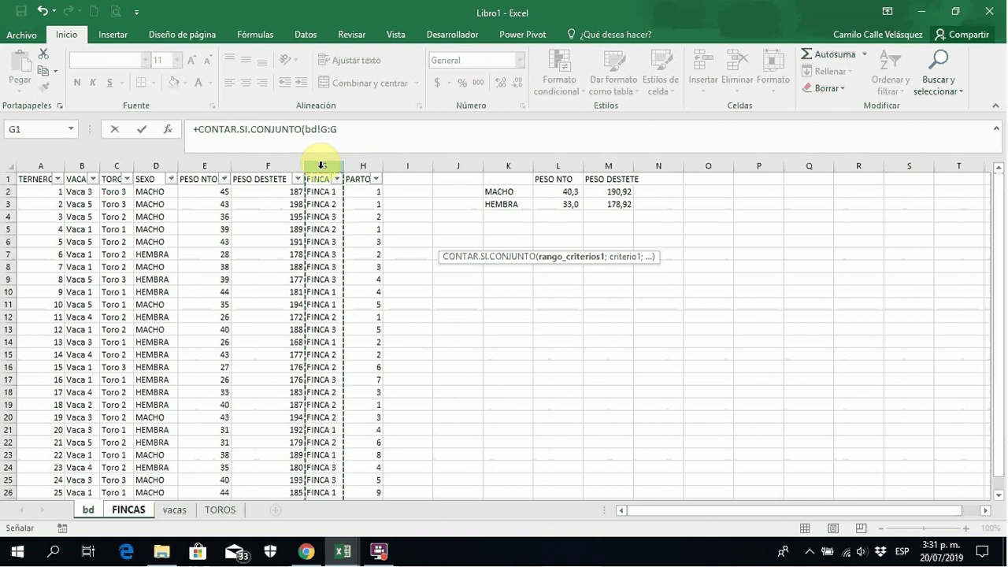
text(;)
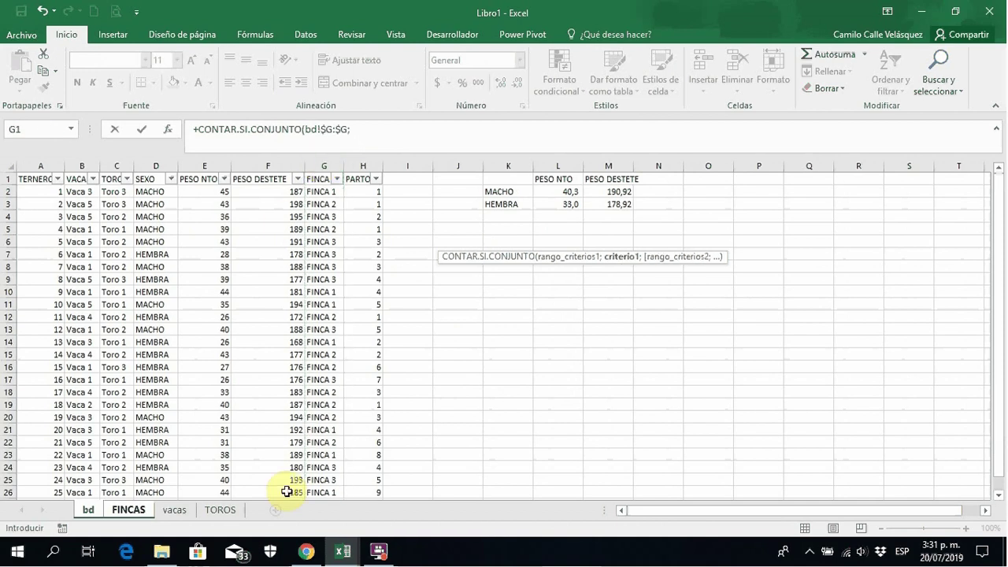
click(148, 509)
click(55, 245)
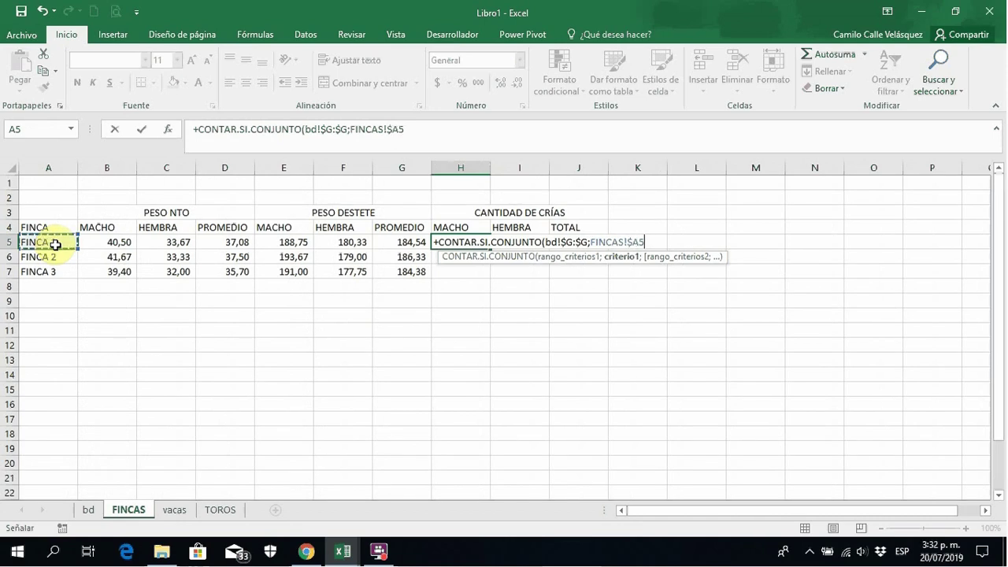
text(;)
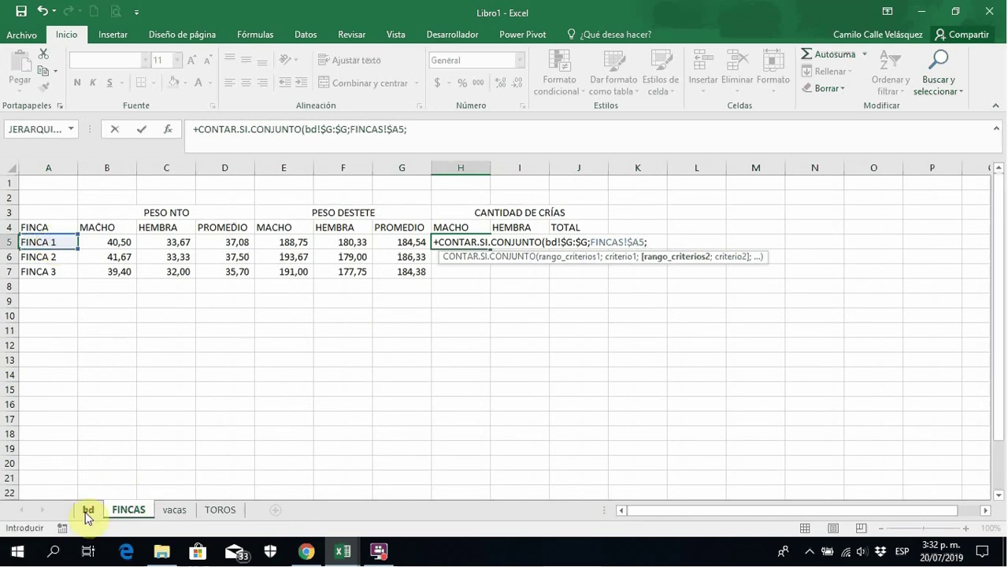
Complete the H5 count with bd's SEXO column, $D:$D, matched against FINCAS!H$4, and fill it across to column I and down to row 7.
click(85, 513)
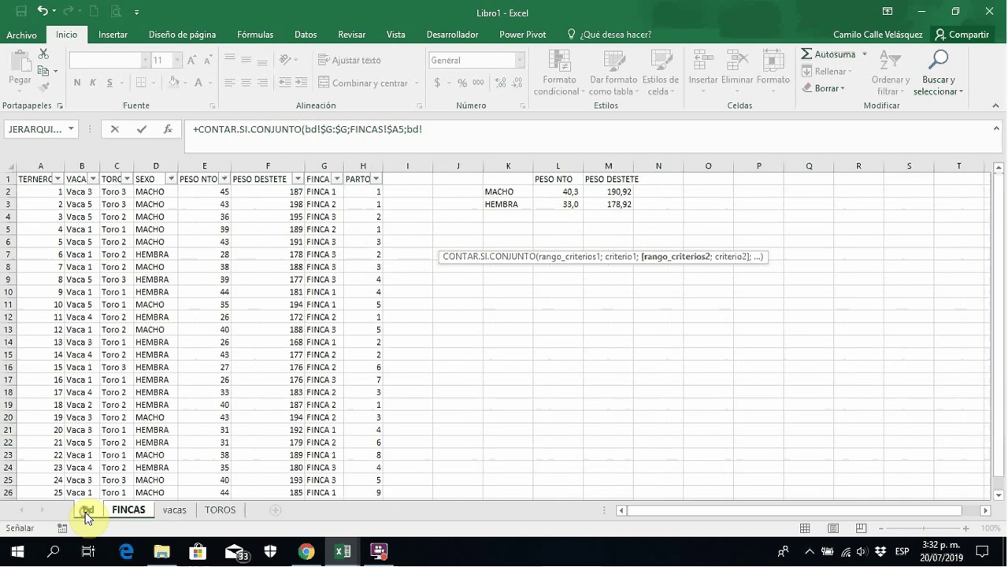
click(153, 165)
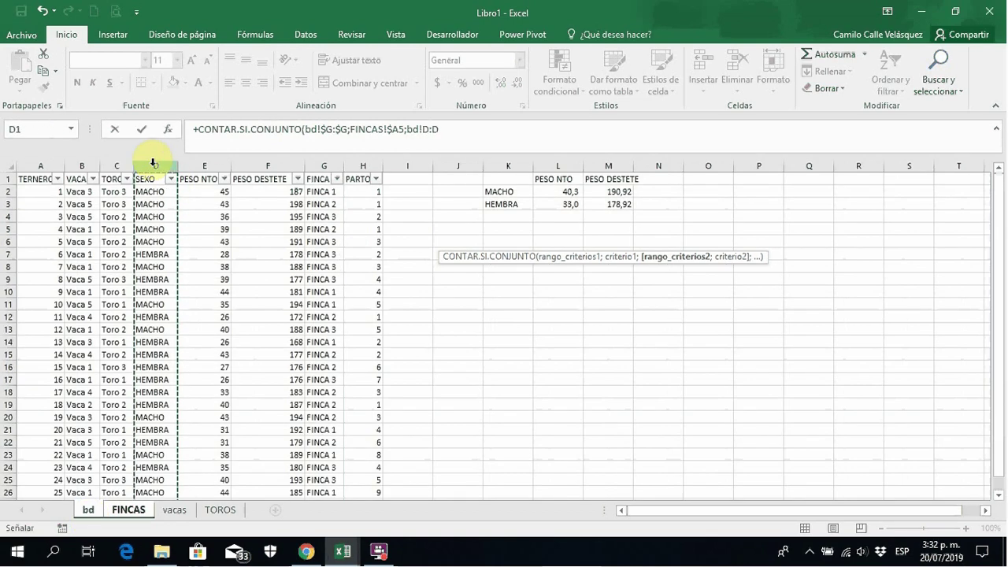
key(F4)
text(;)
click(129, 510)
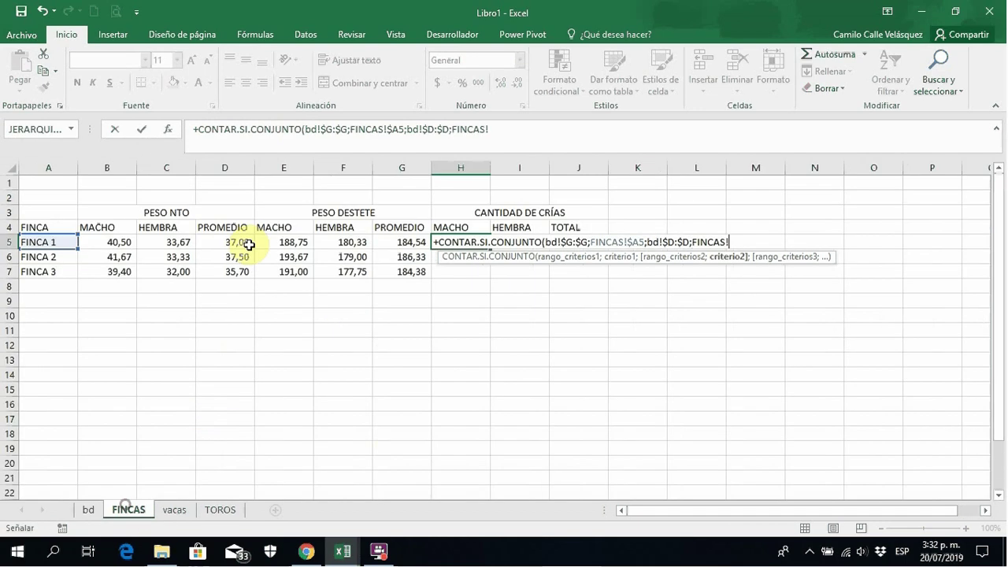
click(458, 226)
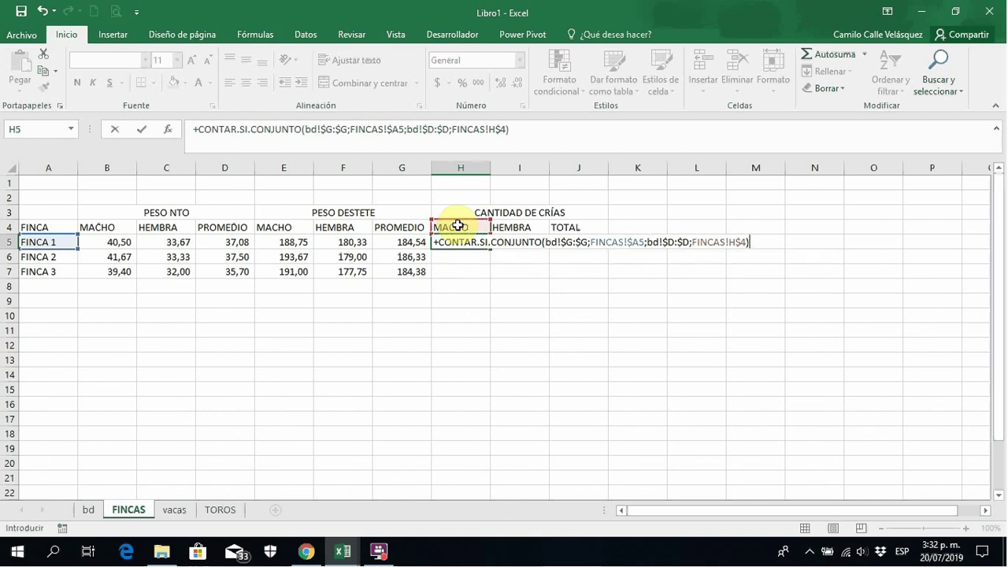
key(ctrl+Return)
drag(489, 248, 551, 248)
double_click(549, 249)
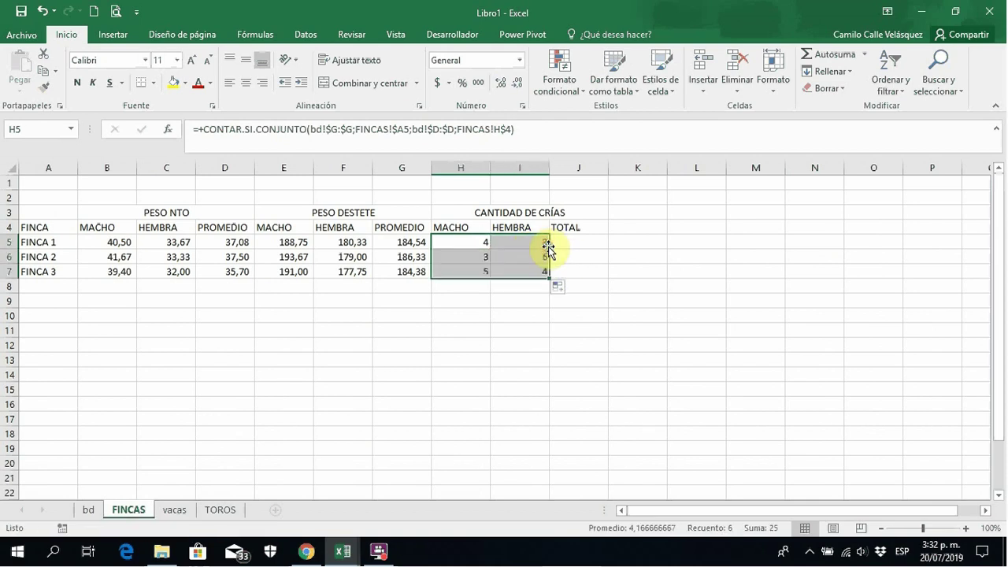
click(572, 244)
text(+)
key(Return)
text(S)
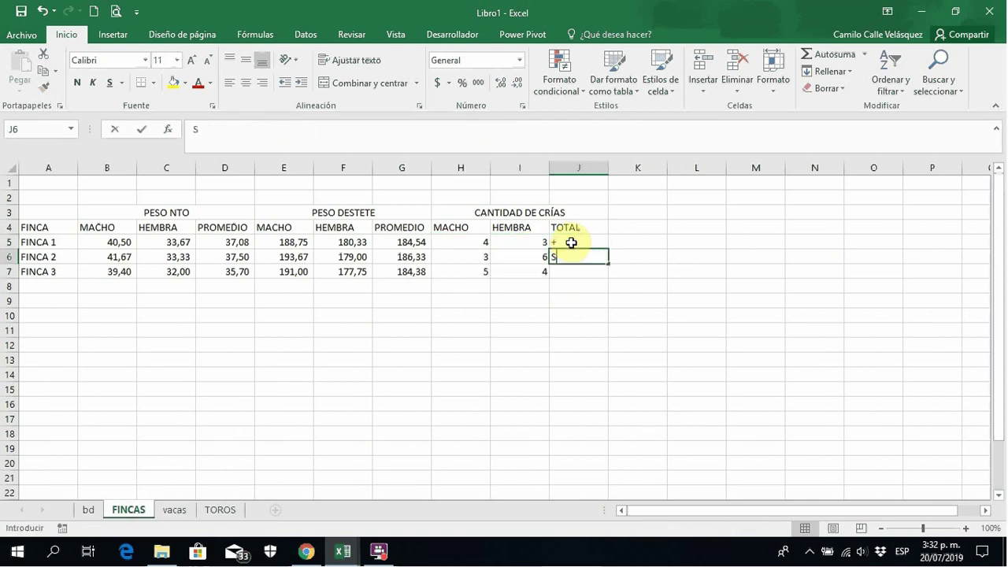
Enter +SUMA(H5:I5) in J5 of FINCAS to total the offspring and fill it down to J7.
click(572, 243)
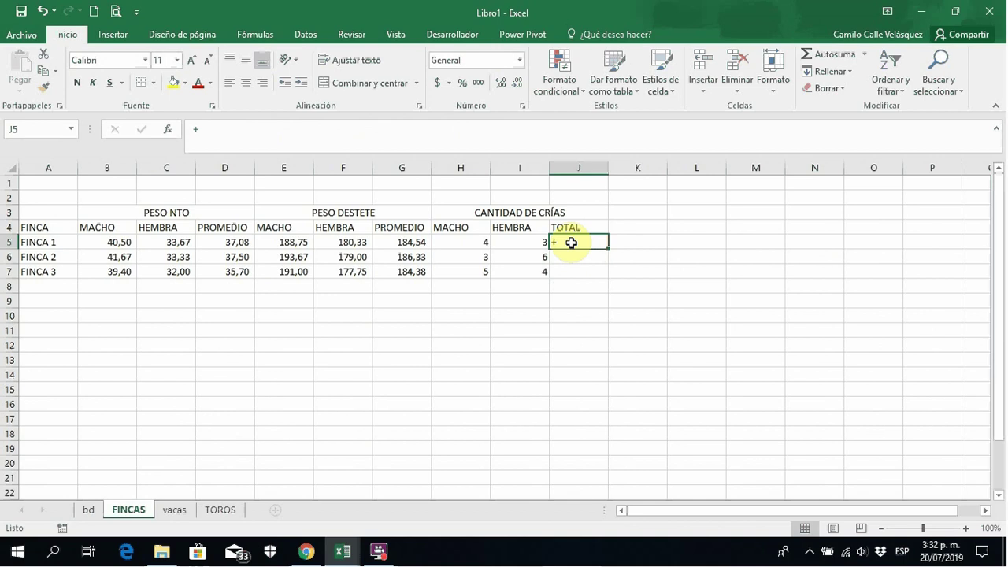
text(+SUMA()
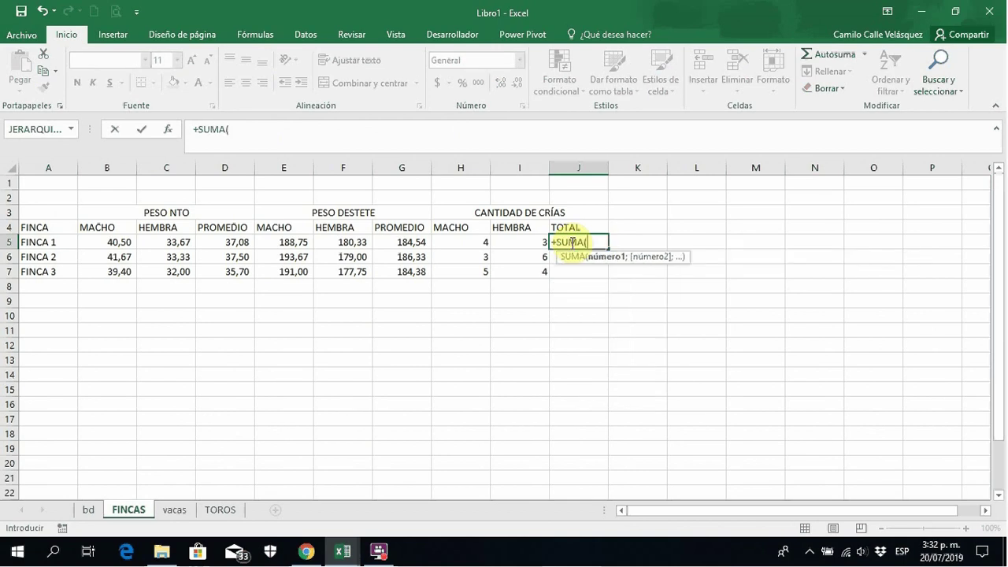
key(Left)
key(shift+Left)
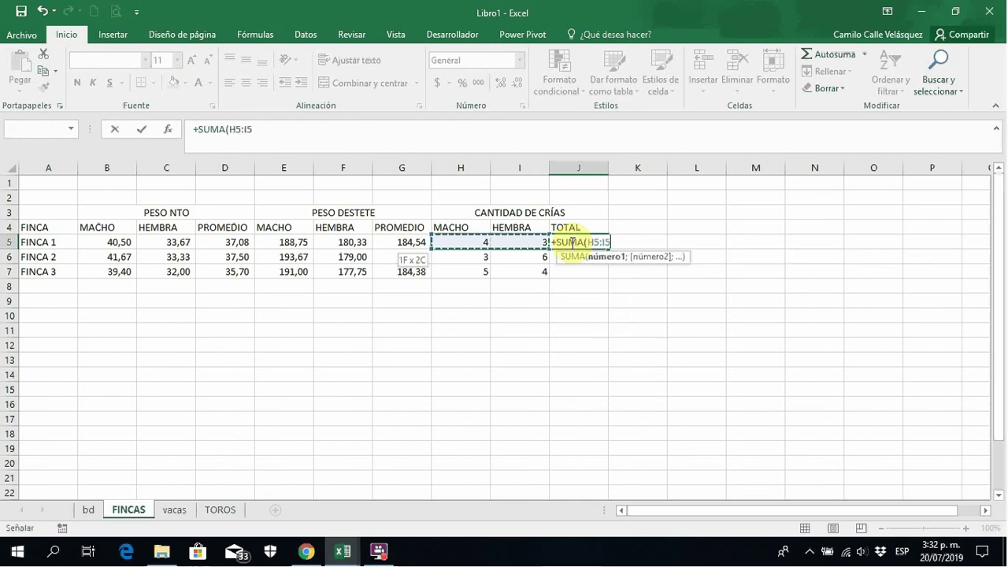
key(Return)
click(578, 244)
double_click(609, 251)
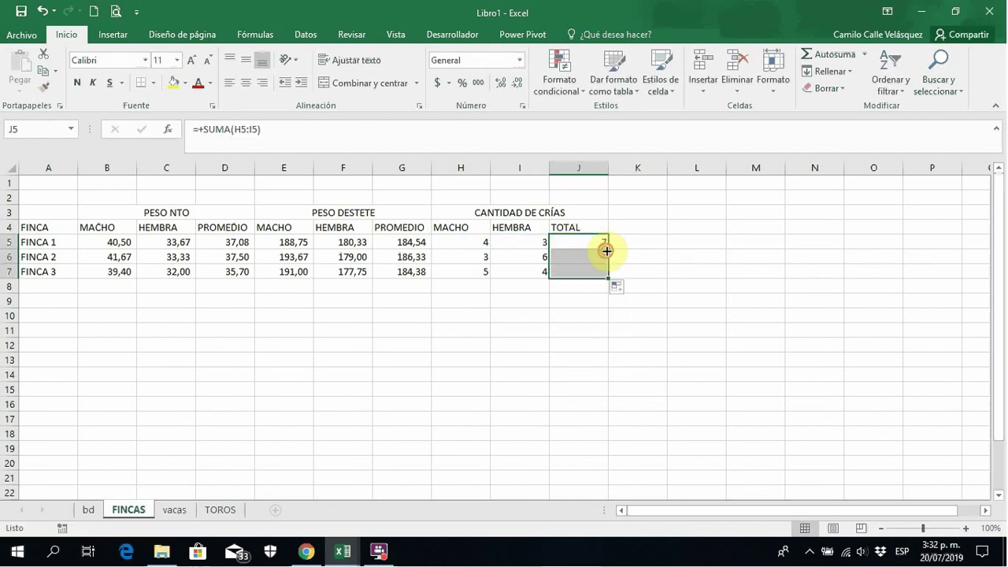
click(583, 244)
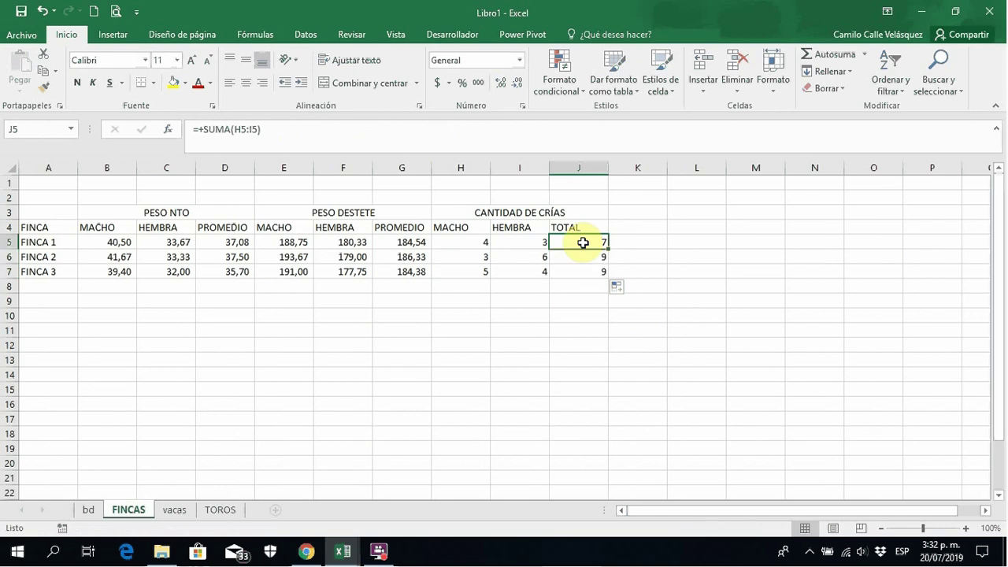
click(594, 254)
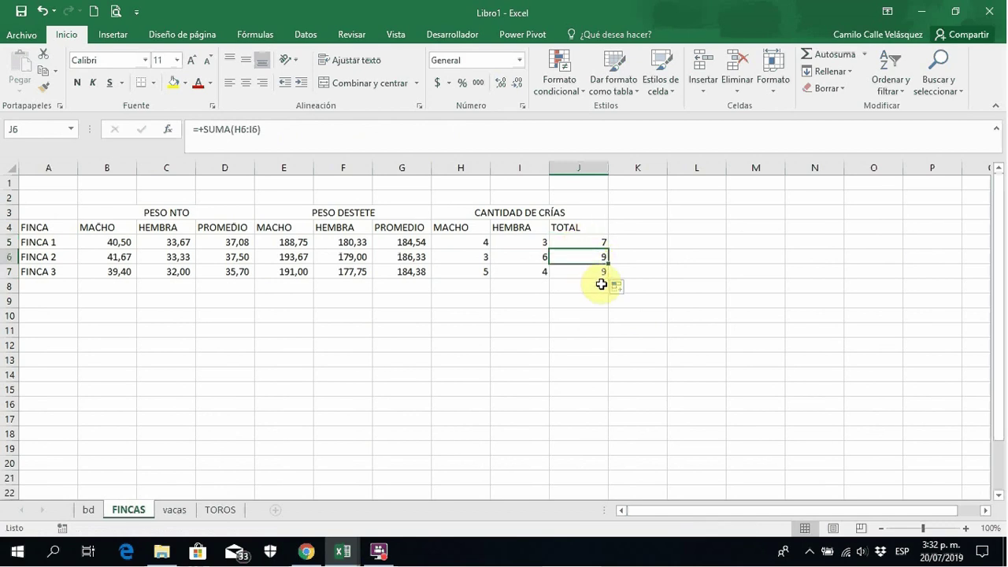
click(587, 271)
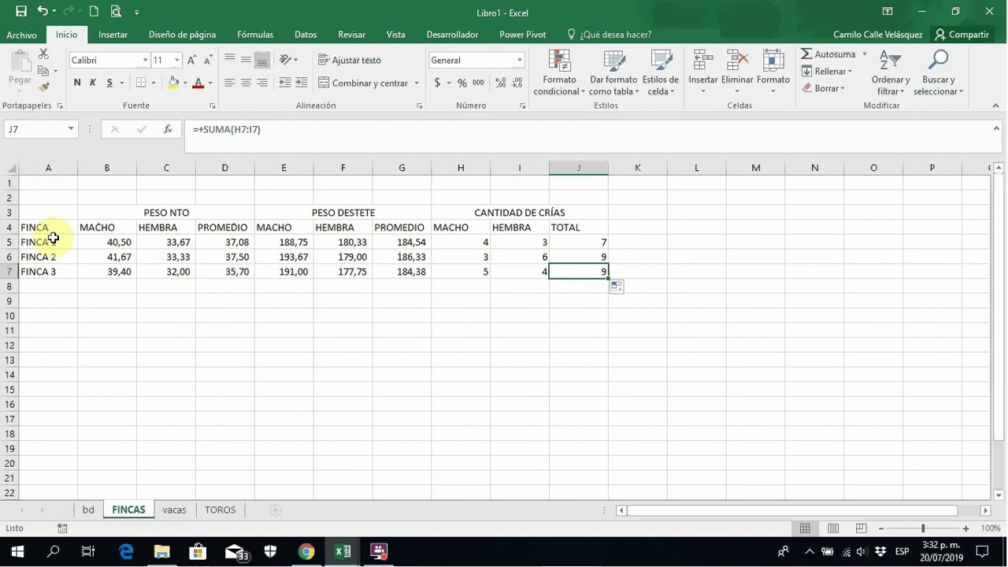
Insert a new sheet right after bd and name it PARTO.
click(88, 509)
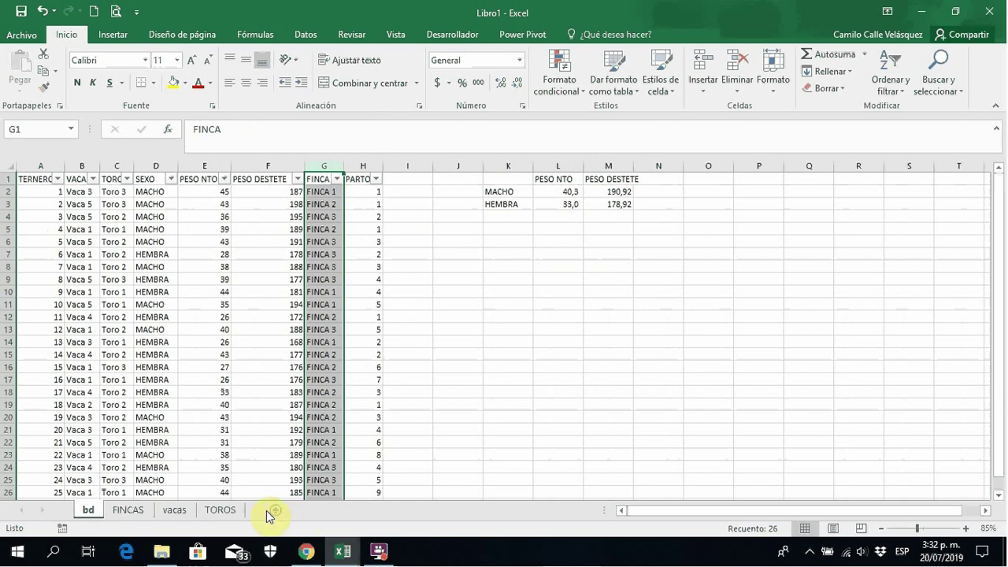
click(281, 512)
double_click(124, 510)
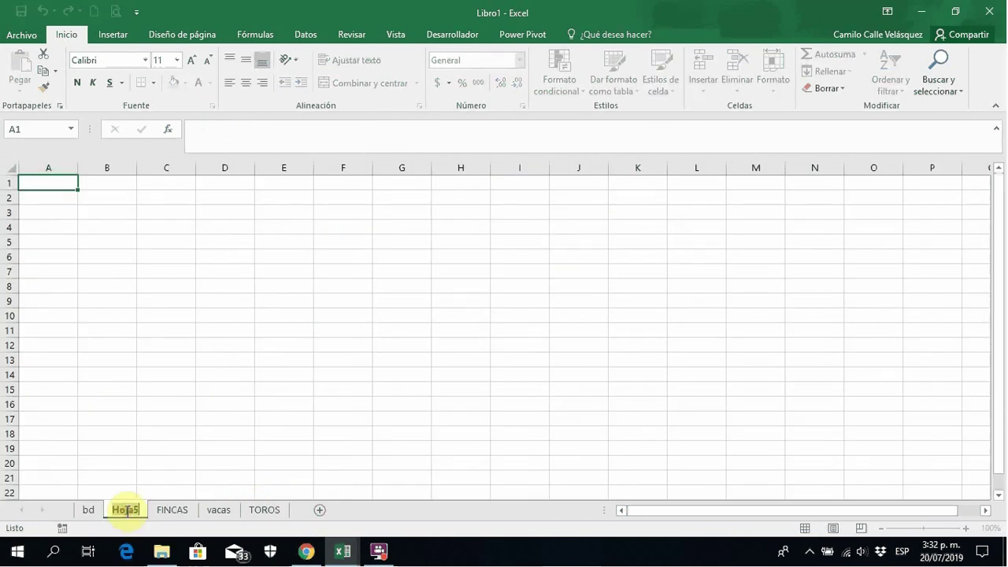
text(PARTO)
click(185, 438)
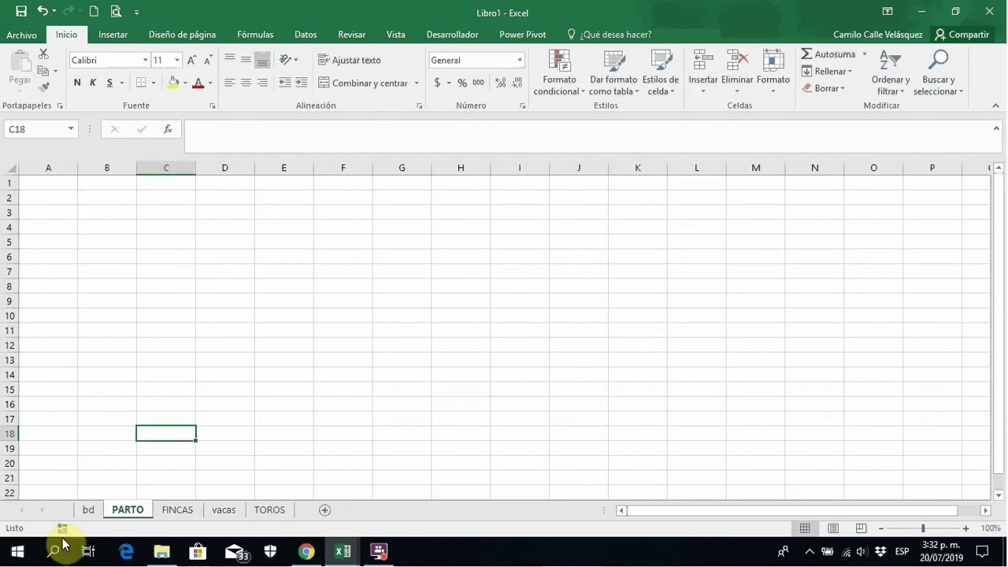
Copy the PARTO column from the bd sheet and paste it as values into column A of the PARTO sheet.
click(89, 509)
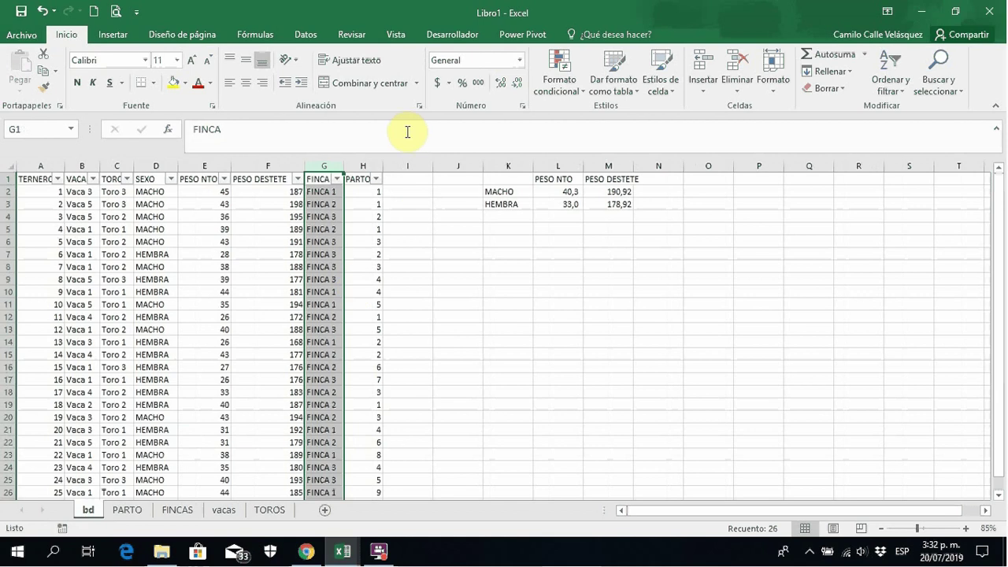
click(365, 164)
key(ctrl+c)
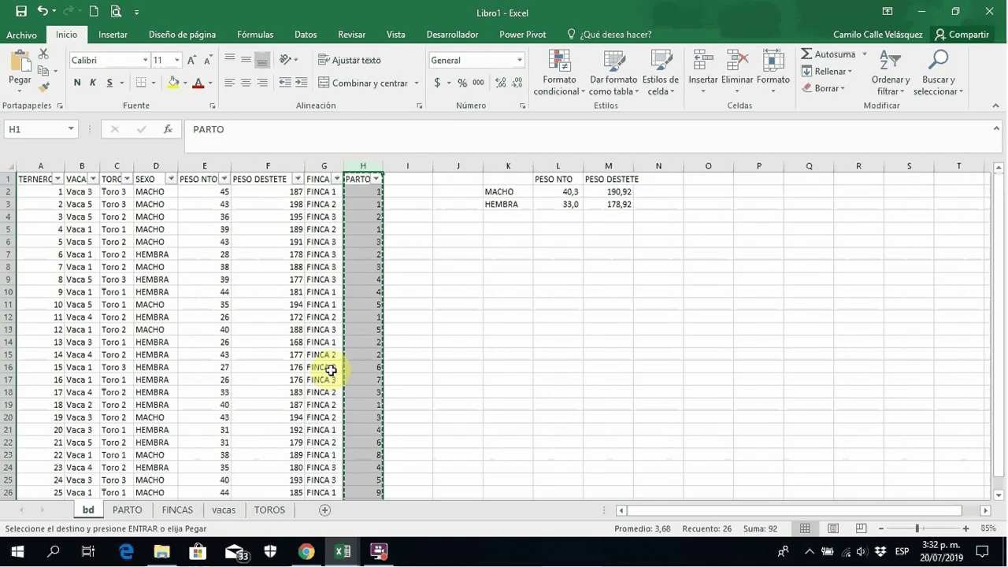
click(126, 510)
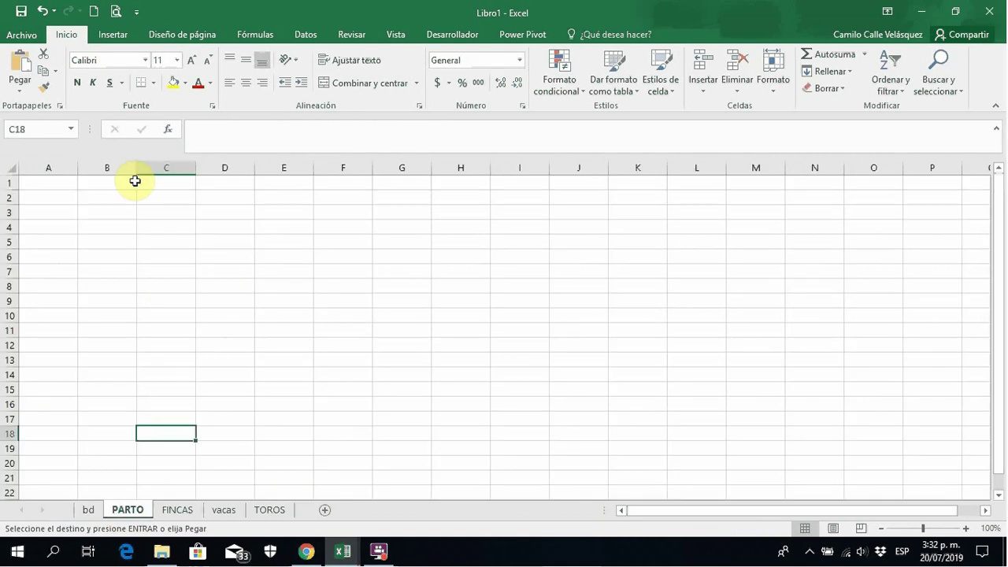
click(57, 167)
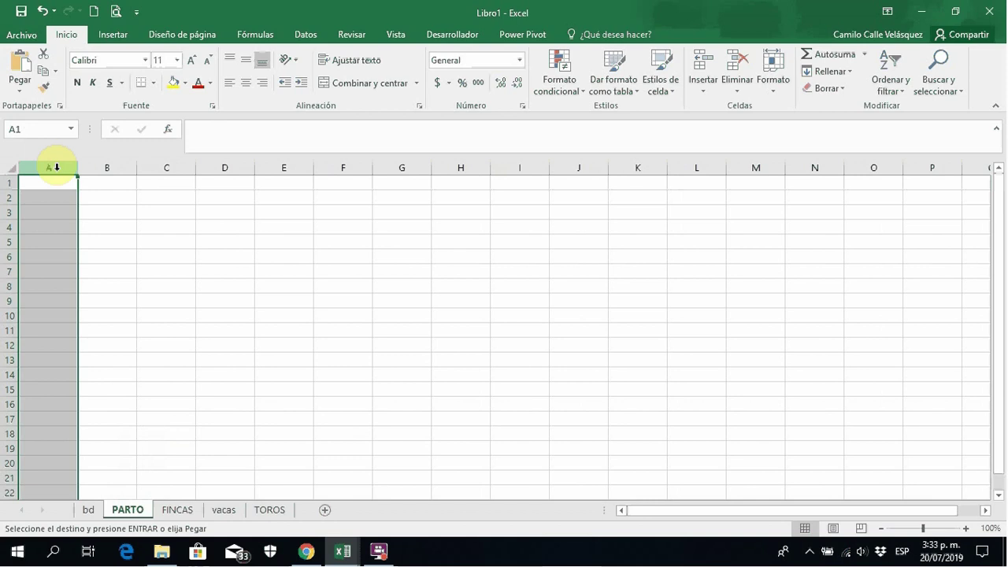
right_click(57, 167)
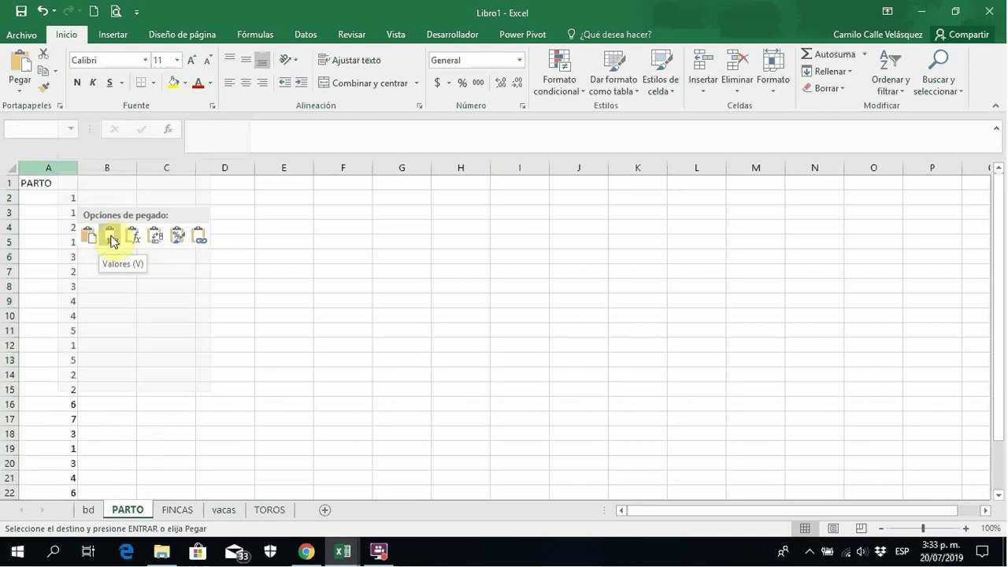
click(110, 239)
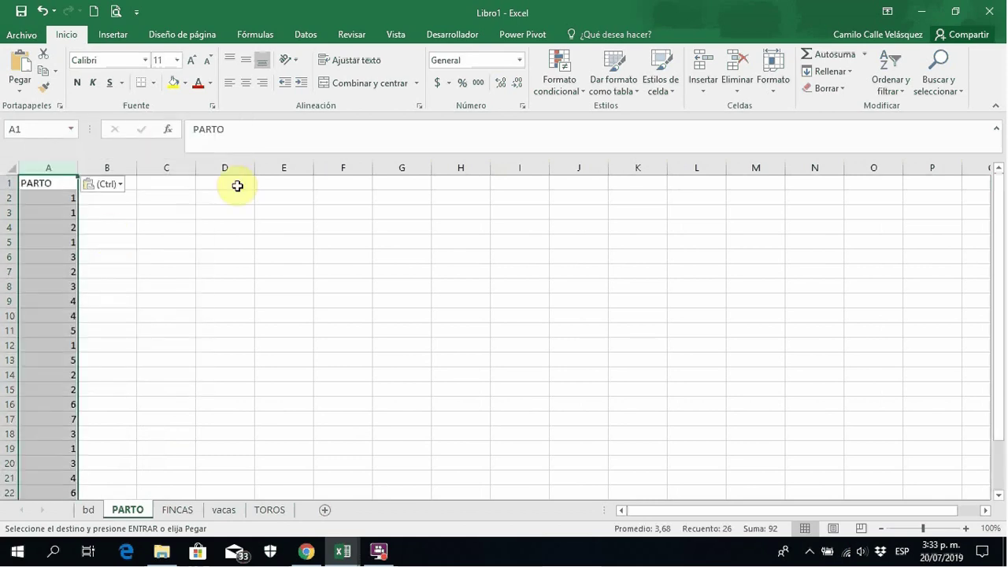
Remove duplicates from the PARTO column, treating its first row as a header, and move the remaining list to B4:B13.
click(308, 39)
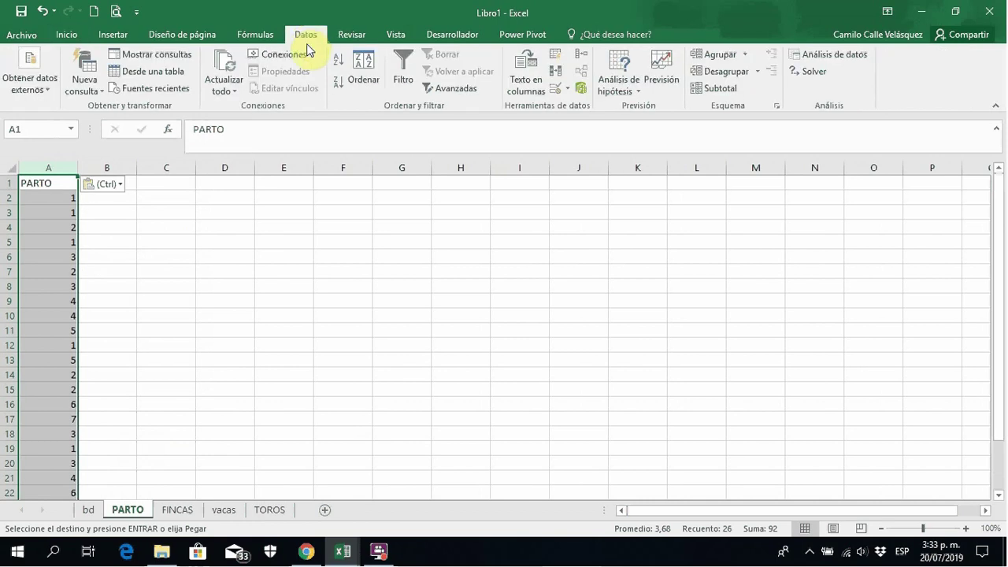
click(556, 71)
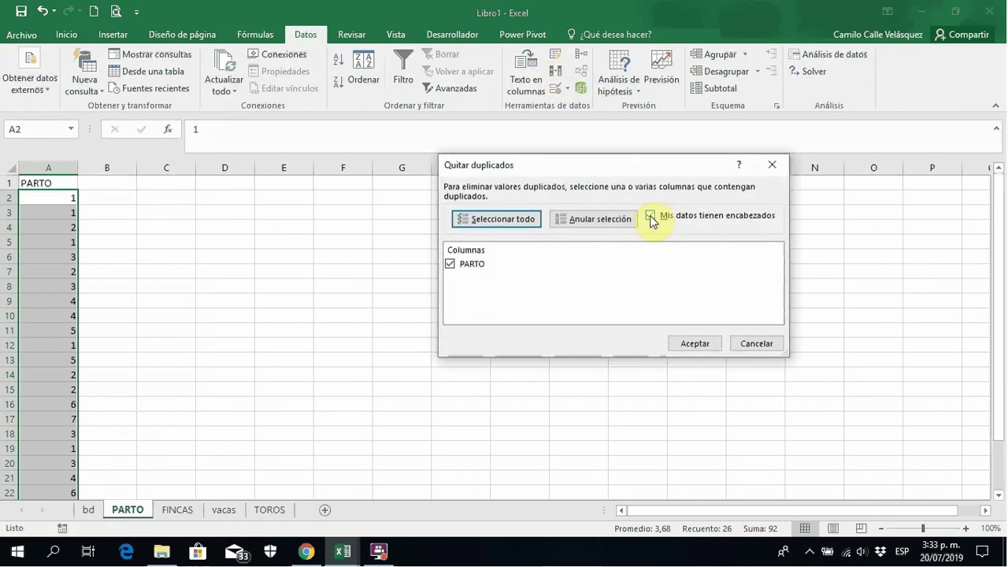
click(698, 343)
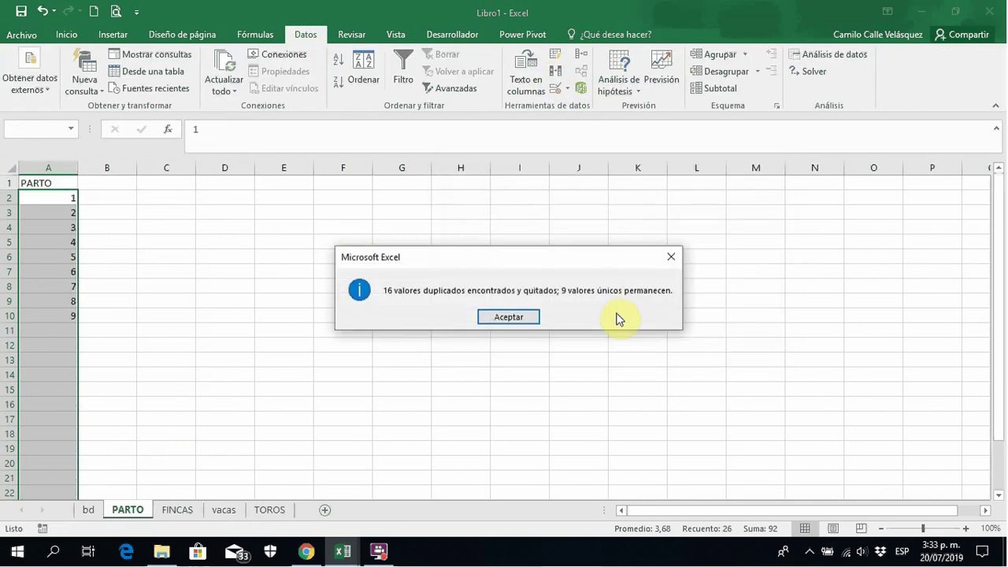
click(527, 320)
drag(45, 182, 81, 365)
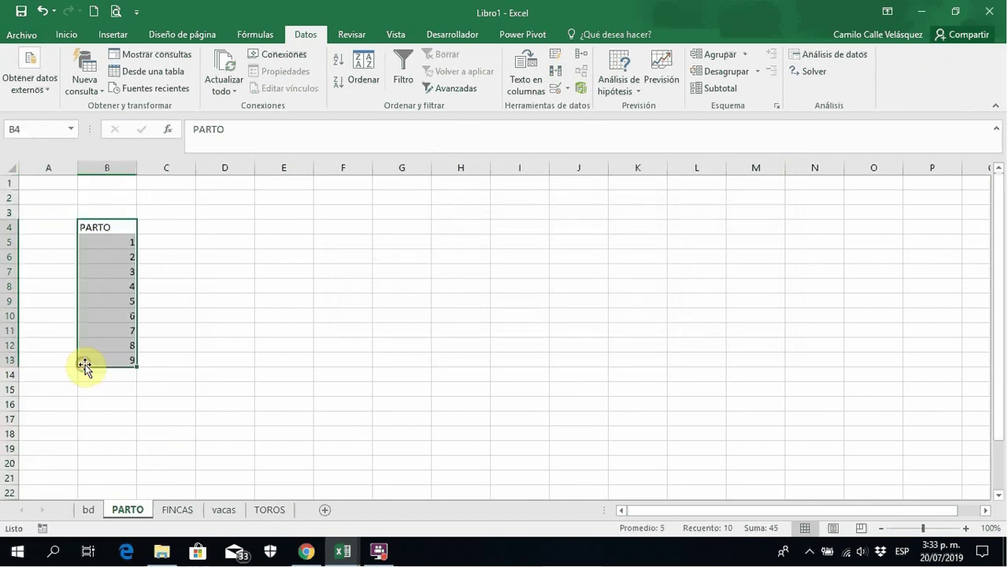
Enter the group heading PESO NTO in C3 and the column heading MACHO in C4.
click(158, 211)
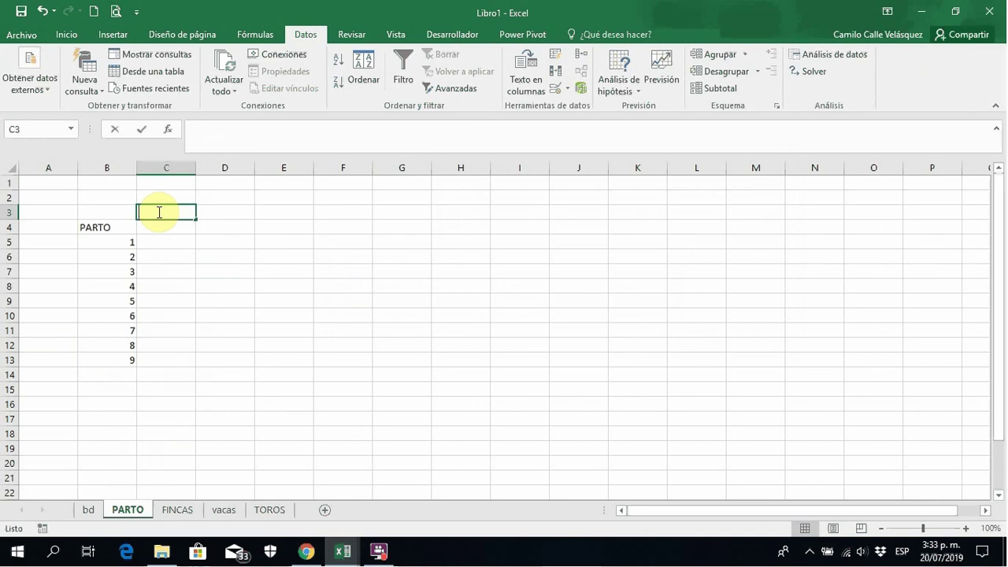
text(PESO)
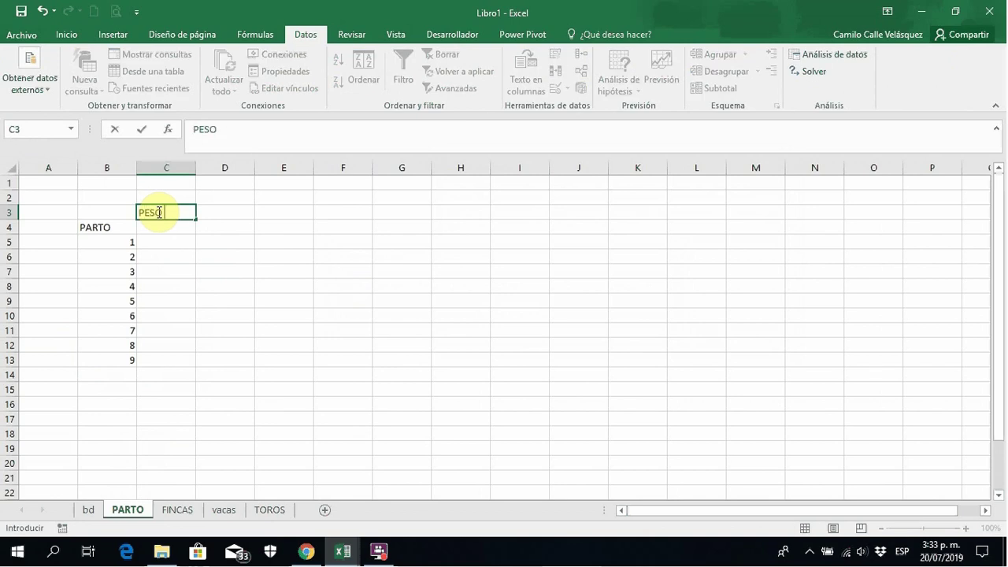
text( NTO)
key(Return)
text(MACHO)
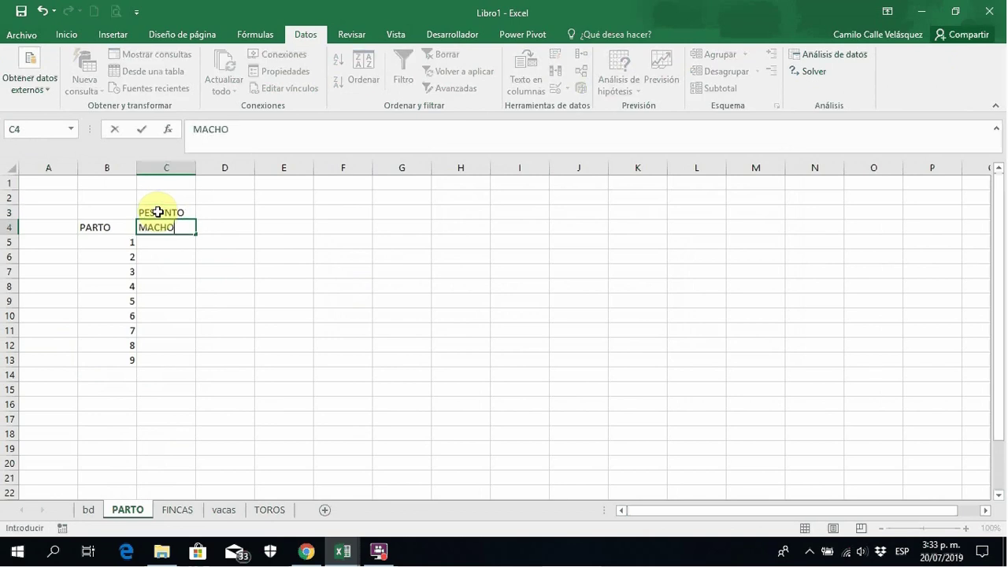
key(Return)
Complete the birth weight headings with HEMBRA in D4 and PROMEDIO in E4.
key(Up)
key(Right)
key(Right)
key(Left)
text(HE)
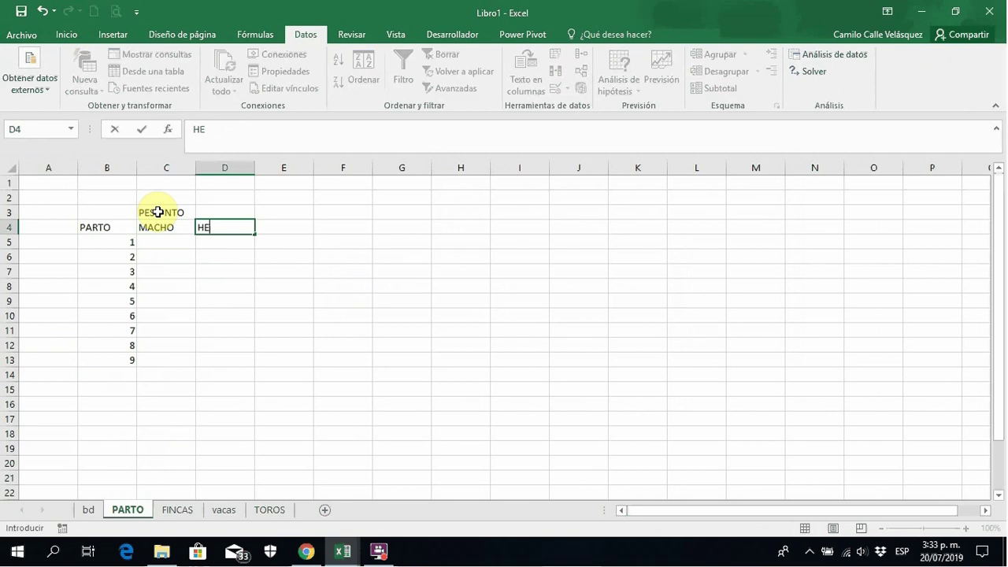
text(MBRA)
key(Tab)
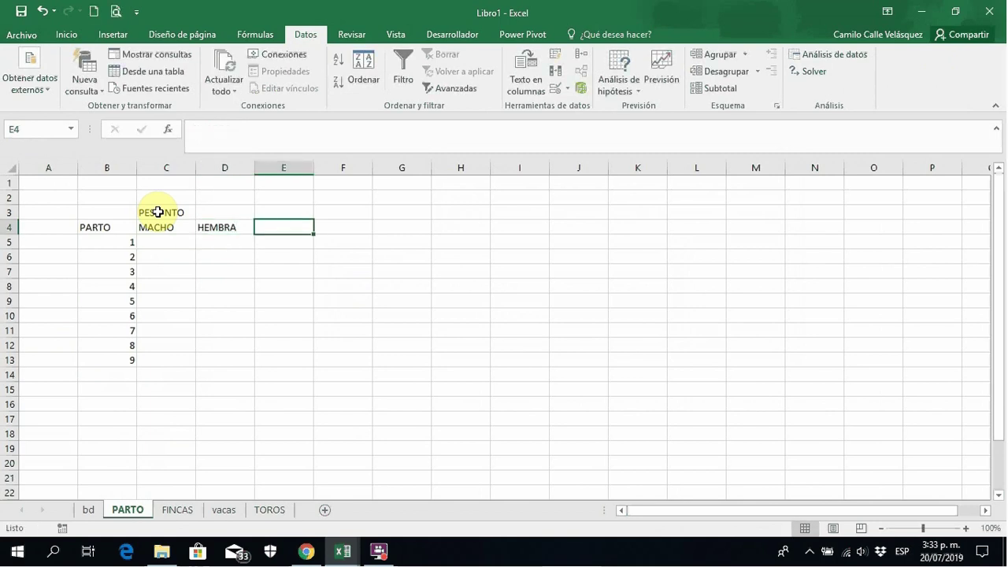
text(PROMEDIO)
key(Return)
Enter the group heading PESO DESTETE in F3 with MACHO, HEMBRA and PROMEDIO in F4:H4.
key(Up)
key(Right)
key(Up)
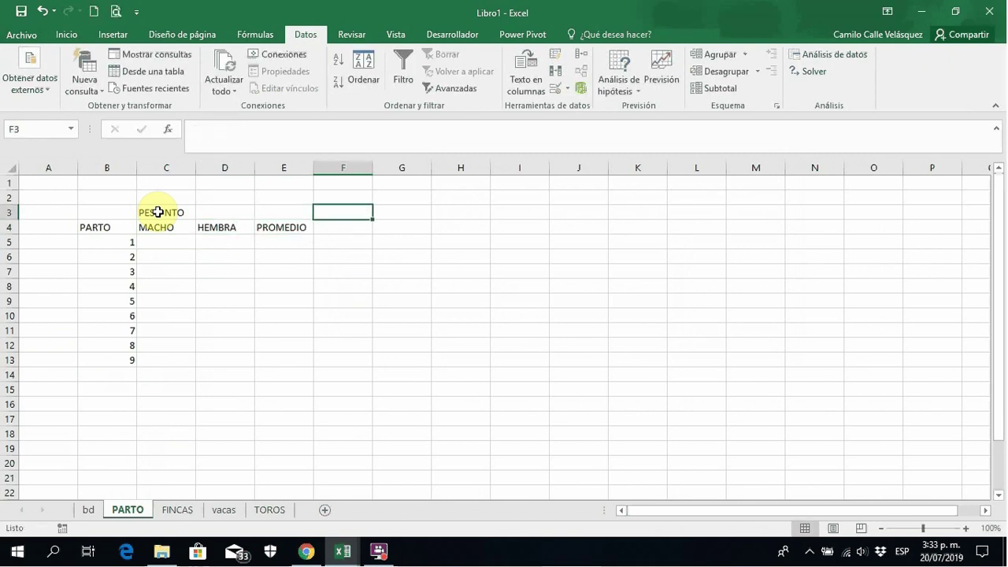
text(PESO DEST)
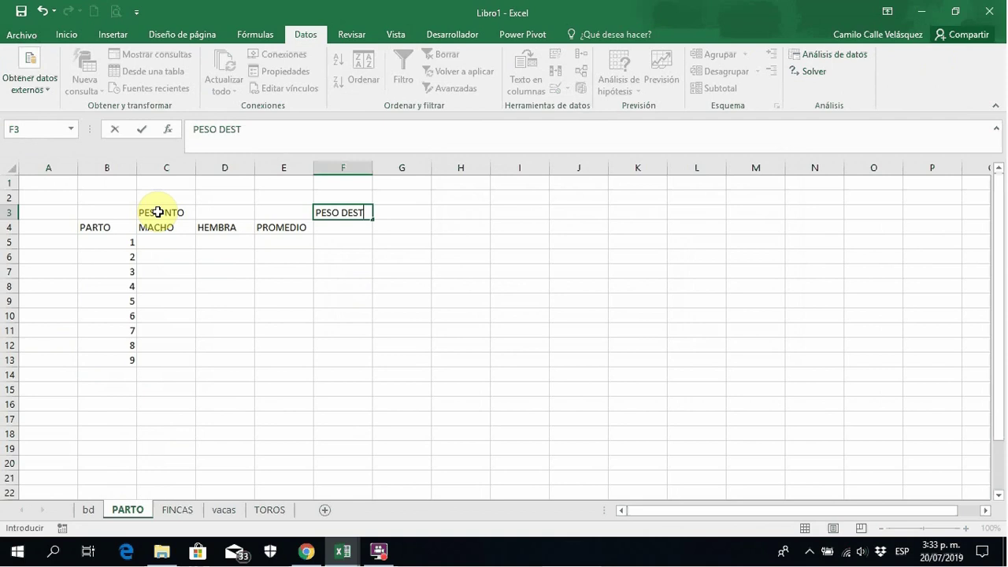
text(ETE)
key(Return)
text(MACH)
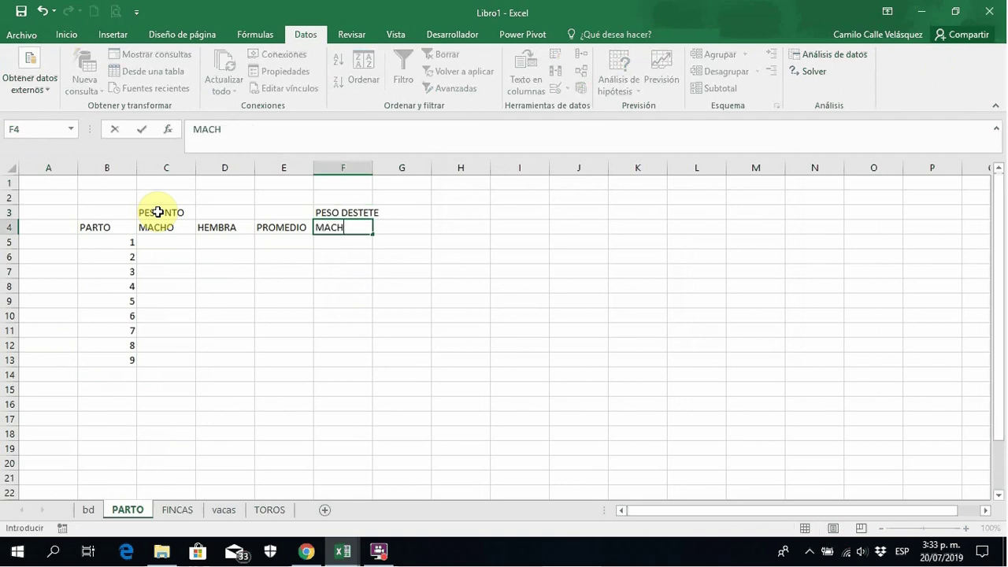
text(O)
key(Tab)
text(HEMBRA)
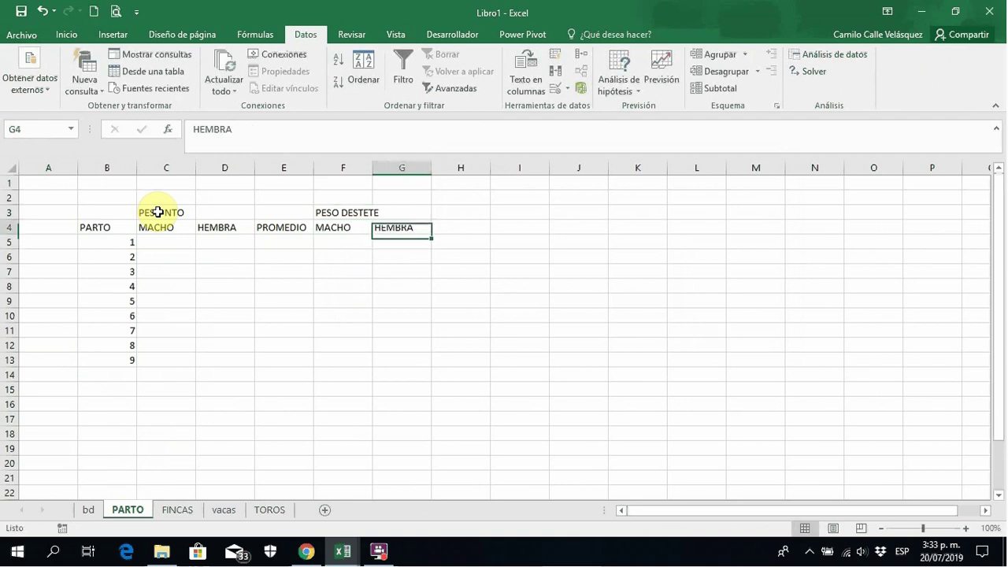
key(Tab)
text(PROM)
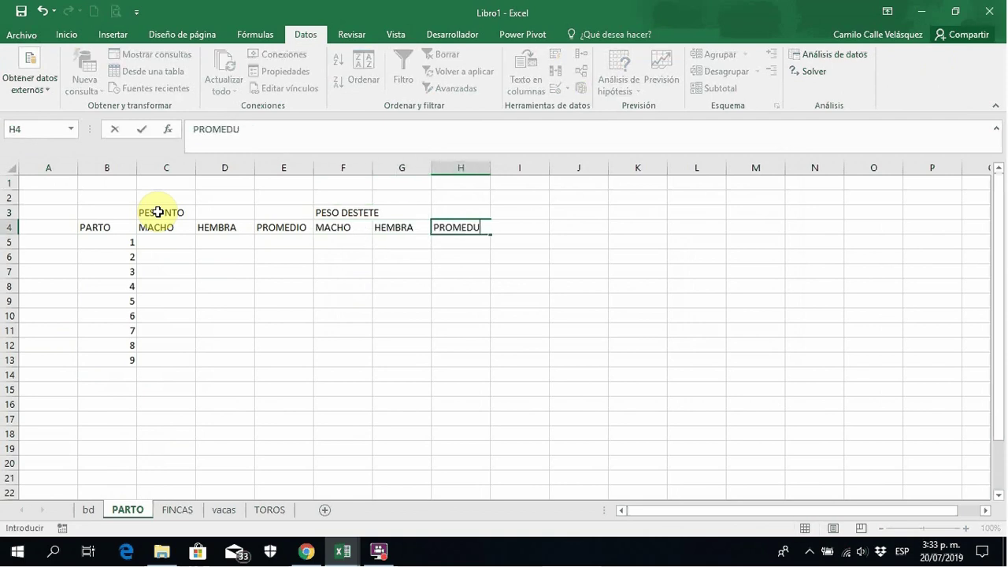
key(Right)
Enter the group heading NÚMERO DE CRÍAS in I3 with MACHO in I4 and HEMBRA in J4.
key(Up)
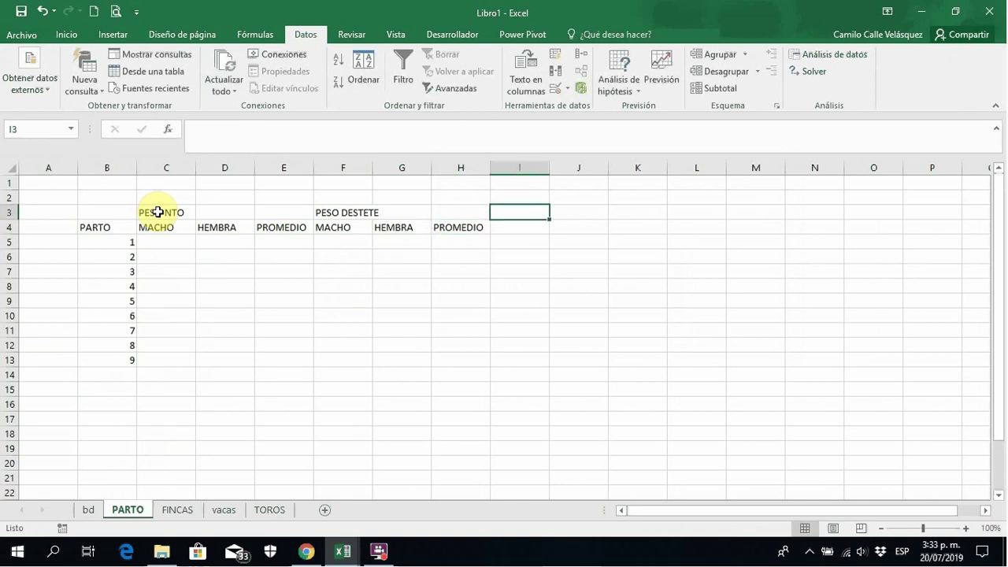
text(CR)
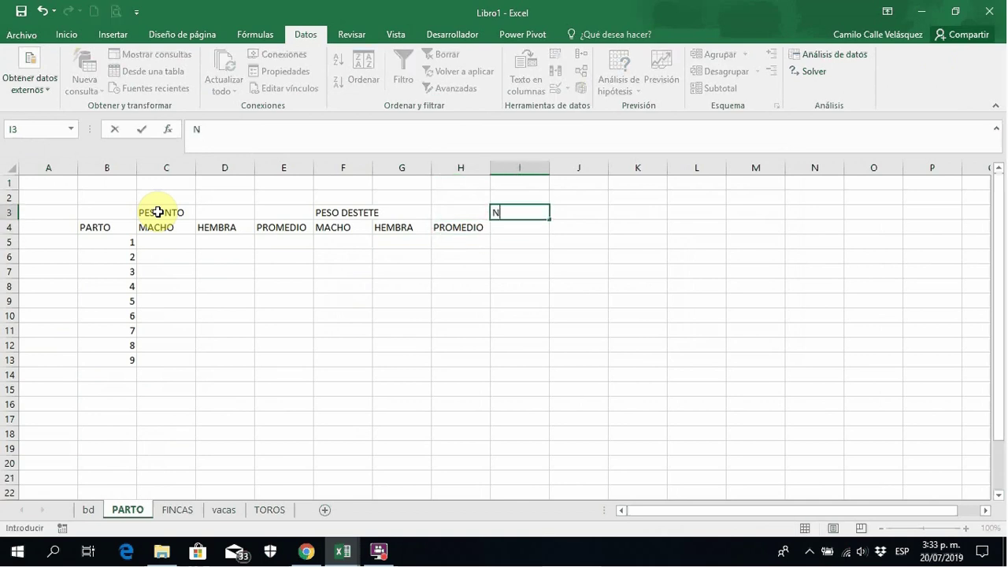
text(ÍAS)
key(Return)
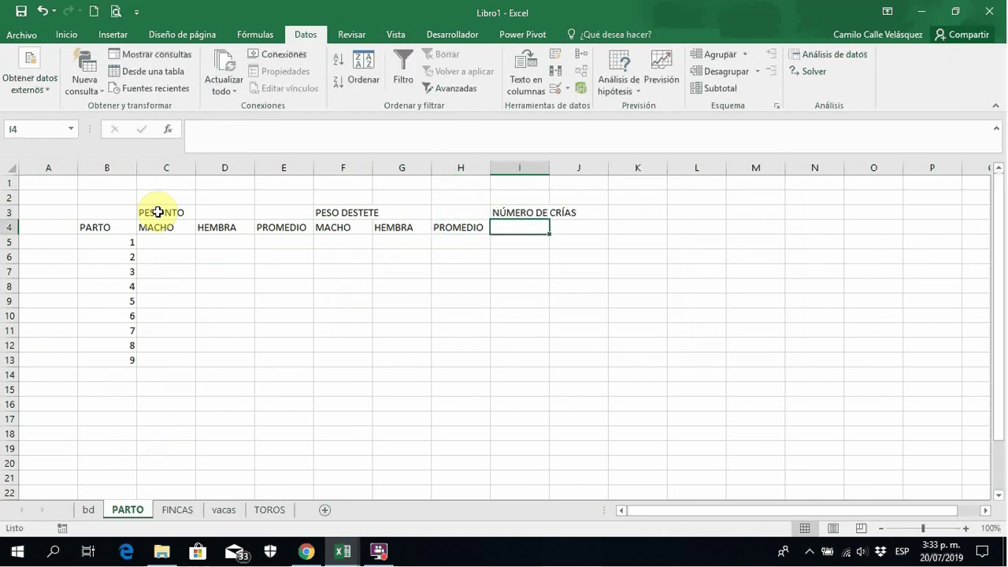
text(MACHOS)
key(BackSpace)
key(Return)
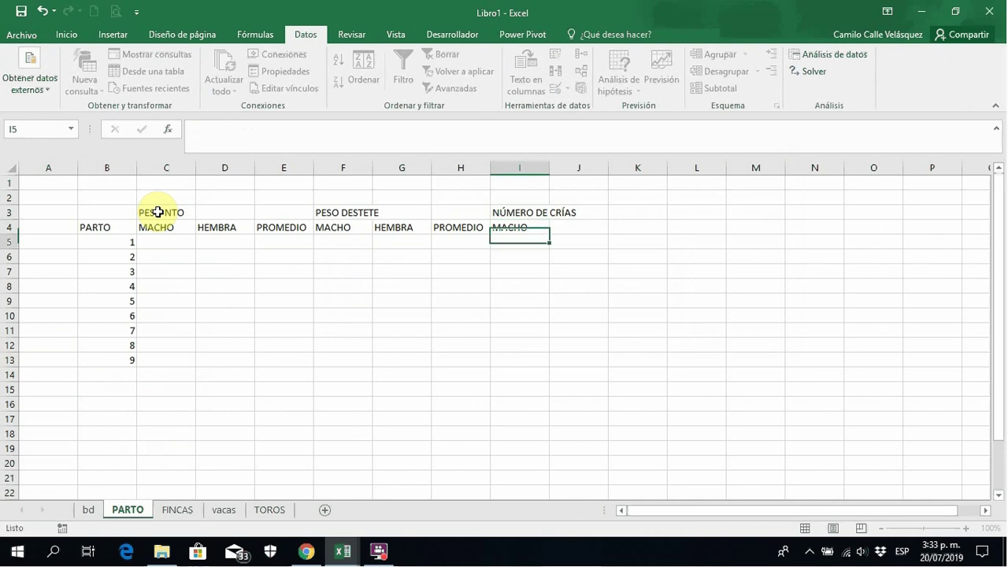
key(Up)
key(Right)
text(HEMBRA)
key(Return)
key(Up)
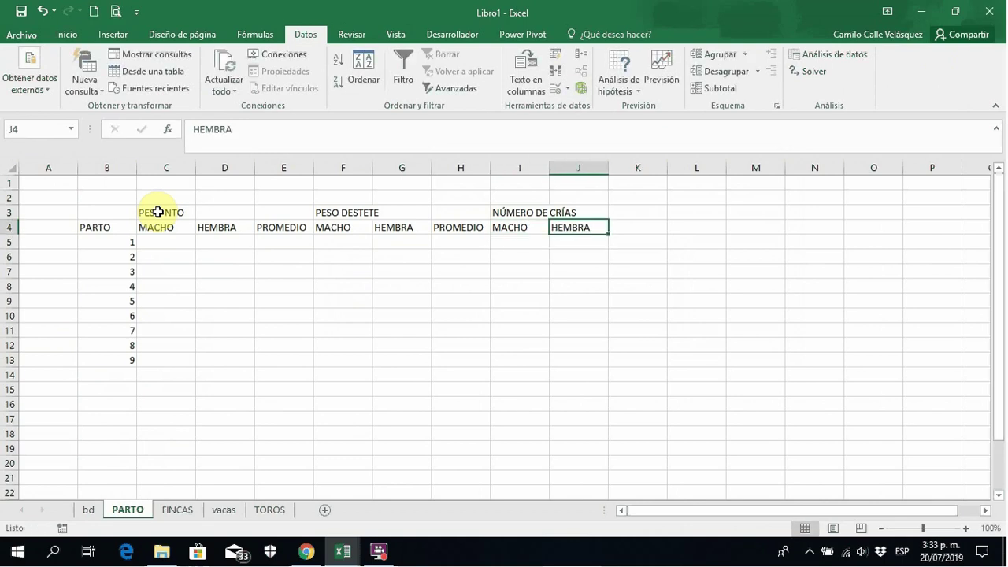
Enter the column heading TOTAL in K4 under the NÚMERO DE CRÍAS group.
key(Right)
text(TOTAL)
key(Return)
Start a PROMEDIO.SI.CONJUNTO formula in C5 with the absolute PESO NTO column bd!$E:$E as the average range.
key(Left)
key(Left)
key(Left)
key(Left)
key(Left)
key(Left)
key(Left)
key(Left)
key(Left)
key(Left)
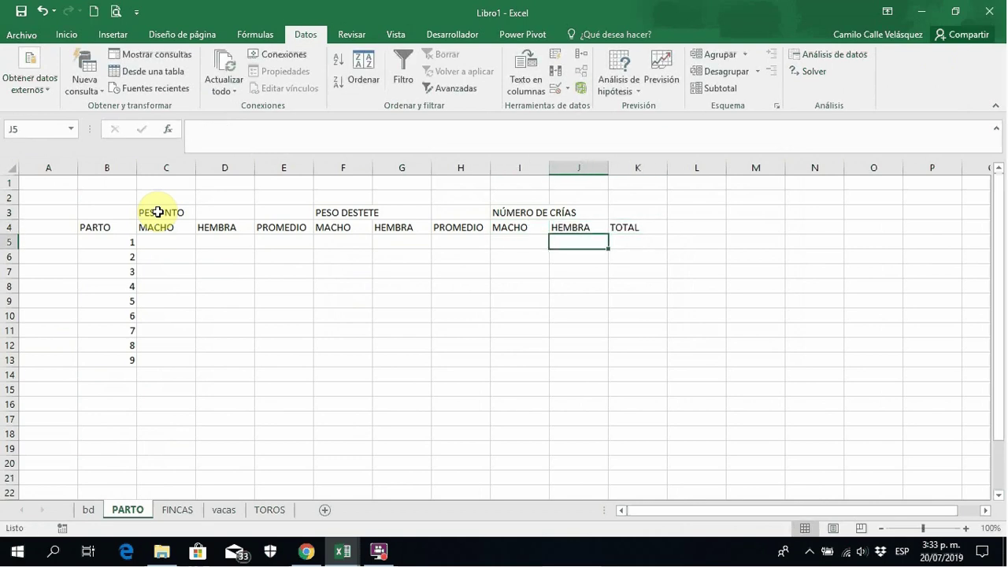
key(Right)
key(Right)
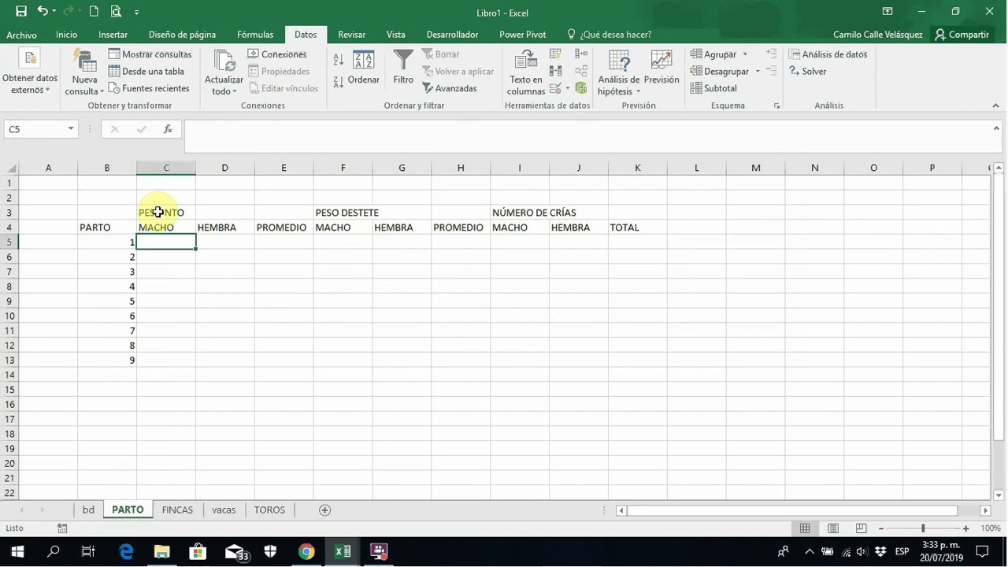
text(=PROME)
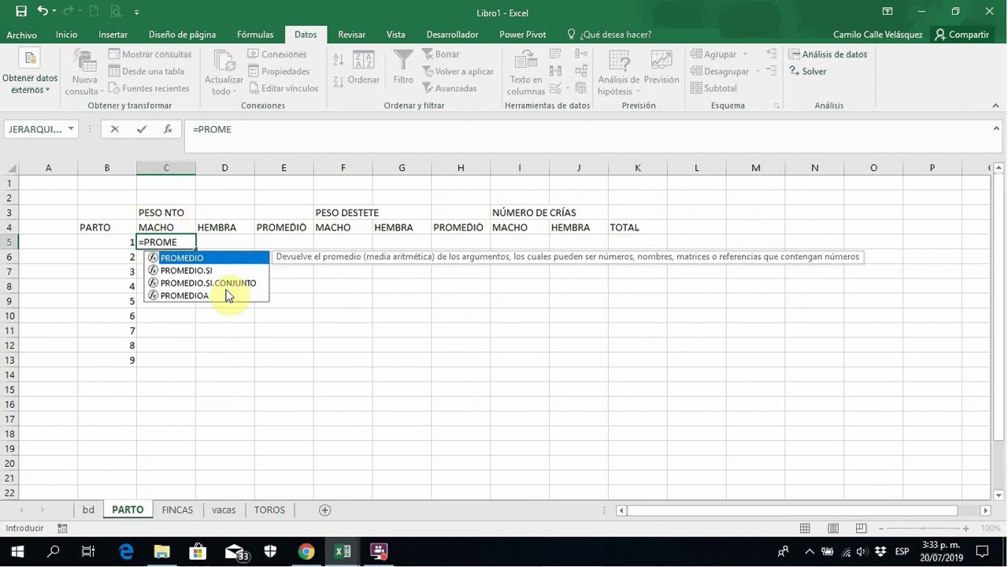
double_click(208, 283)
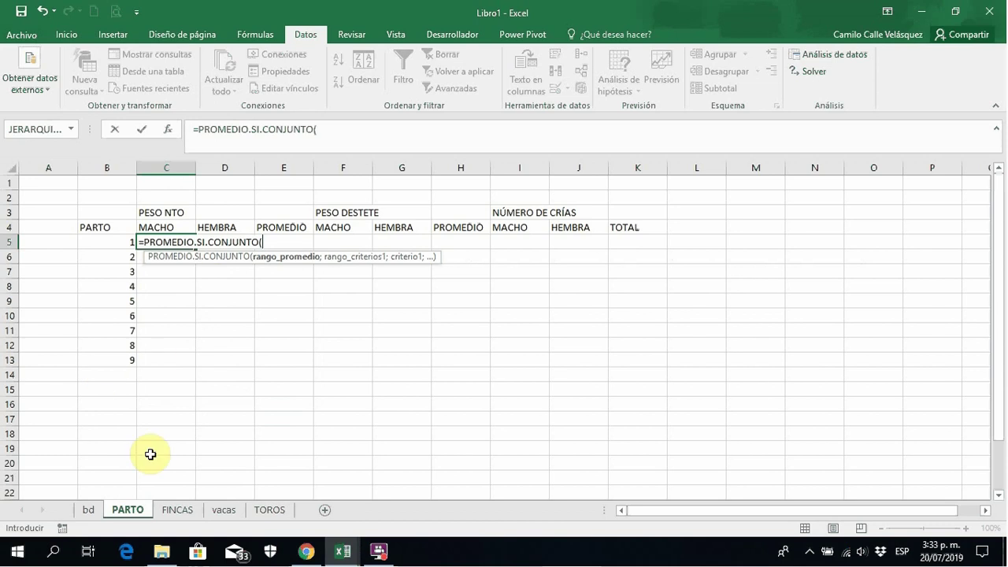
click(89, 511)
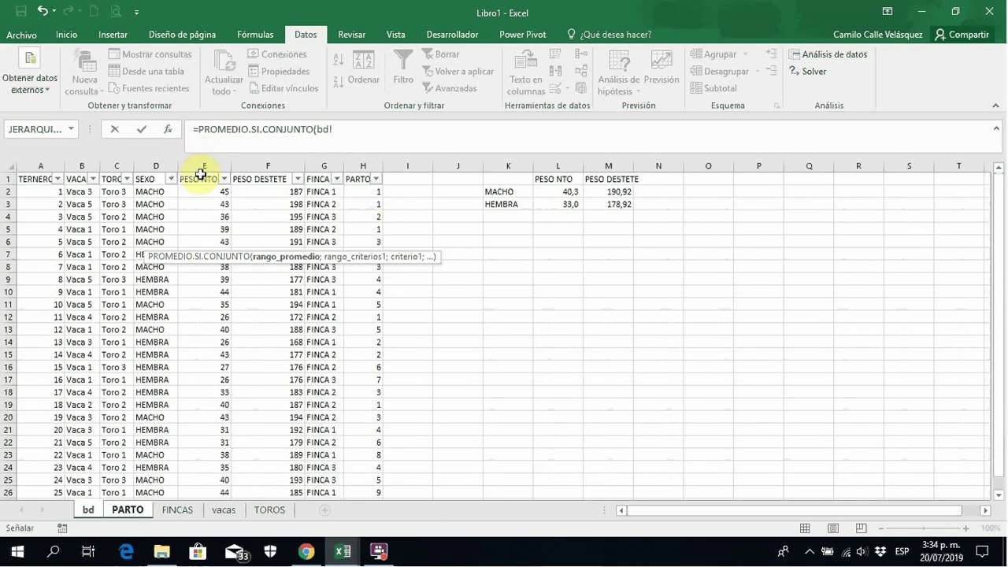
click(201, 166)
key(F4)
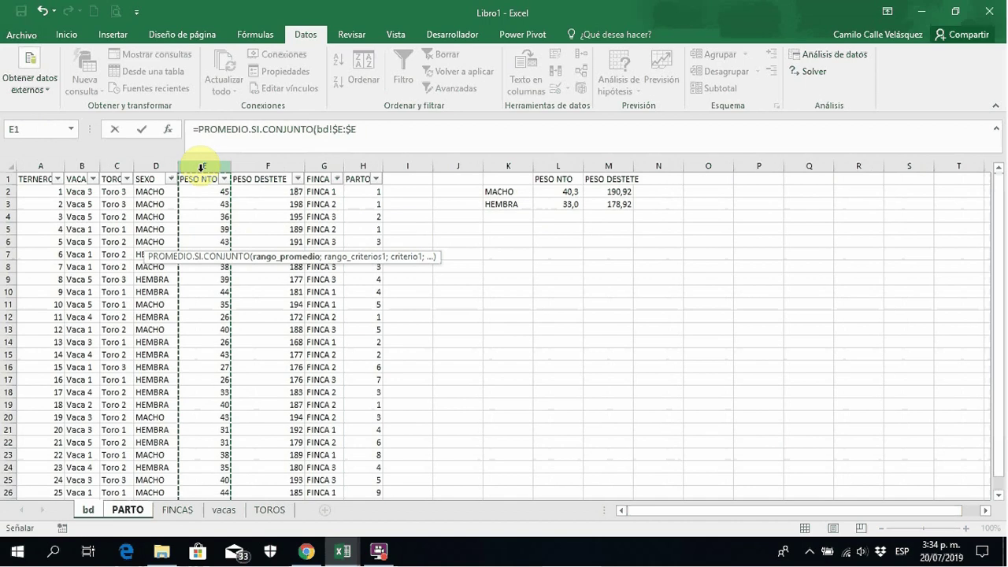
text(;)
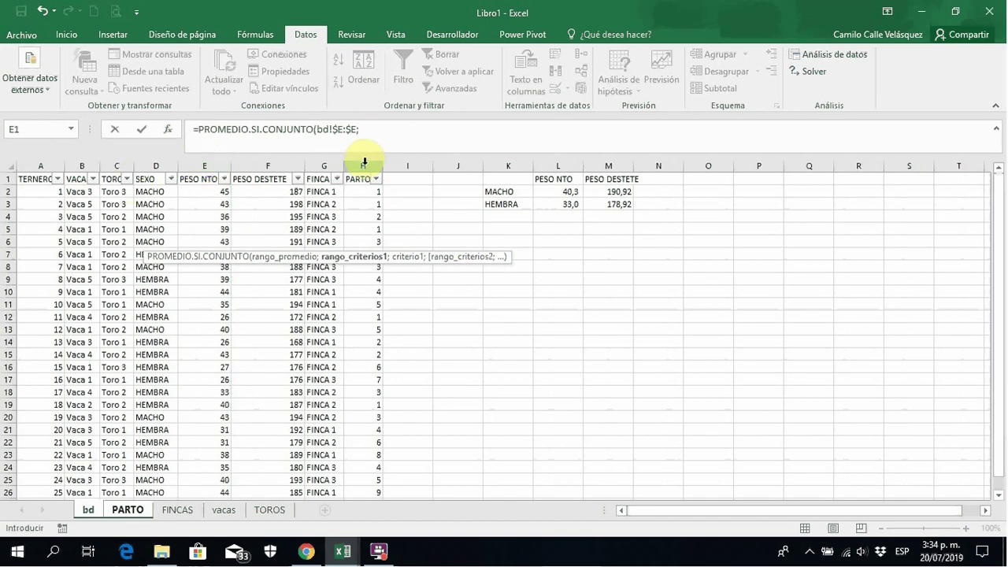
Add the first criterion to the C5 formula: range bd!$H:$H matched to the calving number in PARTO!$B5.
click(365, 166)
key(F4)
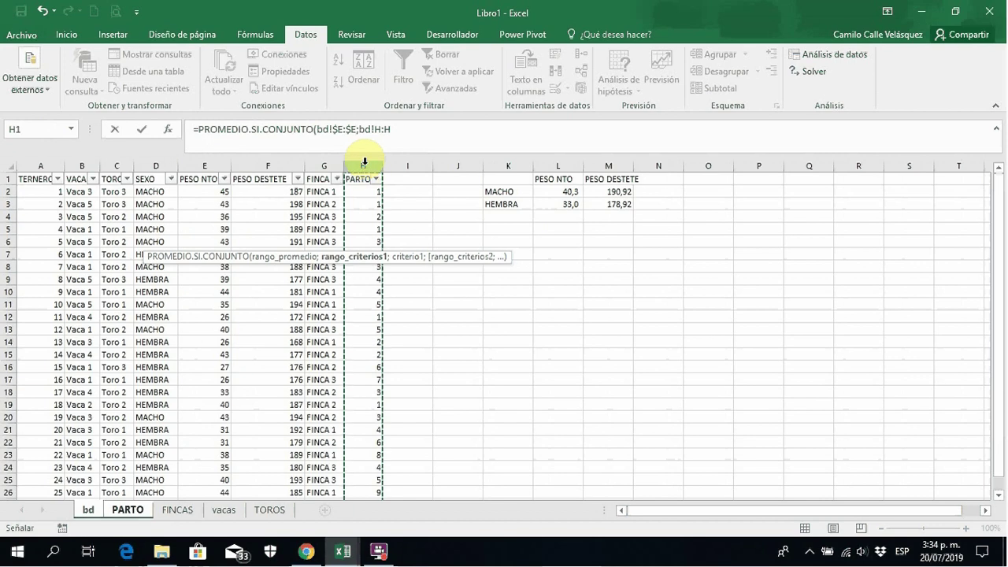
text(;)
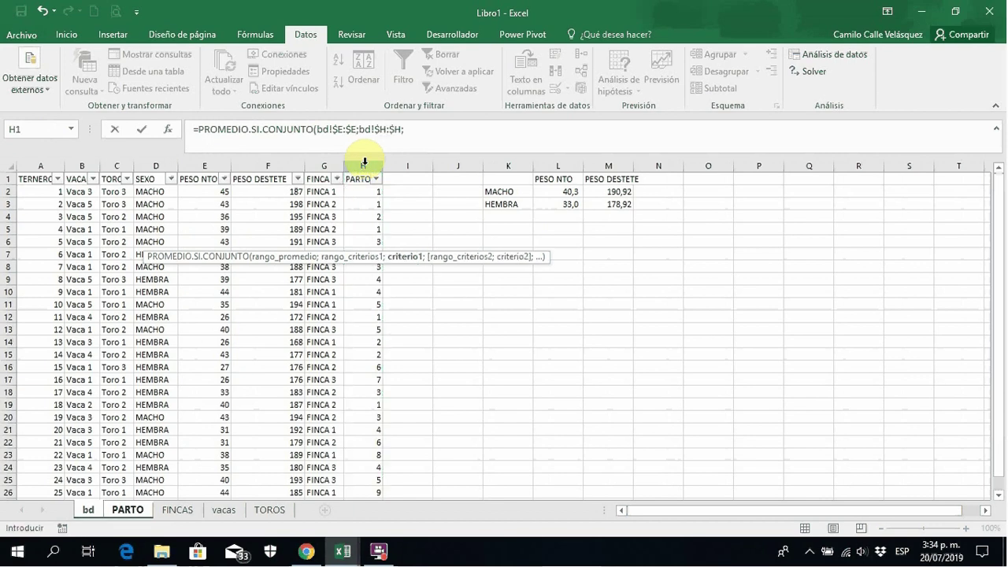
click(120, 512)
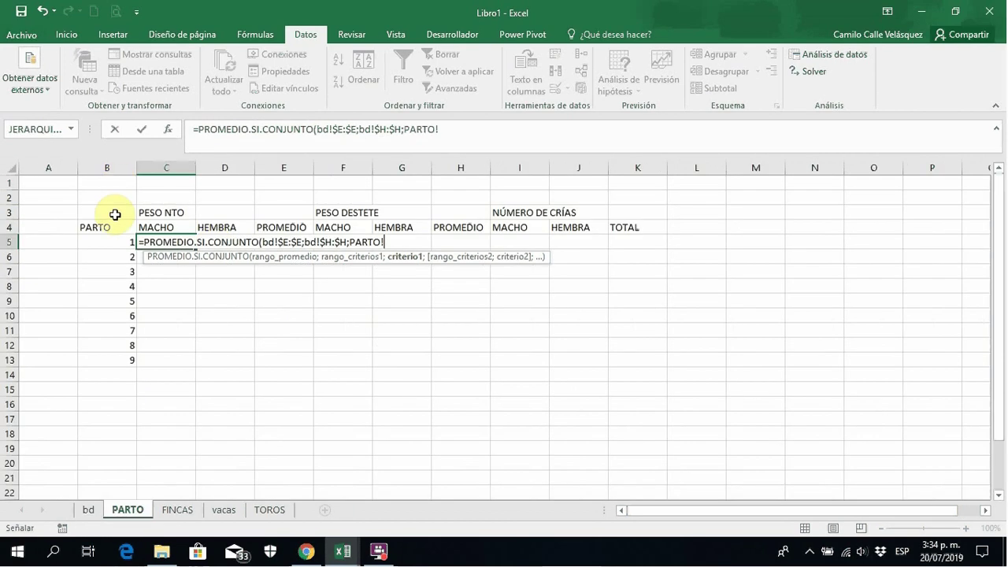
click(108, 244)
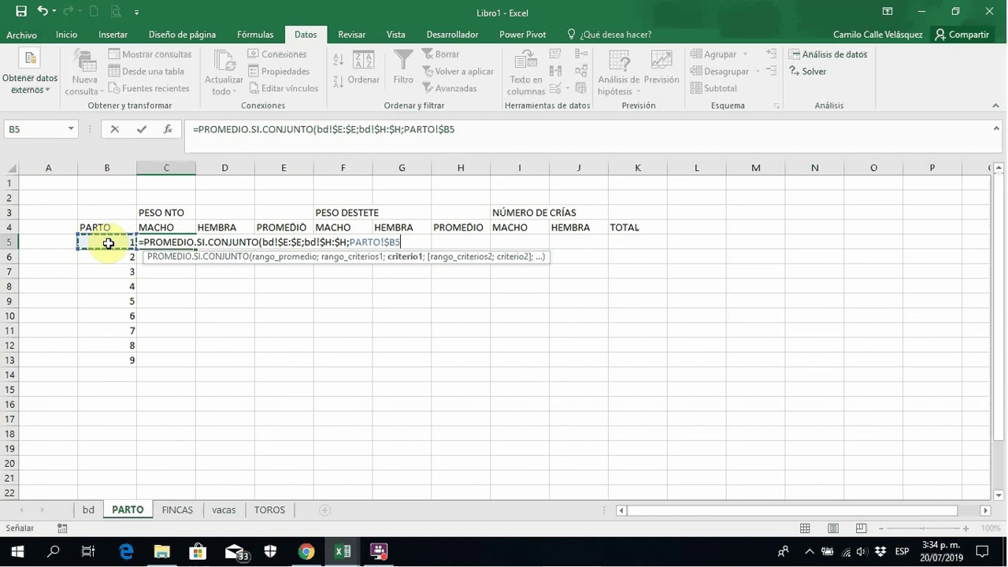
text(;)
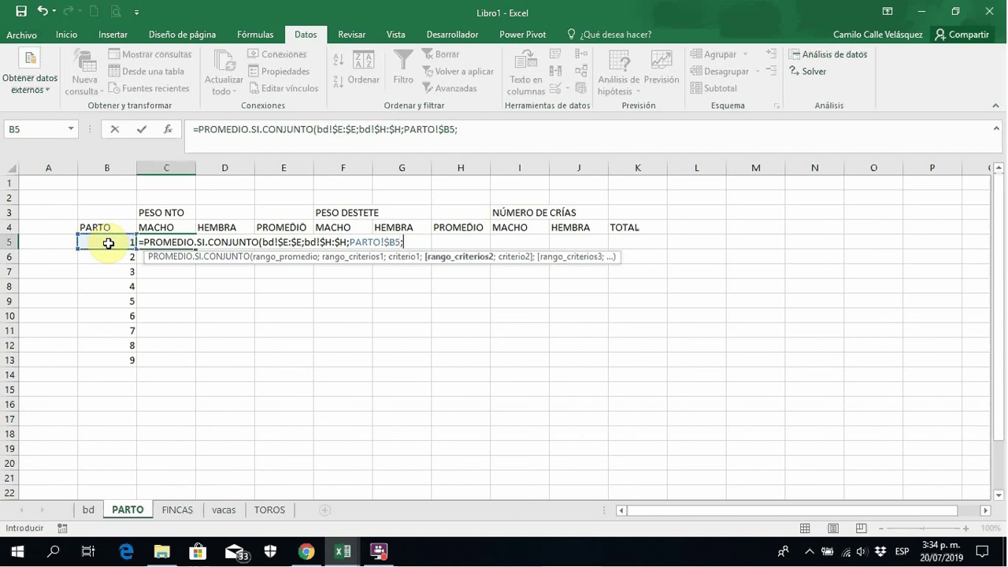
Complete the C5 formula with the sex criterion: range bd!$D:$D matched to the heading in PARTO!C$4.
click(88, 510)
click(157, 166)
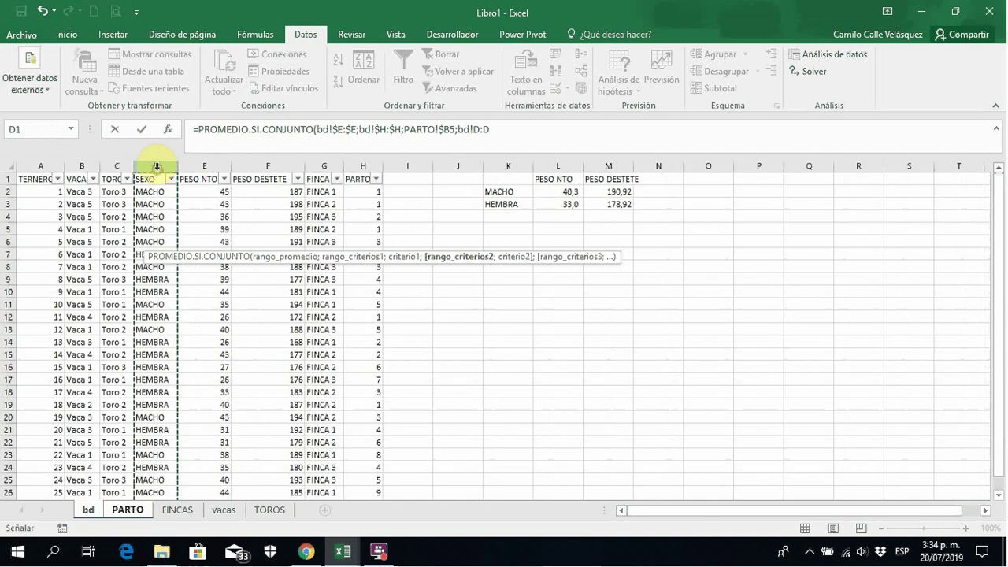
text(;)
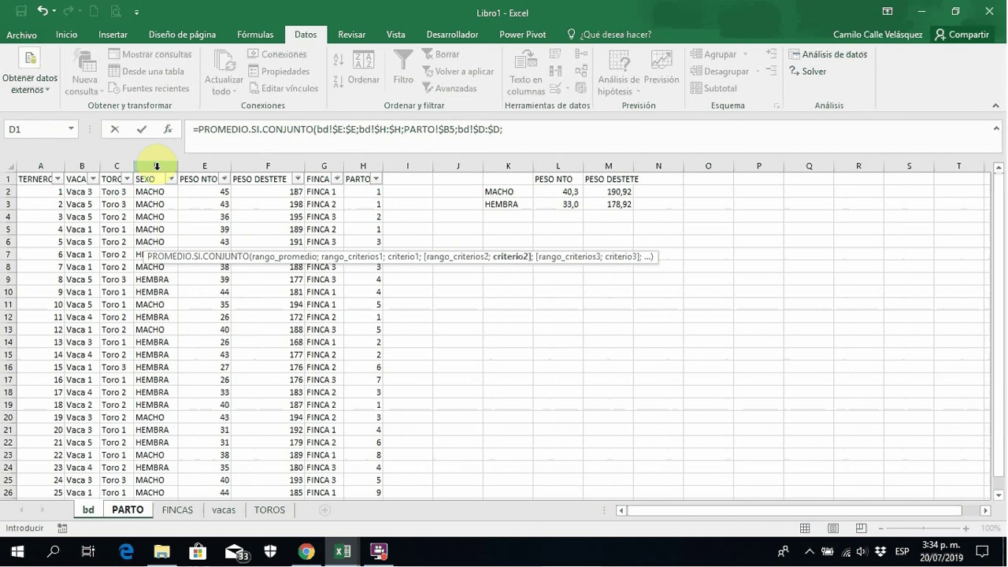
click(127, 510)
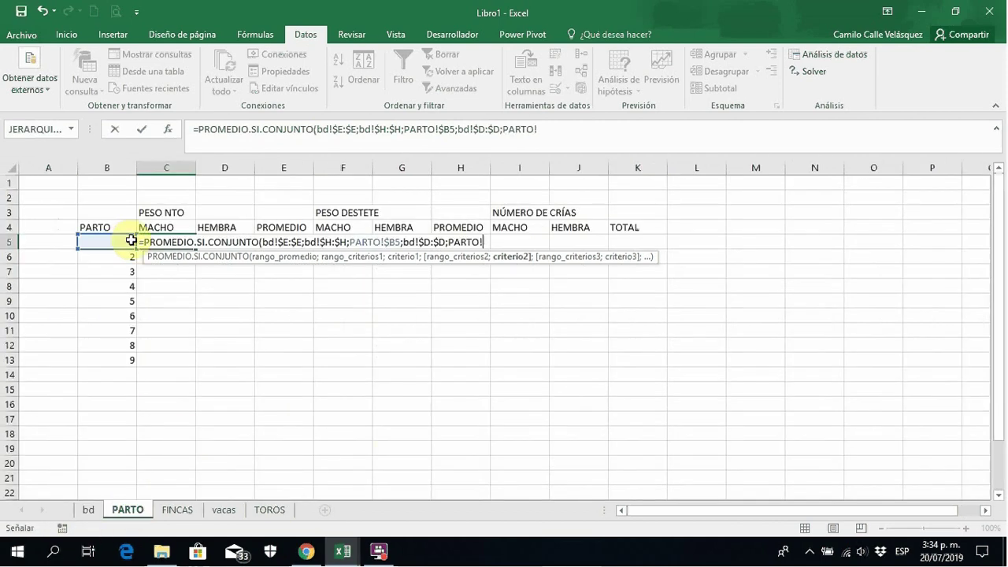
click(173, 227)
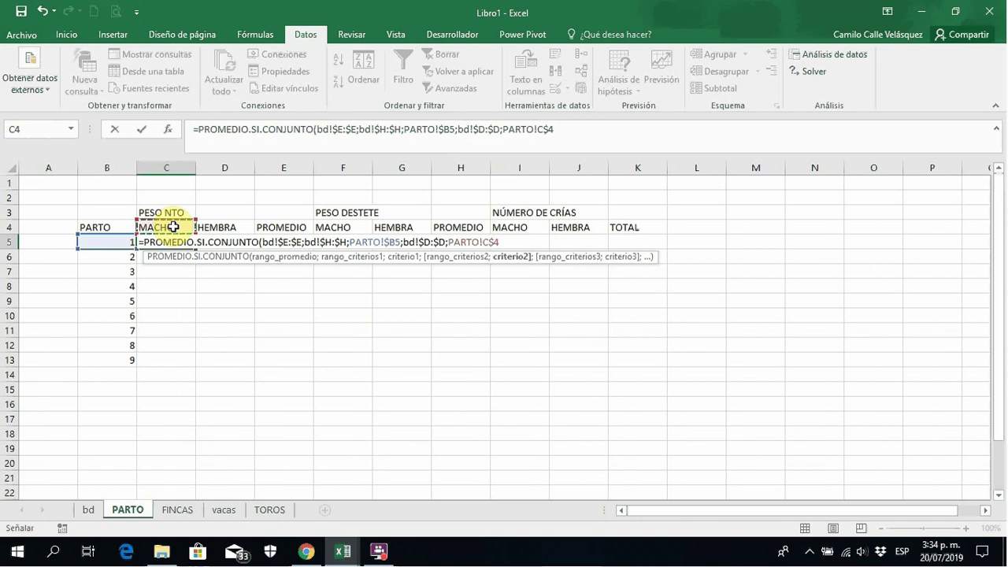
key(Return)
key(Up)
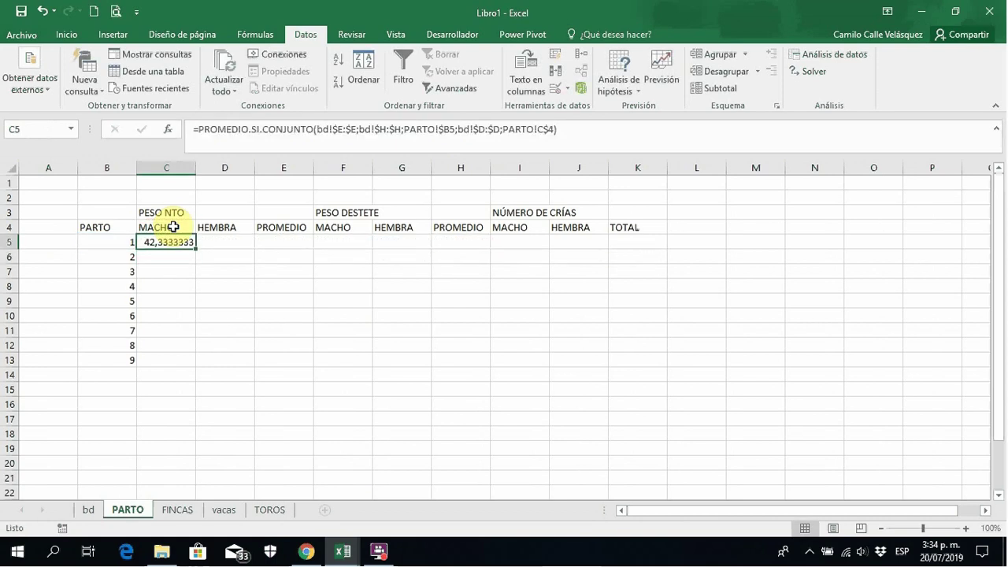
Fill the C5 formula through C5:D13 and format those cells to show one decimal place.
drag(198, 248, 253, 252)
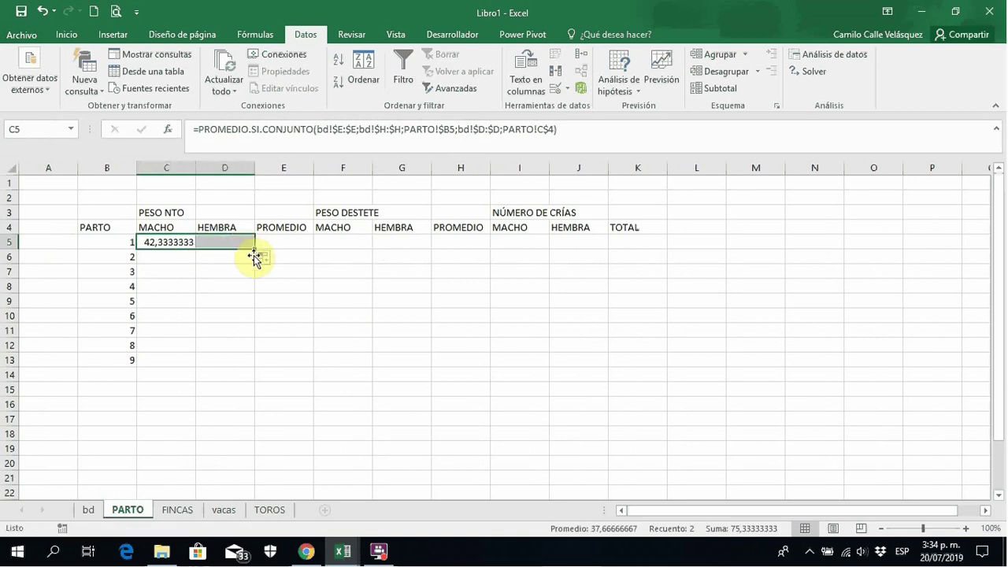
double_click(256, 250)
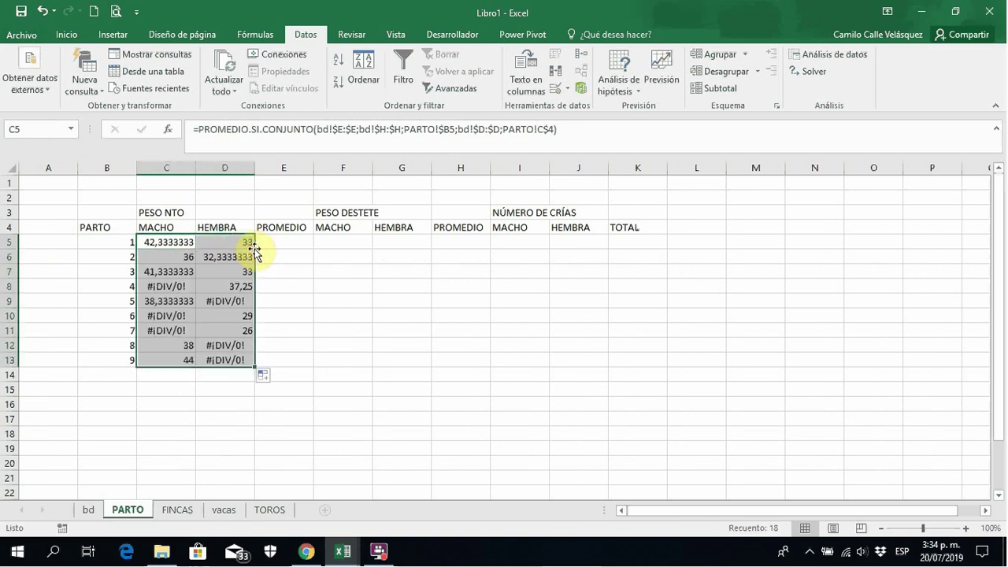
click(160, 249)
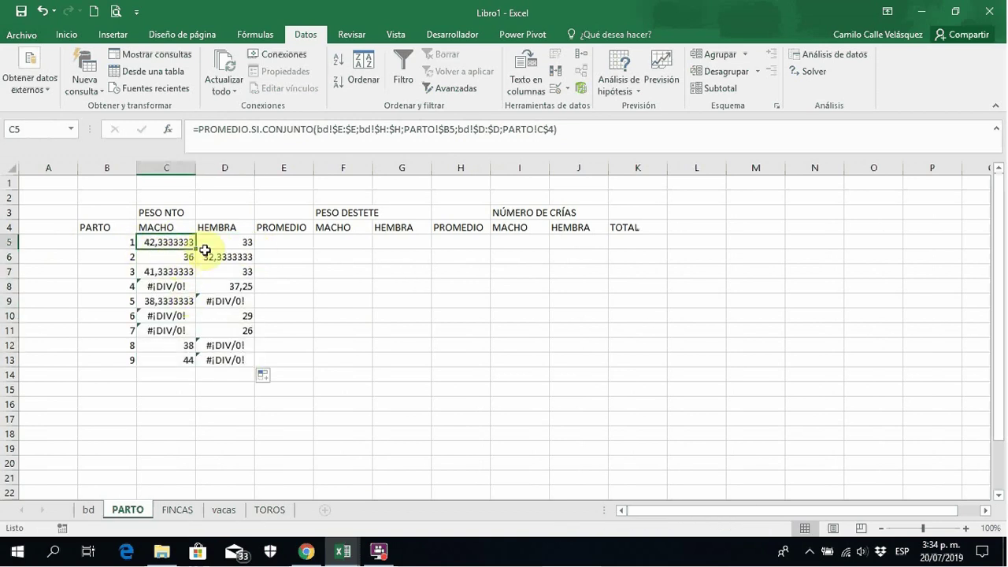
drag(199, 238, 218, 358)
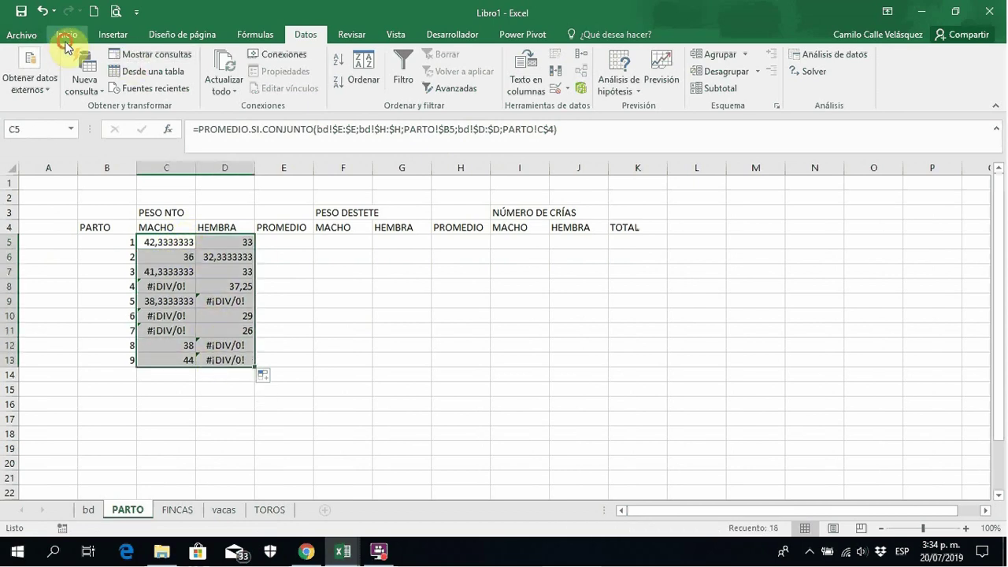
click(67, 35)
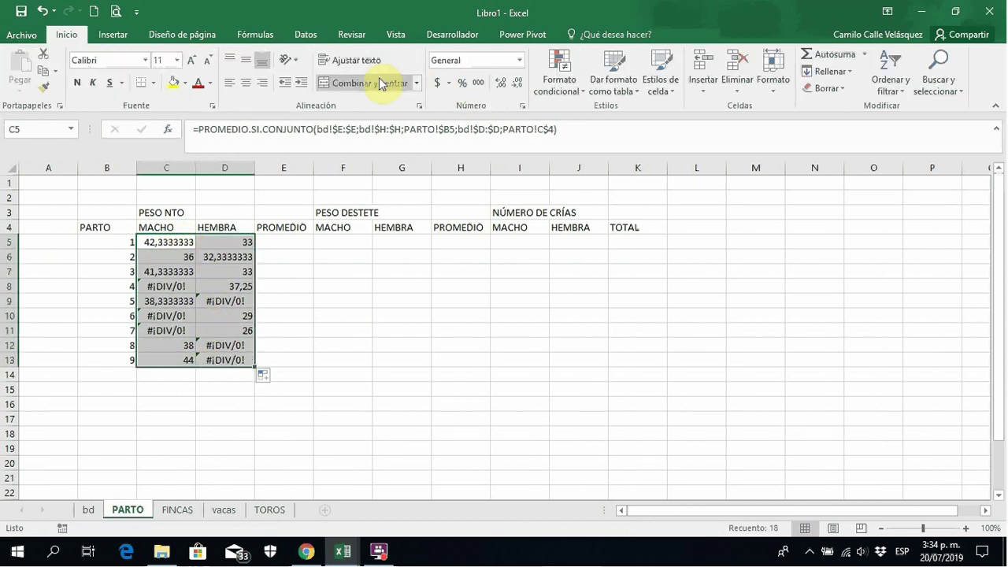
click(480, 82)
click(513, 83)
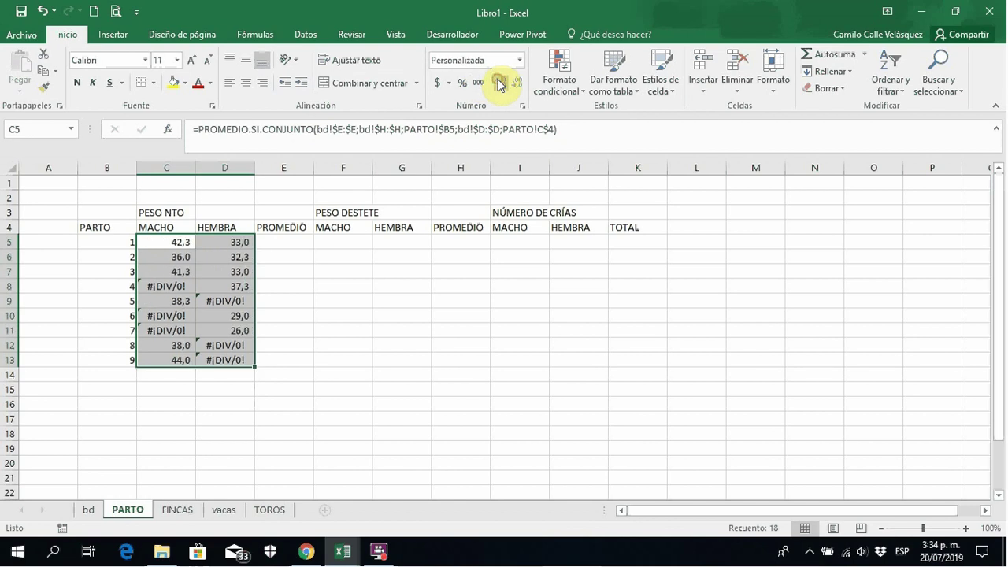
Wrap the C5 formula in SI.ERROR with "" as the error value and refill it through C5:D13.
click(162, 241)
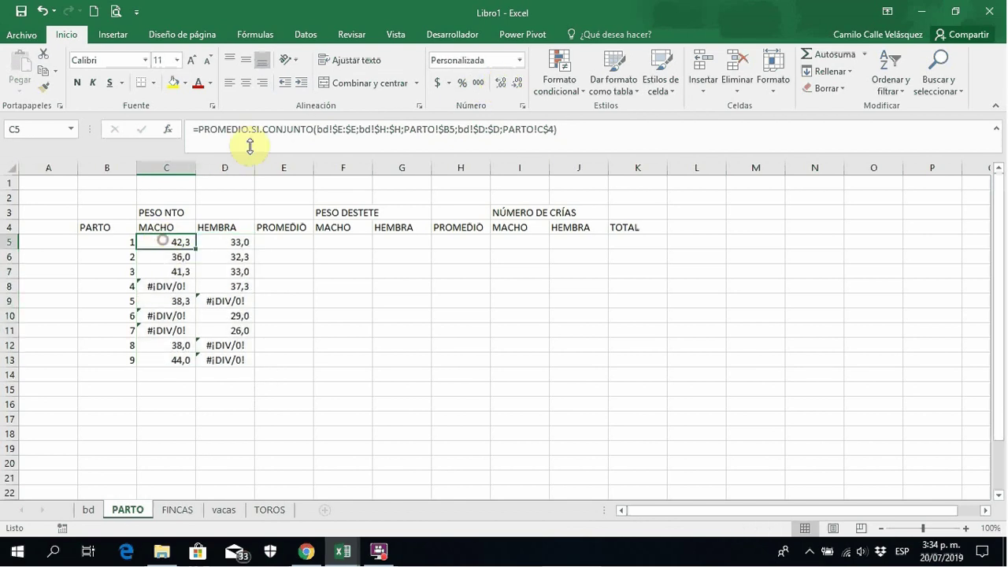
click(200, 129)
text(SI.ERROR)
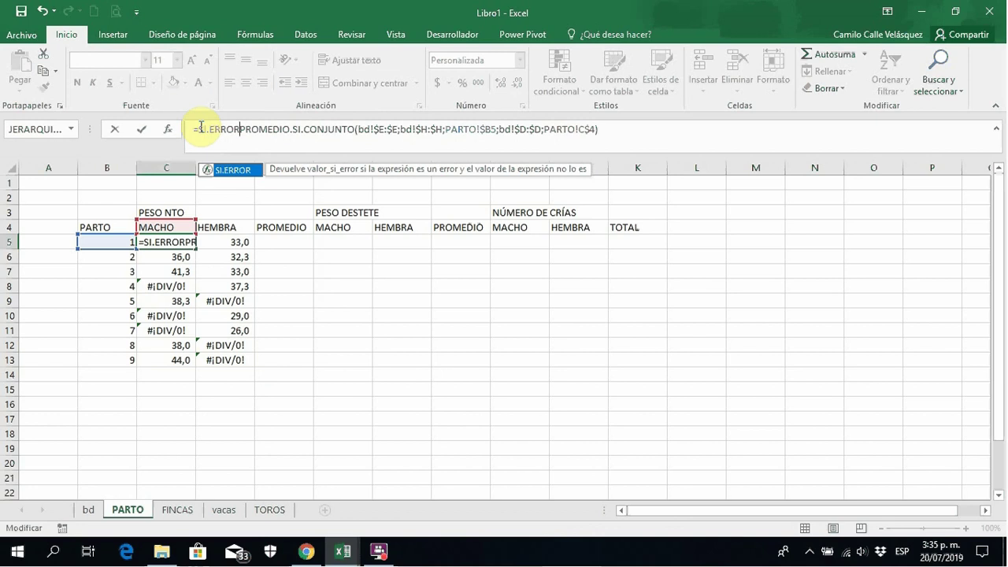
text(()
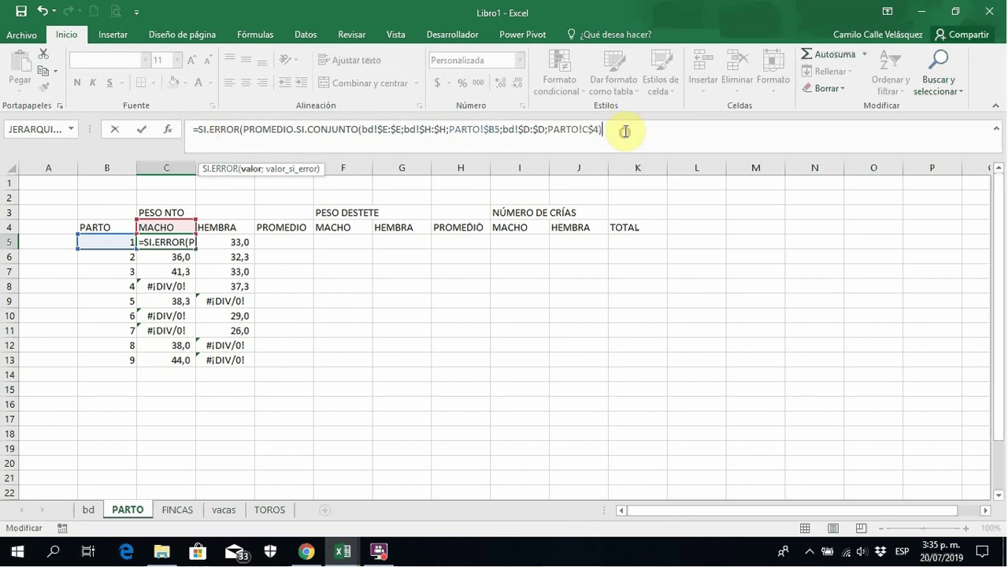
text(;)
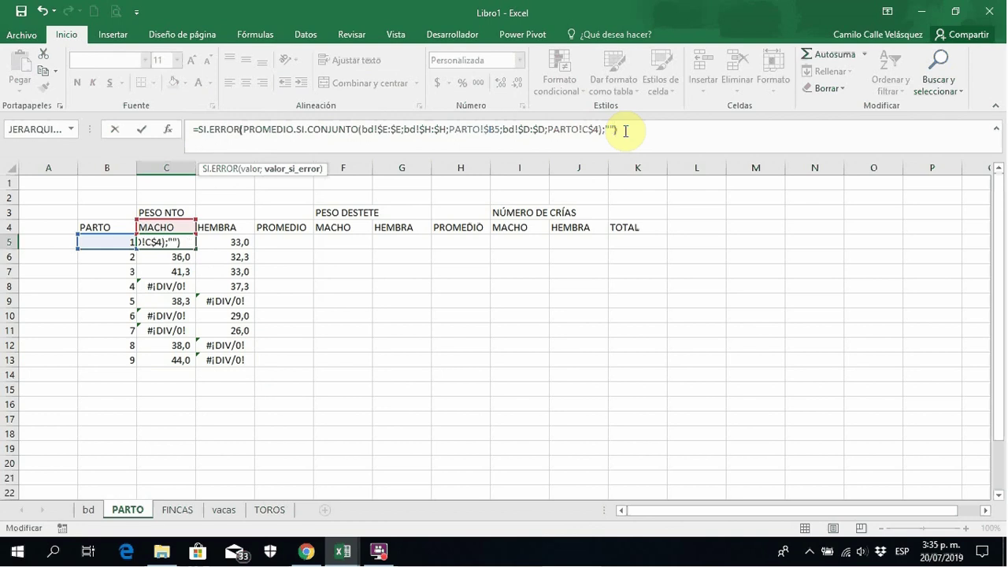
key(Return)
key(Up)
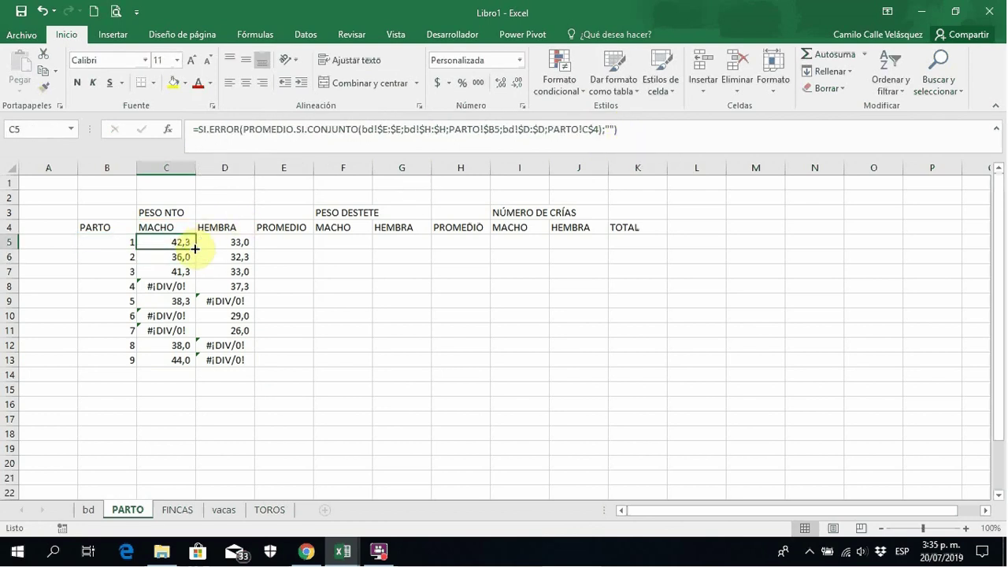
drag(194, 249, 253, 247)
double_click(253, 249)
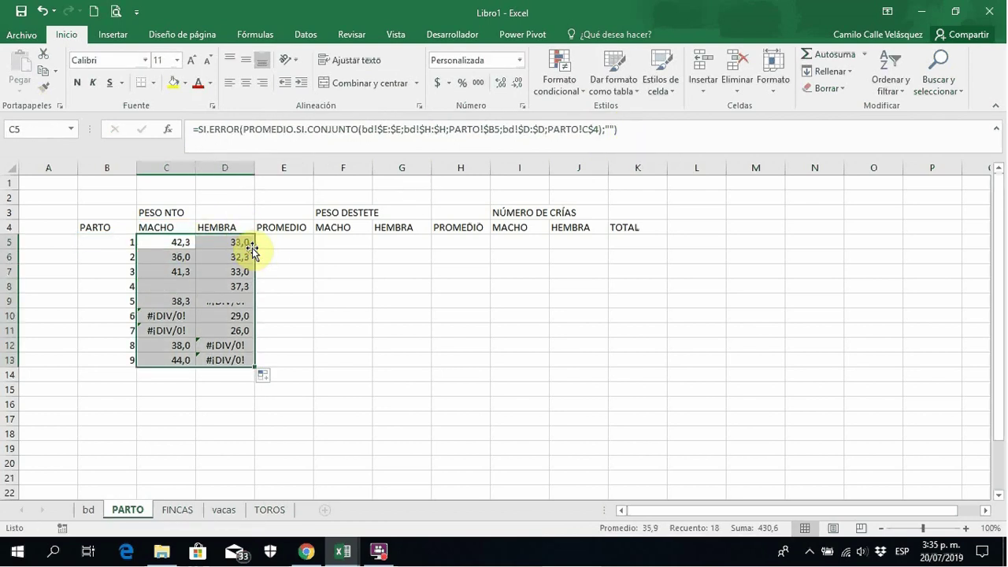
Enter =PROMEDIO(C5:D5) in E5 to average the male and female birth weights for calving number 1.
click(277, 239)
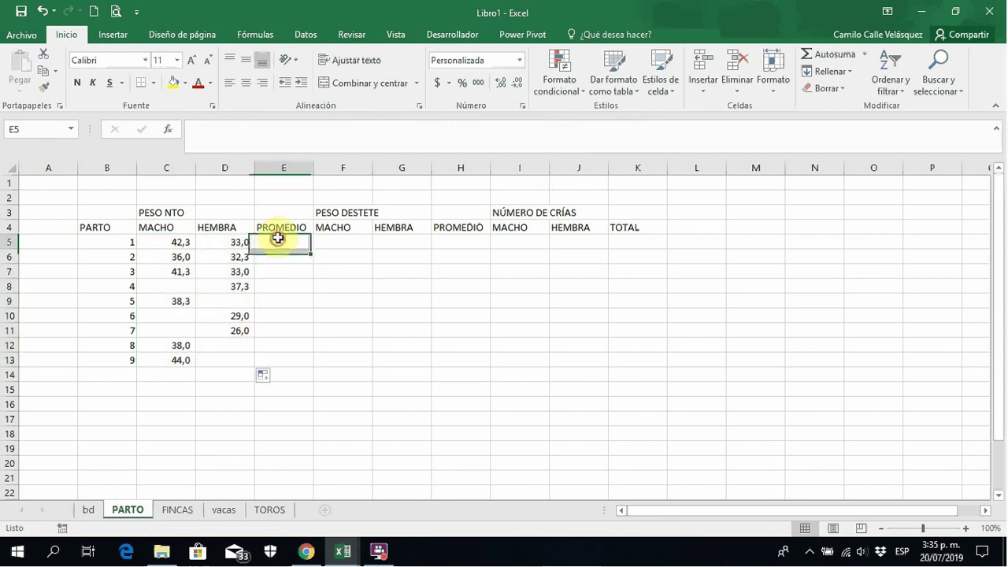
text(PROM)
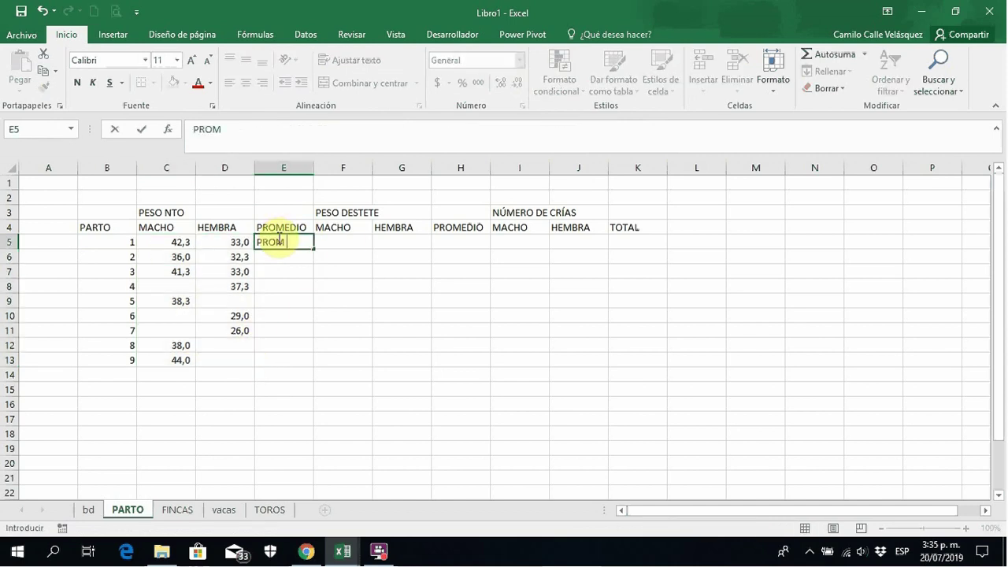
text(=)
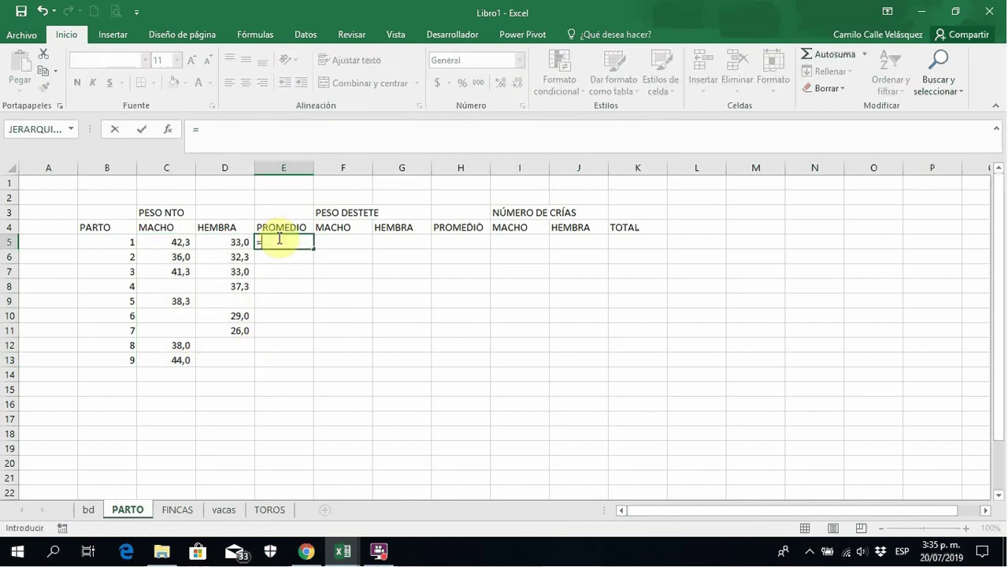
text(PROMEDIO()
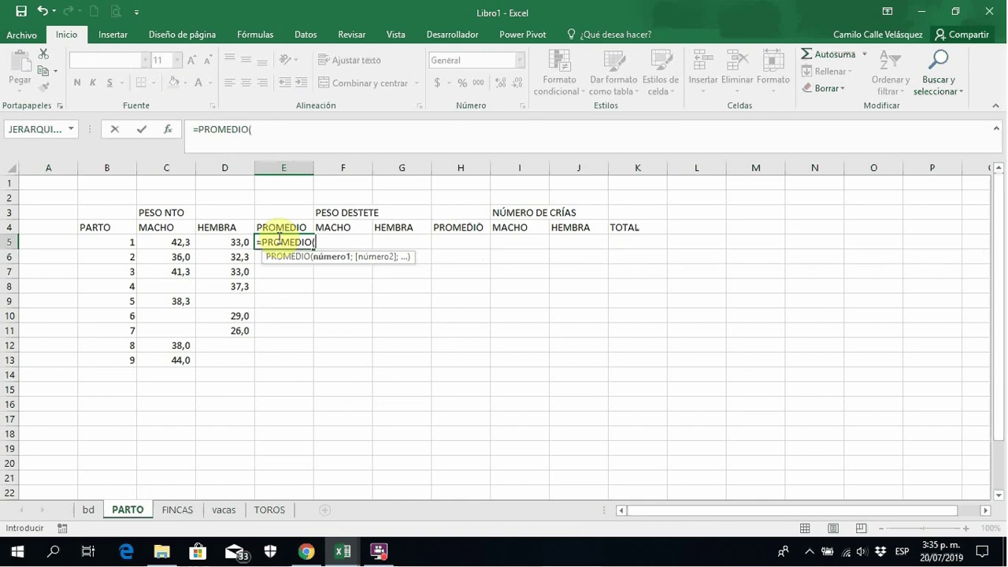
key(Left)
key(shift+Left)
key(shift+Left)
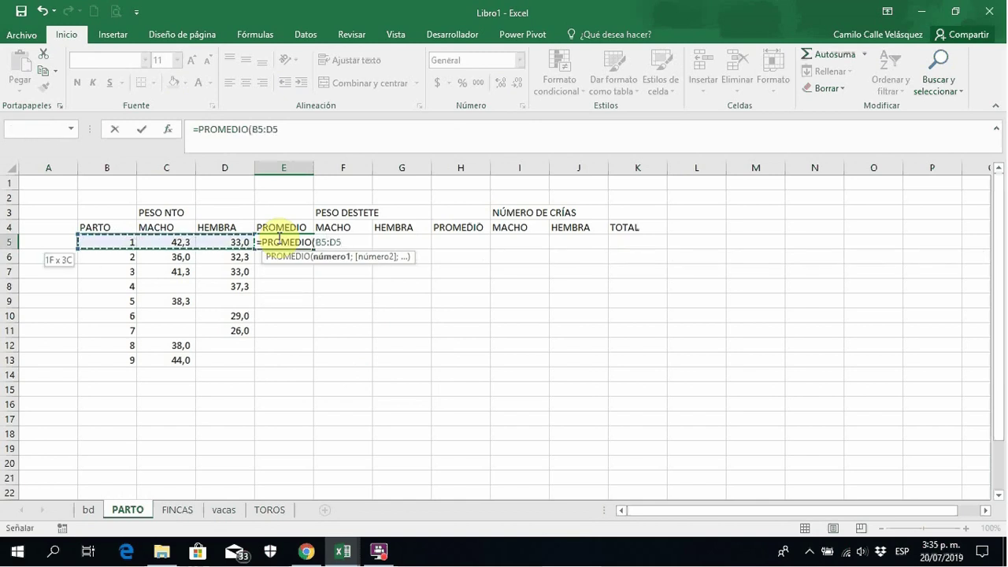
key(shift+Right)
key(Return)
click(278, 238)
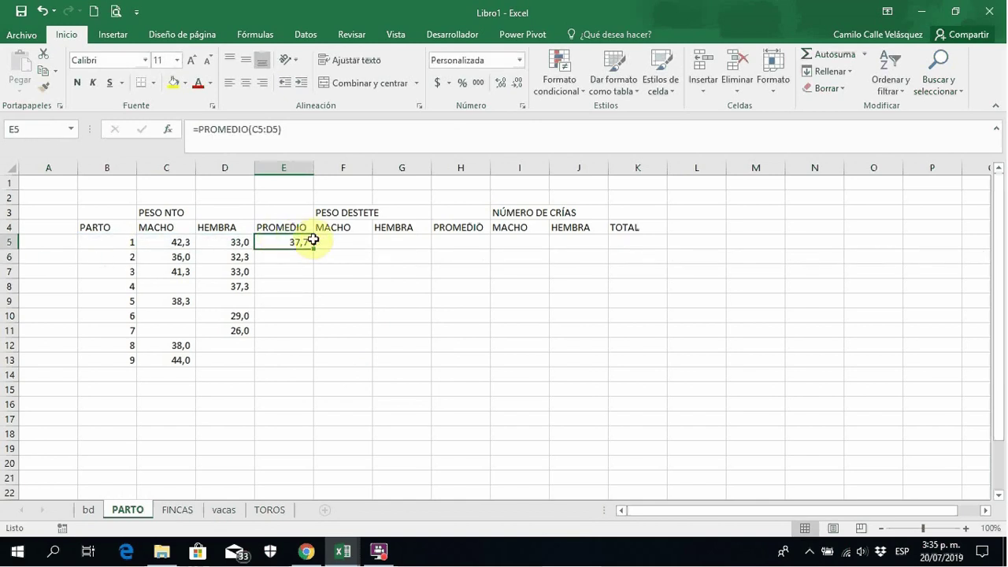
Fill the E5 average formula down through E13 and check the resulting formulas against the birth weights.
double_click(313, 249)
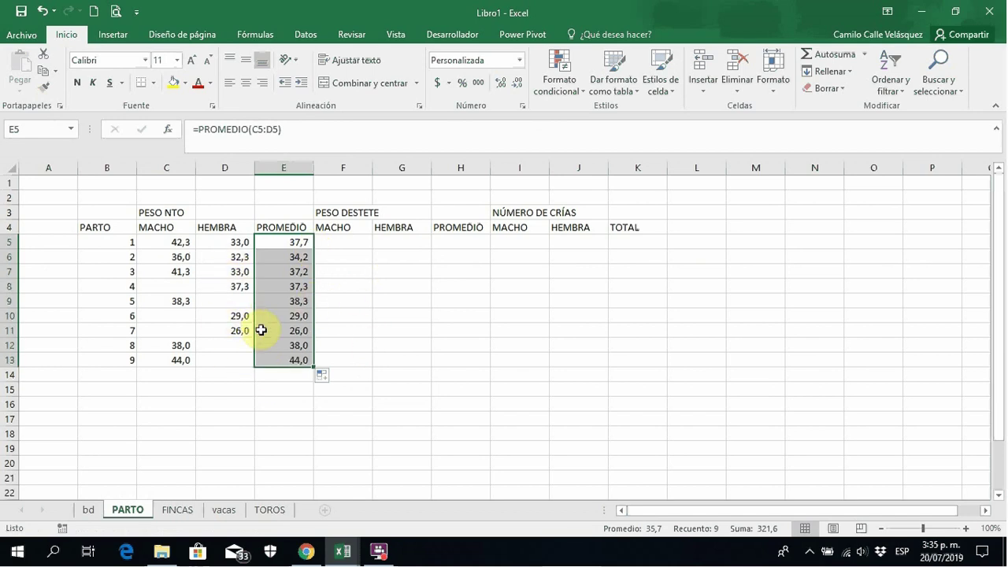
click(303, 361)
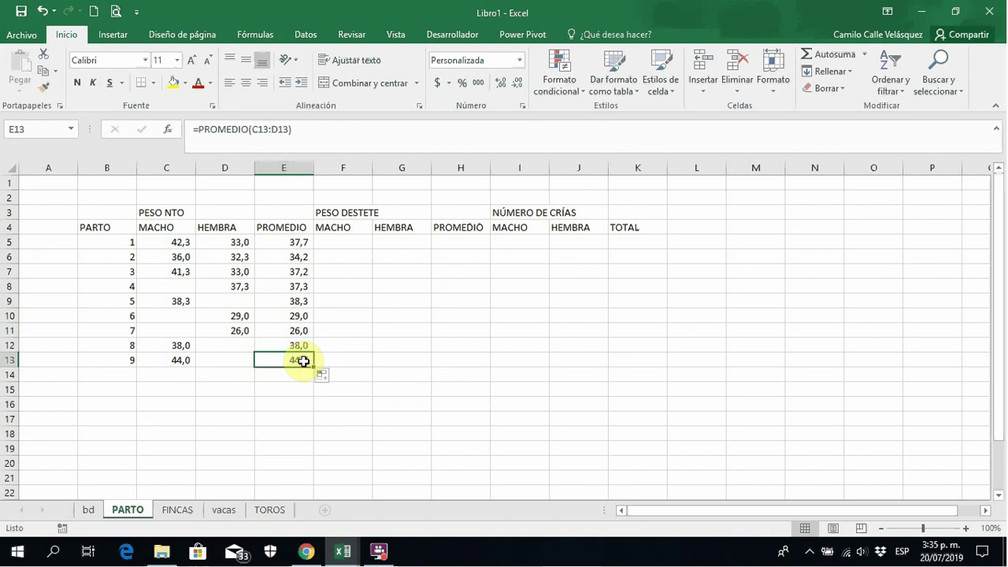
click(160, 359)
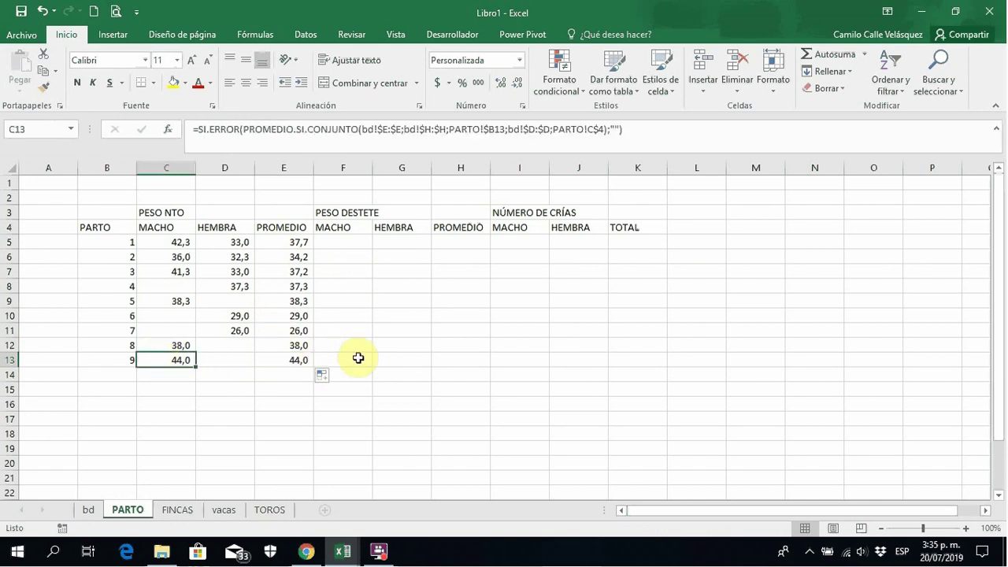
click(301, 332)
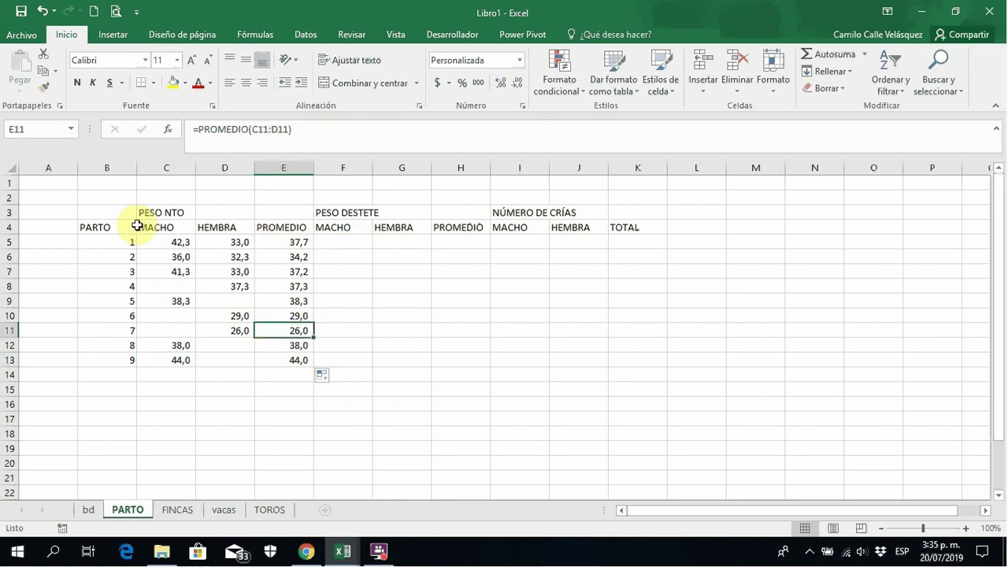
Merge and center the PESO NTO heading across C3:E3 and the PESO DESTETE heading across F3:H3.
click(163, 212)
drag(293, 218, 289, 214)
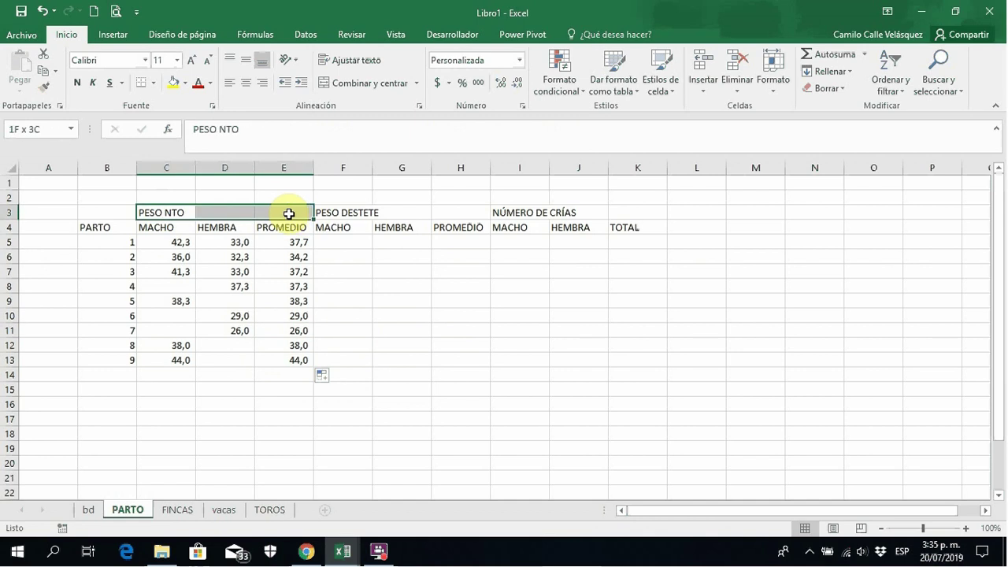
click(365, 83)
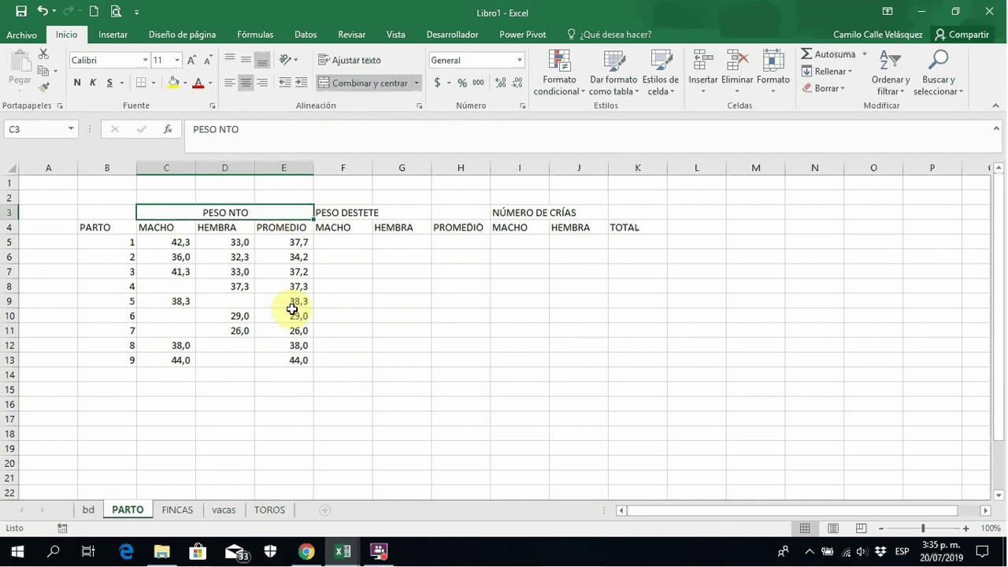
click(347, 246)
drag(355, 208, 468, 213)
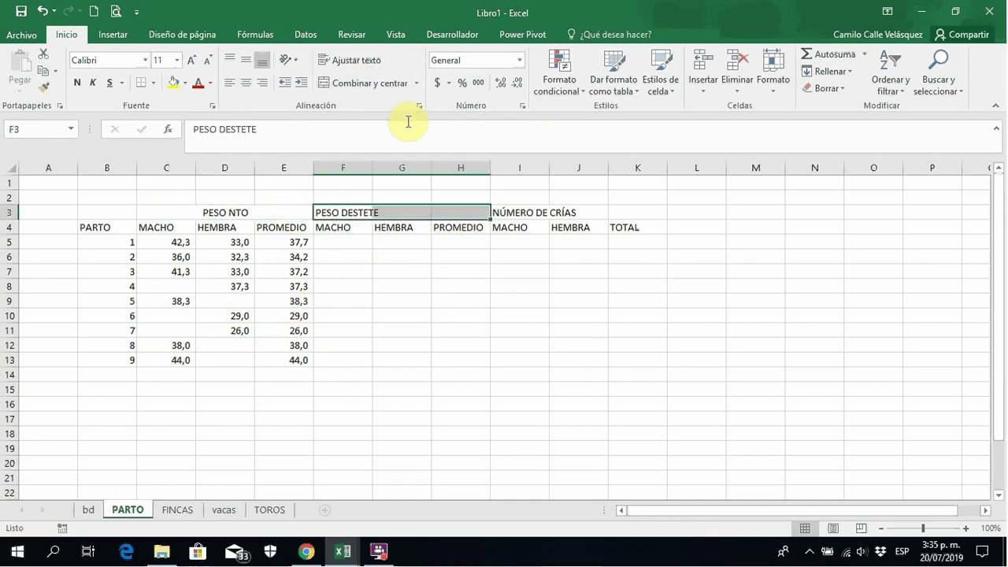
click(348, 83)
Start a PROMEDIO.SI.CONJUNTO formula in F5 with the weaning weight column bd!$F:$F as the average range.
click(338, 244)
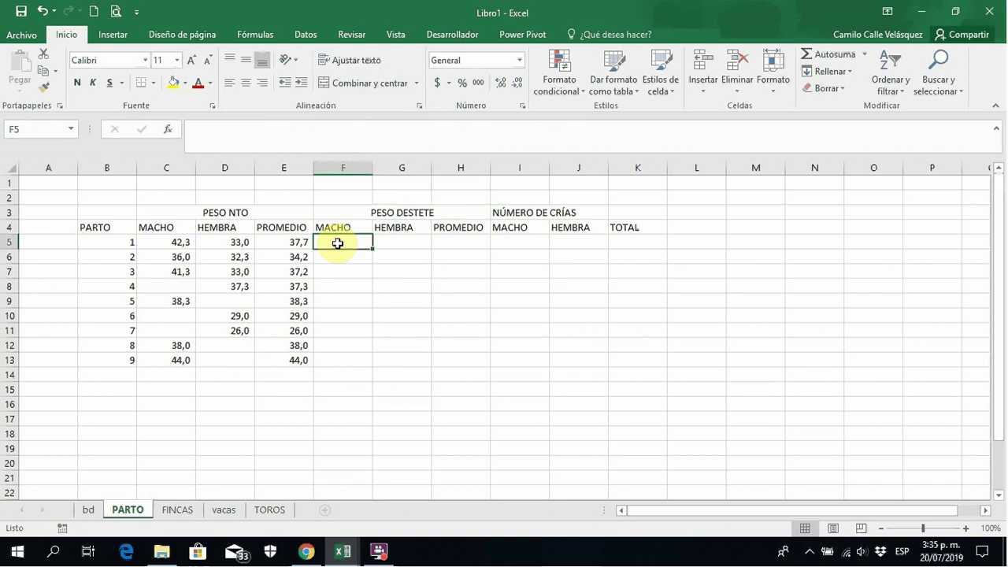
text(=PRO EDI)
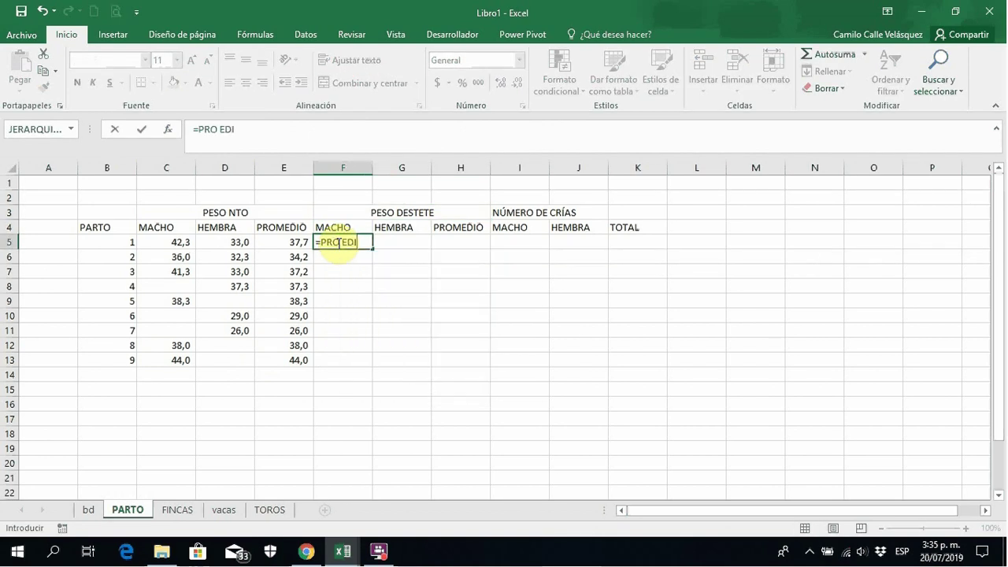
key(BackSpace)
key(BackSpace)
key(BackSpace)
key(BackSpace)
text(MED)
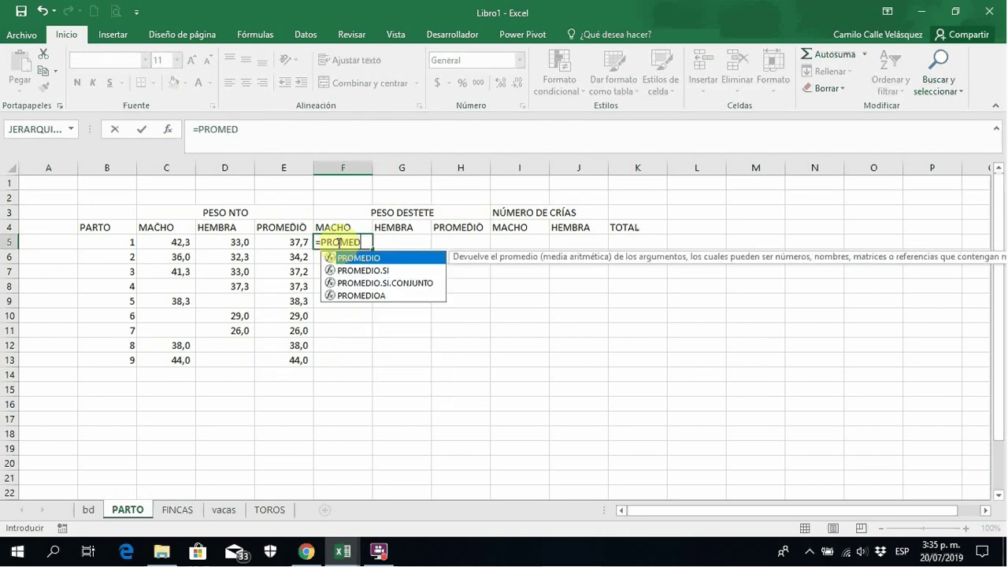
double_click(399, 284)
click(88, 510)
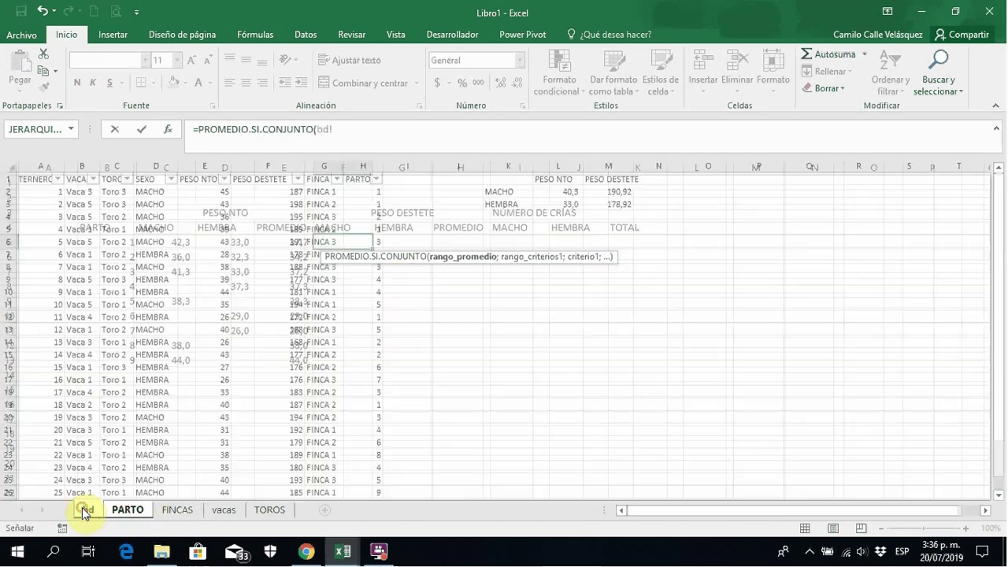
click(271, 164)
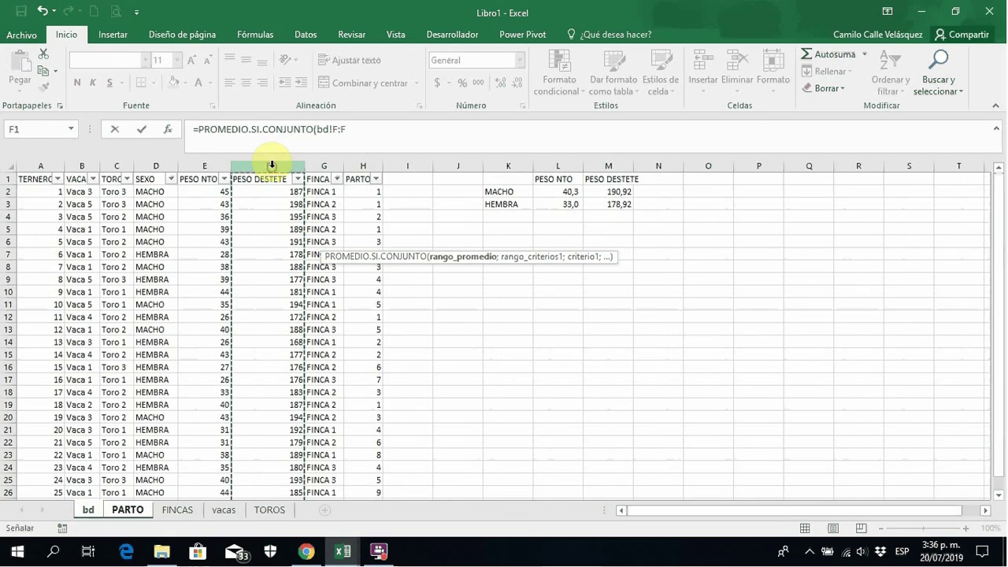
key(F4)
text(;)
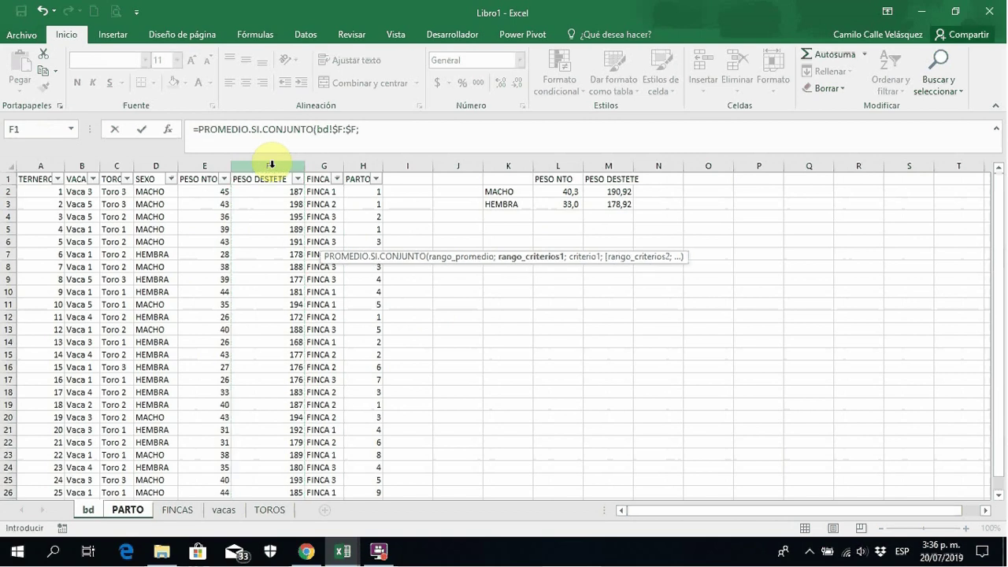
Add the calving-number criterion to the F5 formula: range bd!$H:$H matched to PARTO!$B5.
click(363, 165)
key(F4)
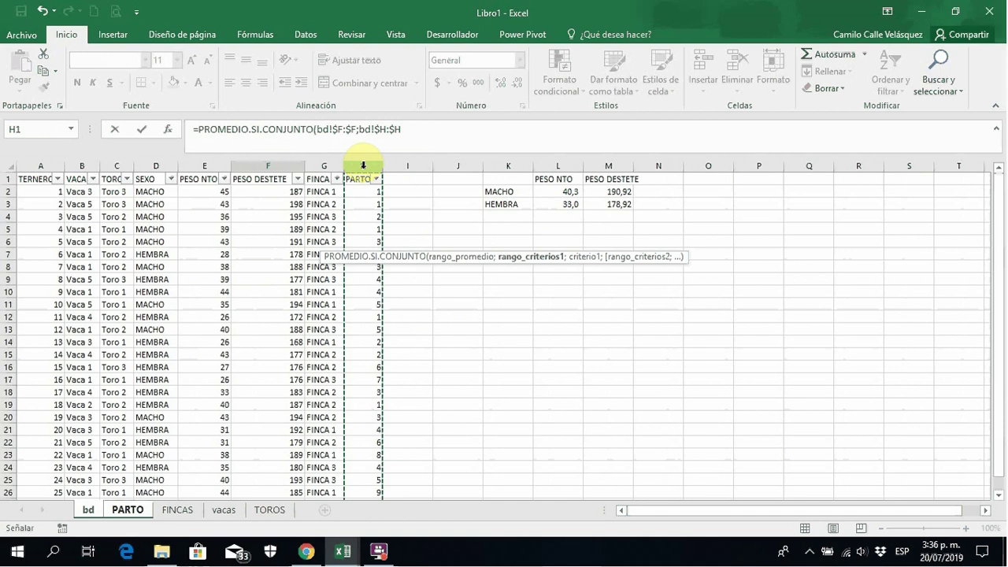
text(;)
click(126, 509)
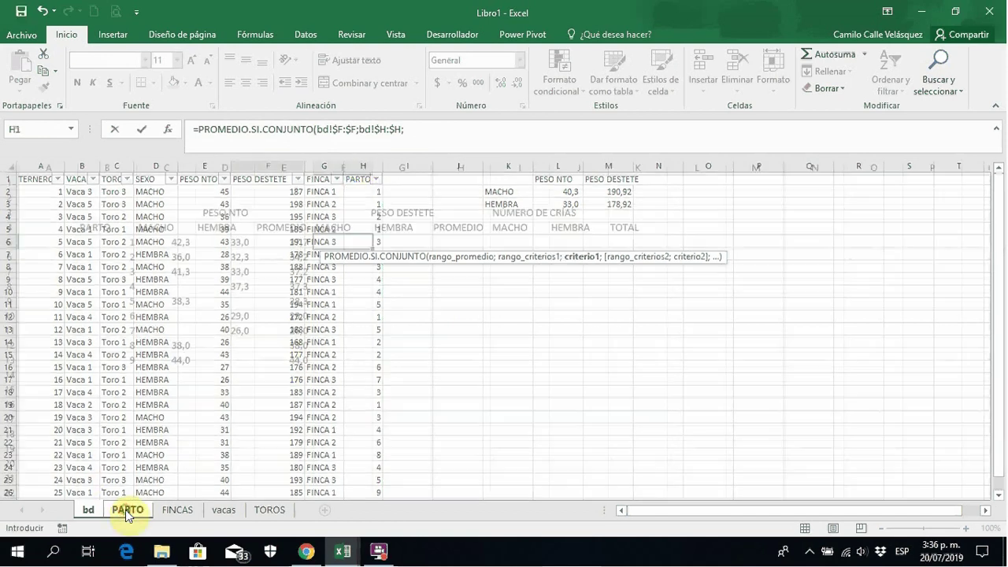
click(117, 239)
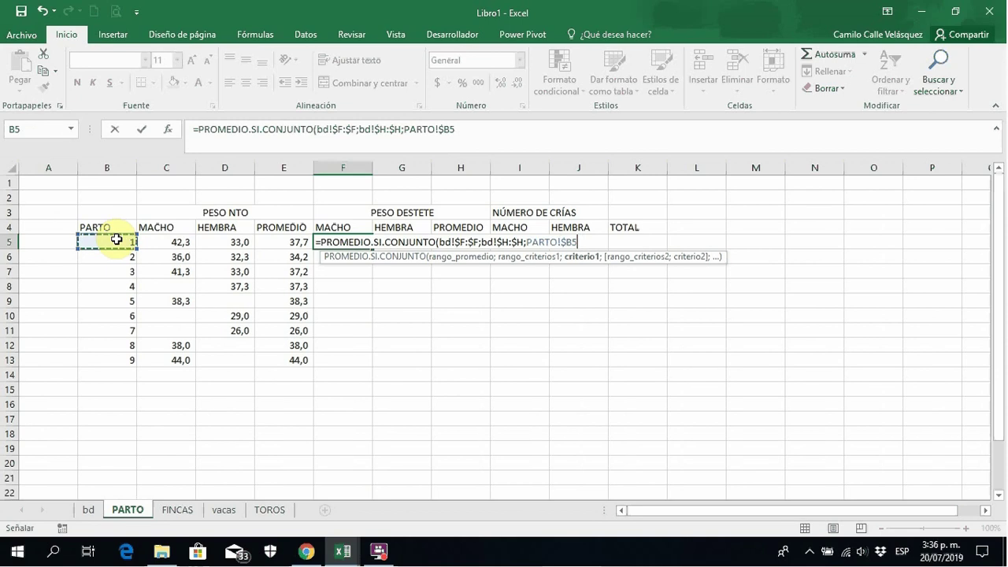
text(;)
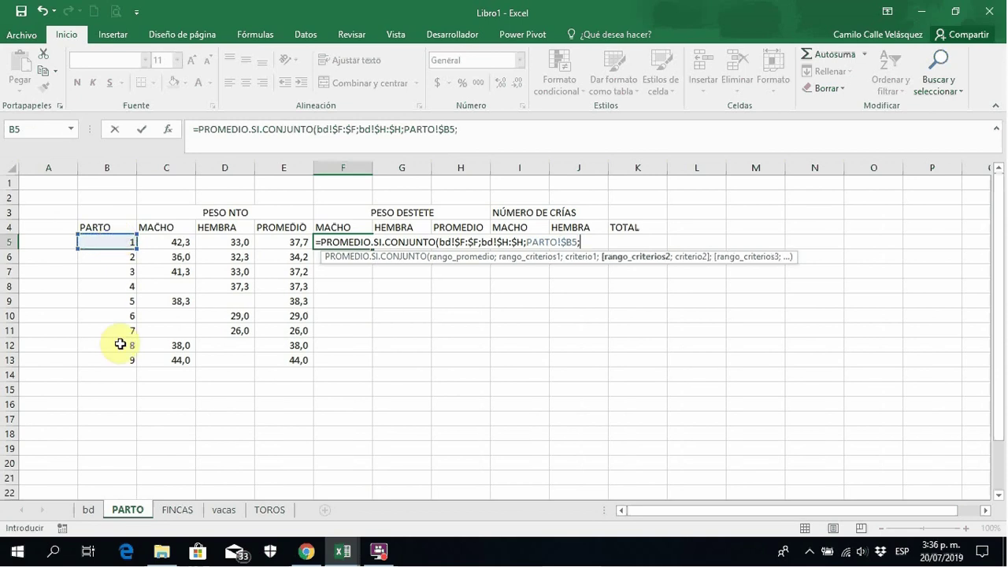
Complete the F5 formula with the sex criterion: range bd!$D:$D matched to the heading in PARTO!C$4.
click(83, 510)
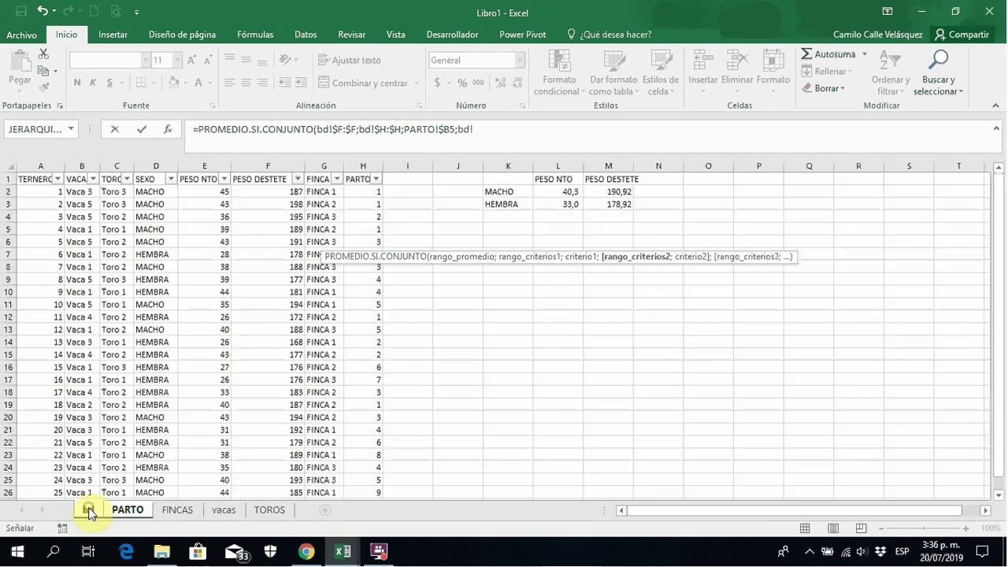
click(155, 166)
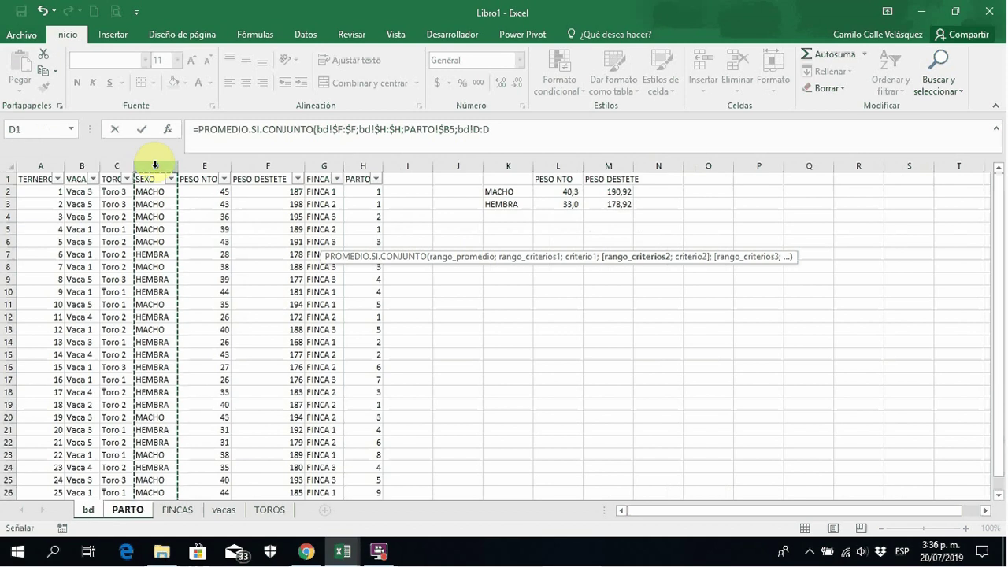
key(F4)
text(;)
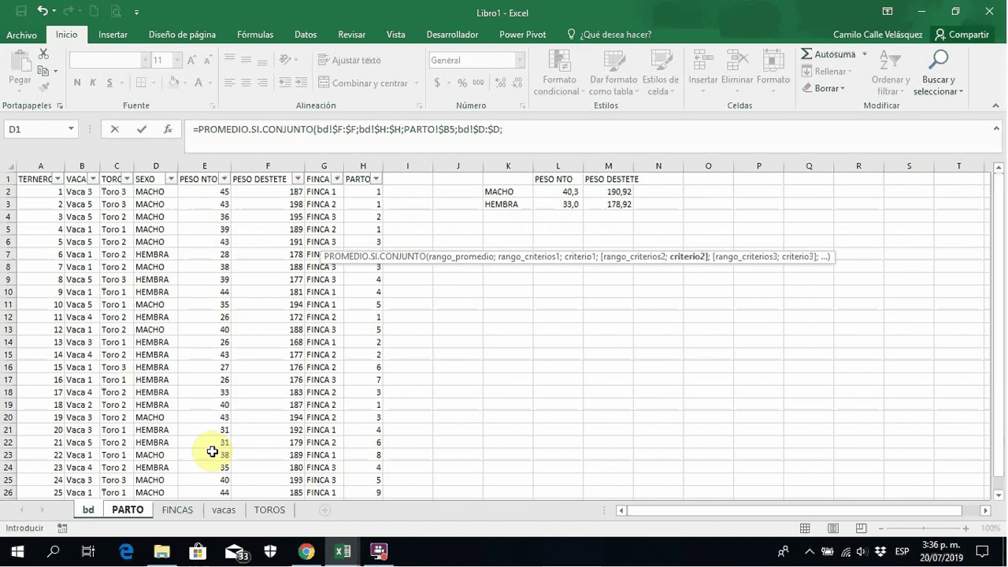
click(126, 510)
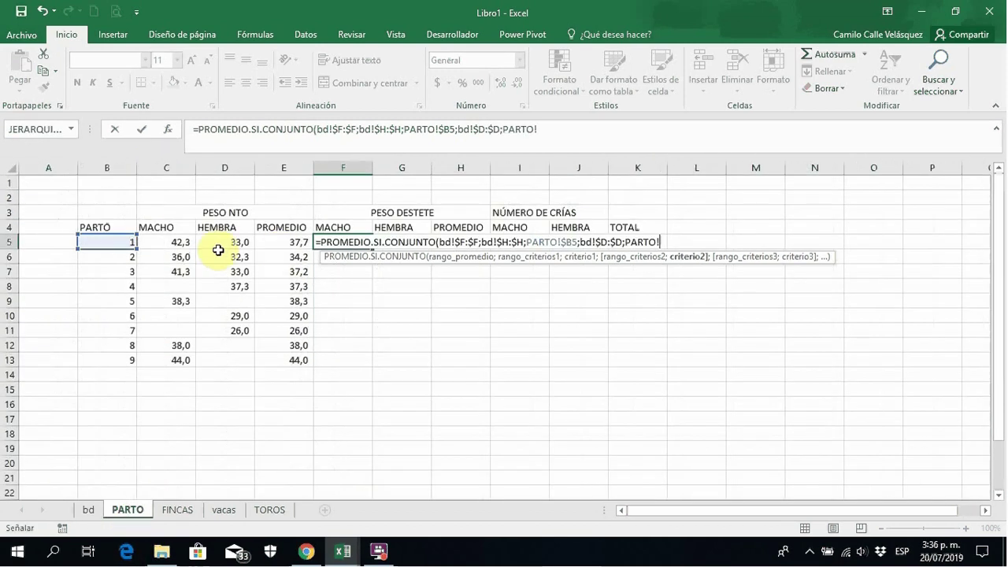
click(158, 228)
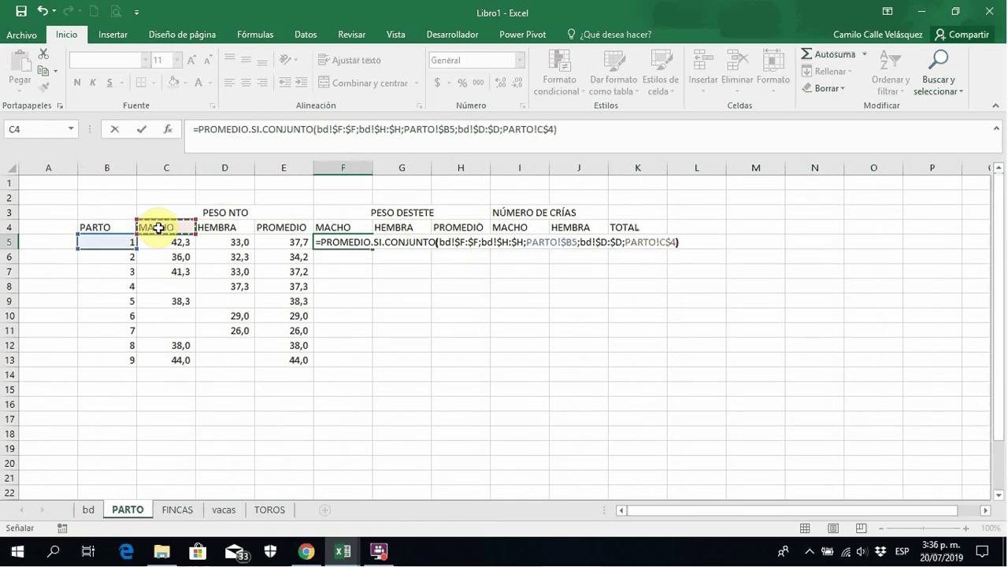
key(ctrl+Return)
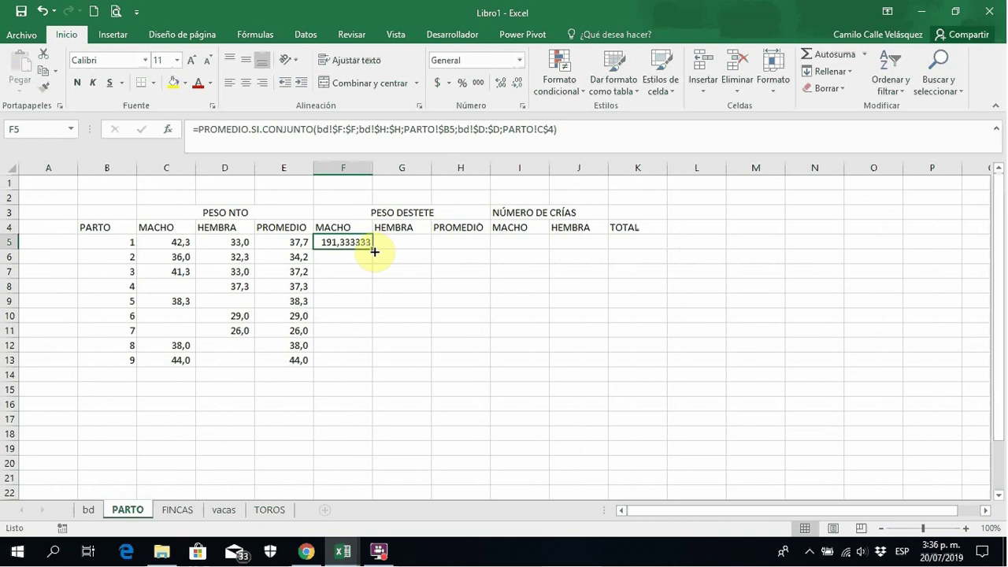
Fill the F5 formula through F5:G13 and compare its empty-group cells with the birth weight formula in C8.
drag(372, 251, 434, 244)
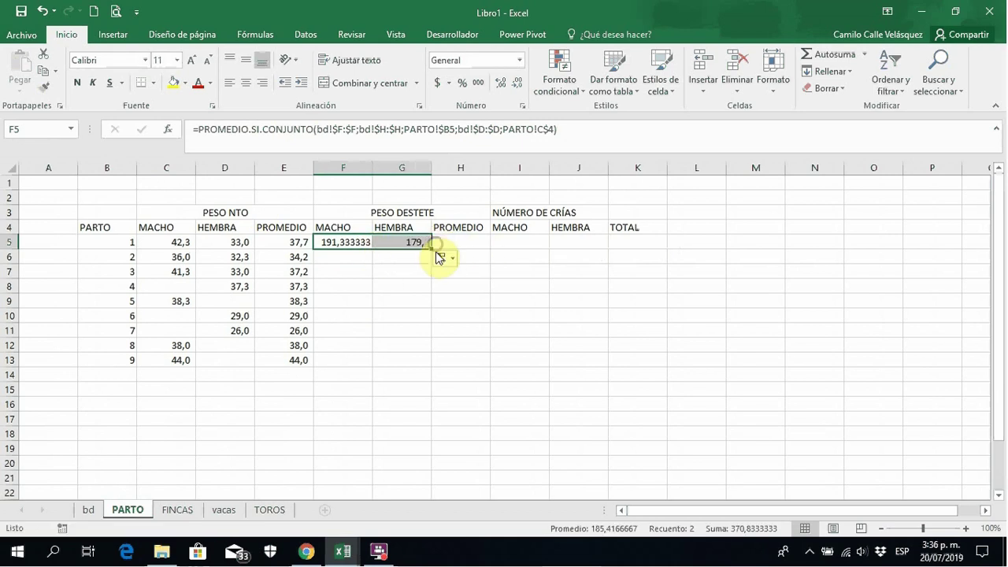
double_click(434, 252)
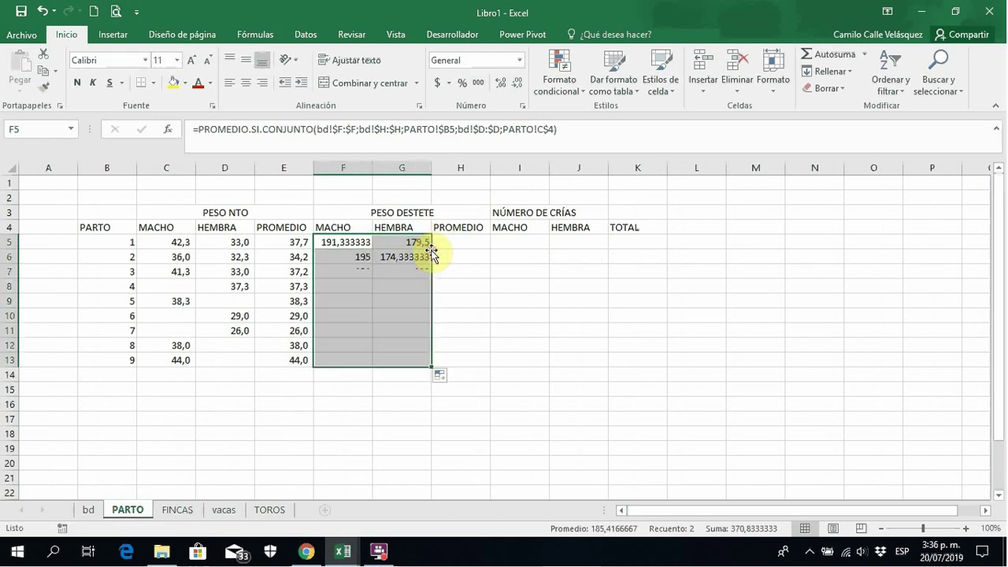
click(352, 286)
click(173, 287)
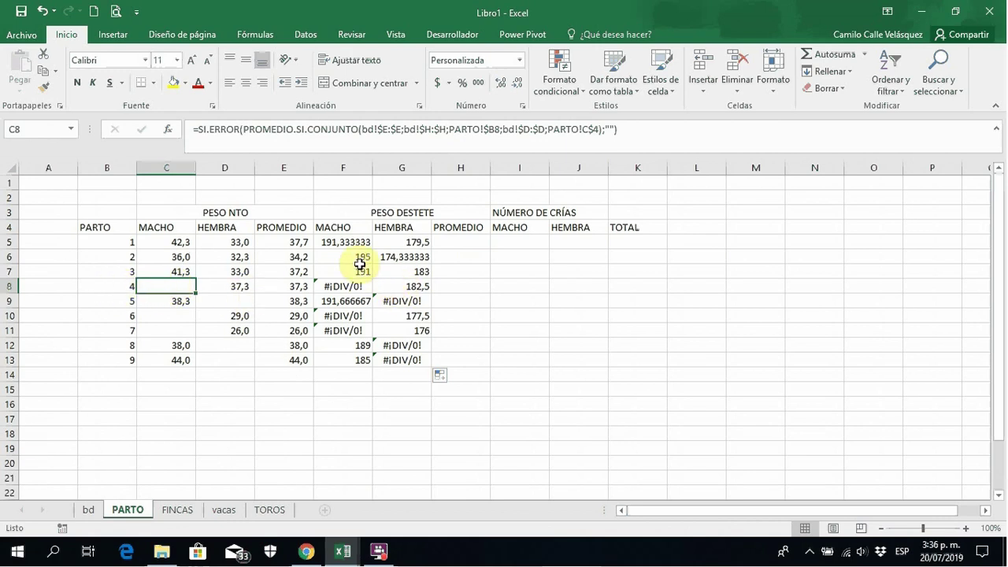
Wrap the F5 weaning weight formula in SI.ERROR with "" as the error value.
click(344, 240)
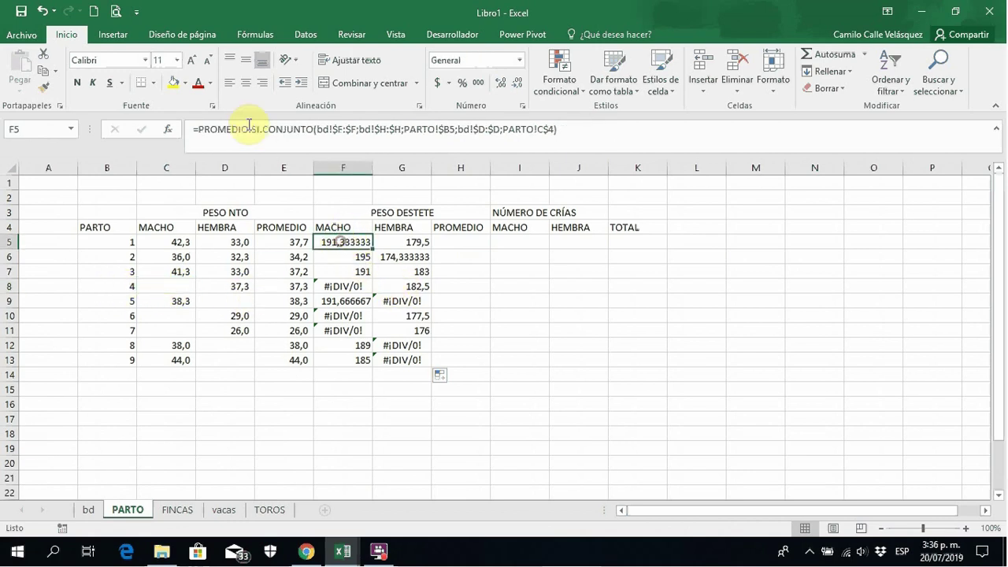
click(198, 129)
text(SI.ERROR)
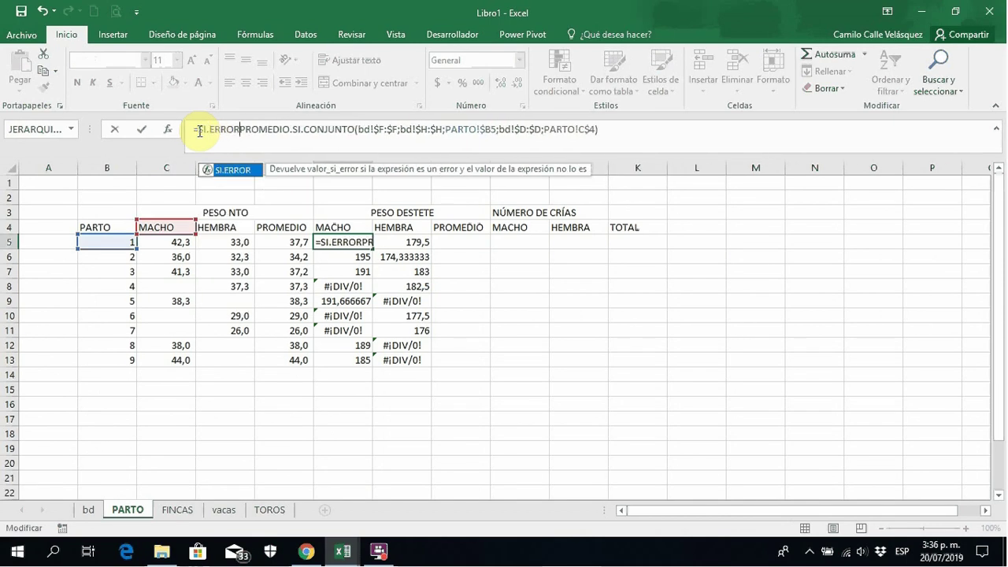
text(()
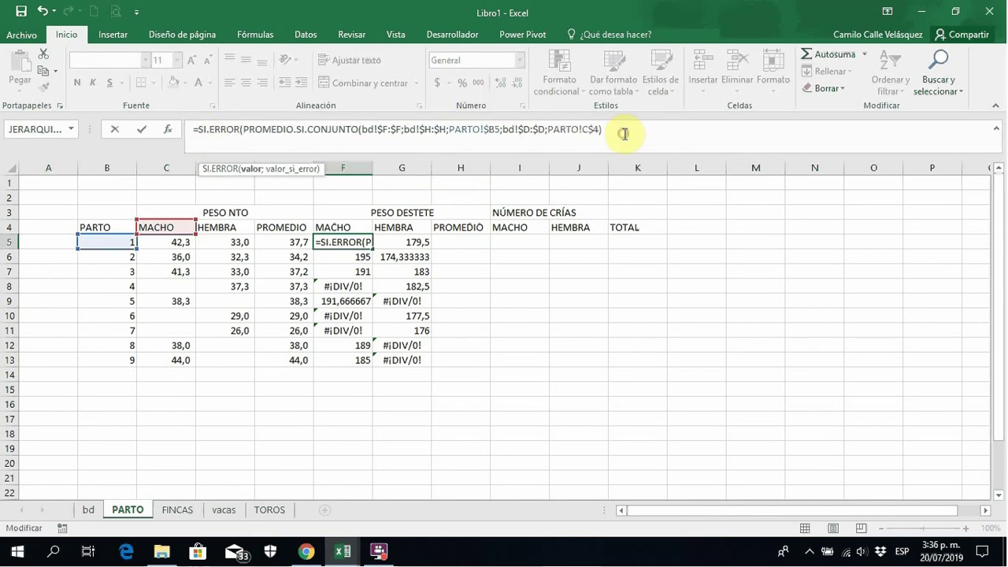
text(;)
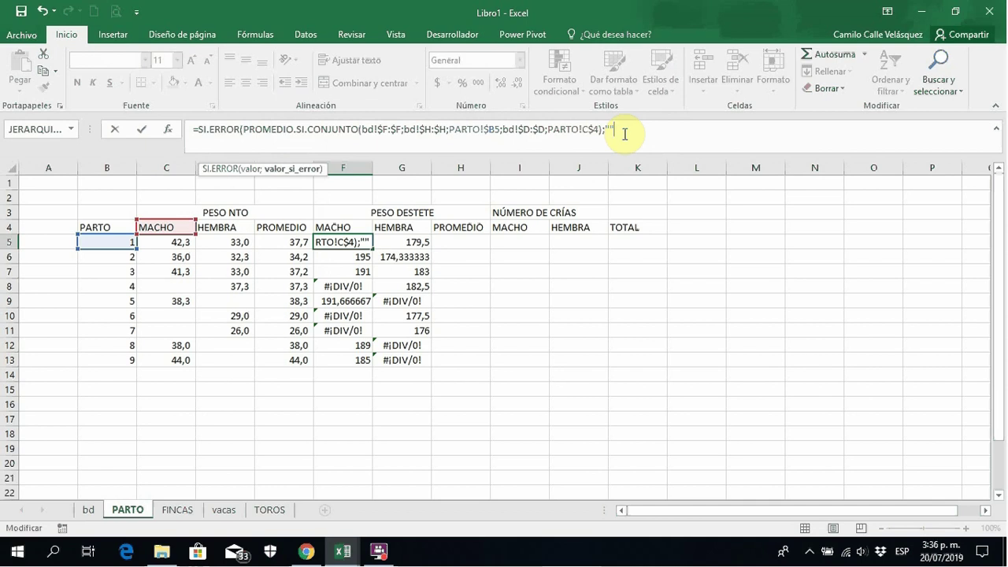
text(""))
key(Return)
key(Up)
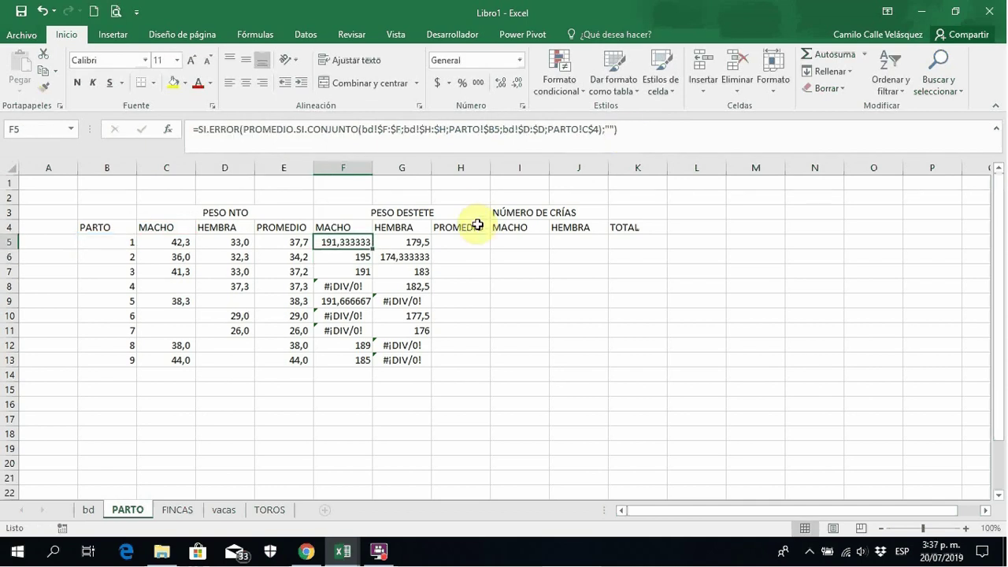
Refill the F5 formula through F5:G13 and format those cells to show one decimal place.
drag(373, 249, 433, 249)
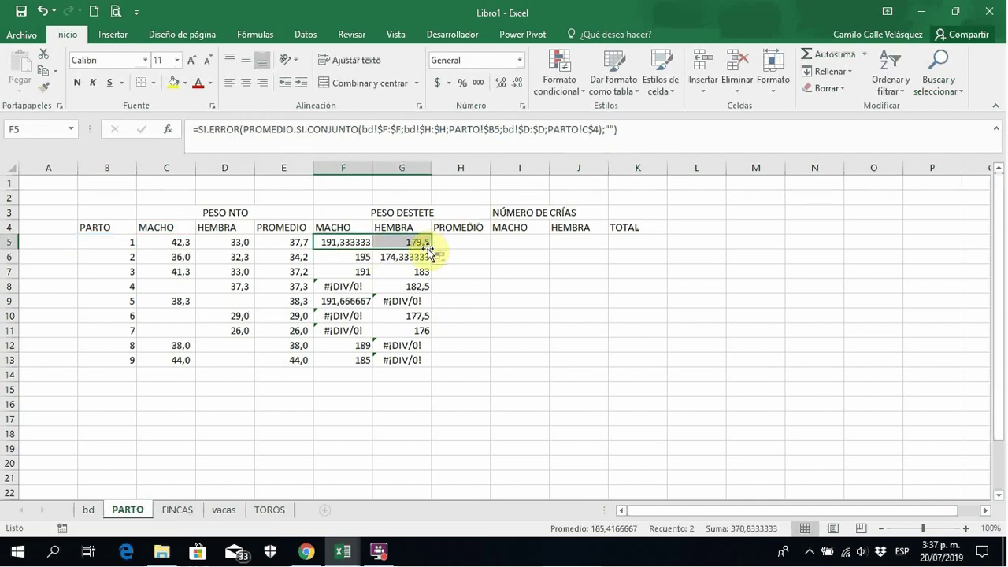
double_click(432, 248)
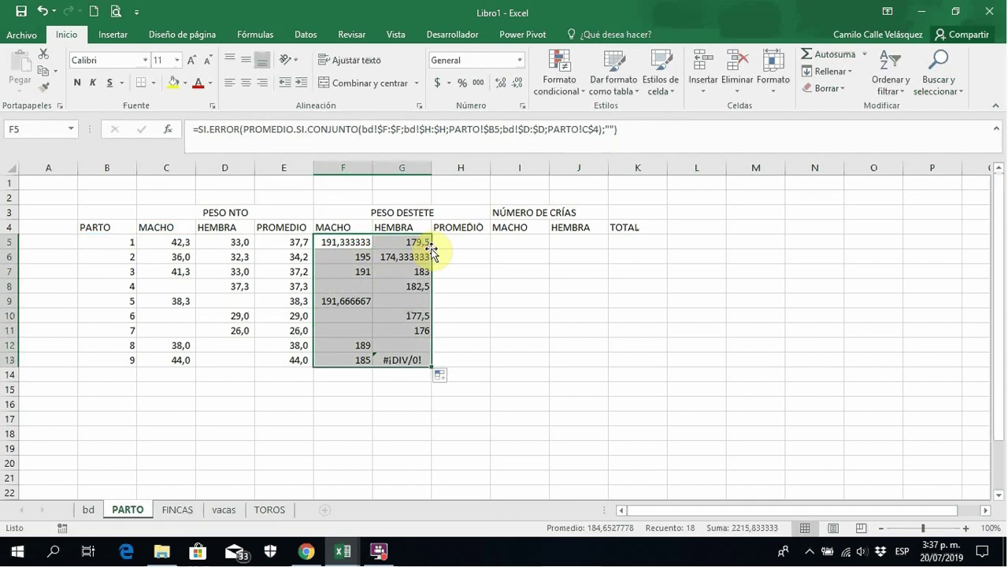
click(475, 84)
click(501, 83)
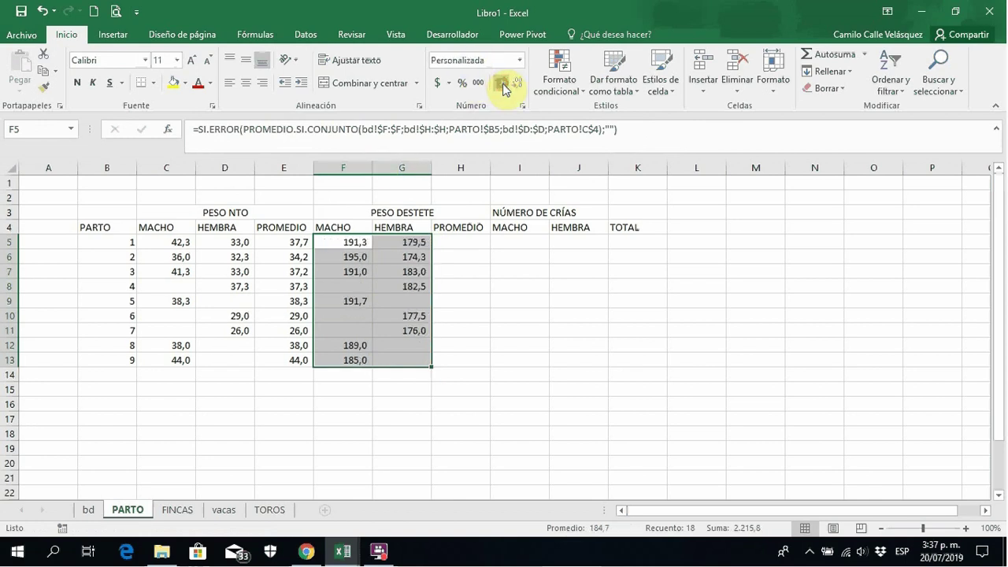
click(475, 315)
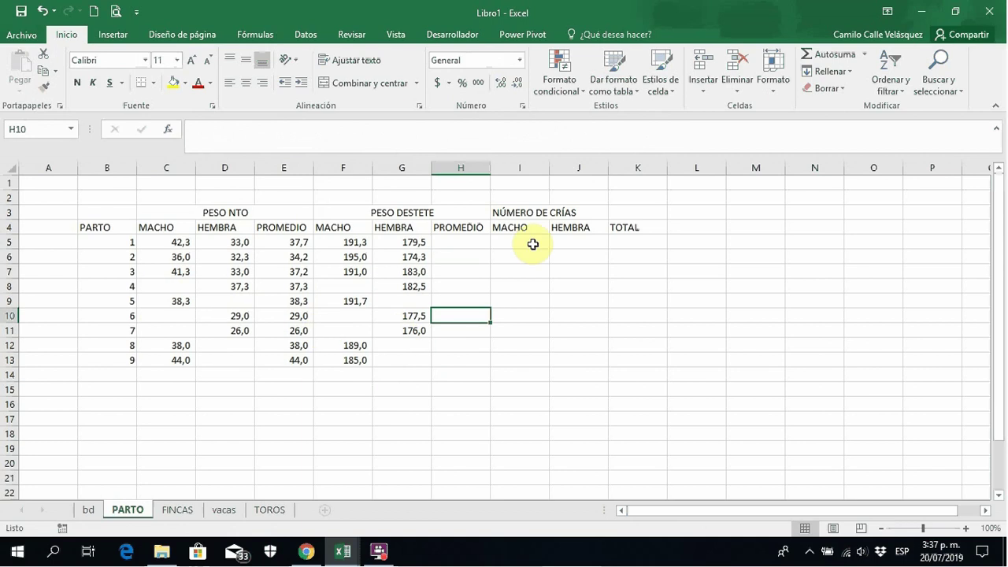
Average the male and female weaning weights F5:G5 with PROMEDIO in H5 and fill the formula down to H13.
click(458, 244)
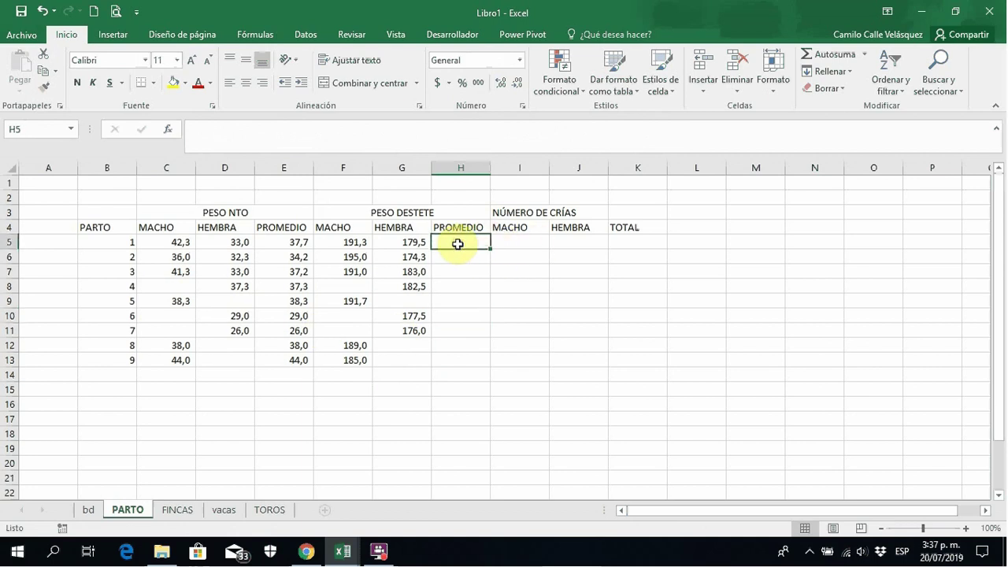
text(+PROMEDIO)
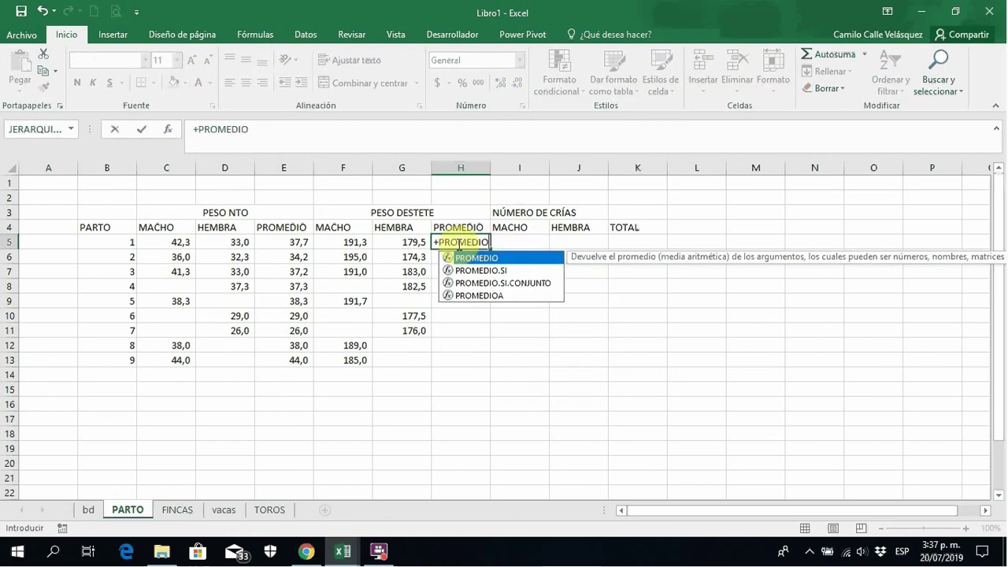
text(()
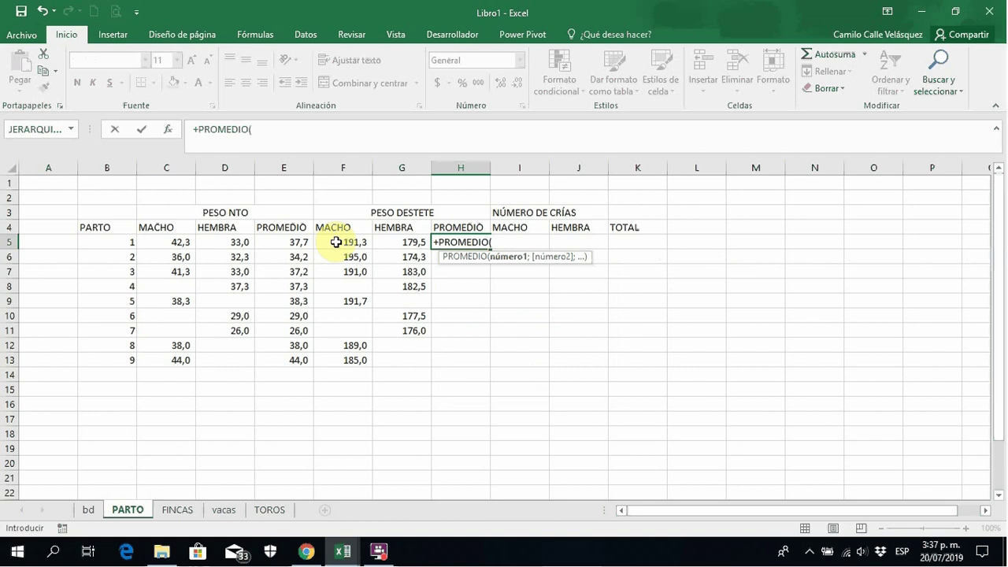
drag(346, 242, 423, 245)
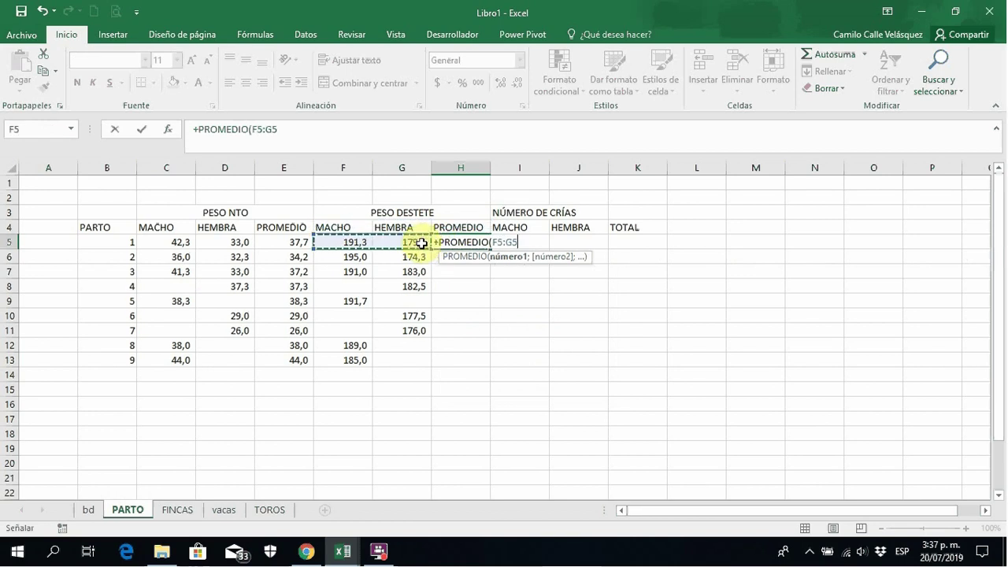
key(Return)
key(Up)
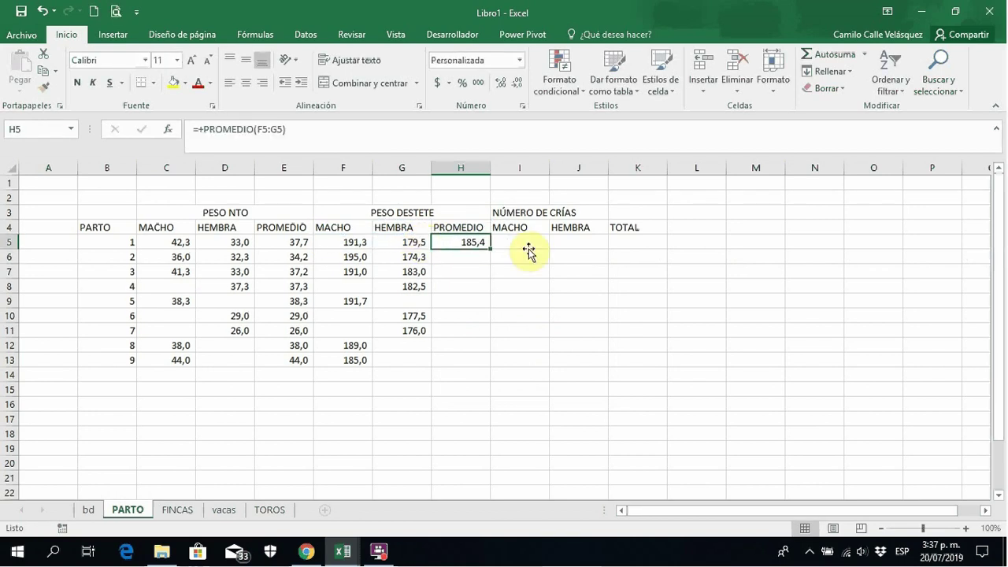
double_click(488, 251)
Merge and center the NÚMERO DE CRÍAS heading across I3:K3.
click(523, 243)
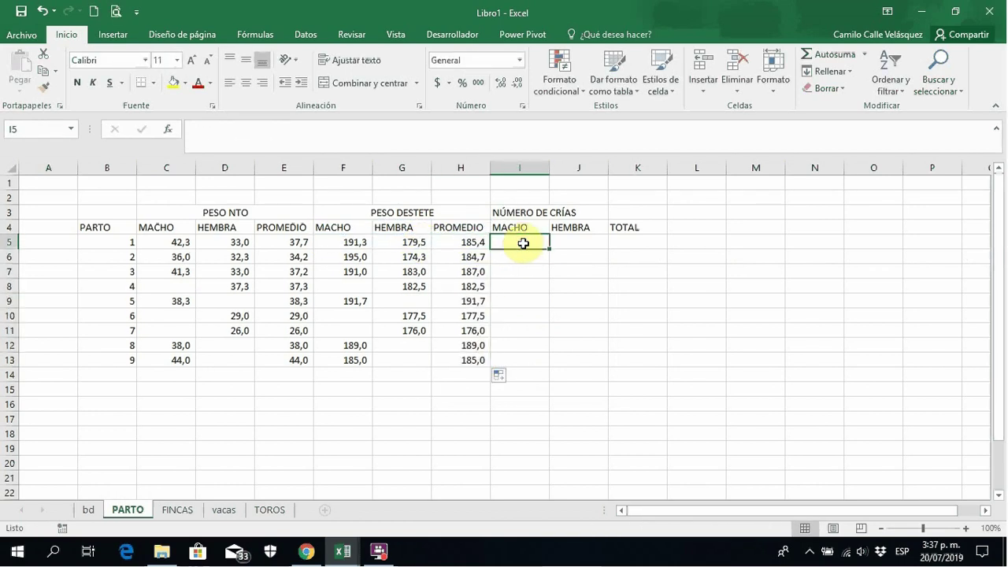
drag(540, 211, 616, 212)
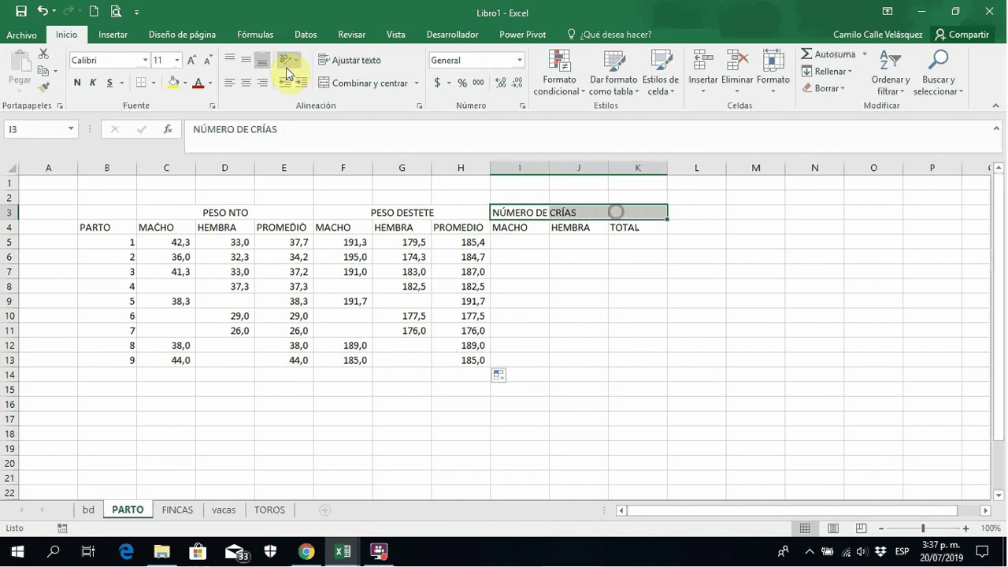
click(359, 83)
Start a CONTAR.SI.CONJUNTO formula in I5 with the calving-number criterion: range bd!$H:$H matched to PARTO!$B5.
click(525, 243)
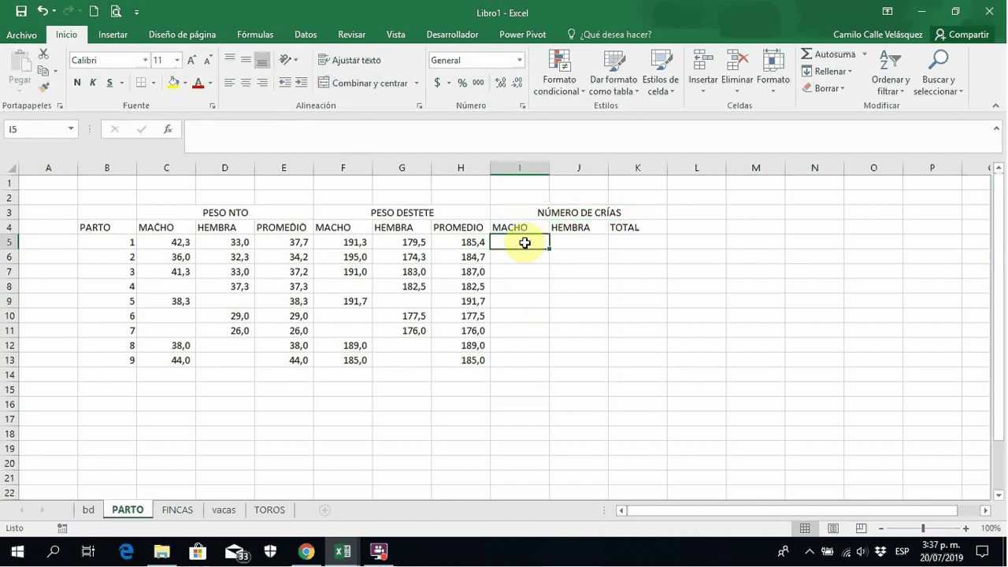
text(+CONTAR)
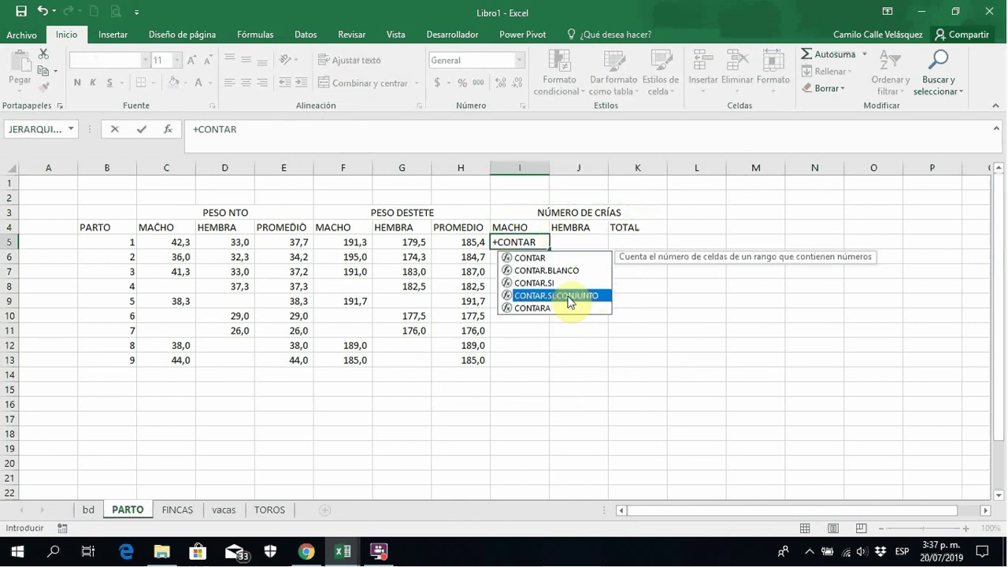
double_click(567, 296)
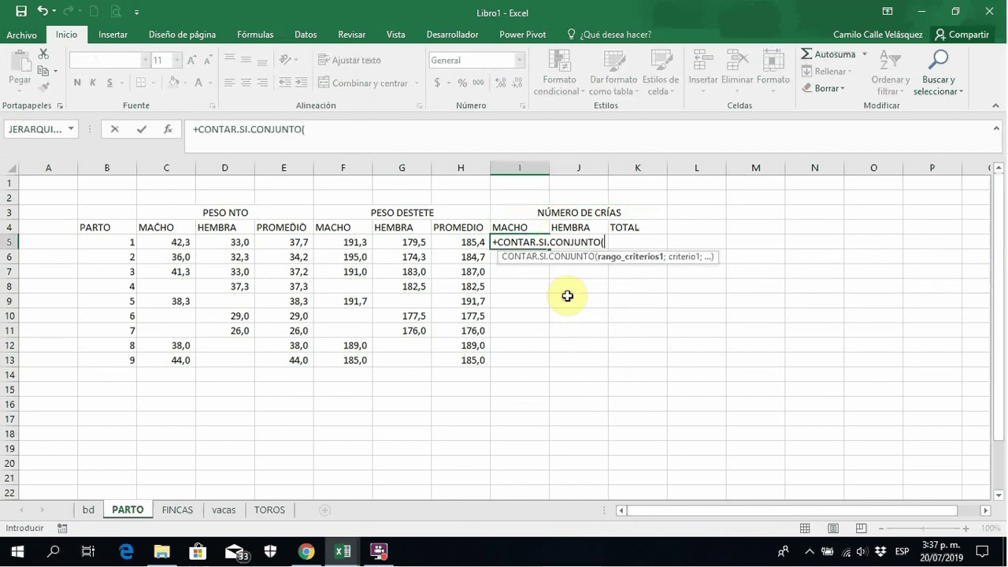
click(81, 512)
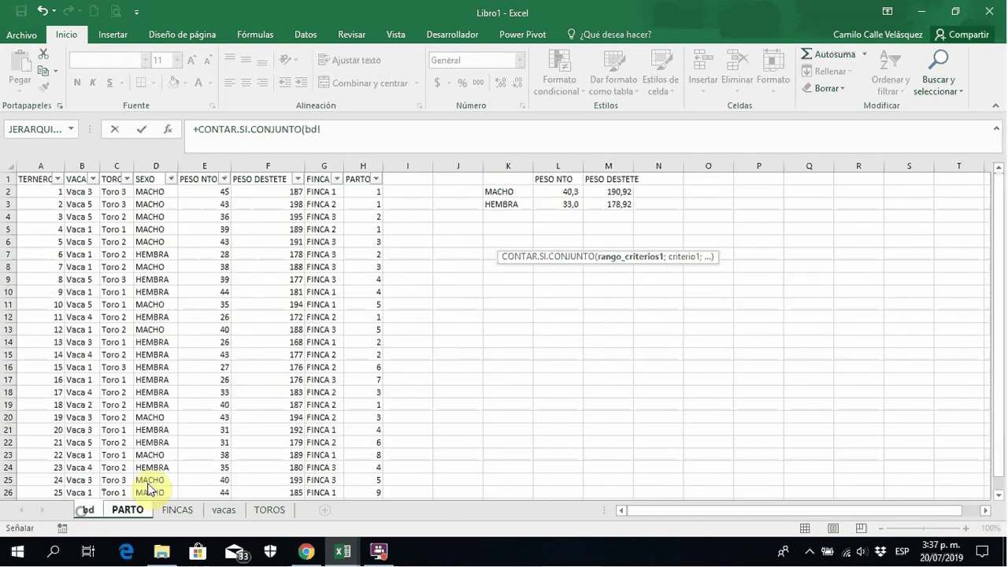
click(365, 165)
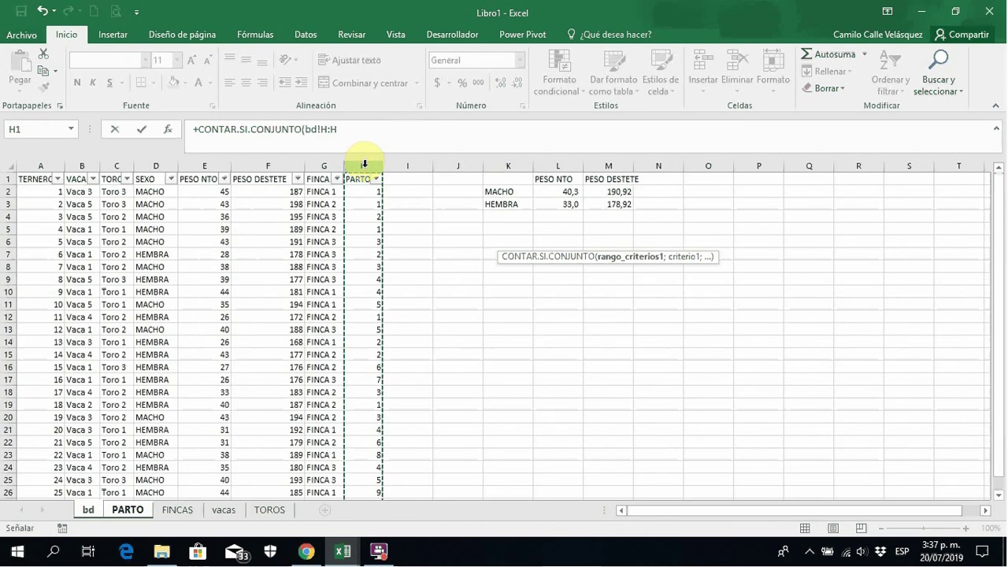
key(F4)
text(;)
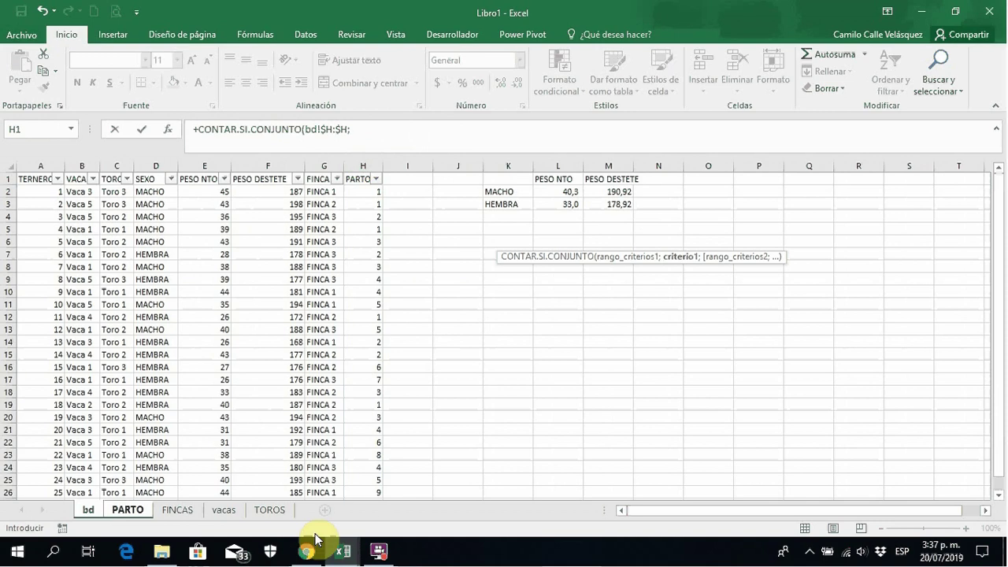
click(124, 510)
click(115, 245)
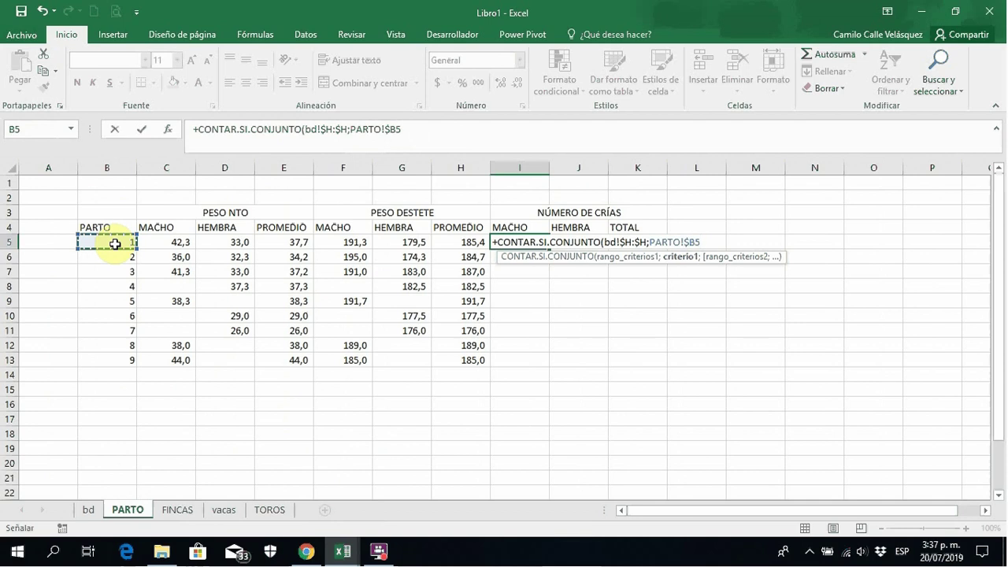
text(;)
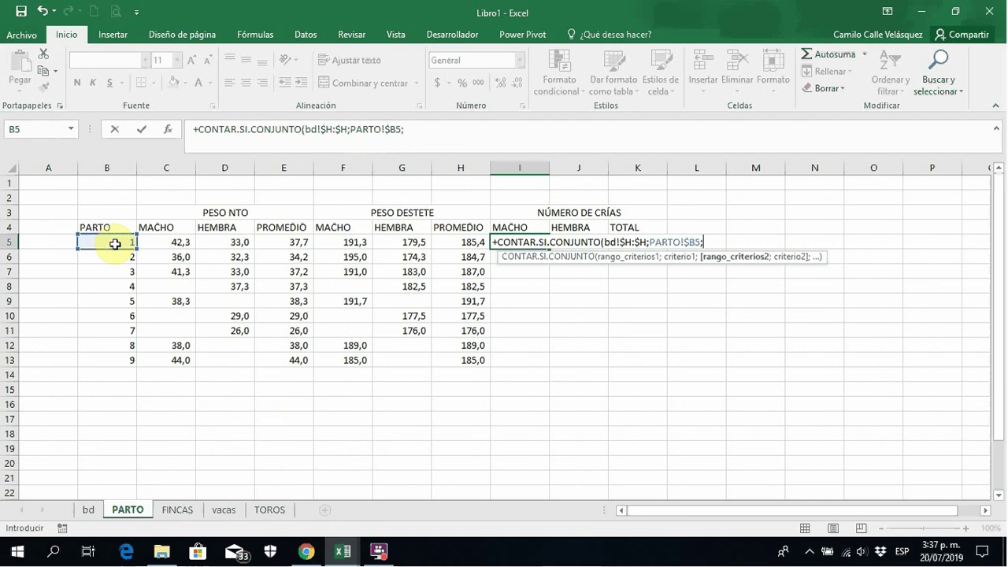
Complete the I5 count formula with the sex criterion: range bd!$D:$D matched to the heading in PARTO!I$4.
click(88, 510)
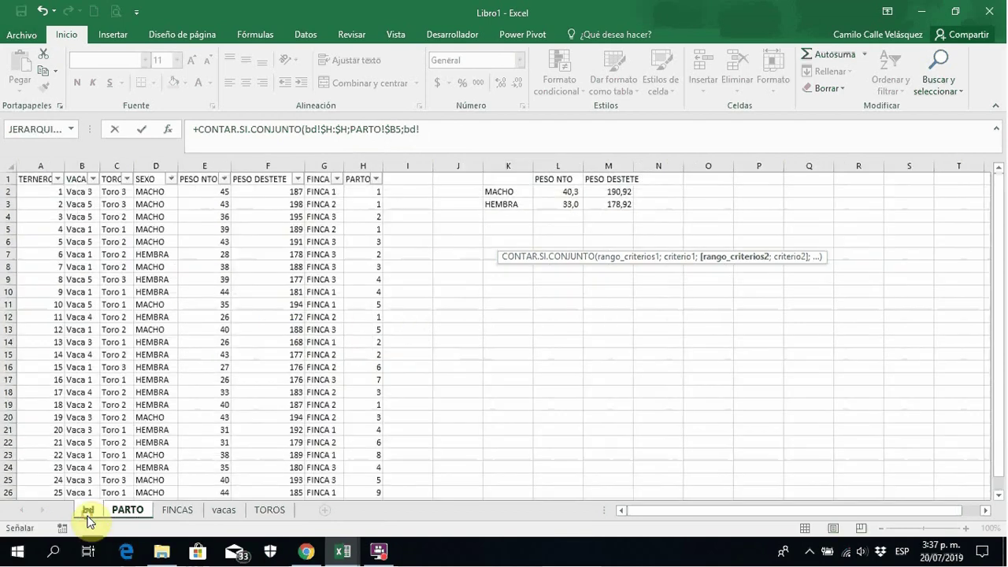
click(158, 167)
key(F4)
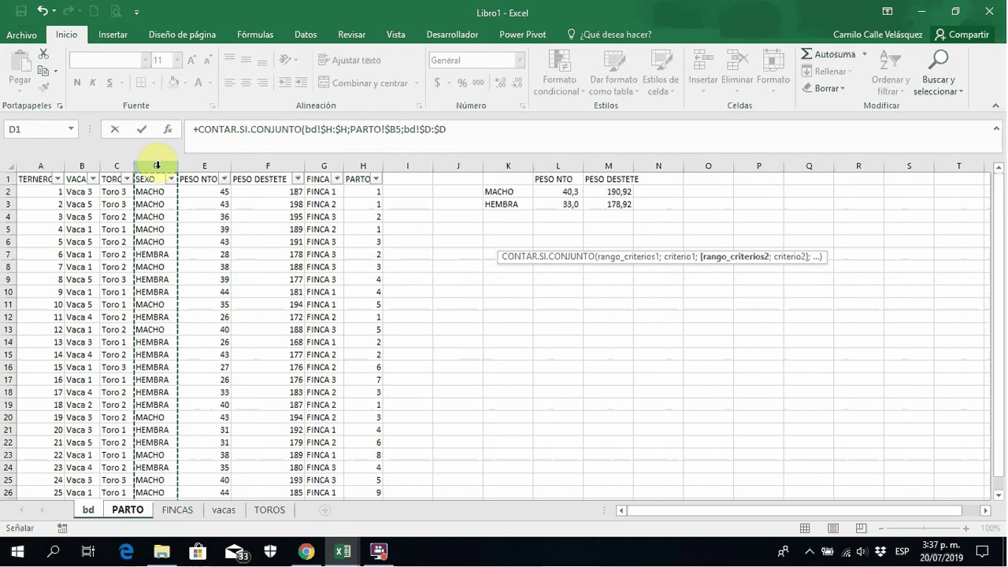
text(;)
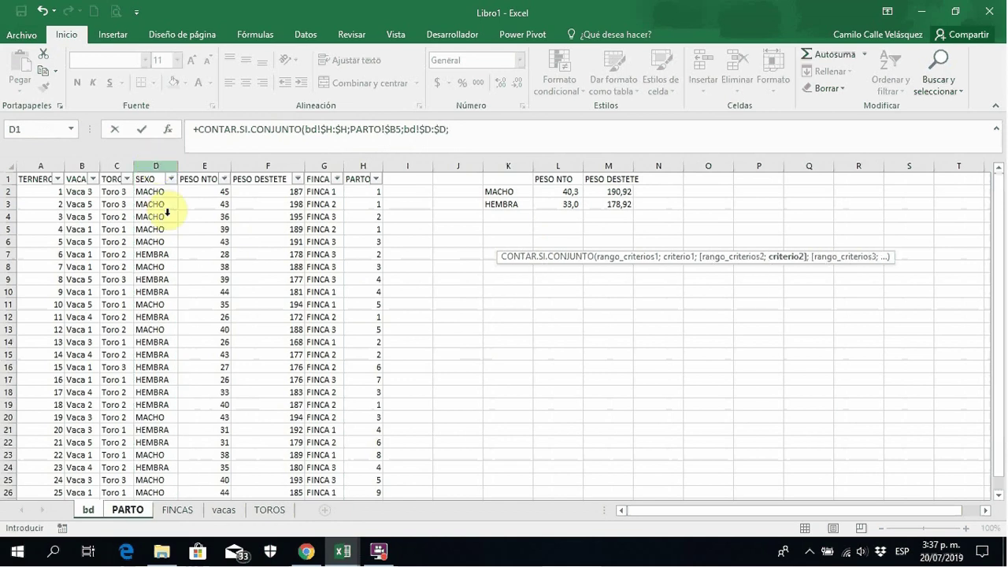
click(125, 511)
click(512, 226)
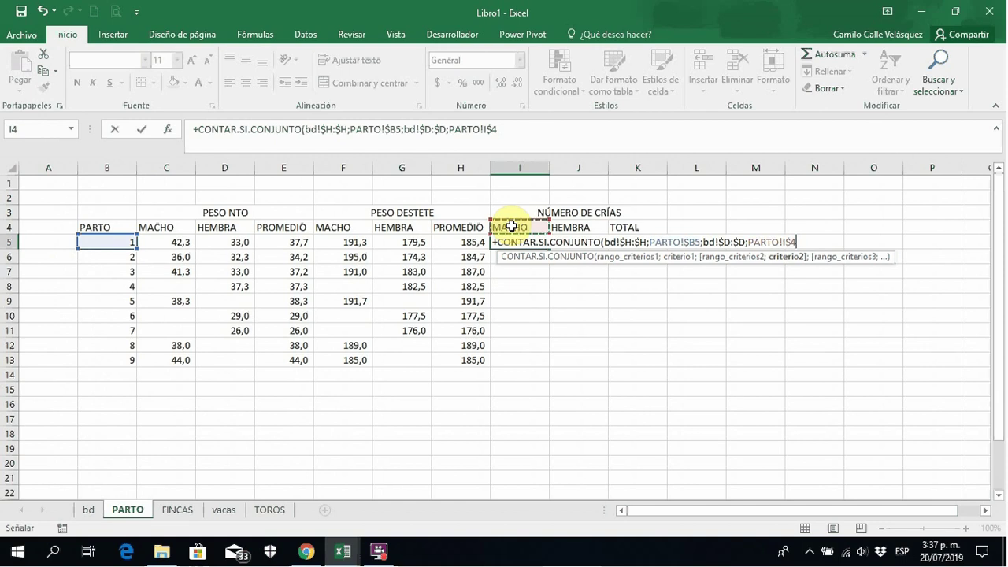
key(Return)
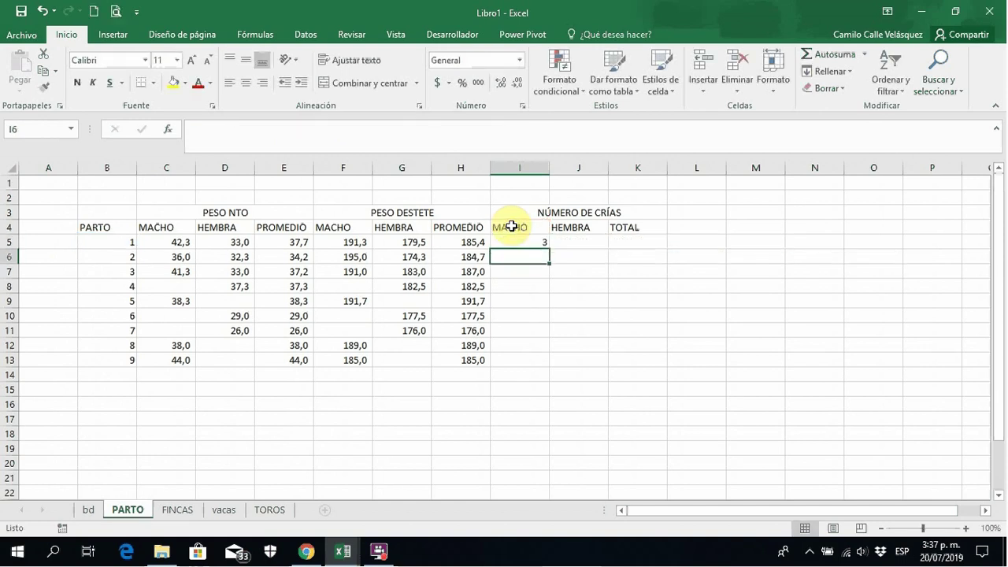
Fill the I5 count formula through I5:J13 and compare the male count in I8 with the weaning weight cell F8.
key(Up)
drag(549, 251, 607, 252)
double_click(608, 250)
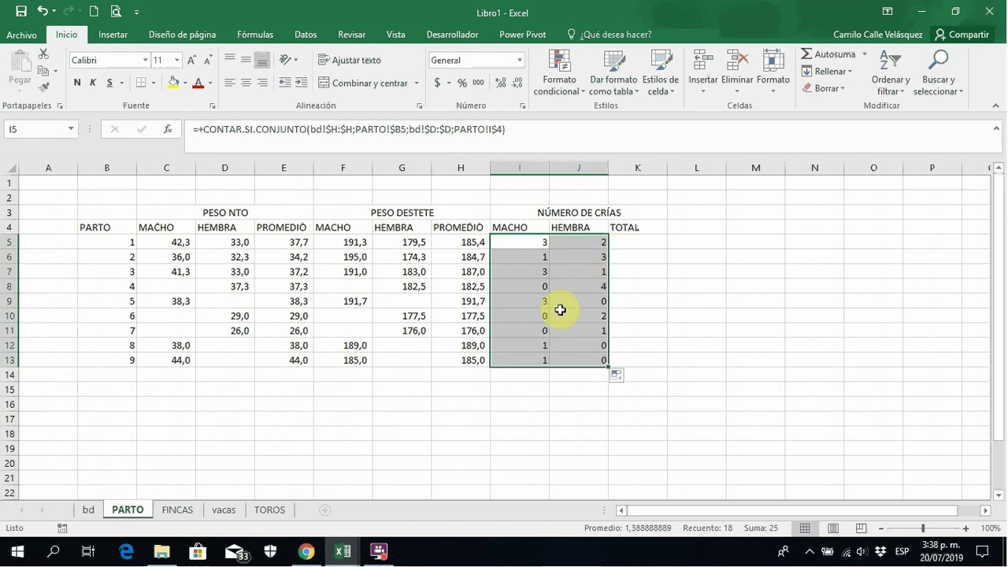
click(354, 286)
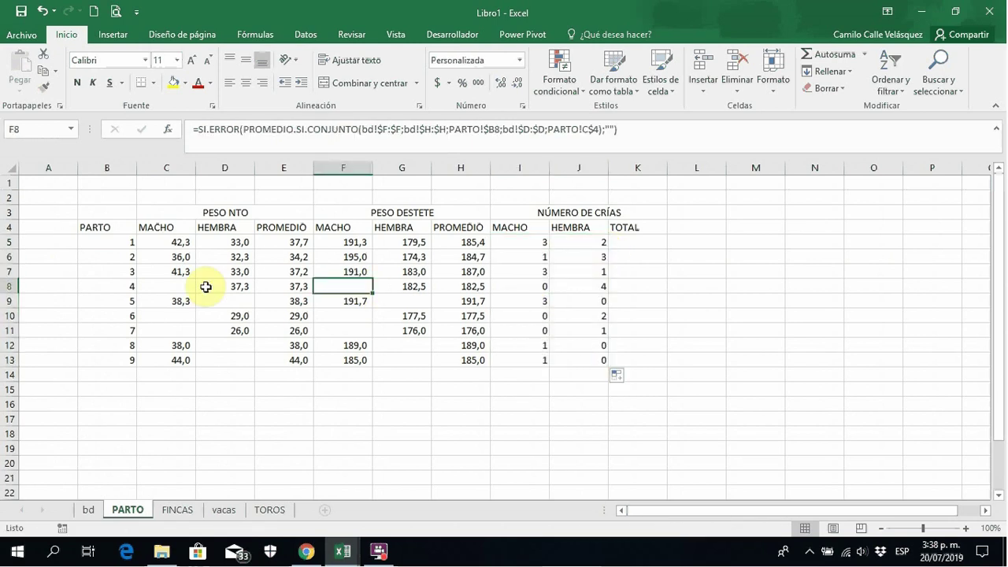
click(532, 286)
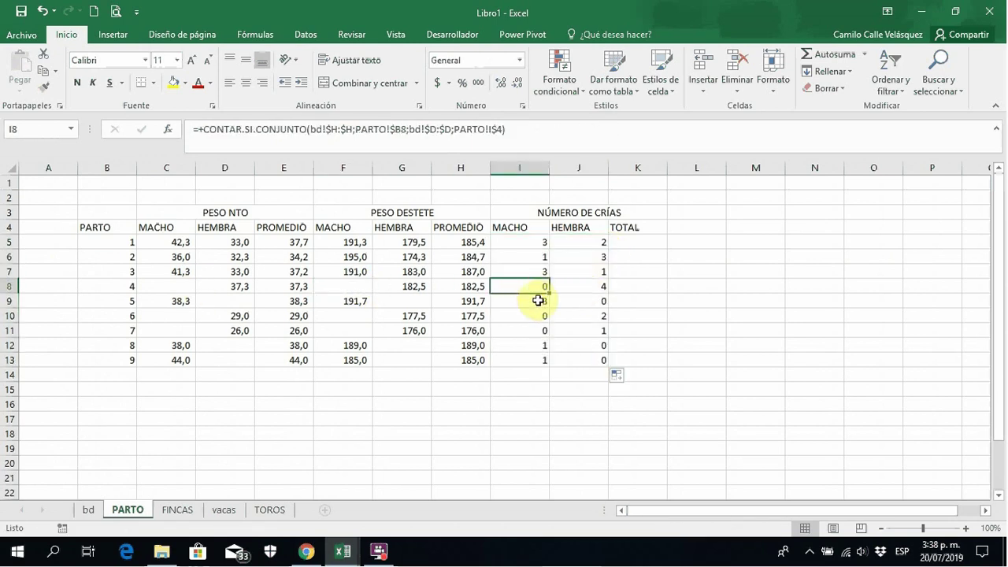
Total the offspring counts I5:J5 with SUMA in K5 and fill the formula down to K13.
click(633, 241)
text(+SUMA()
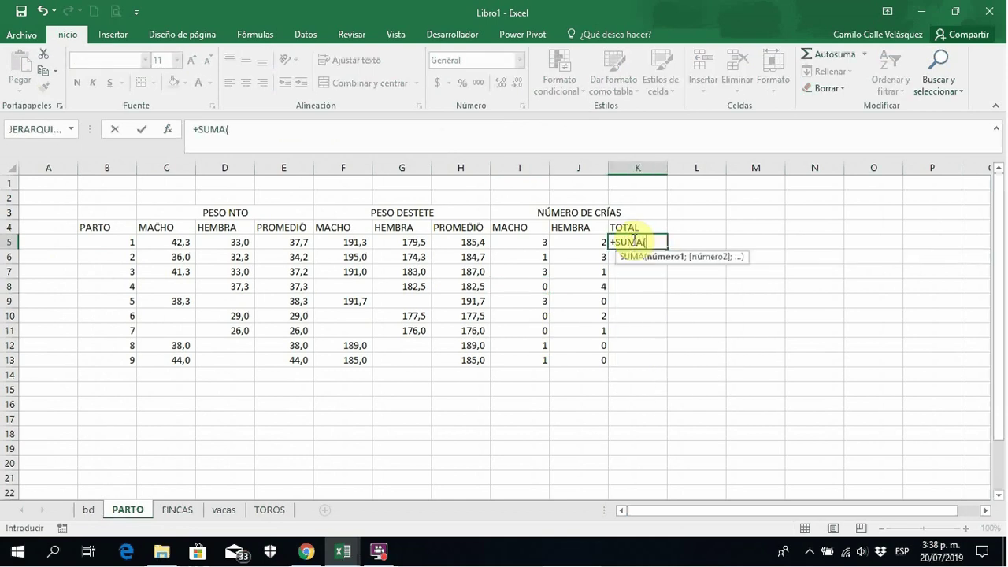
key(Left)
key(shift+Left)
key(Return)
click(637, 240)
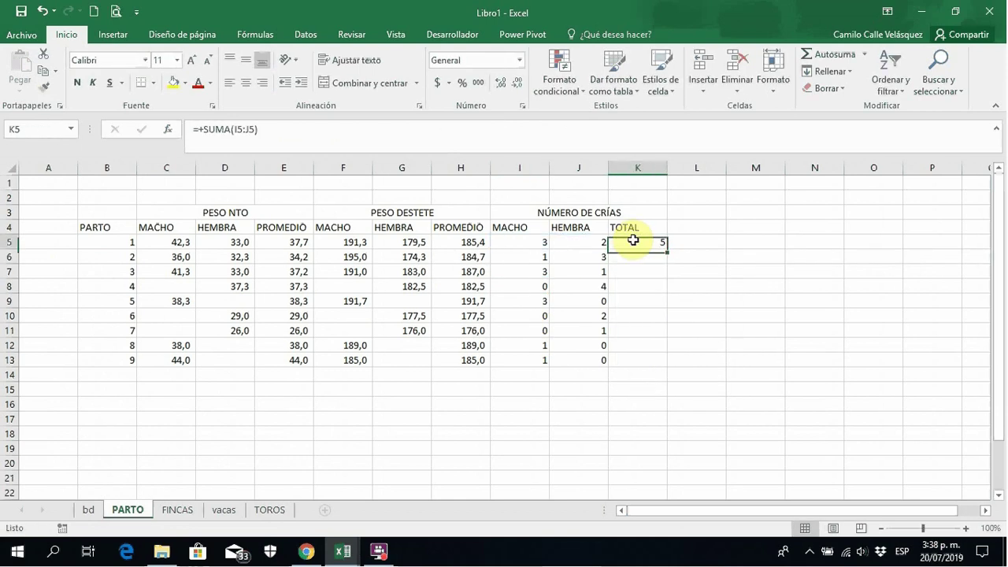
double_click(668, 250)
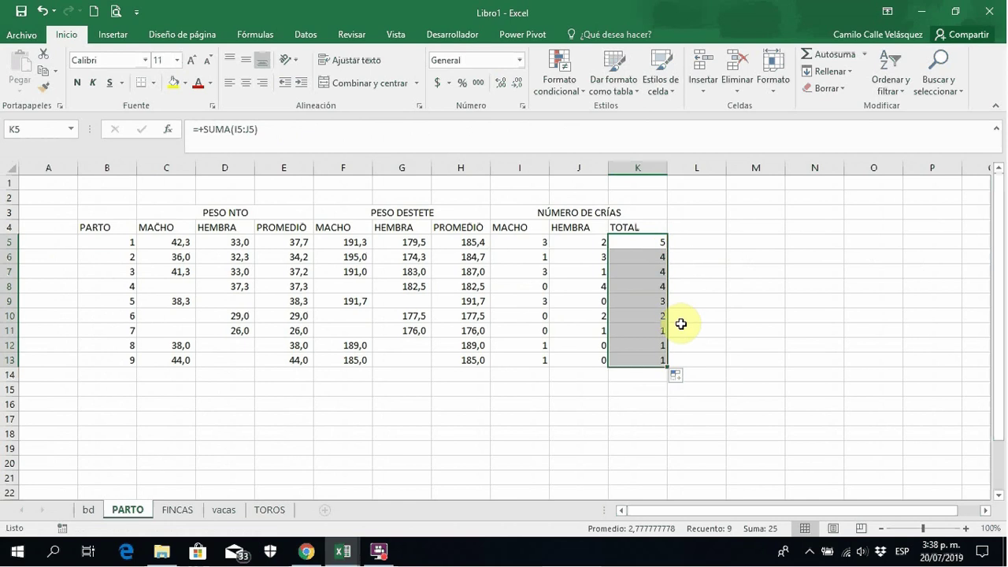
Review the total offspring count for each calving number in K5:K13.
click(652, 245)
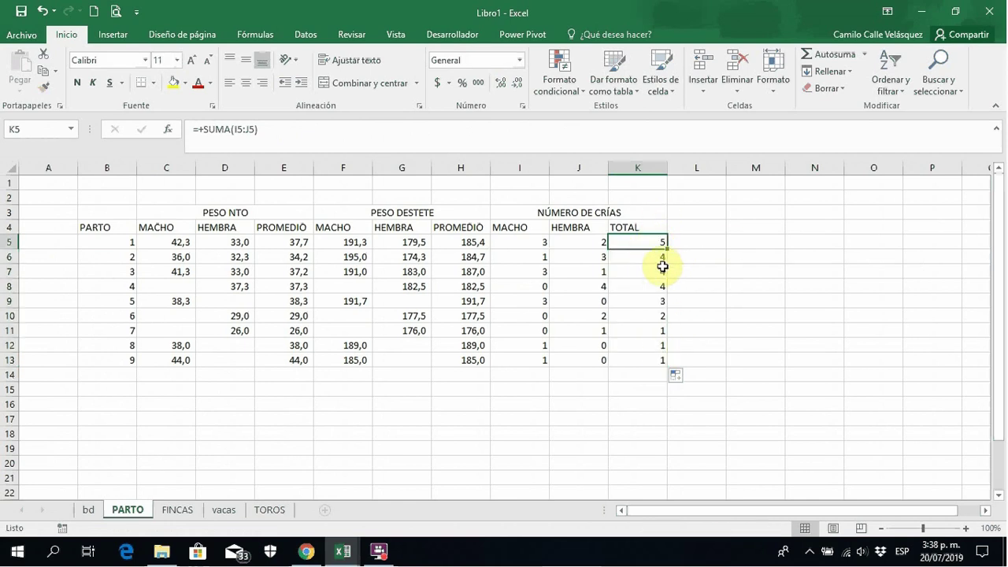
click(654, 262)
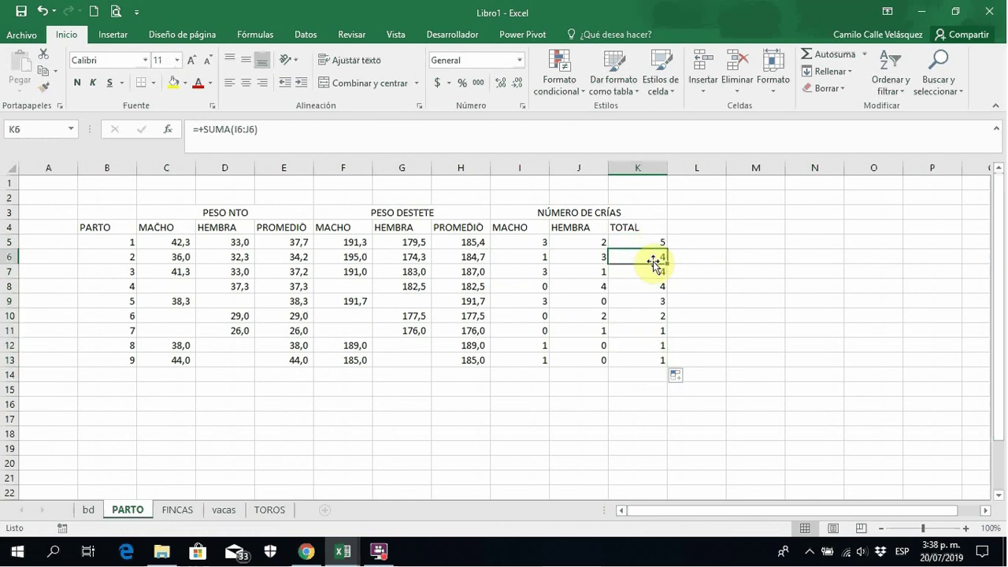
key(Down)
key(Down)
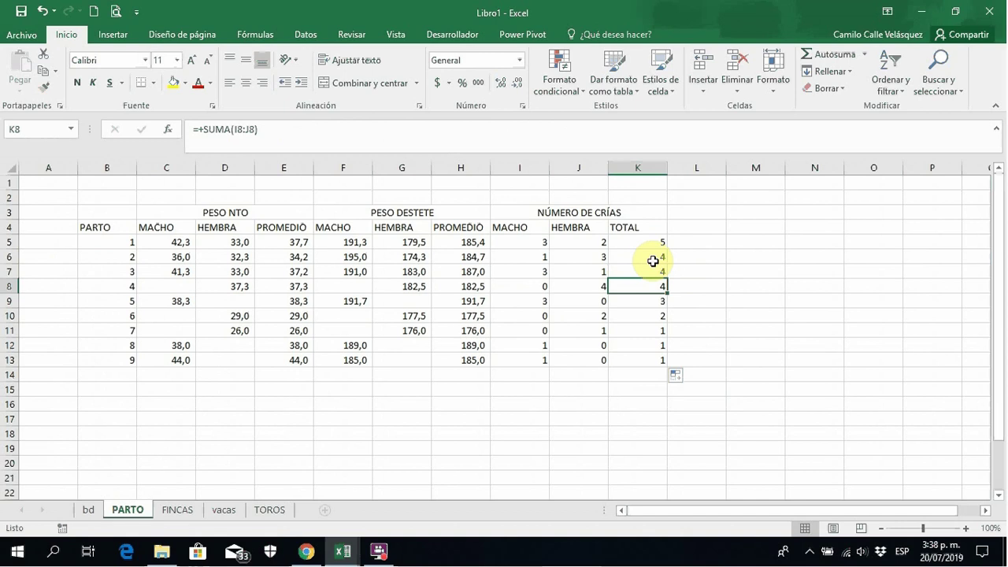
key(Down)
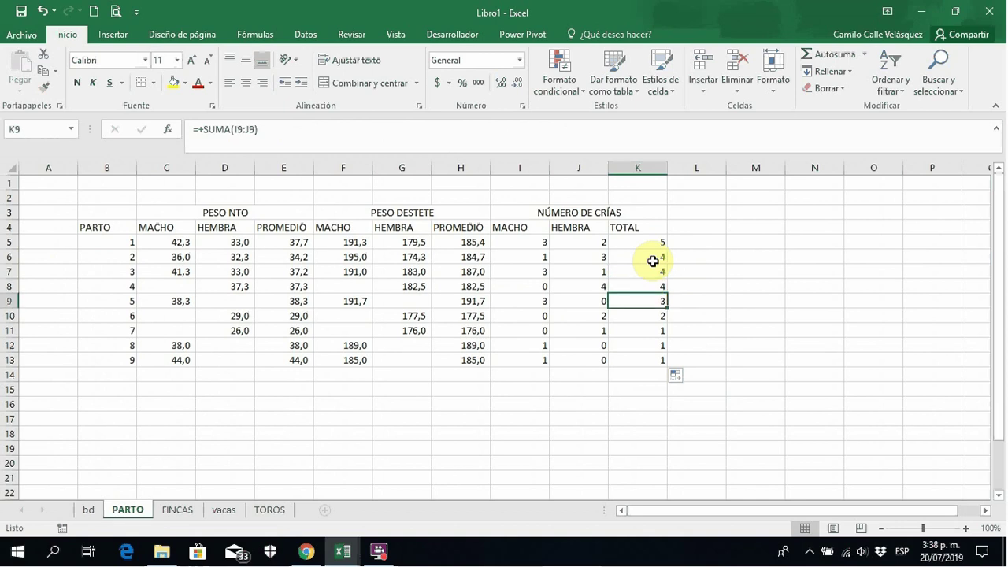
key(Down)
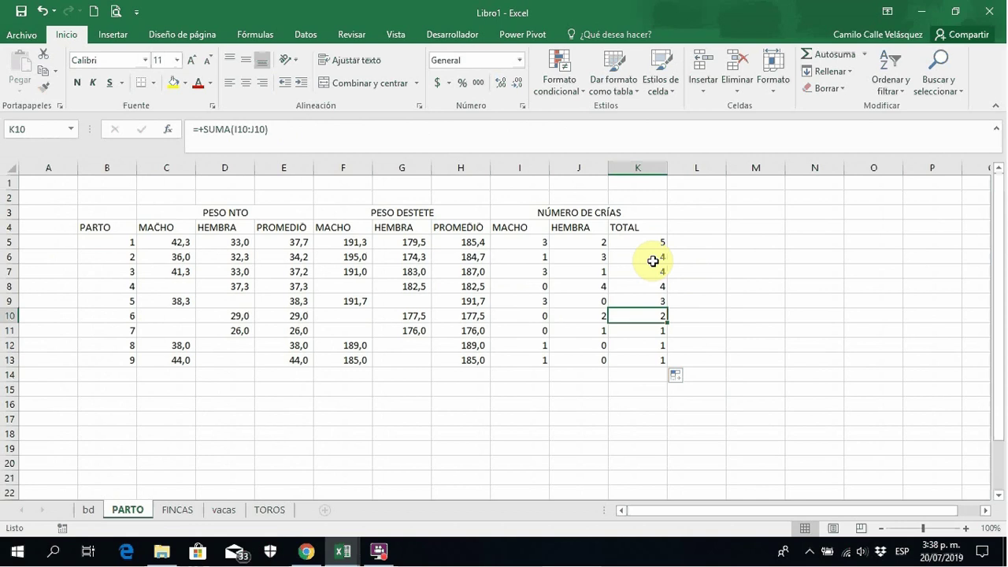
key(Down)
key(Down)
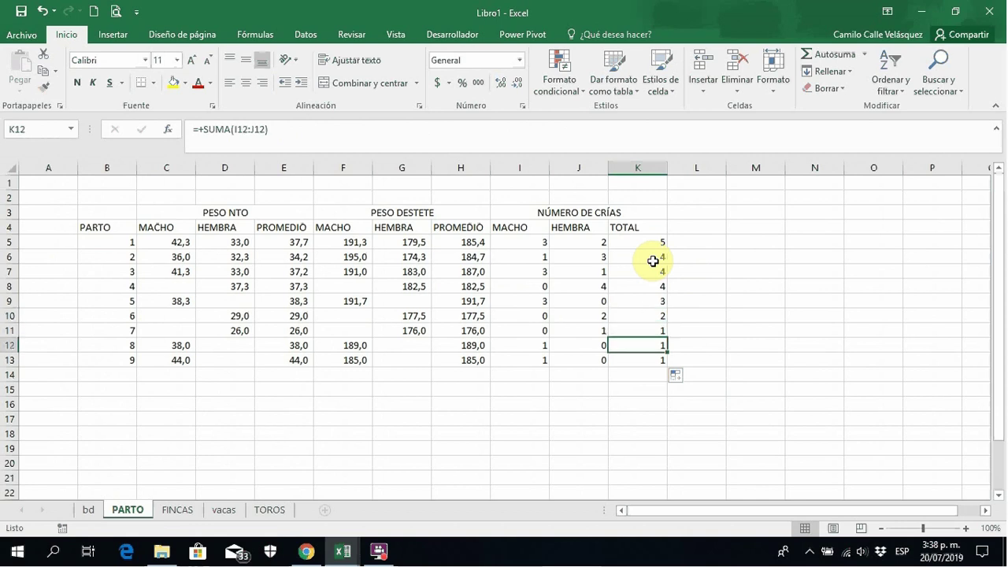
key(Down)
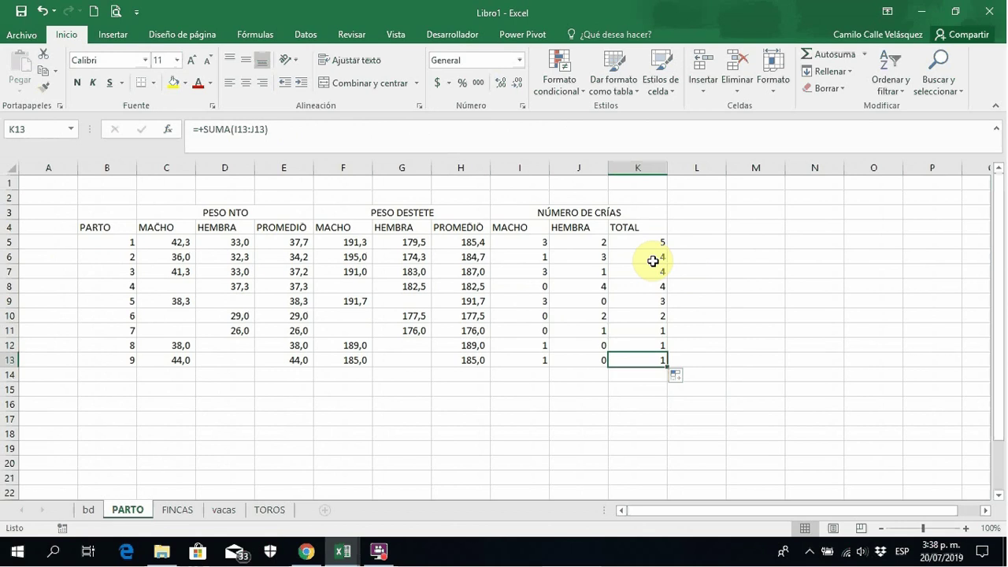
key(Up)
key(Up)
key(Up)
key(Up)
key(Up)
key(Up)
key(Up)
key(Up)
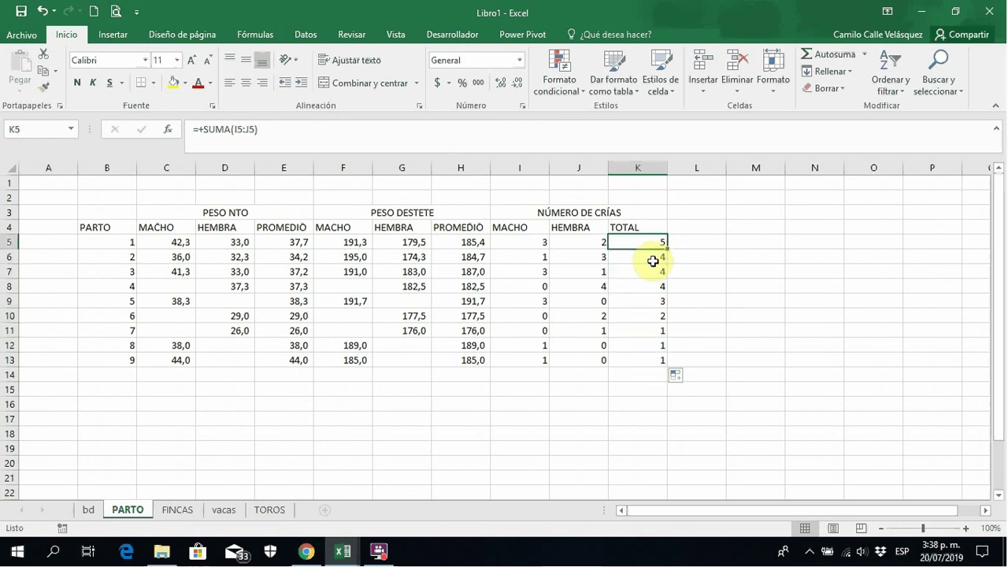
Delete the empty column A from the PARTO sheet and inspect the average birth weight formula in B5.
click(51, 166)
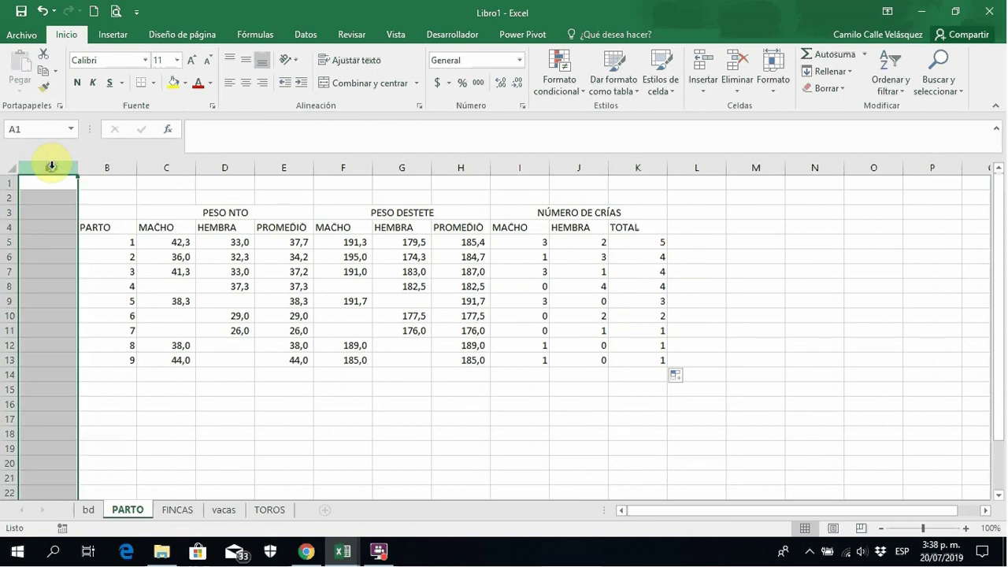
right_click(51, 167)
click(93, 289)
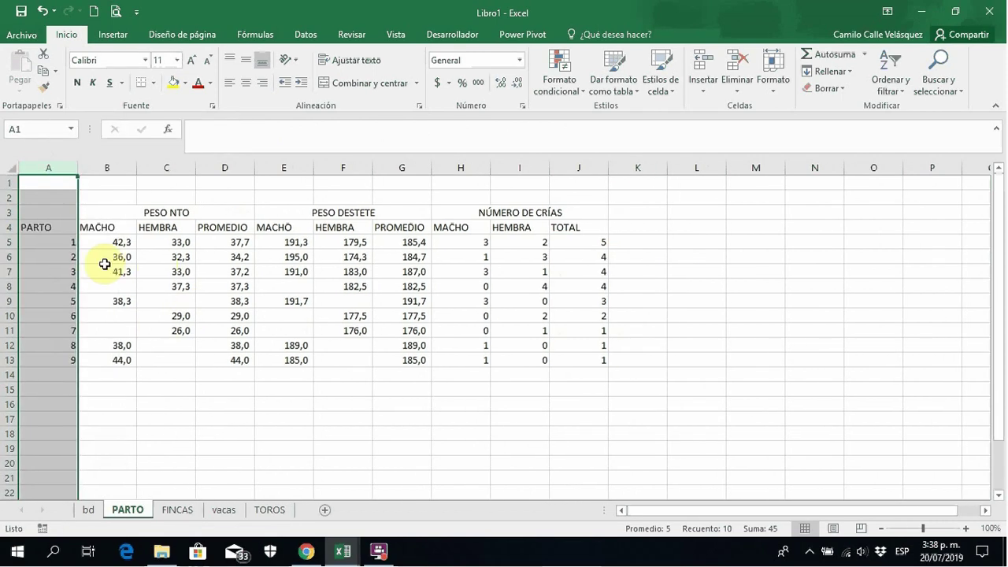
click(120, 240)
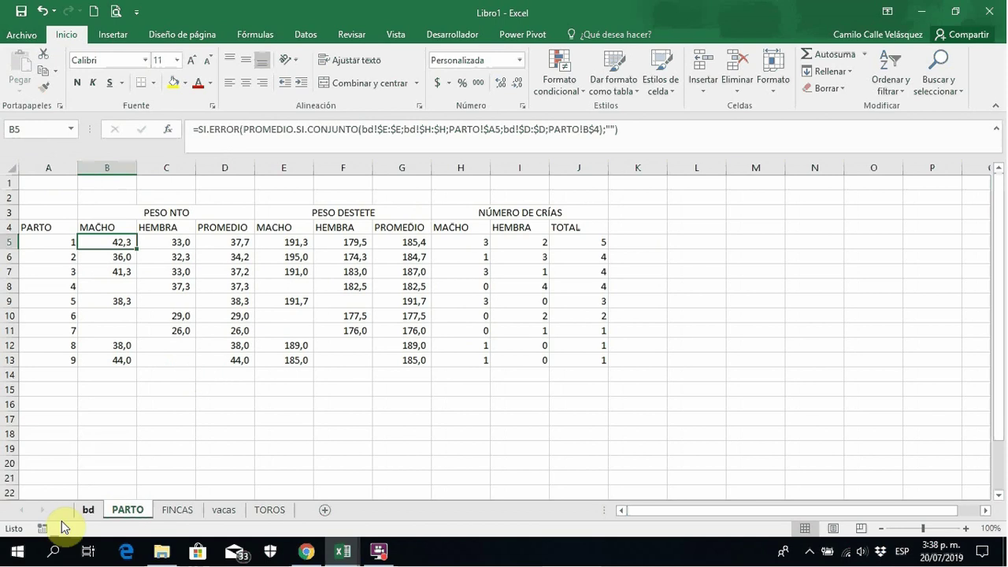
Review the cow, bull, farm, calving-number, birth weight and weaning weight columns in the bd sheet, along with its averages by sex.
click(87, 511)
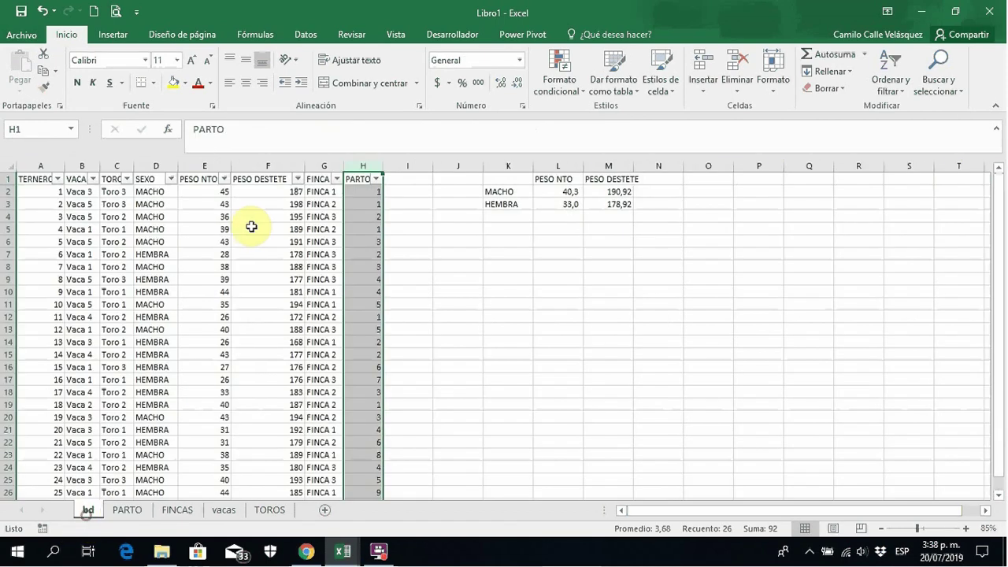
click(74, 166)
click(117, 166)
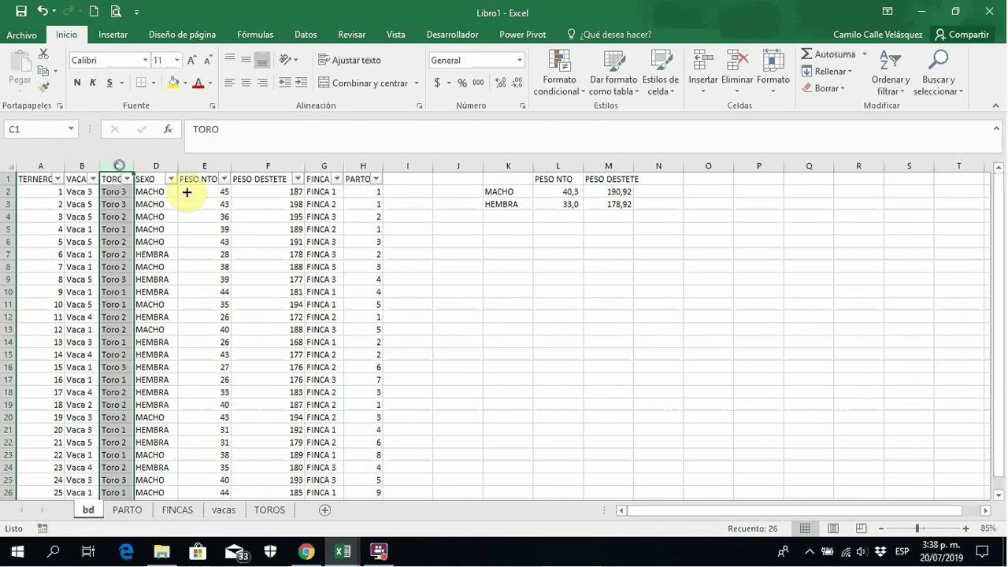
drag(529, 181, 622, 206)
click(324, 165)
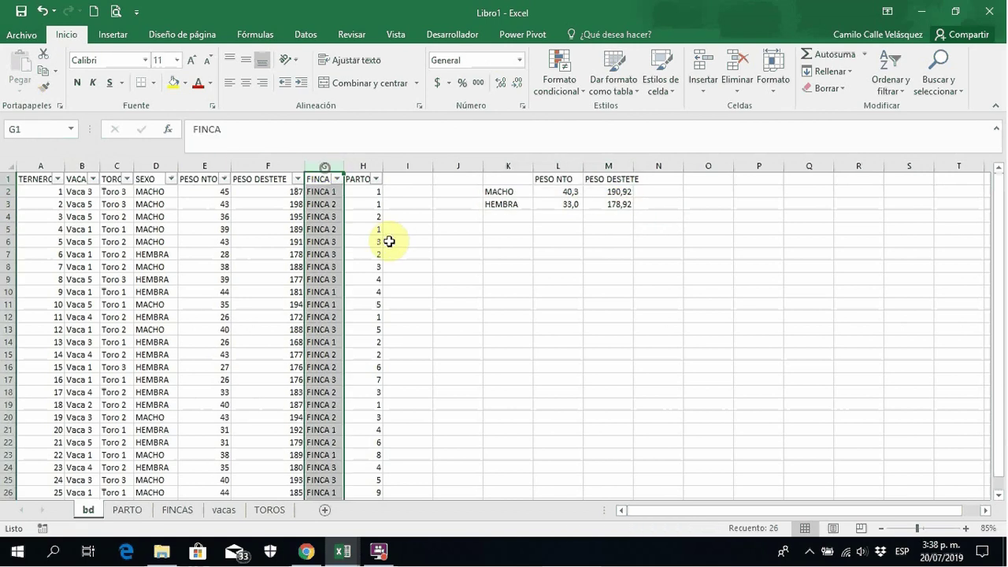
click(209, 167)
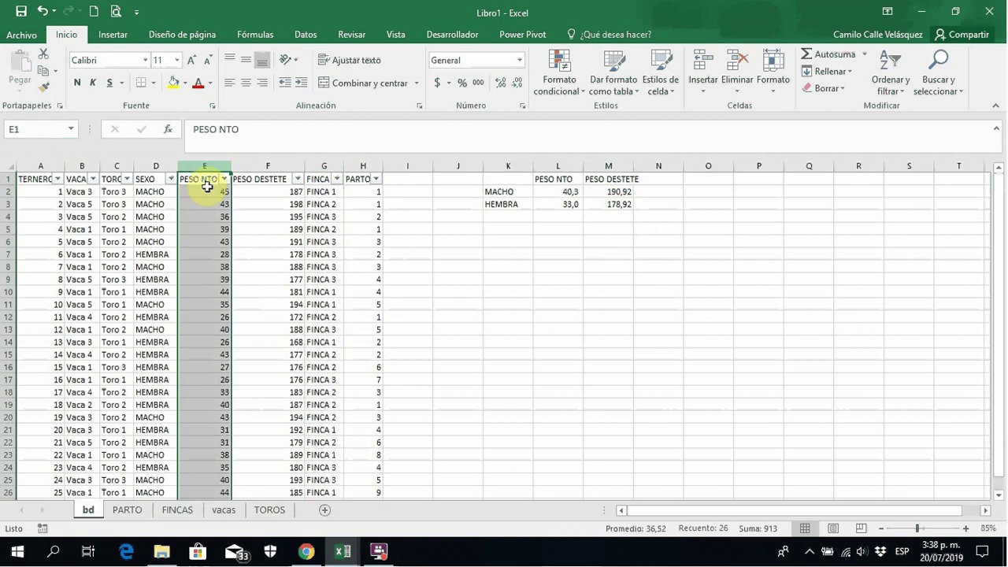
click(117, 165)
click(271, 163)
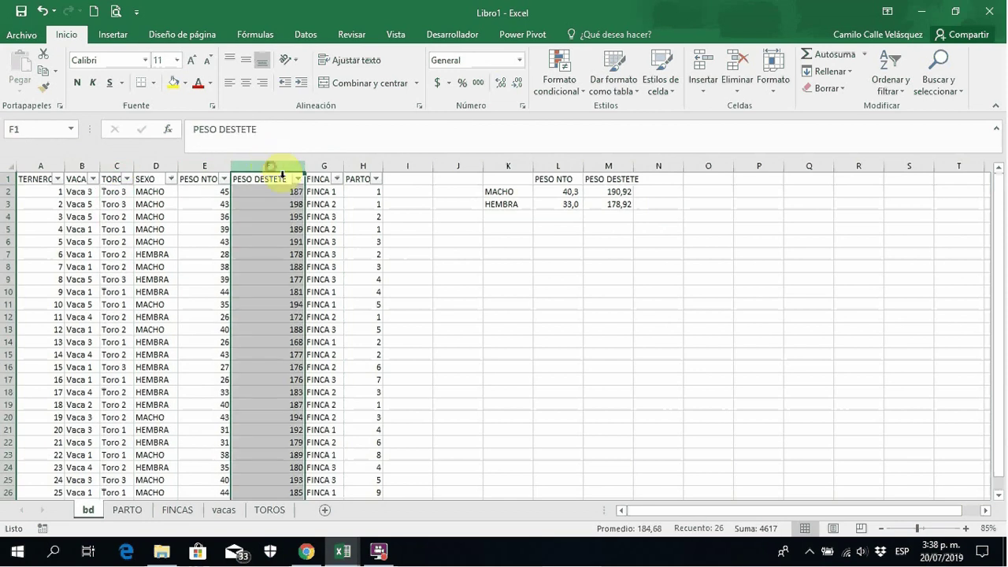
click(76, 169)
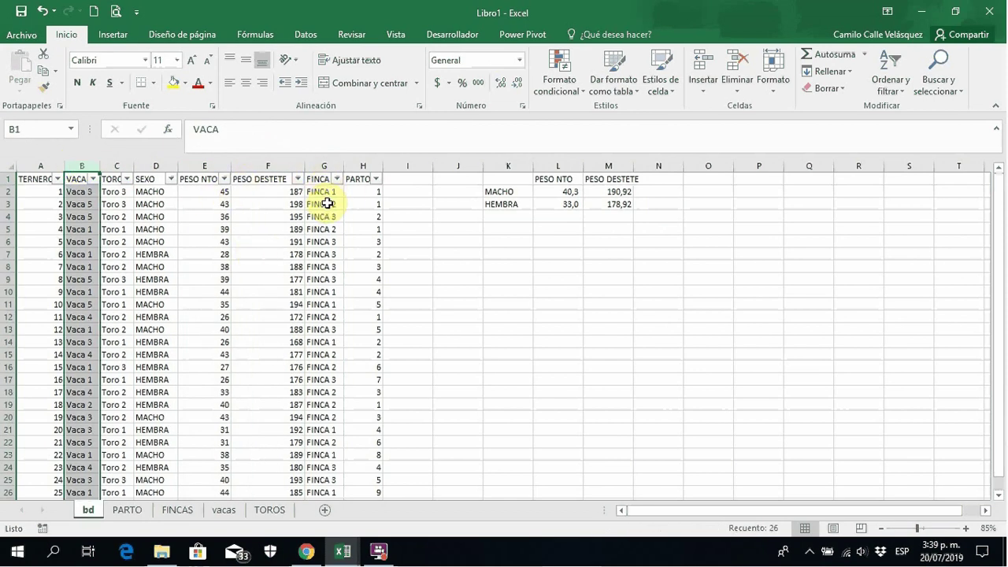
click(329, 194)
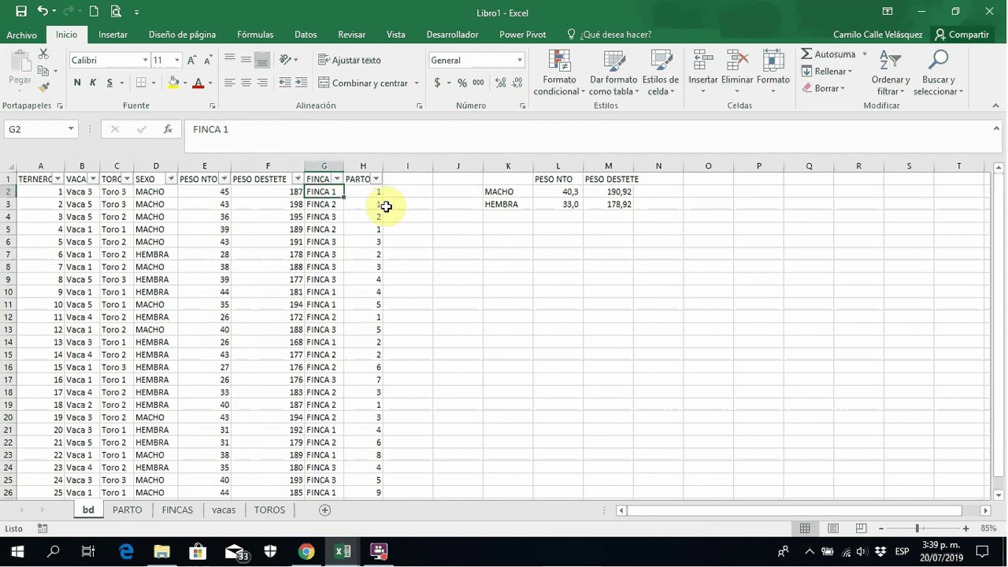
click(357, 163)
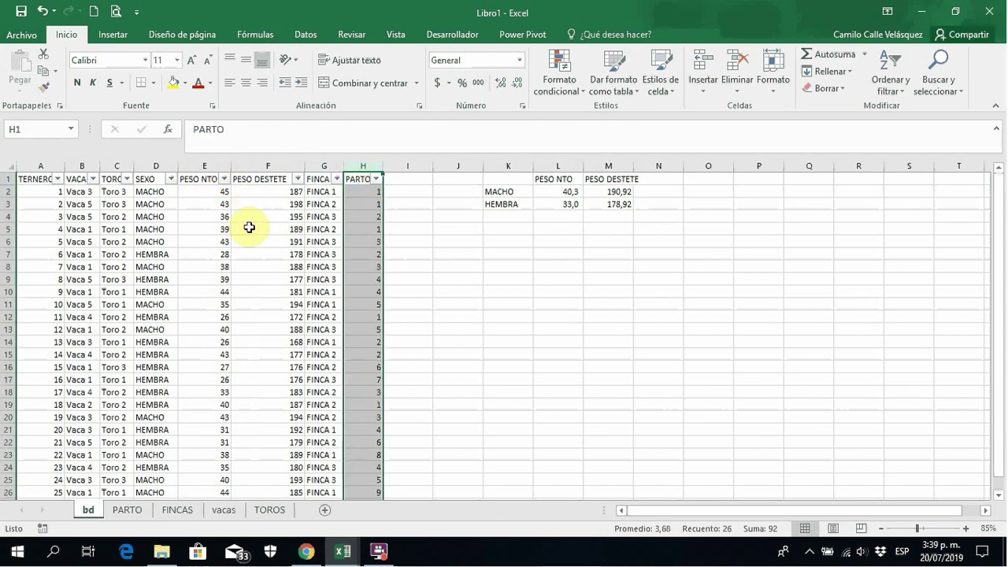
click(366, 193)
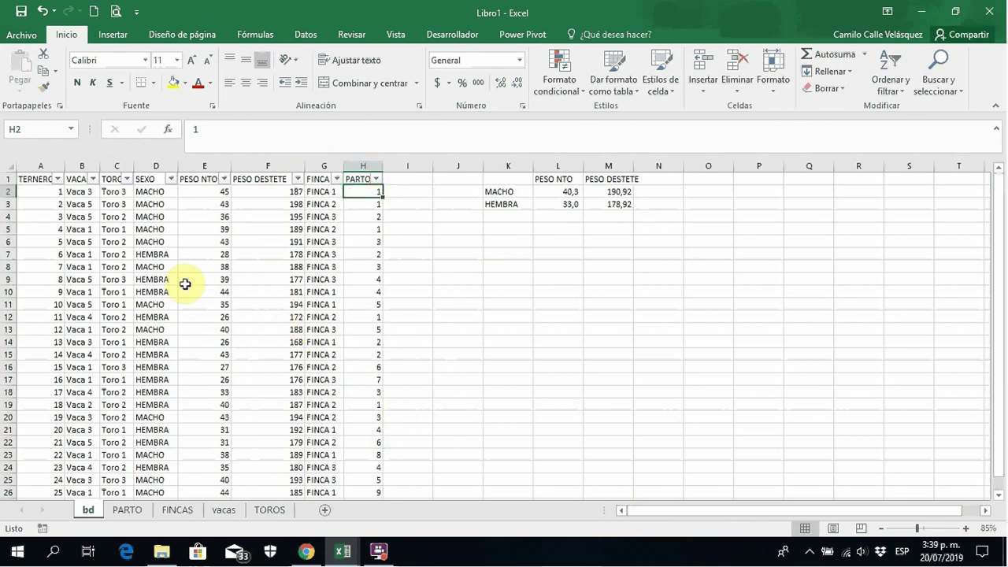
click(33, 181)
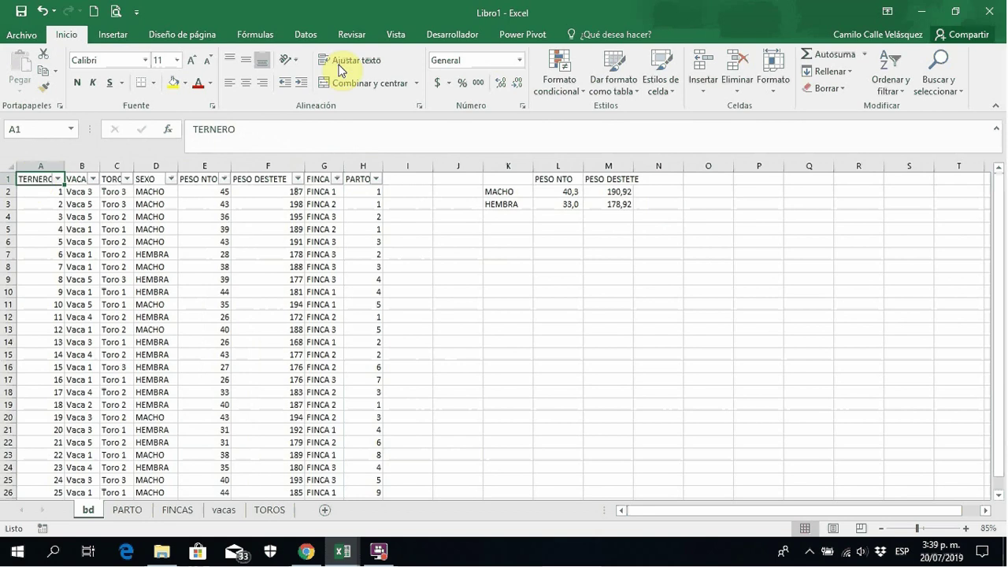